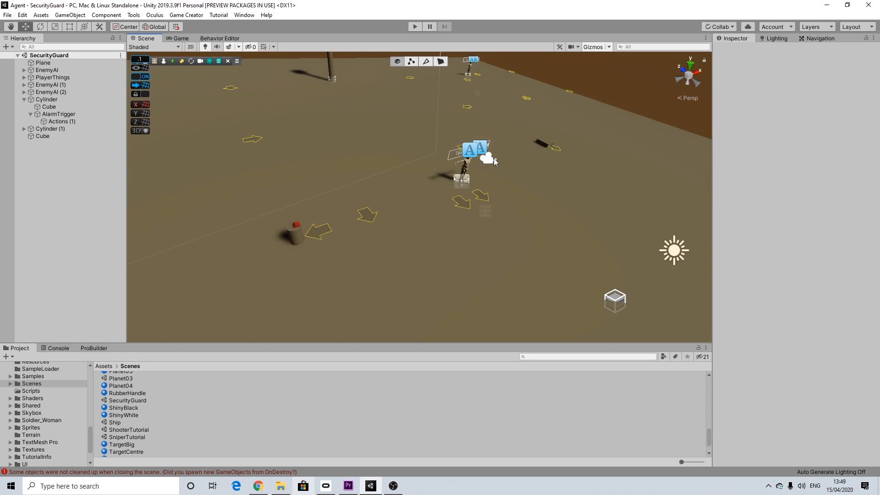
# Turn off the AlarmTrigger object's Audio Source and deactivate the AlarmTrigger object itself.
pyautogui.scroll(-6, 321, 210)
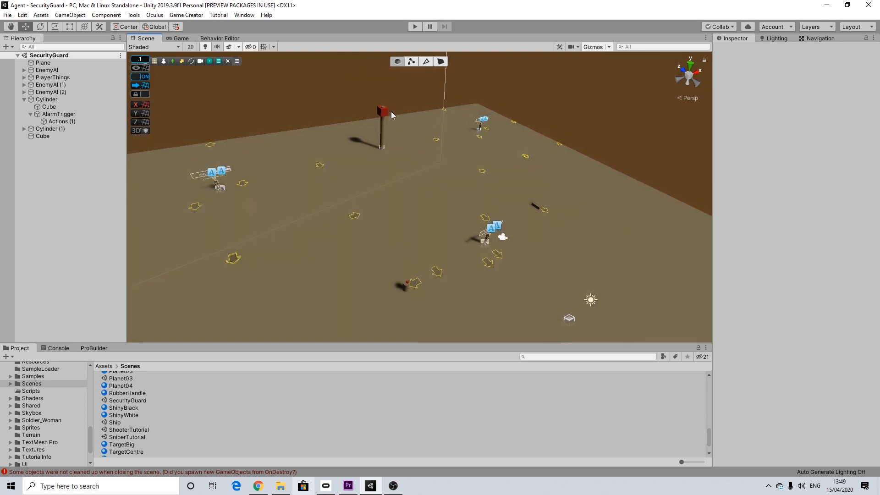
pyautogui.click(63, 117)
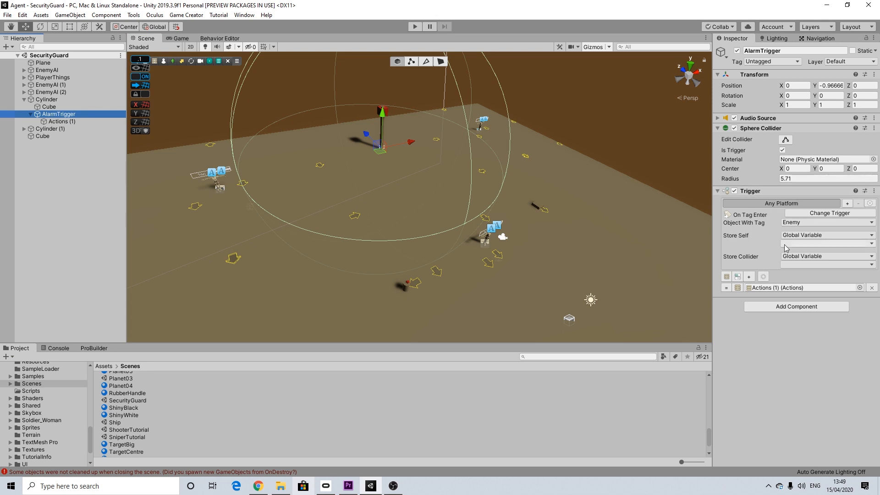
pyautogui.scroll(2, 375, 153)
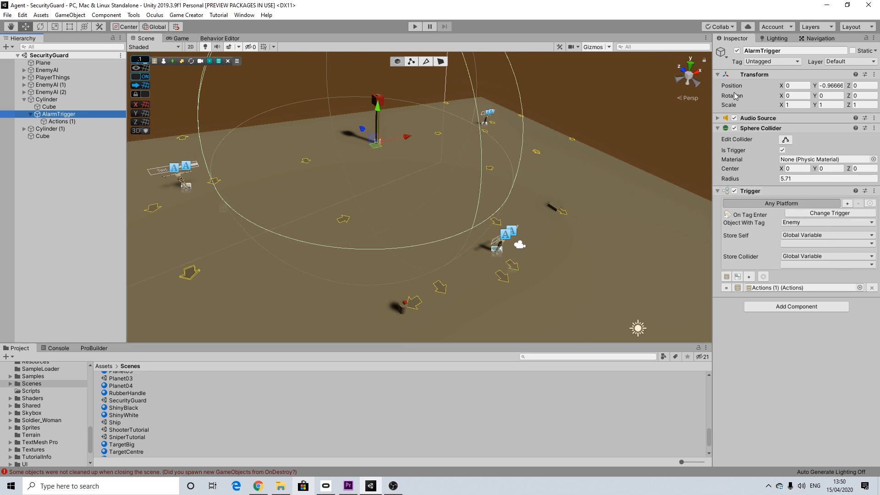
pyautogui.click(735, 118)
pyautogui.click(737, 51)
# Play-test the SecurityGuard scene by walking the player toward the patrolling enemies to examine how they raise the alarm.
pyautogui.scroll(-2, 430, 203)
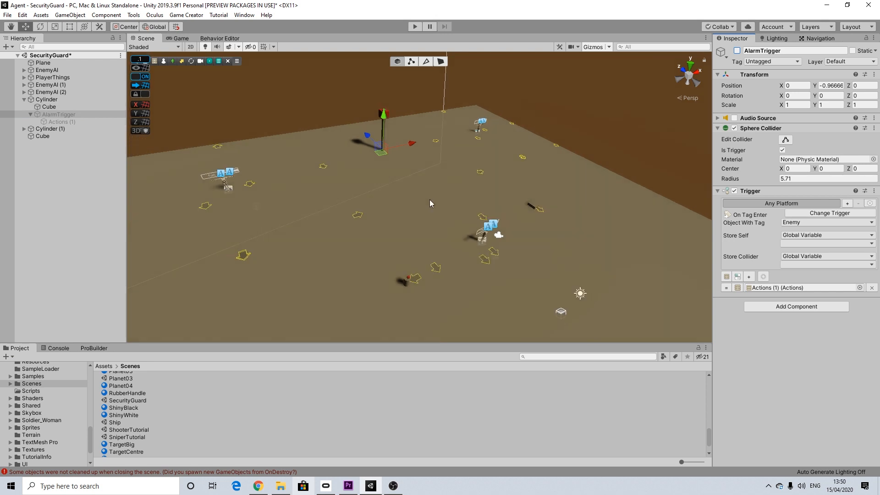
pyautogui.scroll(-1, 430, 203)
pyautogui.click(596, 170)
pyautogui.moveTo(522, 270); pyautogui.dragTo(474, 221, button='middle')
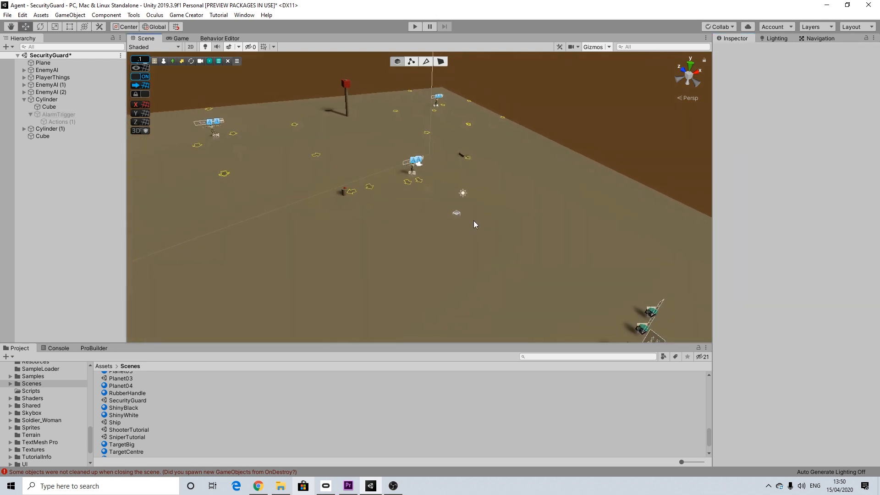
pyautogui.moveTo(488, 253); pyautogui.dragTo(453, 181, button='middle')
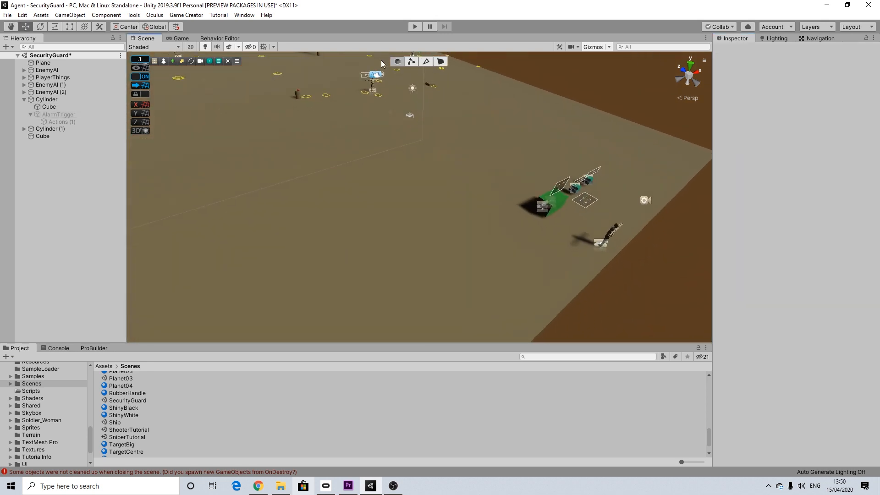
pyautogui.click(415, 27)
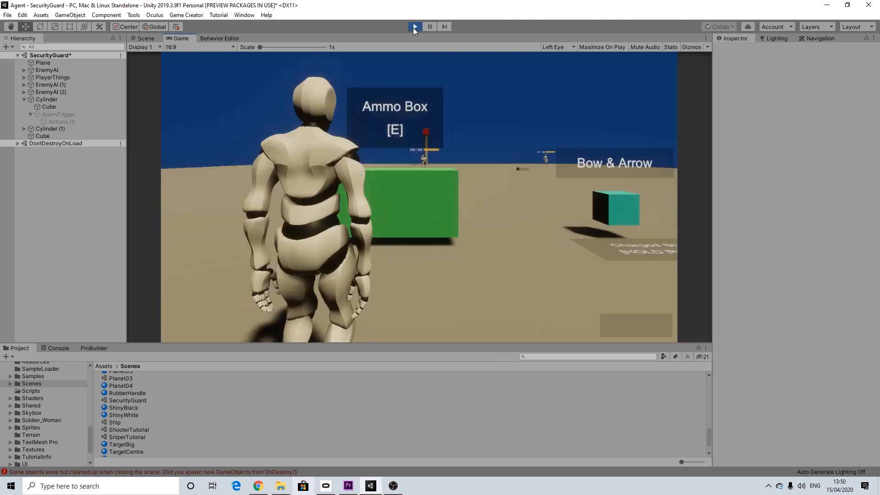
pyautogui.press('w')
pyautogui.press('d')
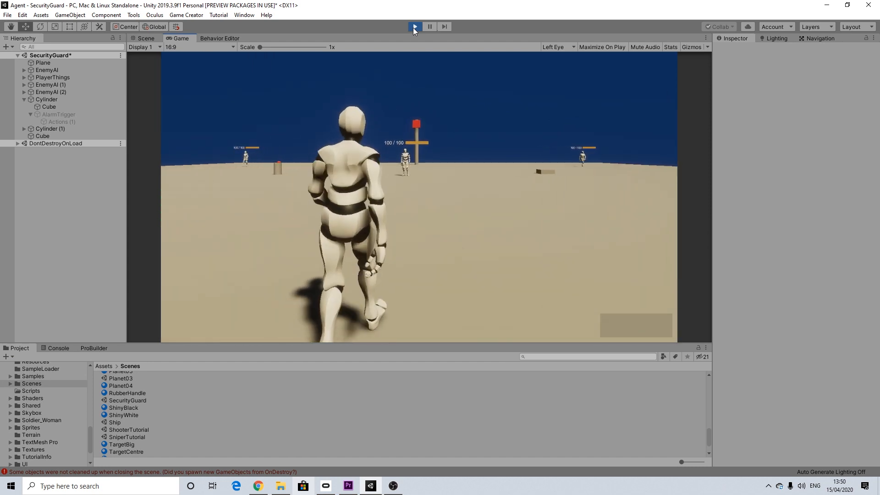
pyautogui.press('w')
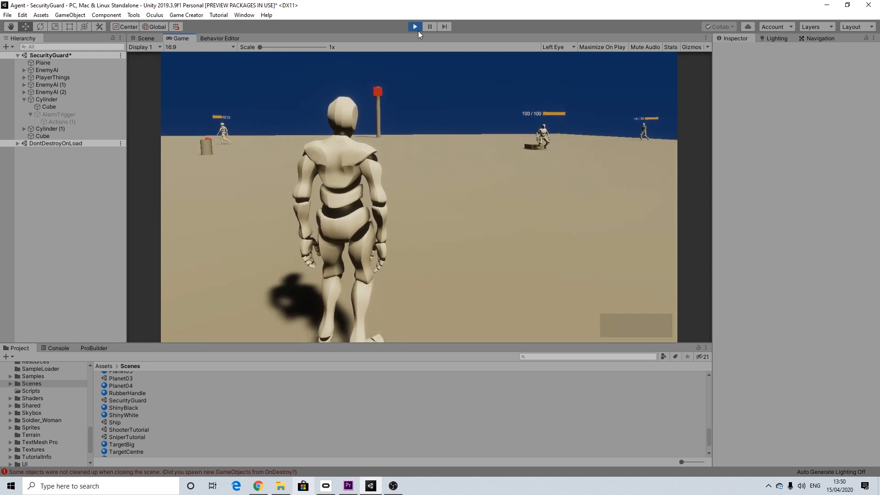
pyautogui.press('w')
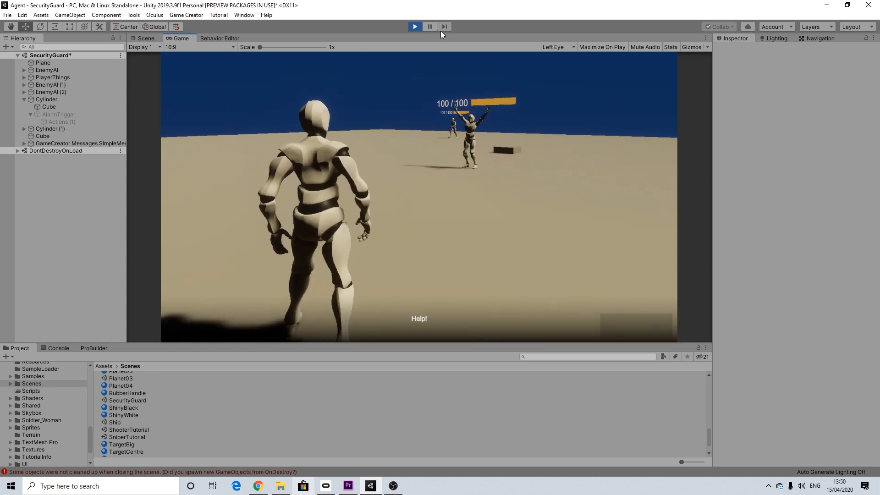
pyautogui.press('w')
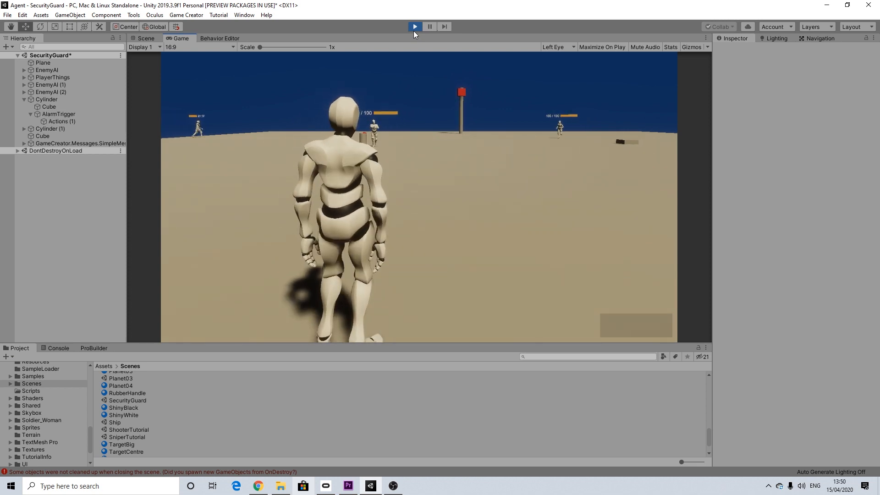
pyautogui.press('w')
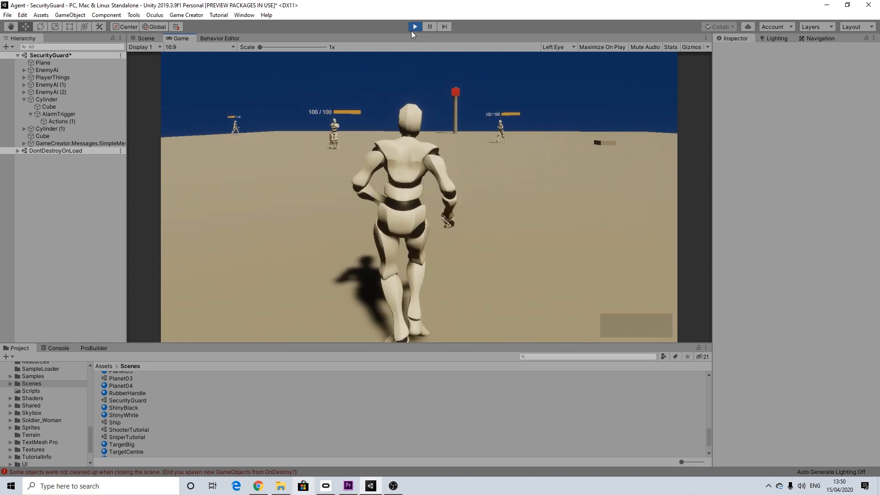
# Run and jump the player around the shooting enemies to examine their combat behaviour, and end the play test.
pyautogui.press('space')
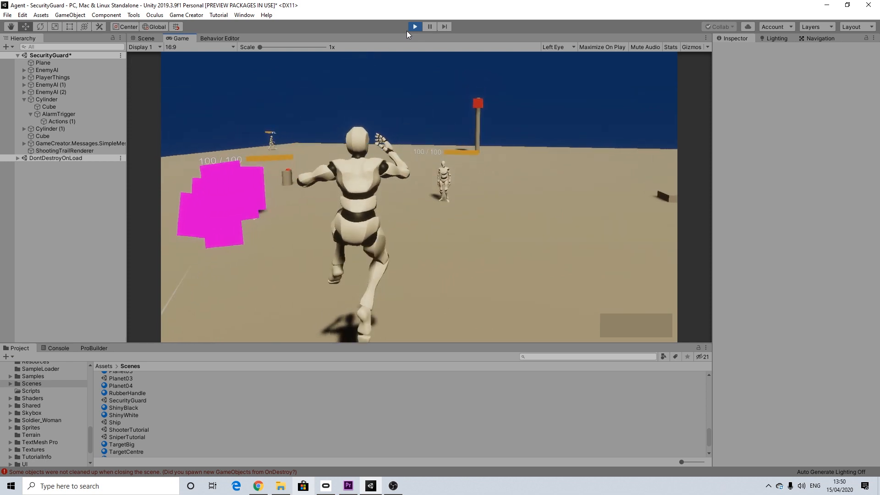
pyautogui.press('space')
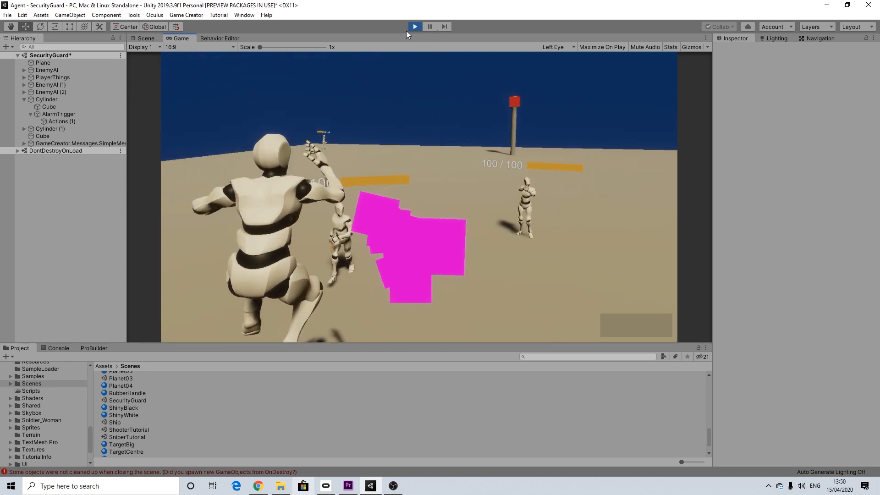
pyautogui.press('w')
pyautogui.press('space')
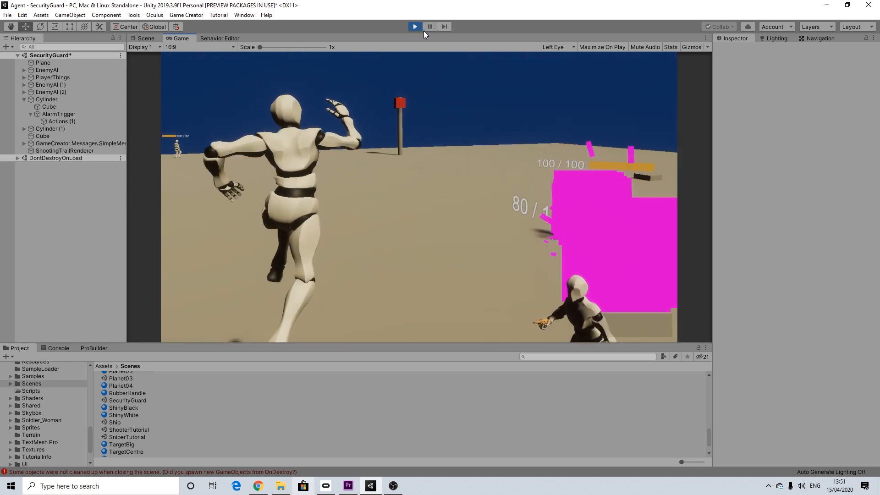
pyautogui.press('space')
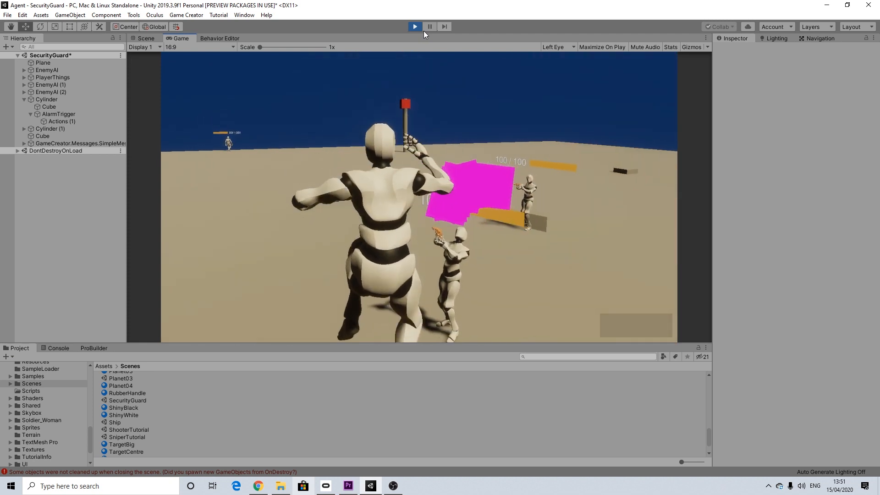
pyautogui.press('space')
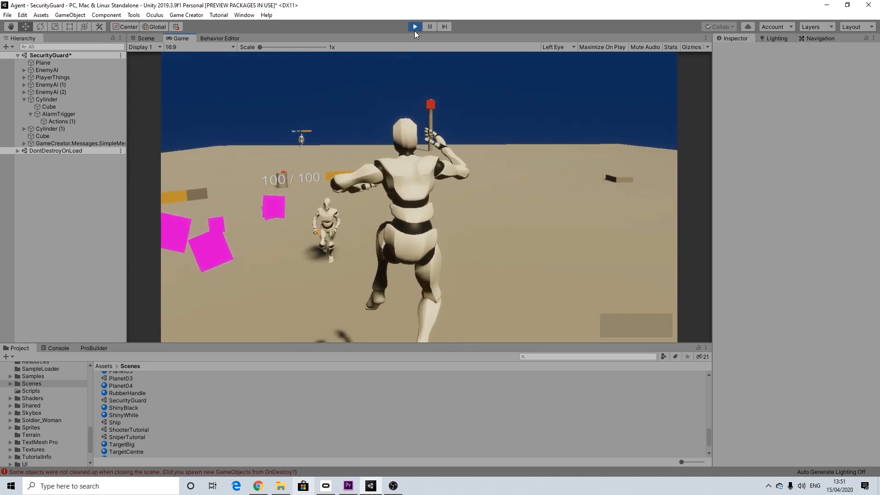
pyautogui.press('w')
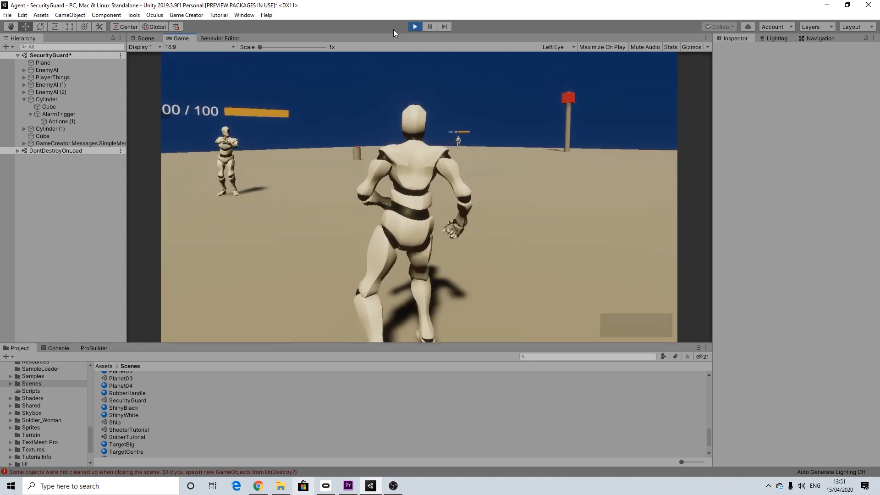
pyautogui.press('space')
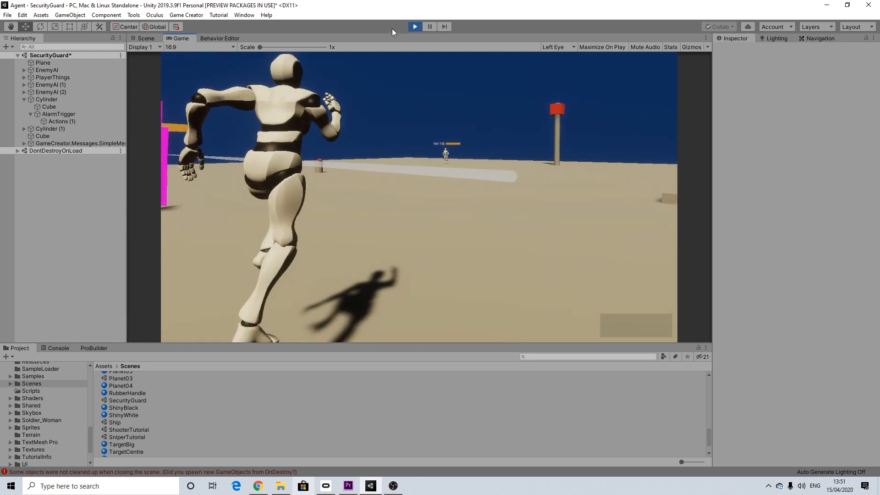
pyautogui.press('w')
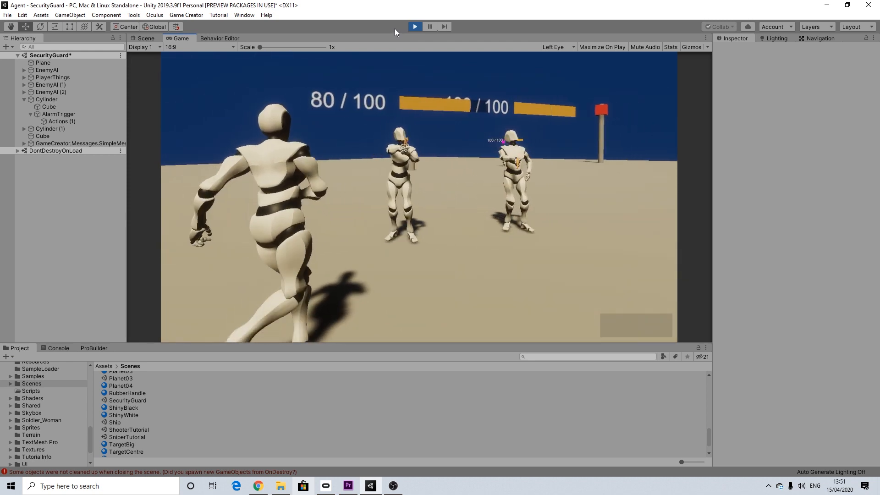
pyautogui.press('a')
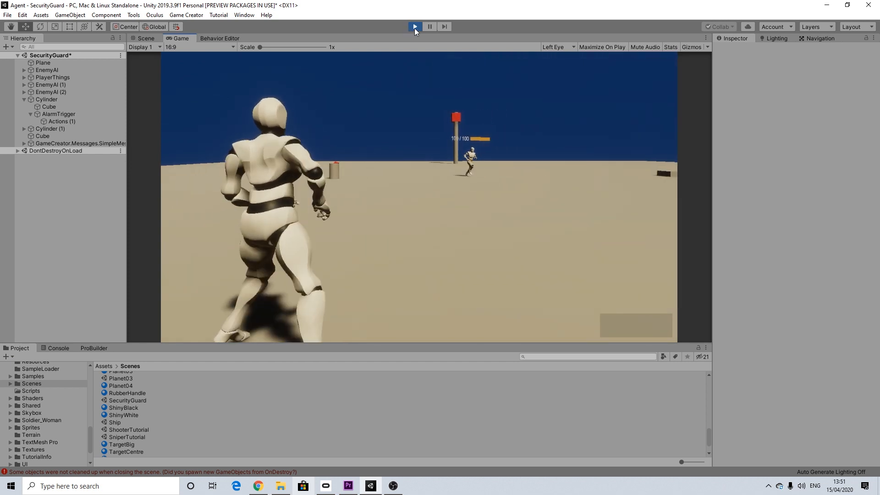
pyautogui.press('w')
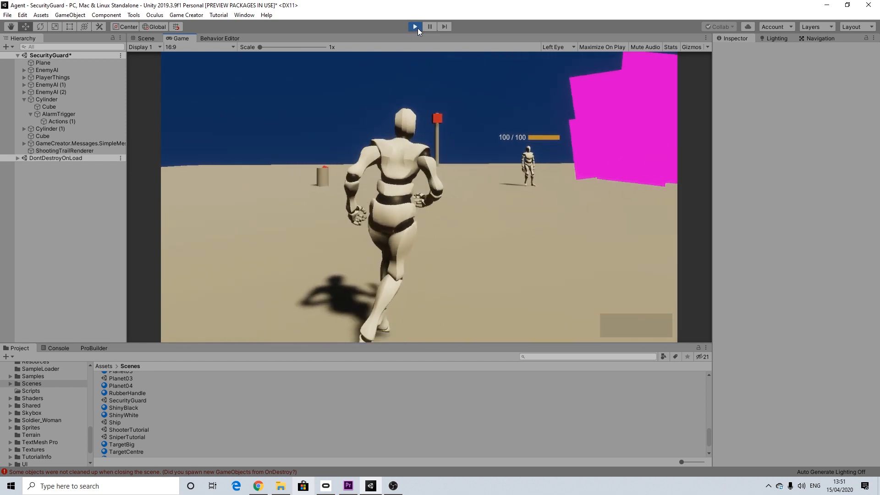
pyautogui.press('space')
pyautogui.press('d')
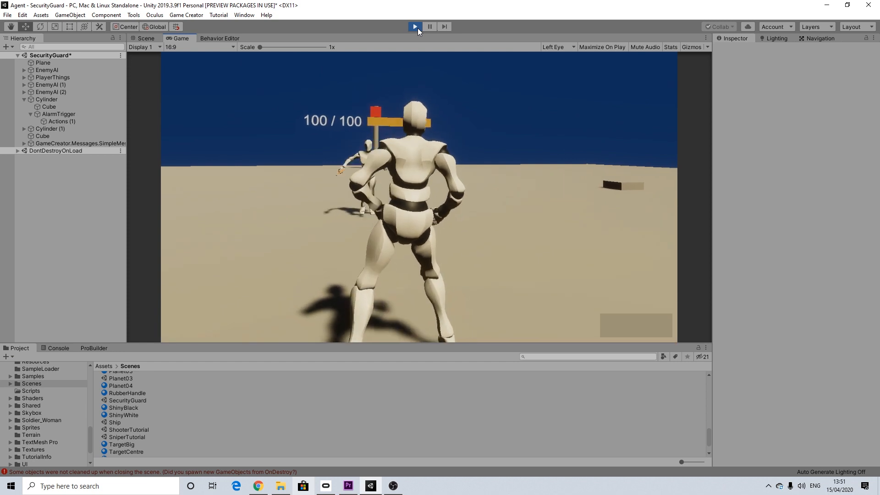
pyautogui.click(416, 27)
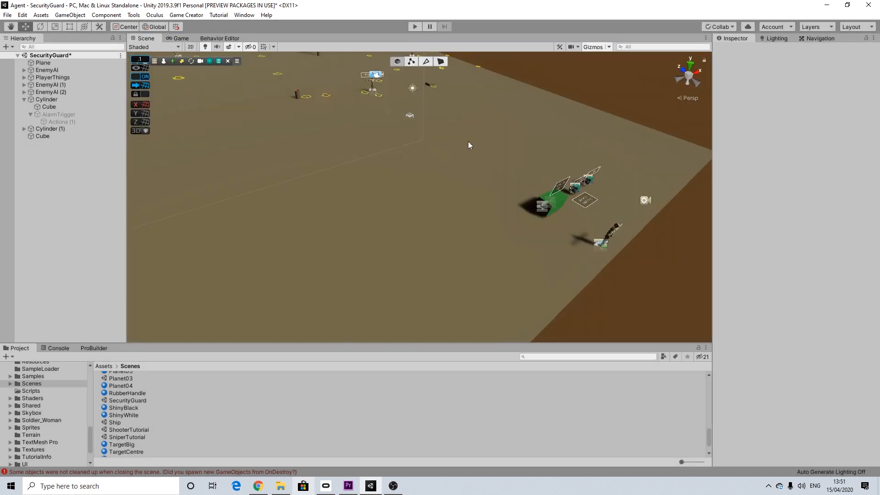
pyautogui.scroll(-6, 467, 143)
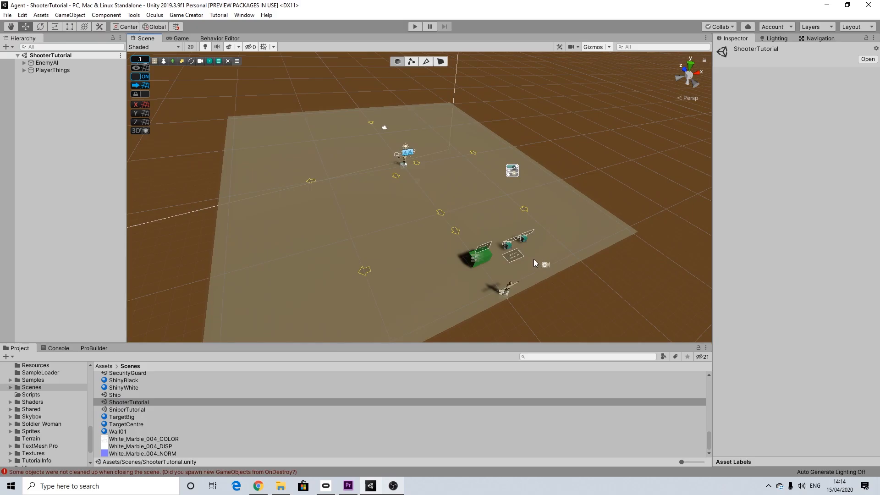
pyautogui.scroll(1, 533, 262)
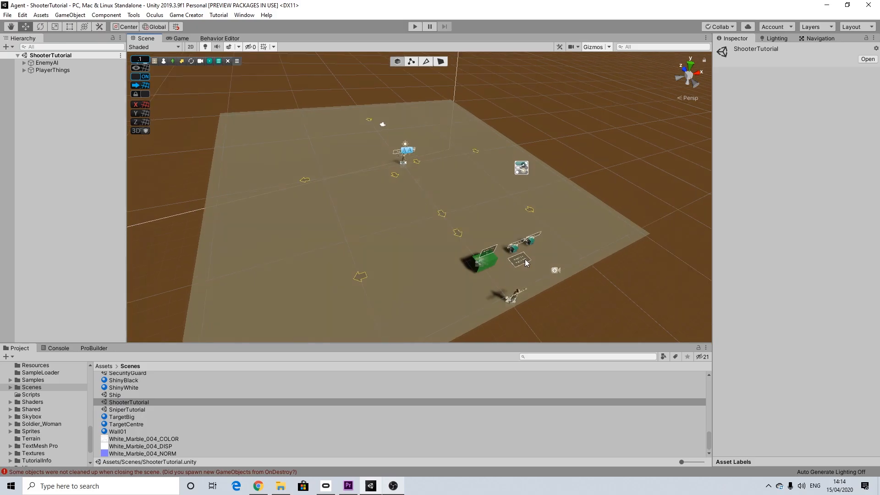
pyautogui.keyDown('alt'); pyautogui.moveTo(520, 249); pyautogui.dragTo(482, 224); pyautogui.keyUp('alt')
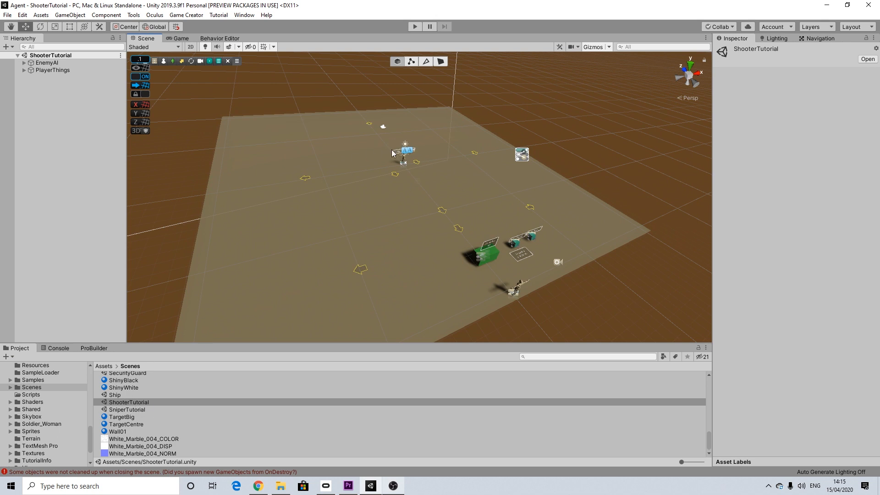
# Duplicate the ShooterTutorial scene as AIAlarmTutorial and open the copy.
pyautogui.click(131, 404)
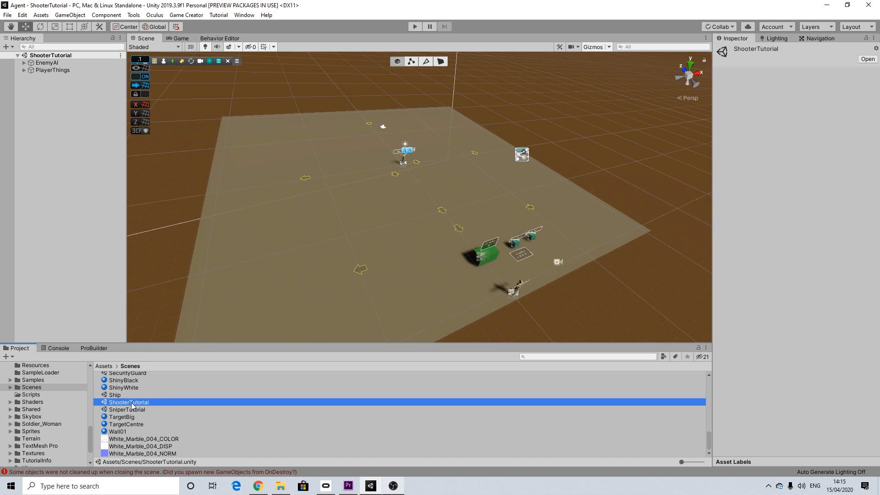
pyautogui.hotkey('ctrl', 'd')
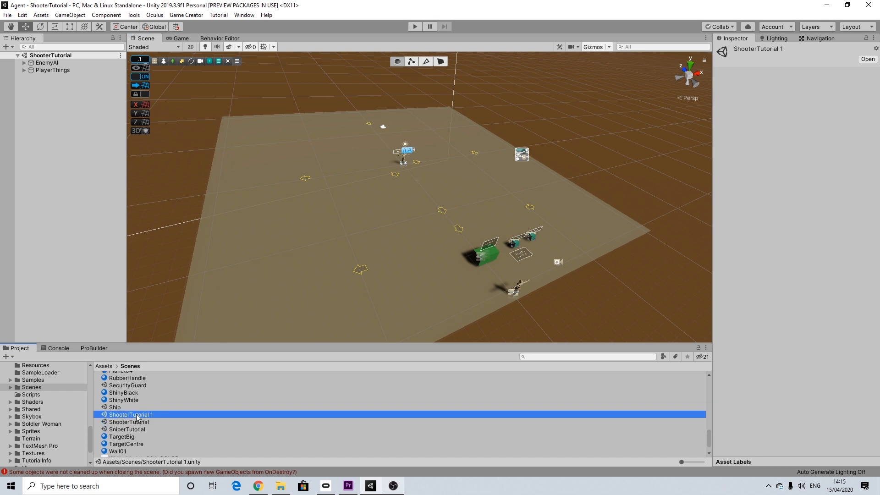
pyautogui.rightClick(137, 415)
pyautogui.click(179, 219)
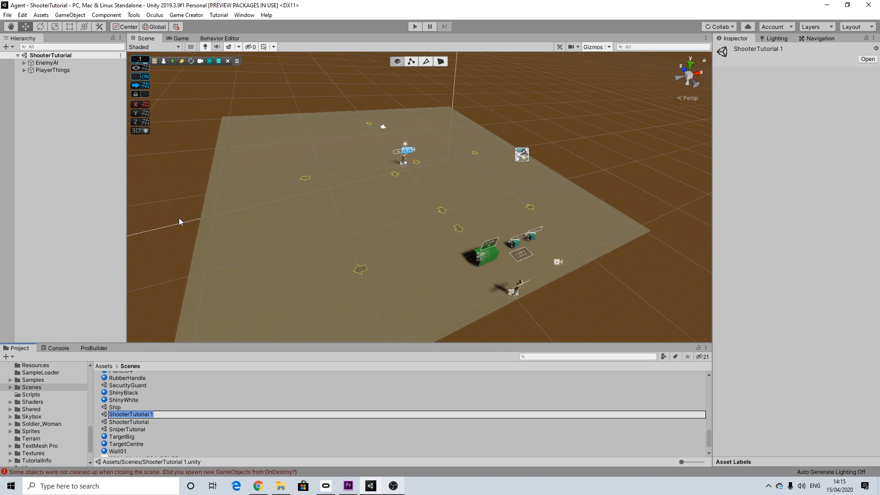
pyautogui.write('AIAlarm')
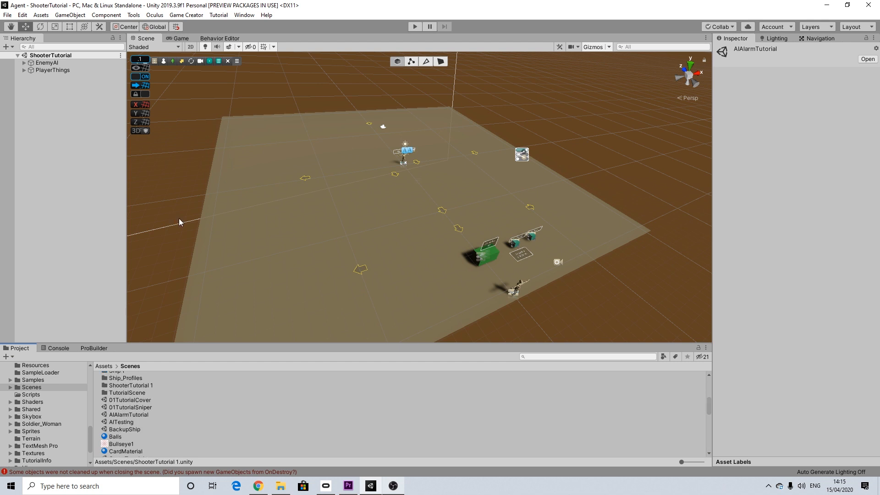
pyautogui.doubleClick(126, 415)
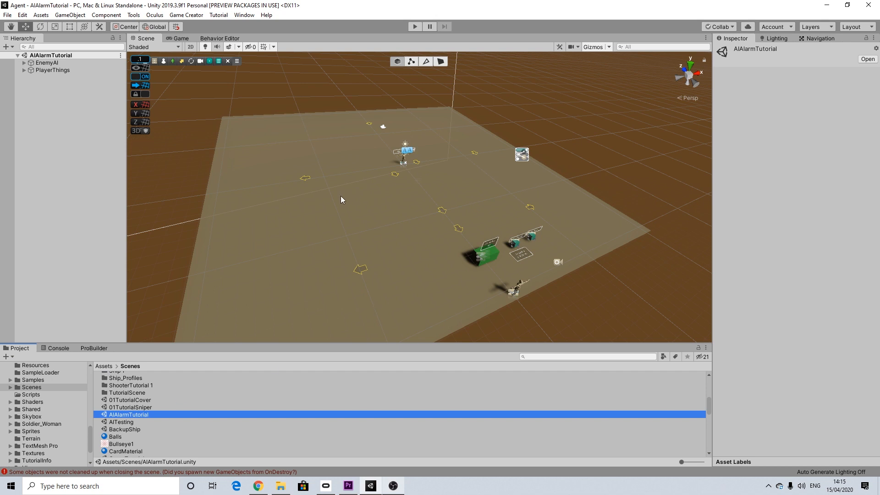
# Set the ground Plane's scale to 6 on the X, Y and Z axes.
pyautogui.click(373, 218)
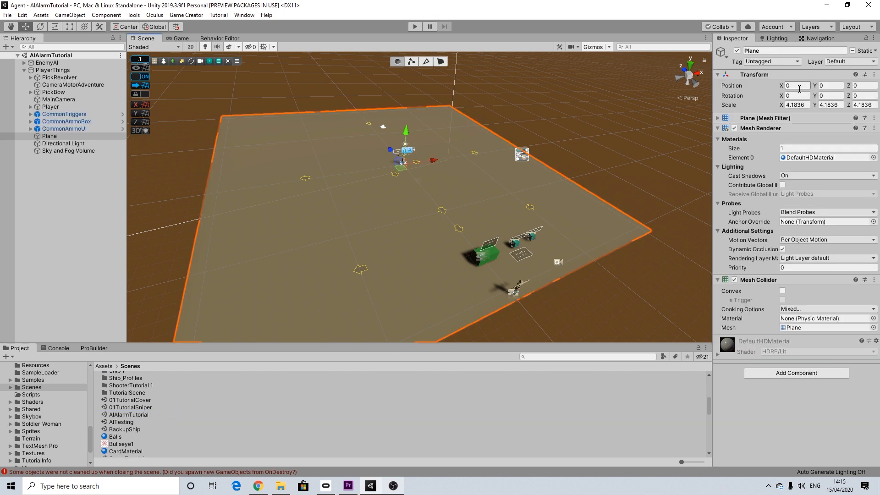
pyautogui.click(806, 105)
pyautogui.write('6')
pyautogui.press('Tab')
pyautogui.write('6')
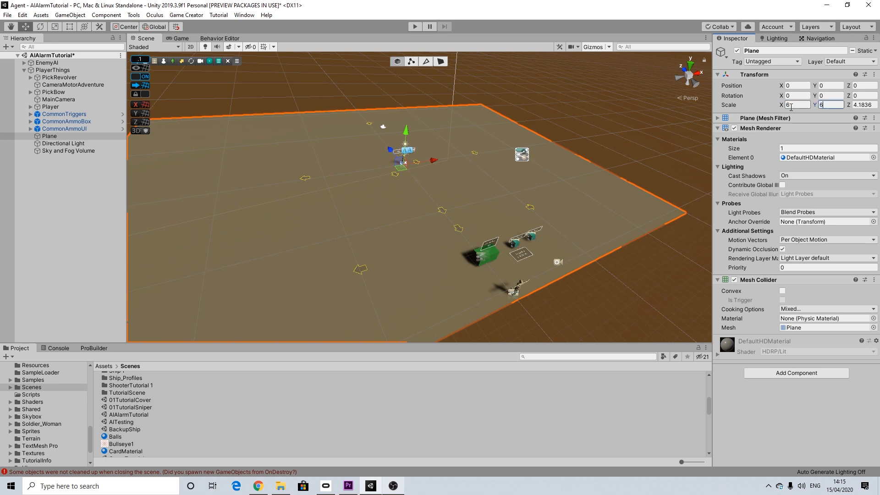
pyautogui.press('Tab')
pyautogui.write('6')
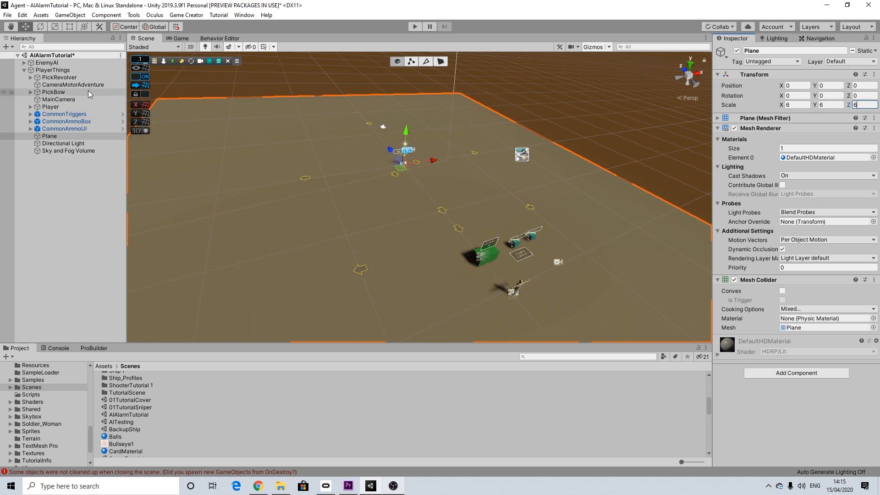
# Assign ViewMarker02 to the enemy Character's ViewMarker02 behavior parameter and ActionsPatrol to its PatrolActions parameter.
pyautogui.click(24, 70)
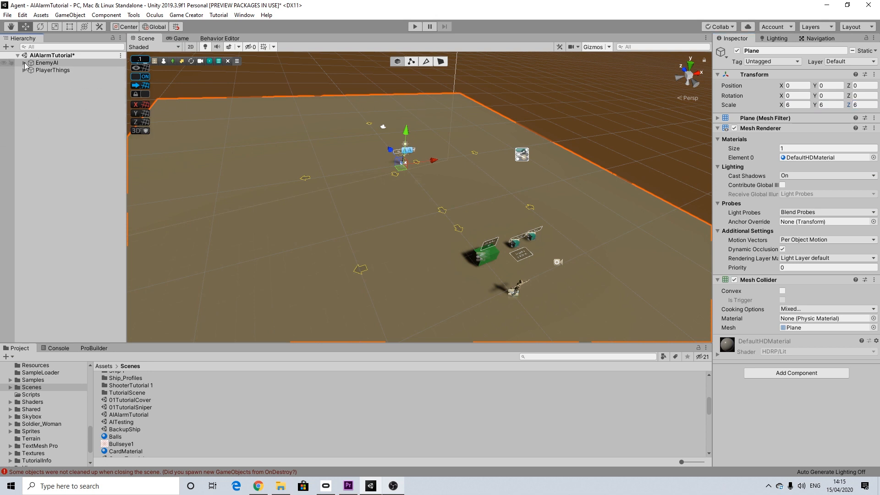
pyautogui.click(24, 62)
pyautogui.click(55, 70)
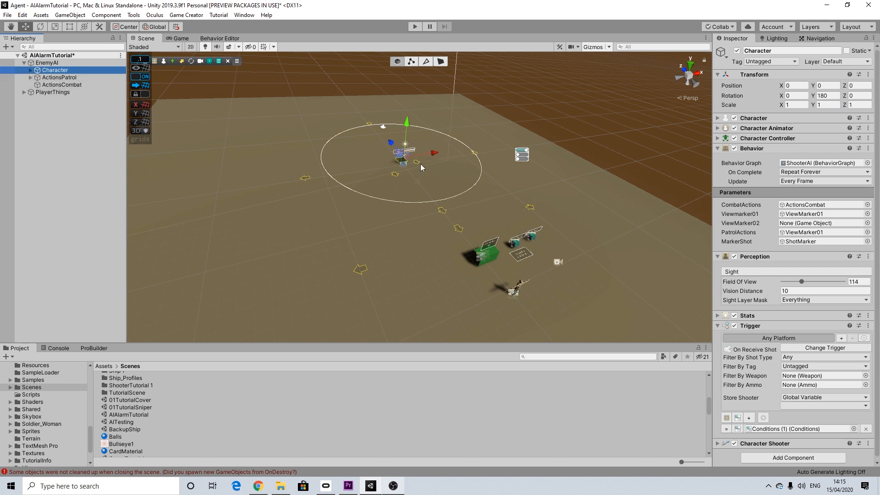
pyautogui.press('f')
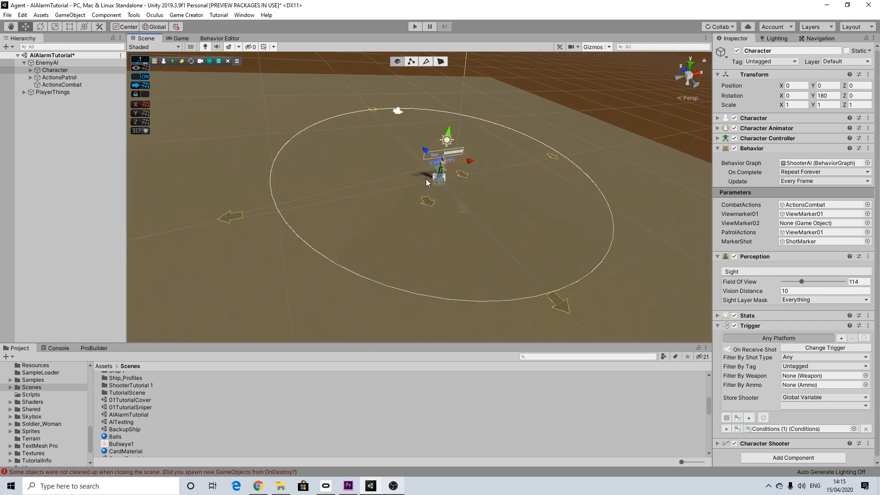
pyautogui.click(34, 71)
pyautogui.click(31, 71)
pyautogui.moveTo(67, 99); pyautogui.dragTo(809, 229)
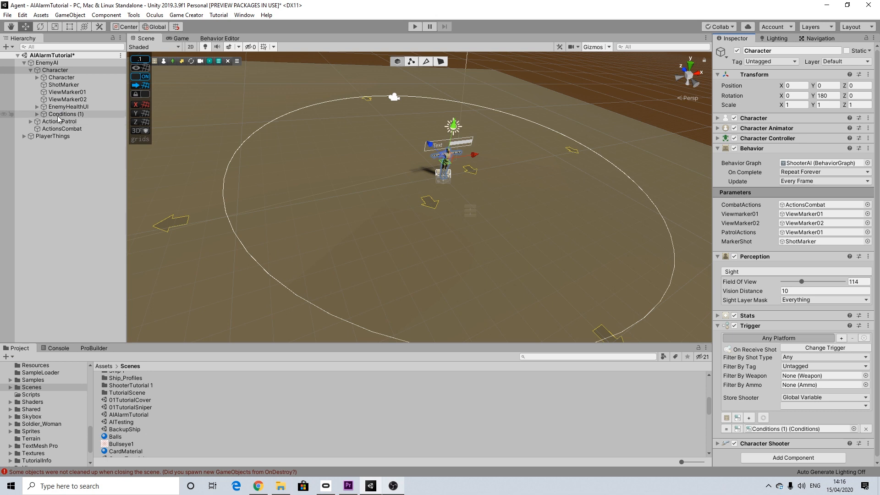
pyautogui.moveTo(59, 122); pyautogui.dragTo(818, 233)
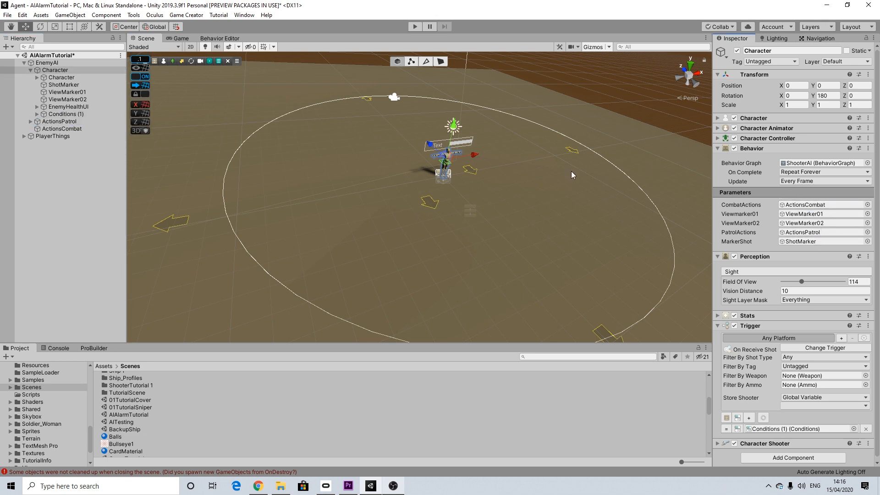
# Open the ShooterAI behavior graph used by the enemy Character for editing.
pyautogui.scroll(-5, 488, 177)
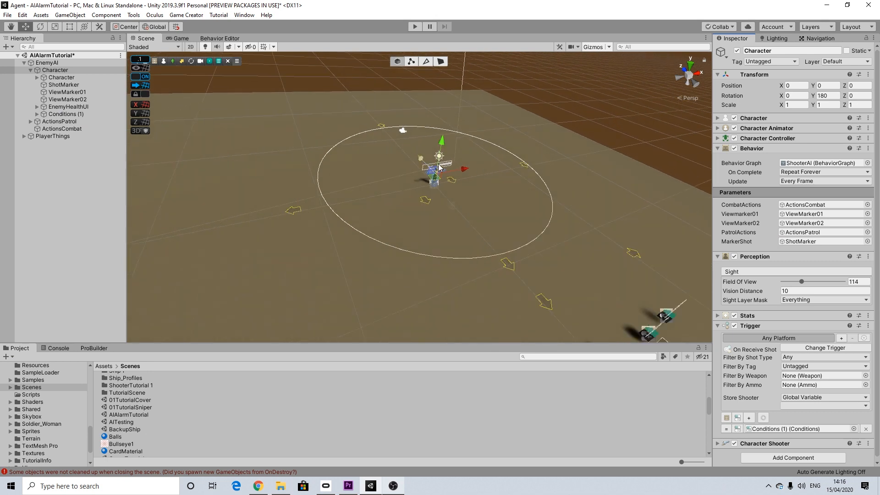
pyautogui.scroll(-1, 406, 175)
pyautogui.scroll(-1, 407, 175)
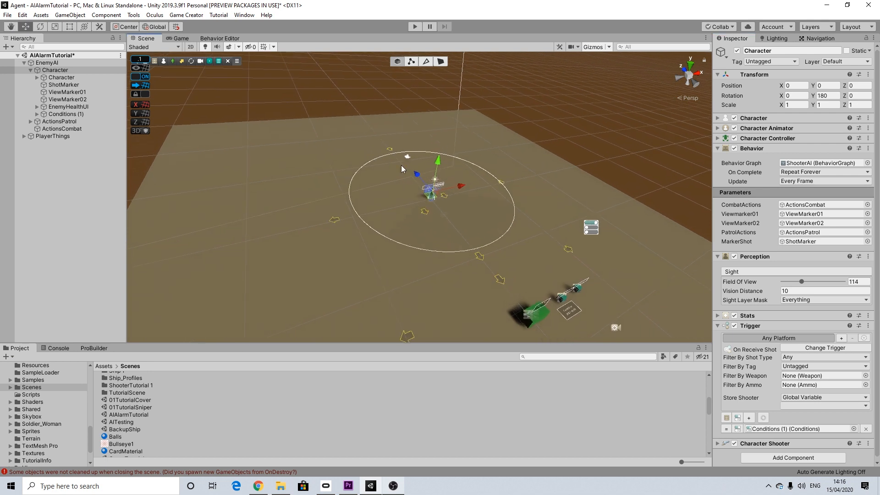
pyautogui.scroll(5, 450, 176)
pyautogui.scroll(3, 450, 177)
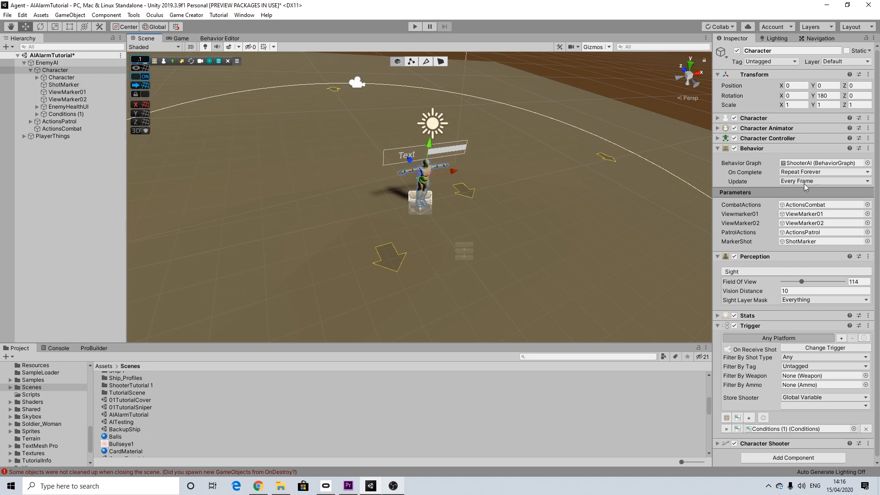
pyautogui.click(808, 163)
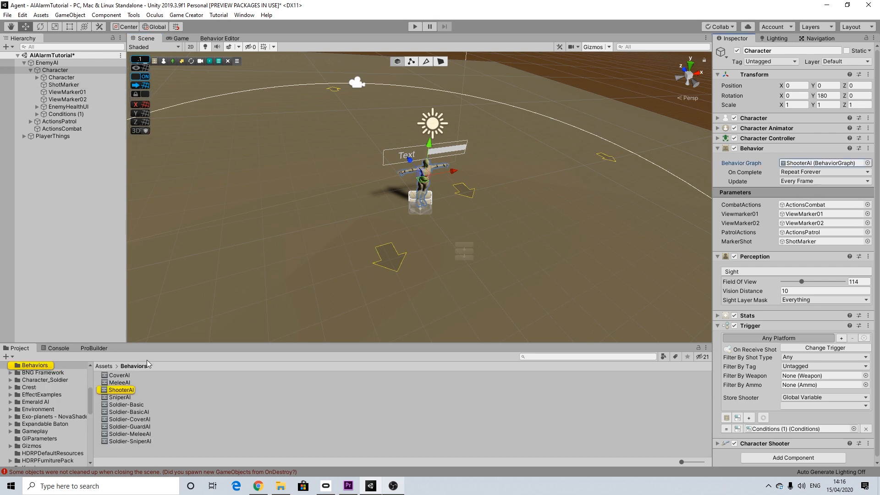
pyautogui.doubleClick(123, 390)
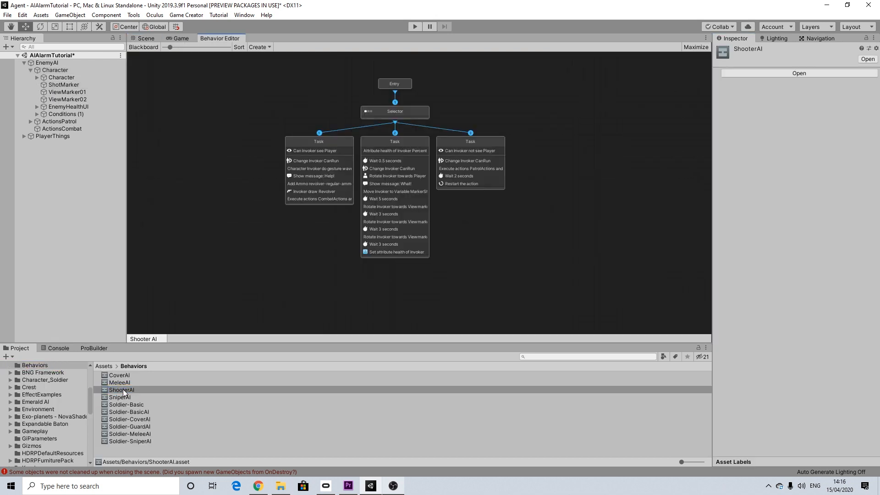
# Copy the Add Ammo action from the "Can Invoker see Player" task into the "Can Invoker not see Player" task, before the PatrolActions action.
pyautogui.click(346, 155)
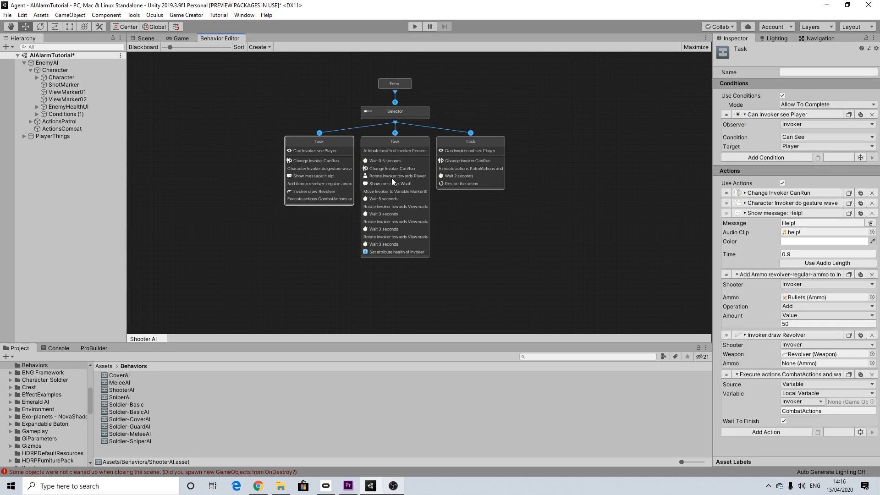
pyautogui.click(849, 274)
pyautogui.click(497, 146)
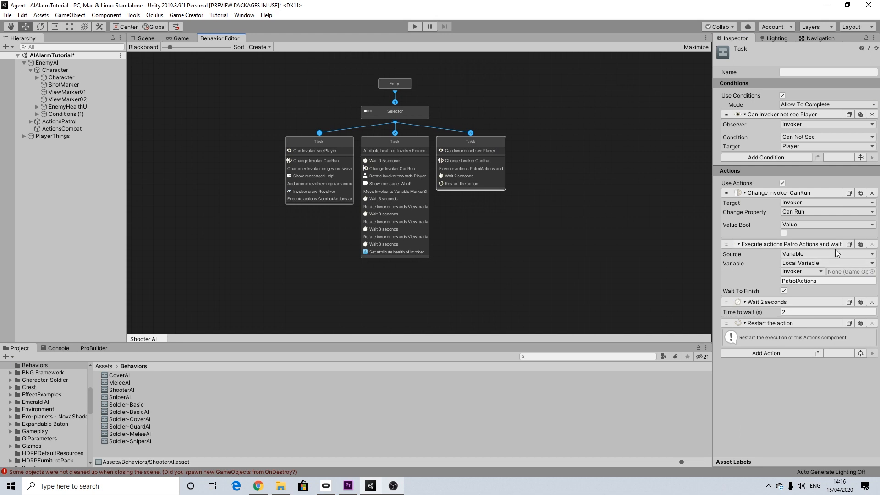
pyautogui.click(818, 353)
pyautogui.moveTo(726, 353); pyautogui.dragTo(730, 242)
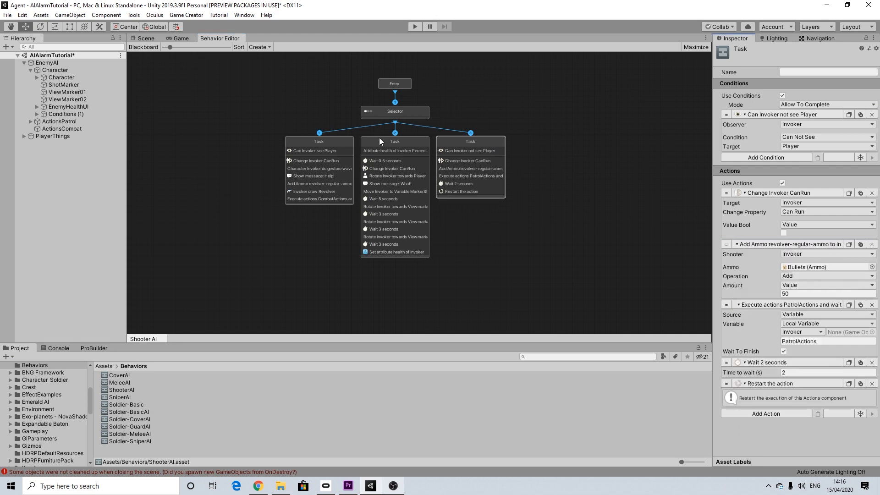
# Copy the "Invoker draw Revolver" action into the "Can Invoker not see Player" task, directly after the Add Ammo action.
pyautogui.click(335, 136)
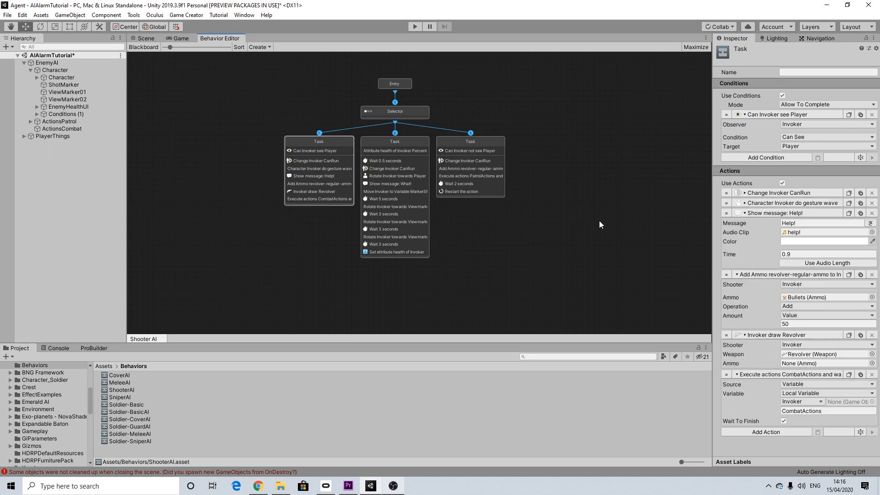
pyautogui.click(850, 336)
pyautogui.click(482, 152)
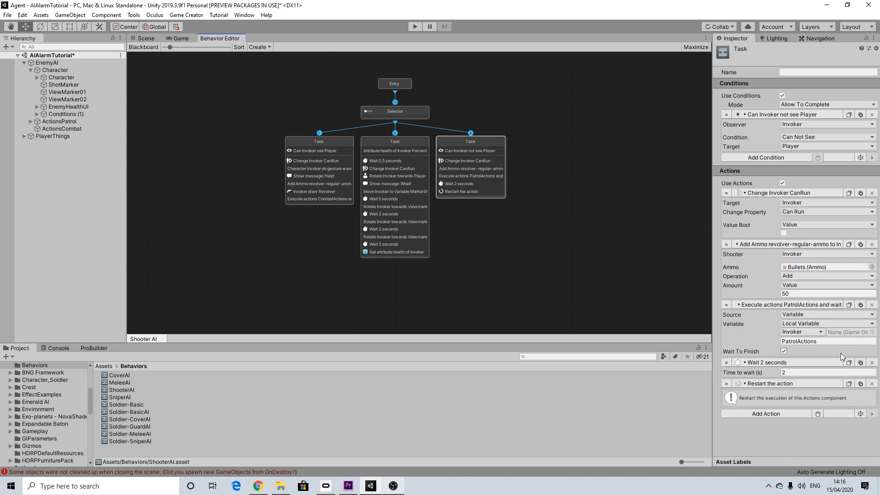
pyautogui.click(818, 413)
pyautogui.moveTo(732, 412)
pyautogui.mouseDown()
pyautogui.moveTo(736, 329)
pyautogui.moveTo(725, 304)
pyautogui.mouseUp()
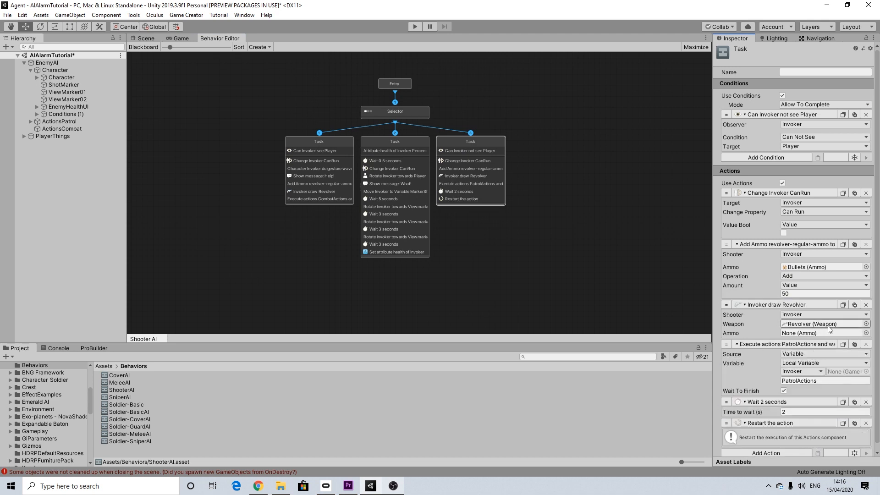
# Delete the Add Ammo and draw Revolver actions from the "Can Invoker see Player" task.
pyautogui.click(331, 146)
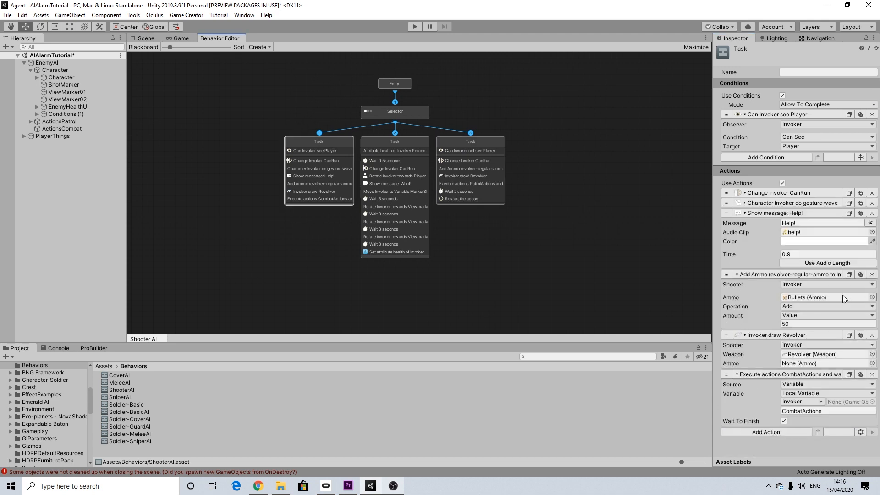
pyautogui.click(872, 274)
pyautogui.click(873, 275)
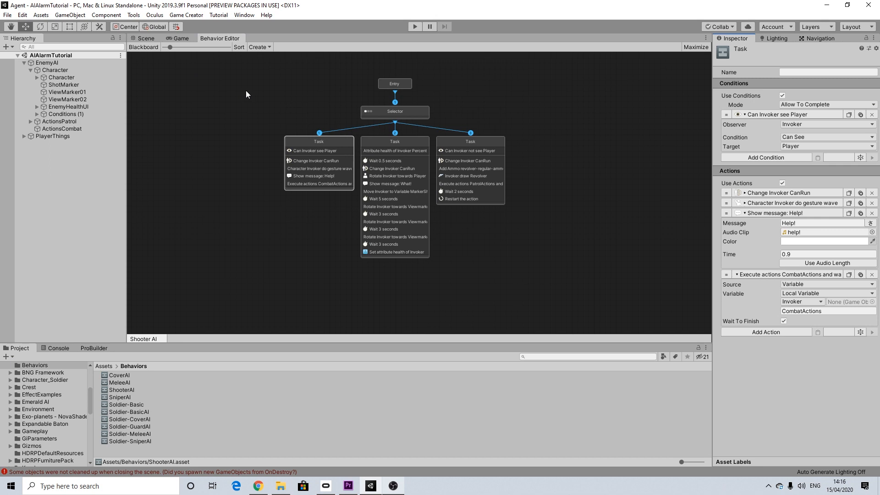
# Return to the scene and duplicate the whole EnemyAI group.
pyautogui.click(150, 40)
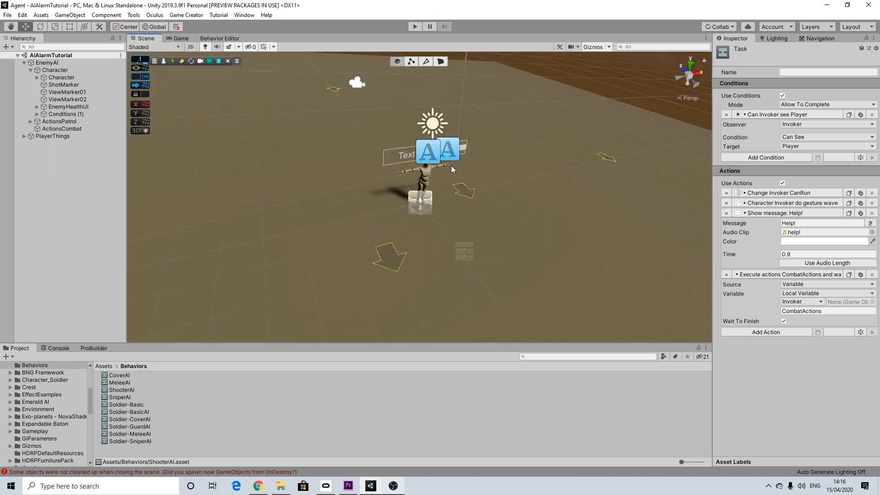
pyautogui.scroll(-3, 451, 166)
pyautogui.scroll(-2, 449, 177)
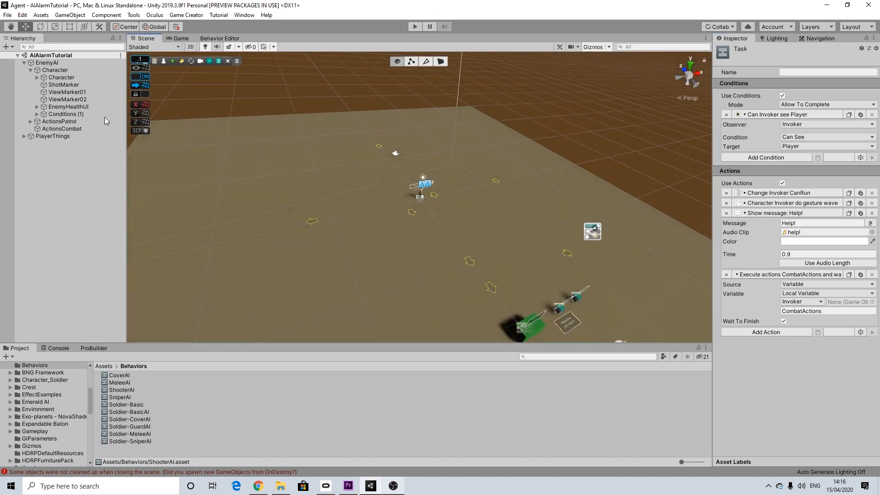
pyautogui.click(47, 63)
pyautogui.click(54, 70)
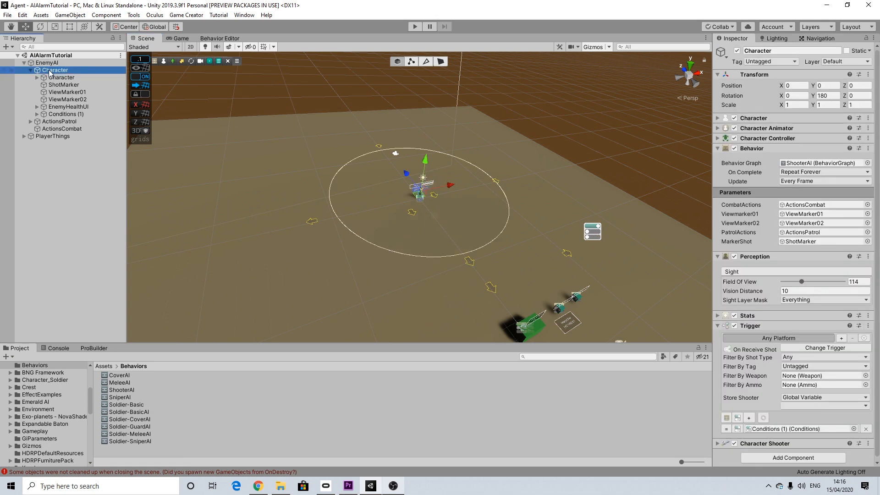
pyautogui.click(30, 70)
pyautogui.click(24, 62)
pyautogui.click(51, 63)
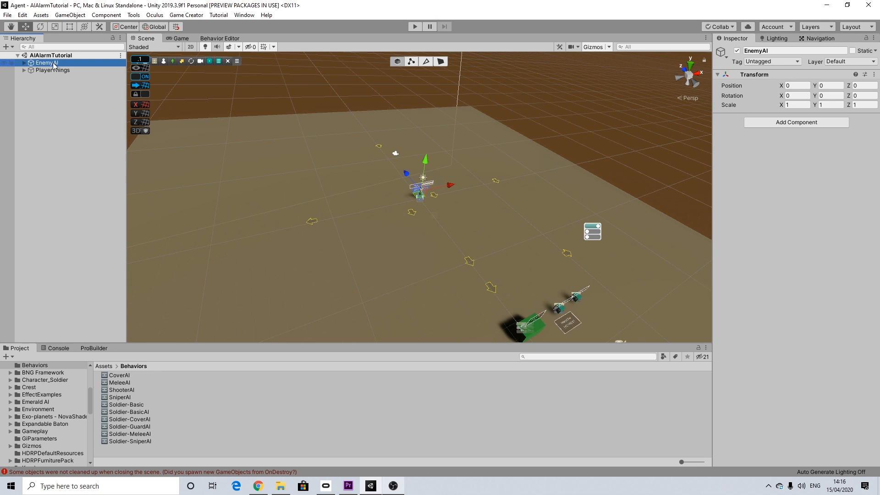
pyautogui.hotkey('ctrl', 'd')
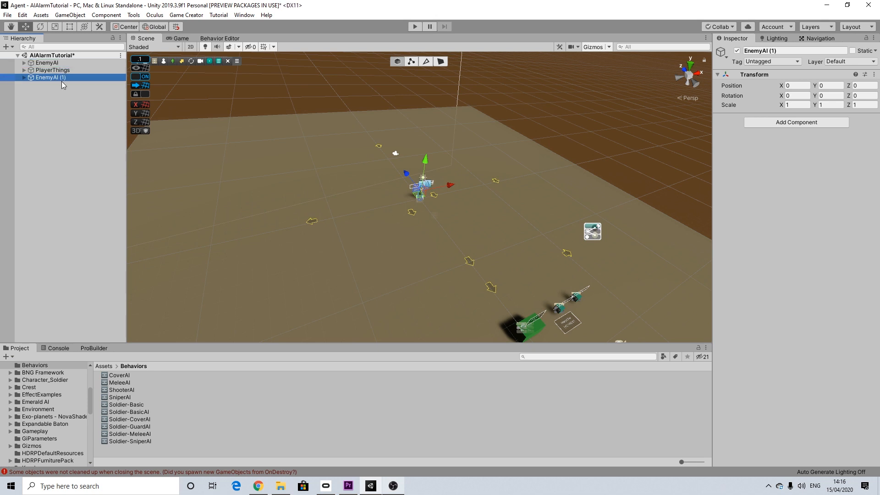
# Move the duplicated enemy group away from the original to about X -15.2, Z 15.3 on the plane.
pyautogui.moveTo(449, 185); pyautogui.dragTo(318, 219)
pyautogui.moveTo(282, 224); pyautogui.dragTo(364, 245, button='middle')
pyautogui.moveTo(354, 226); pyautogui.dragTo(303, 101)
pyautogui.moveTo(367, 159); pyautogui.dragTo(381, 183)
pyautogui.keyDown('alt'); pyautogui.moveTo(563, 153); pyautogui.dragTo(488, 216); pyautogui.keyUp('alt')
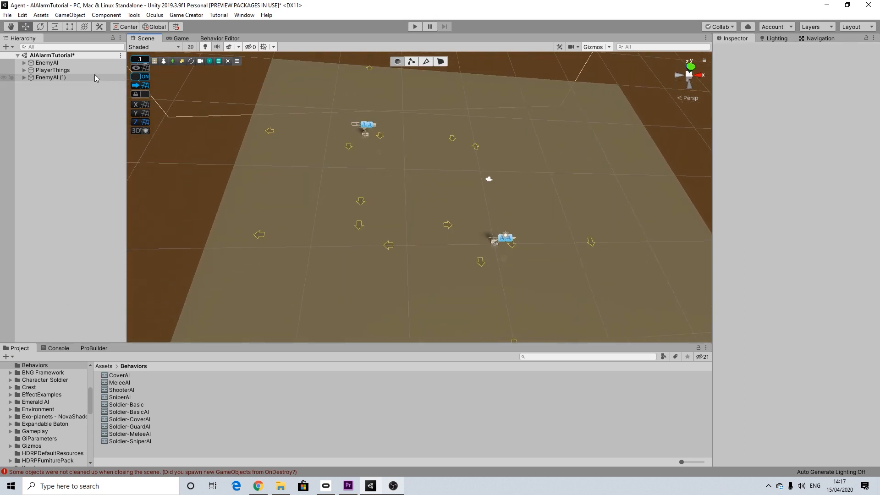
# Fine-tune the duplicated enemy group's position to about X -15.1, Z 15.1.
pyautogui.click(50, 77)
pyautogui.press('f')
pyautogui.scroll(5, 393, 182)
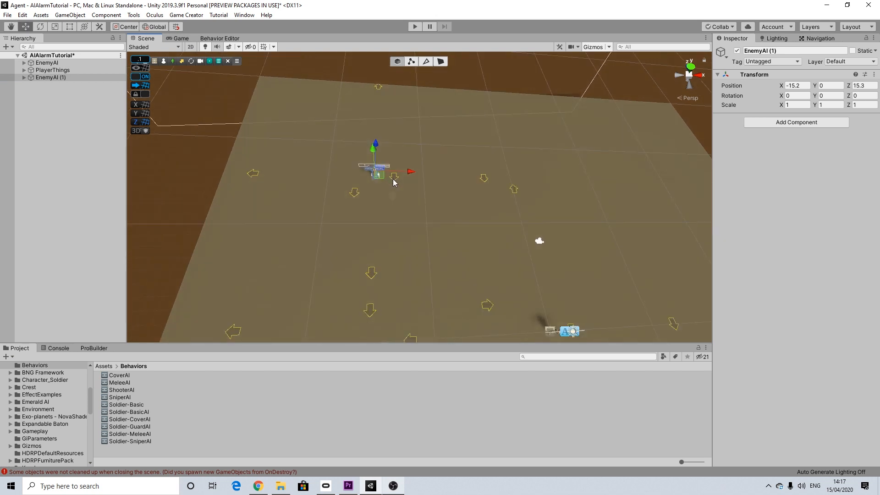
pyautogui.moveTo(384, 159); pyautogui.dragTo(390, 159)
pyautogui.moveTo(356, 130); pyautogui.dragTo(356, 132)
pyautogui.scroll(-4, 441, 181)
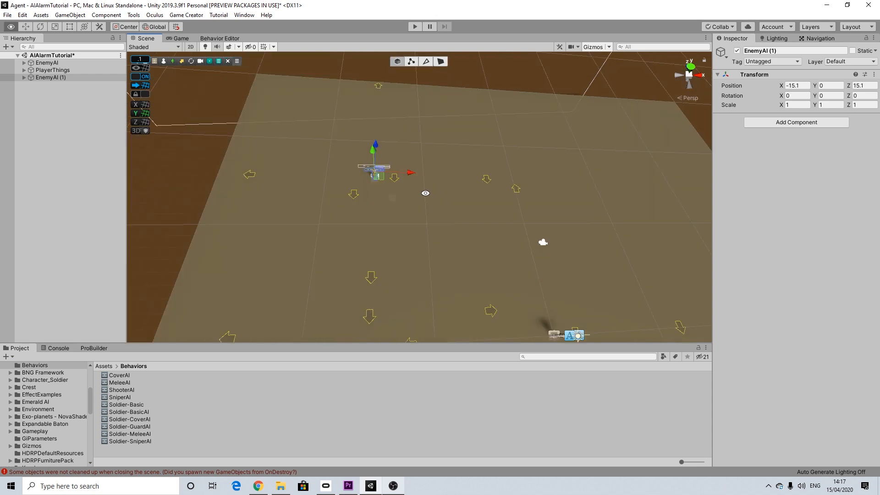
pyautogui.scroll(-5, 445, 193)
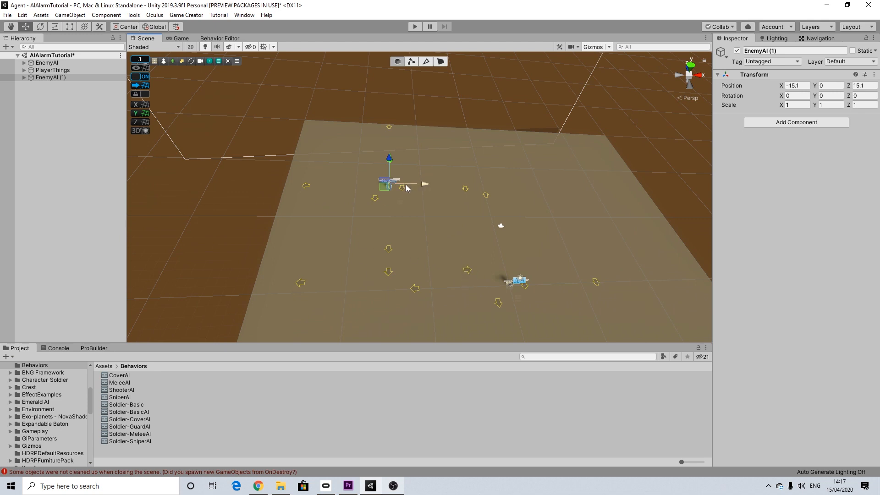
pyautogui.moveTo(407, 179); pyautogui.dragTo(400, 196, button='middle')
pyautogui.keyDown('alt'); pyautogui.moveTo(400, 181); pyautogui.dragTo(348, 182); pyautogui.keyUp('alt')
pyautogui.moveTo(415, 179); pyautogui.dragTo(397, 191)
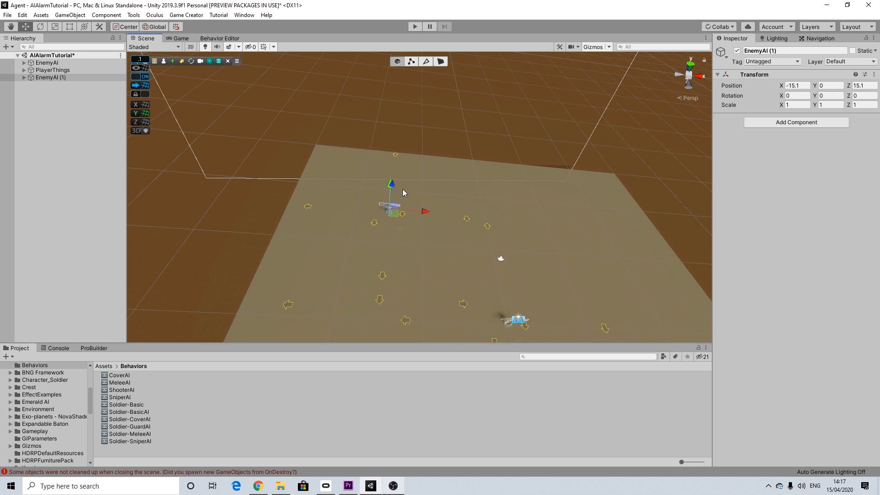
# Duplicate the EnemyAI (1) group and move the new copy along the X axis to about X 14.3.
pyautogui.click(54, 78)
pyautogui.hotkey('ctrl', 'd')
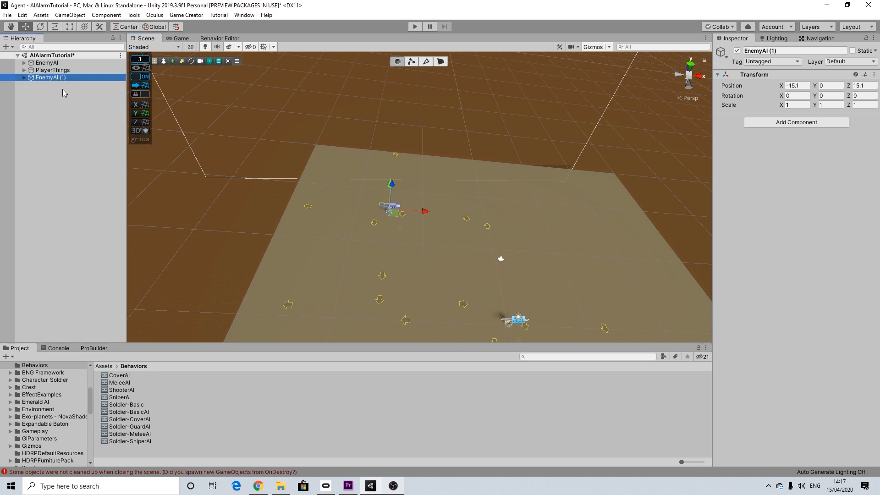
pyautogui.moveTo(426, 211); pyautogui.dragTo(487, 254)
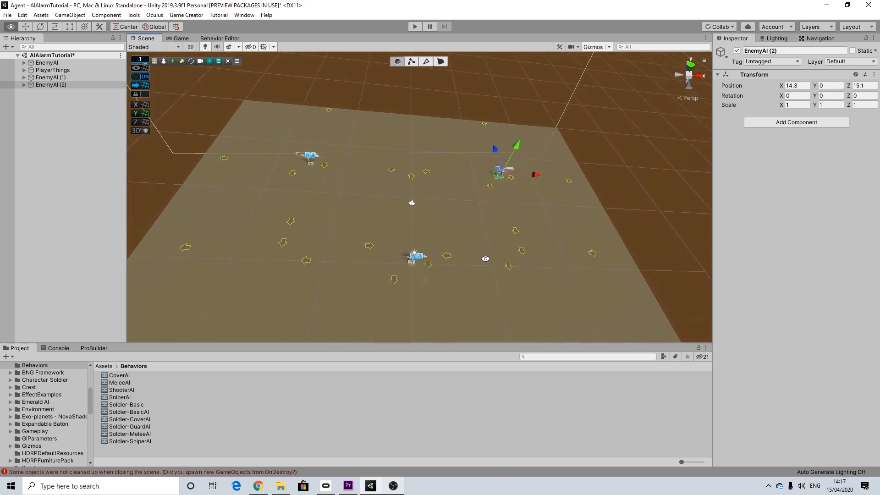
pyautogui.moveTo(445, 267); pyautogui.dragTo(448, 209, button='middle')
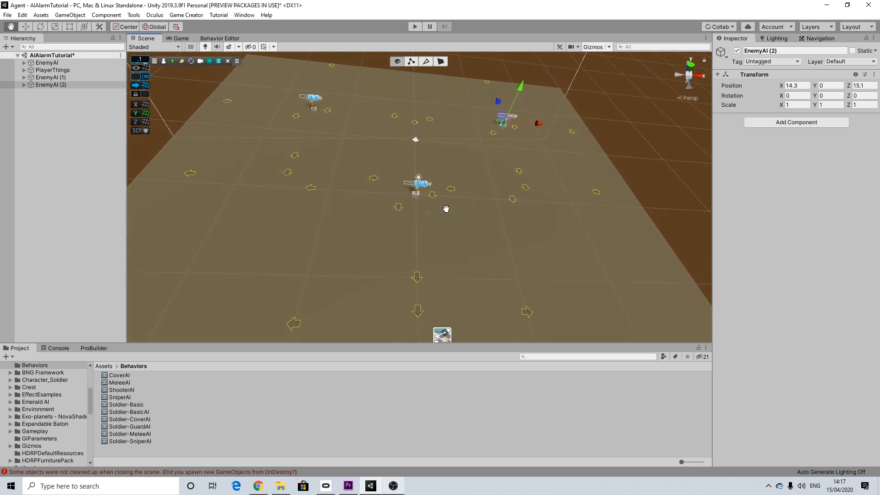
# Deactivate both duplicated enemy groups, EnemyAI (1) and EnemyAI (2).
pyautogui.keyDown('ctrl'); pyautogui.click(47, 78); pyautogui.keyUp('ctrl')
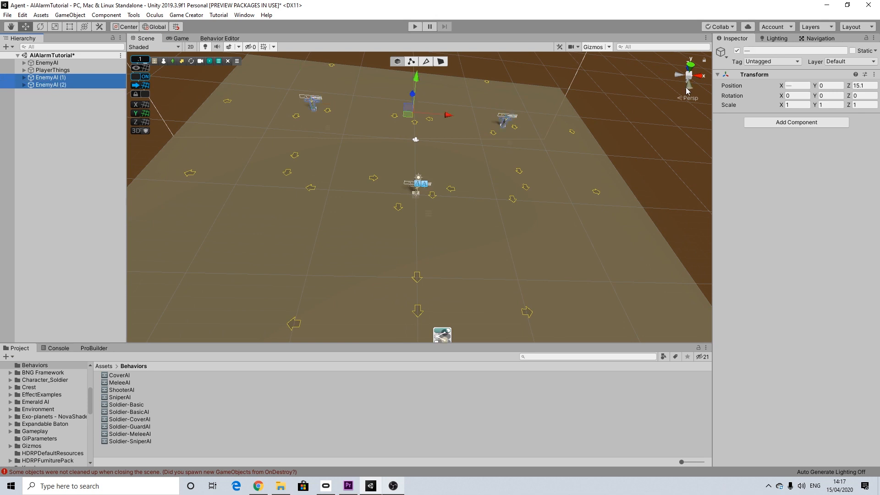
pyautogui.click(737, 52)
pyautogui.scroll(3, 331, 211)
# Delete the patrol markers Marker4, Marker5 and Marker6 from the ActionsPatrol object of the original EnemyAI group.
pyautogui.click(49, 64)
pyautogui.click(24, 63)
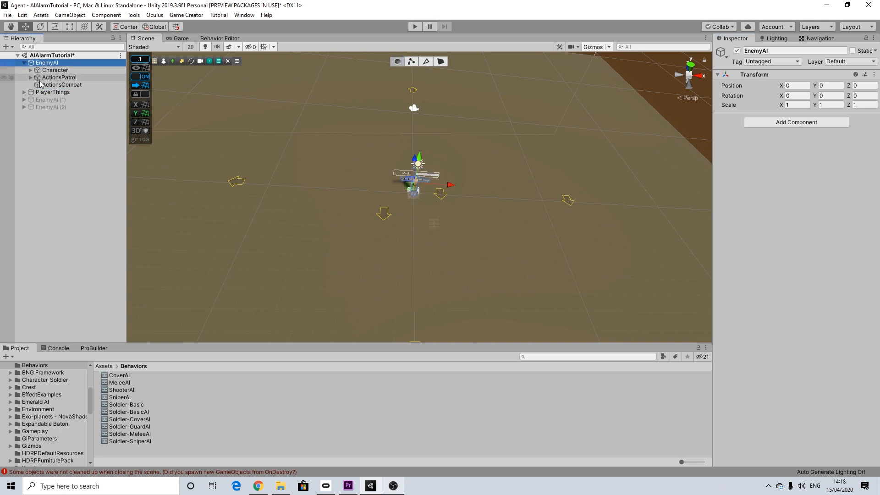
pyautogui.click(31, 77)
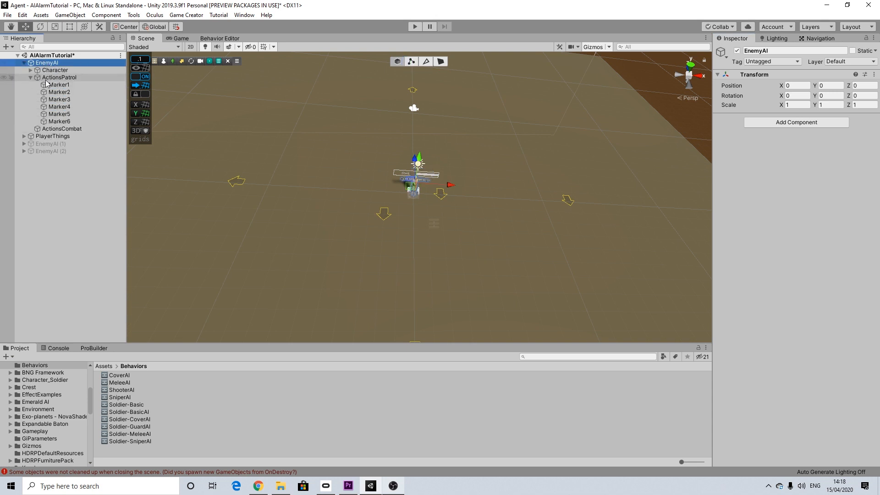
pyautogui.click(74, 107)
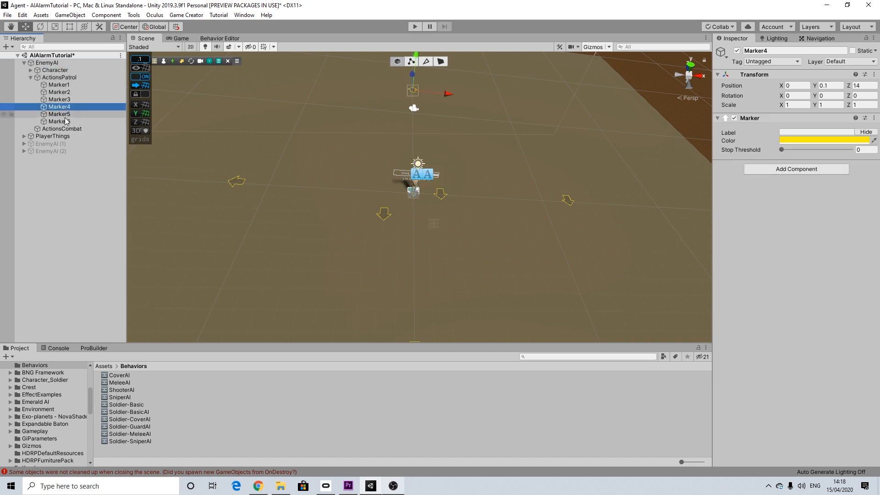
pyautogui.keyDown('shift'); pyautogui.click(64, 122); pyautogui.keyUp('shift')
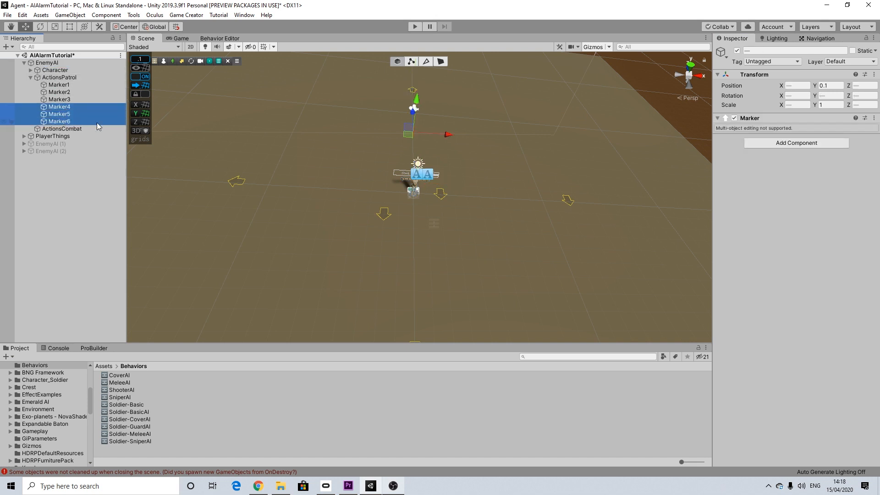
pyautogui.press('Delete')
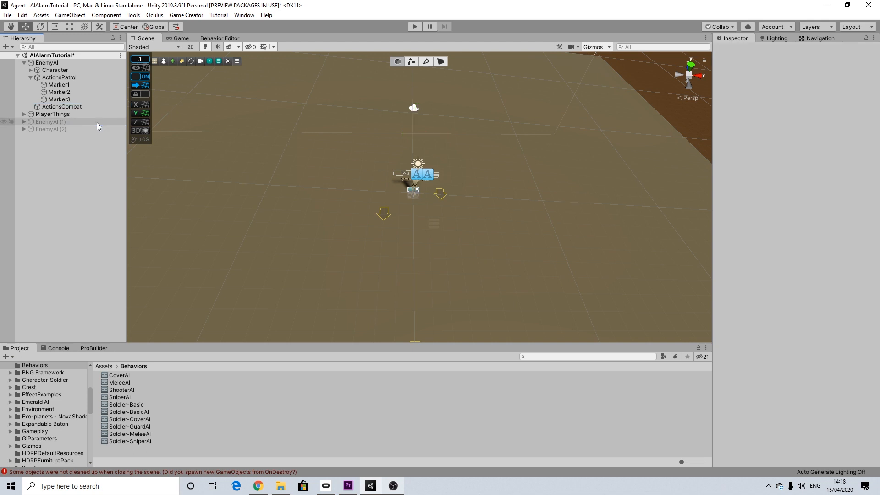
# Set the Z position of both Marker1 and Marker2 under ActionsPatrol to 0.
pyautogui.click(60, 85)
pyautogui.press('f')
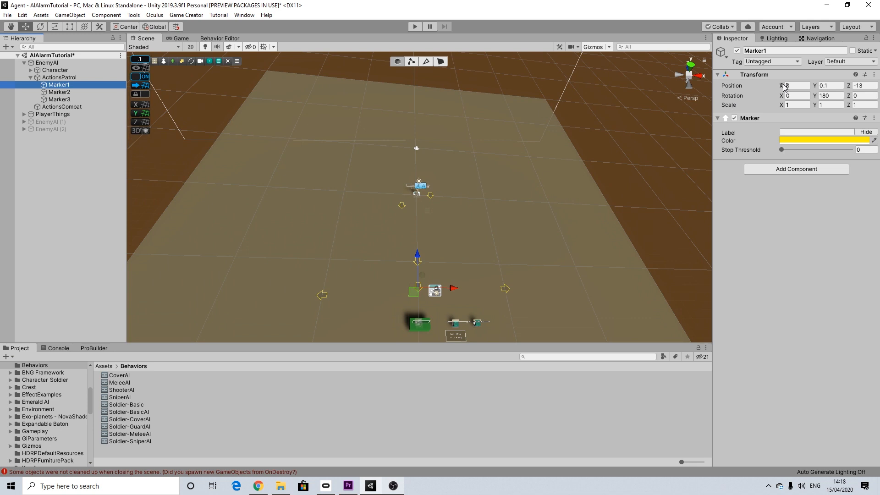
pyautogui.click(866, 86)
pyautogui.write('0')
pyautogui.click(824, 86)
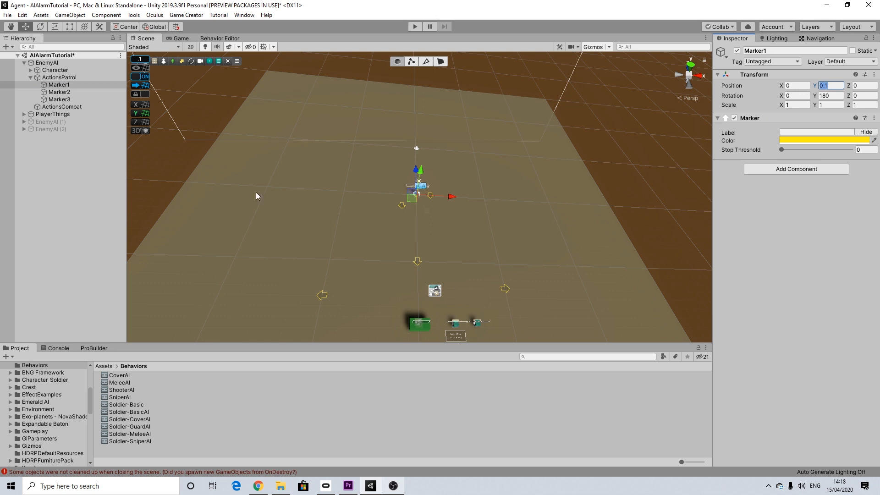
pyautogui.click(69, 91)
pyautogui.click(866, 86)
pyautogui.write('0')
# Set Marker3's Z position to 0, keeping its X position at -10.
pyautogui.click(60, 99)
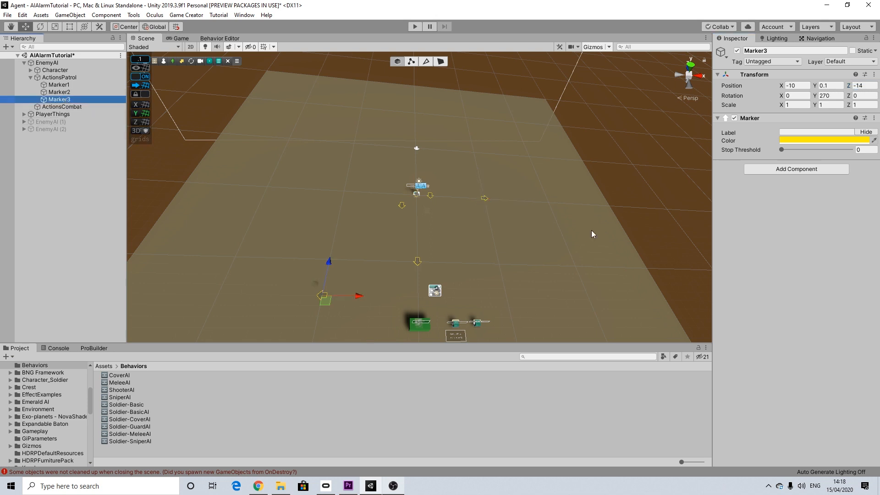
pyautogui.click(797, 86)
pyautogui.write('0')
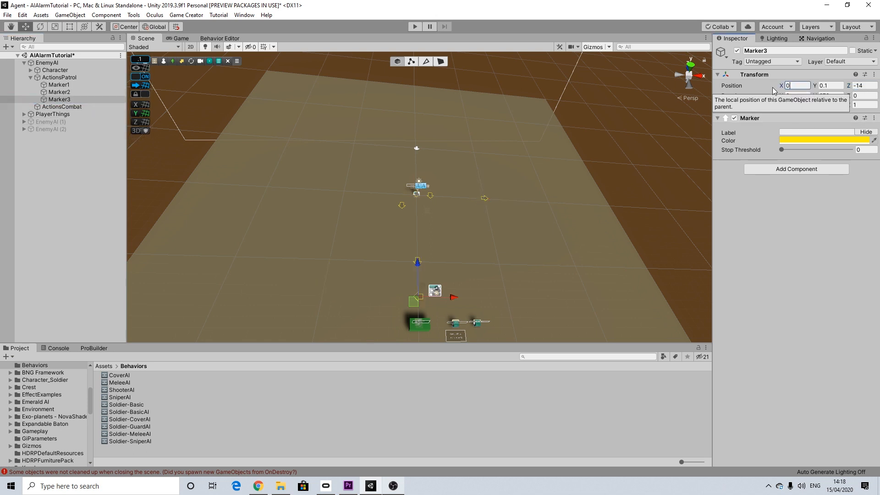
pyautogui.hotkey('ctrl', 'z')
pyautogui.press('Tab')
pyautogui.press('Tab')
pyautogui.write('0')
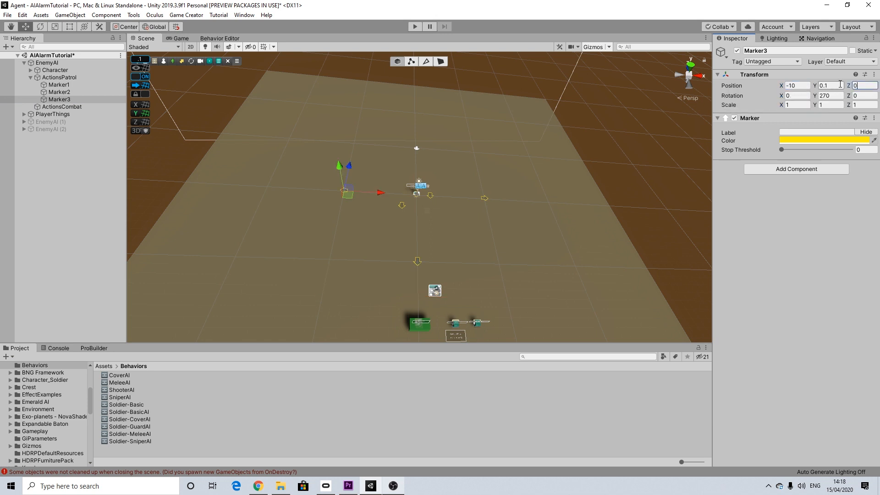
# Move Marker3 along the X axis to about -6.9 and rotate it to 180 degrees around Y.
pyautogui.scroll(4, 379, 184)
pyautogui.moveTo(300, 189); pyautogui.dragTo(348, 202)
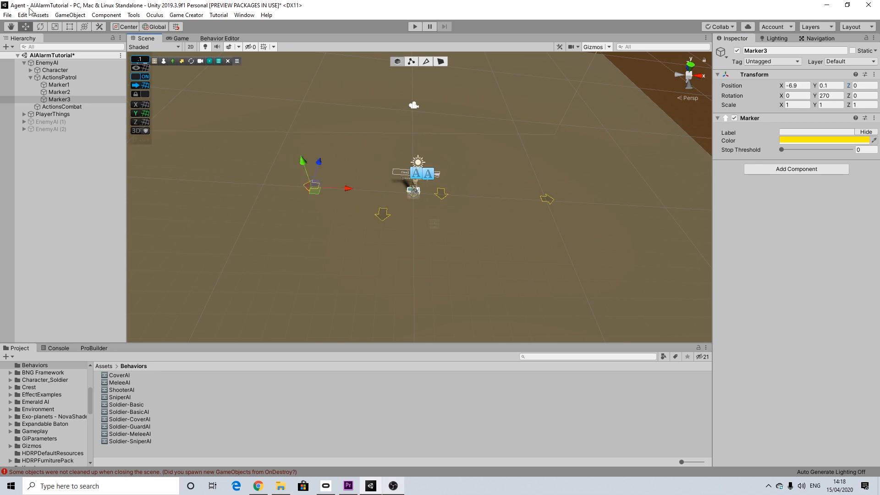
pyautogui.click(41, 29)
pyautogui.moveTo(289, 214); pyautogui.dragTo(417, 198)
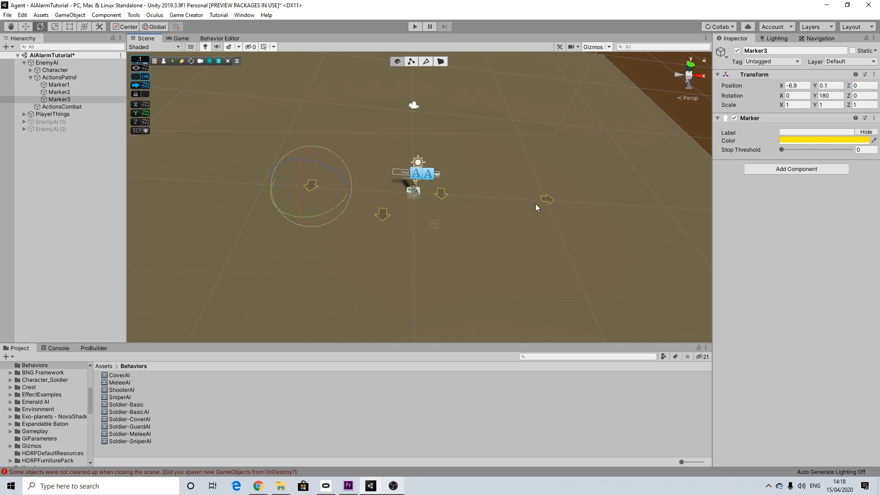
# Move Marker2 along the X axis to about 9.1 and rotate it to 180 degrees around Y.
pyautogui.click(549, 198)
pyautogui.click(26, 28)
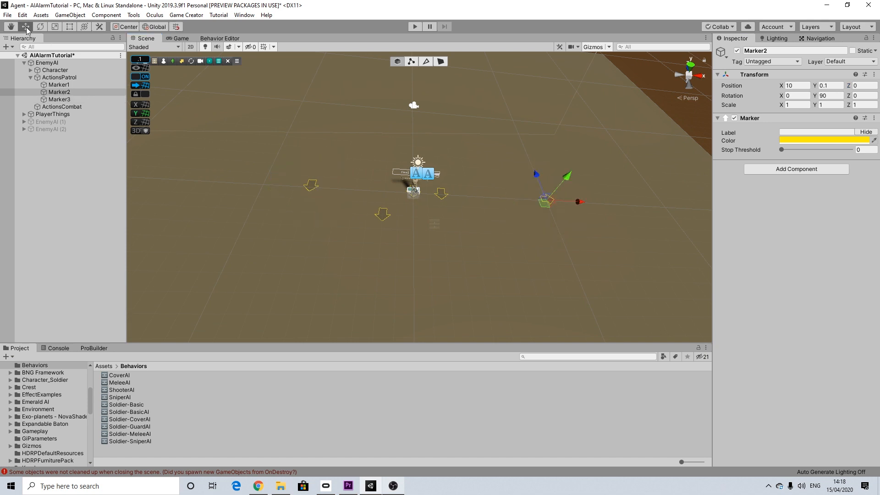
pyautogui.moveTo(582, 202); pyautogui.dragTo(570, 203)
pyautogui.click(41, 27)
pyautogui.moveTo(538, 230); pyautogui.dragTo(416, 212)
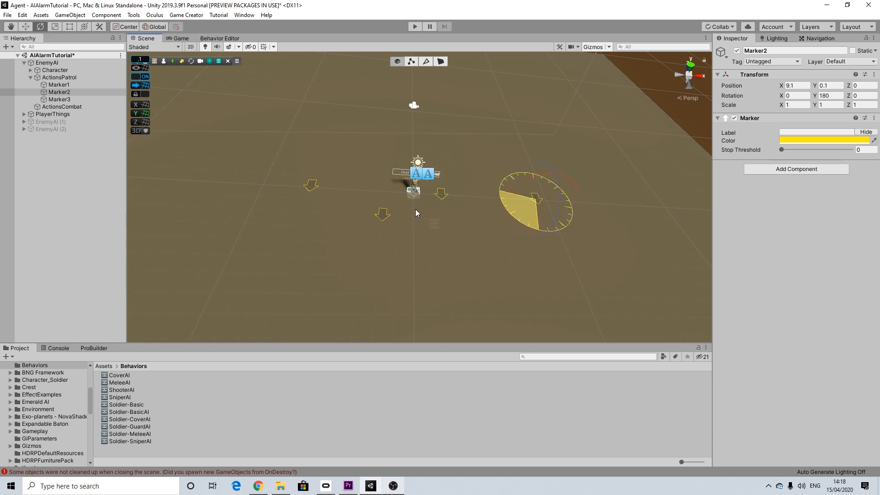
# Delete ShotMarker, ViewMarker01 and ViewMarker02 from the Character object of the EnemyAI group.
pyautogui.moveTo(691, 255); pyautogui.dragTo(646, 247, button='middle')
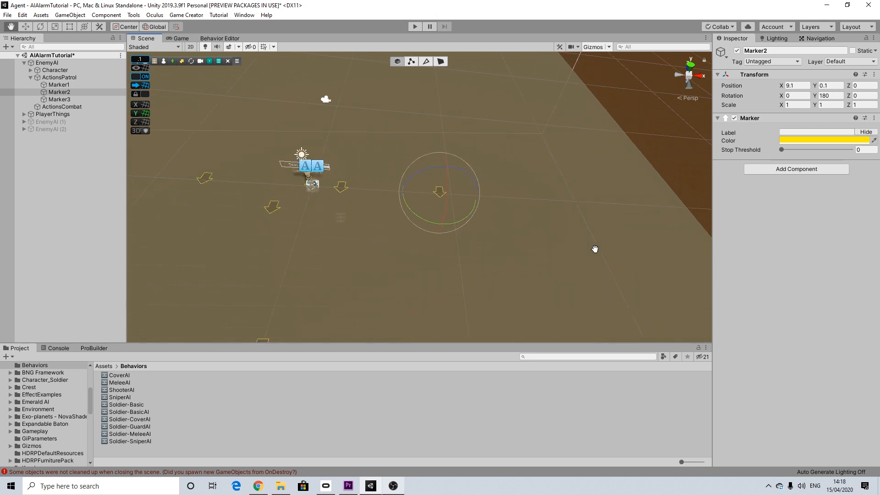
pyautogui.keyDown('alt'); pyautogui.moveTo(365, 183); pyautogui.dragTo(422, 201); pyautogui.keyUp('alt')
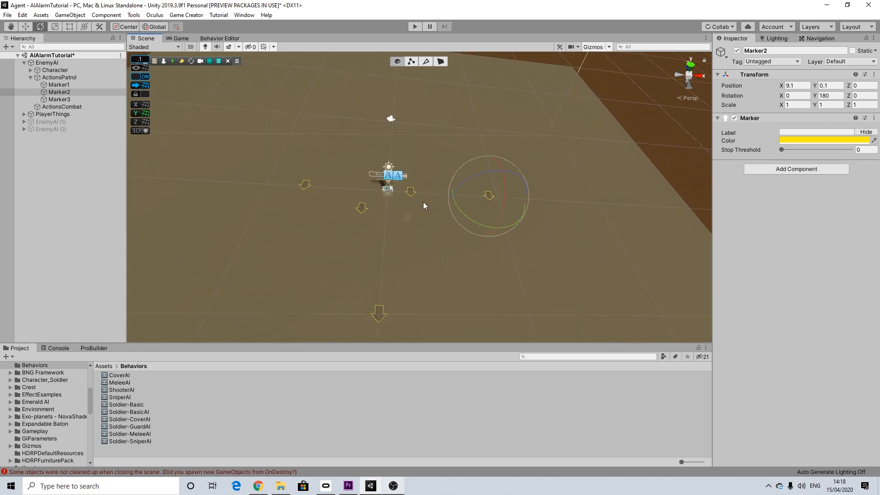
pyautogui.click(31, 70)
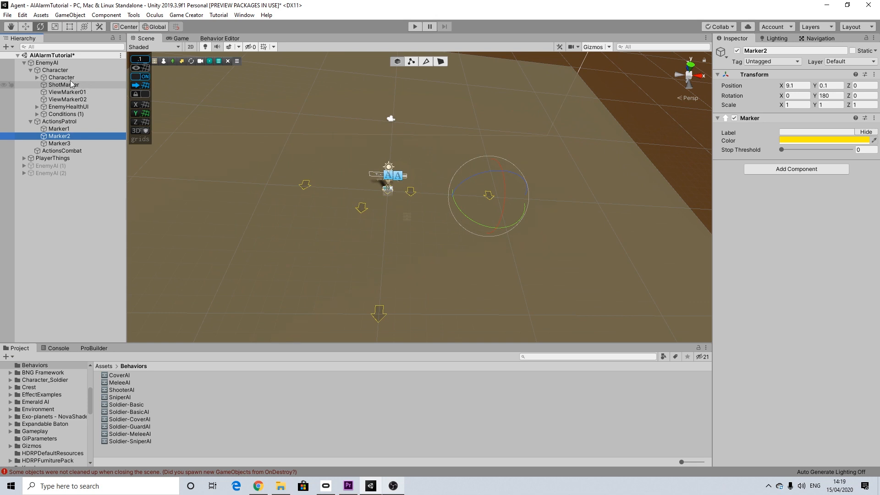
pyautogui.moveTo(359, 198); pyautogui.dragTo(425, 218, button='middle')
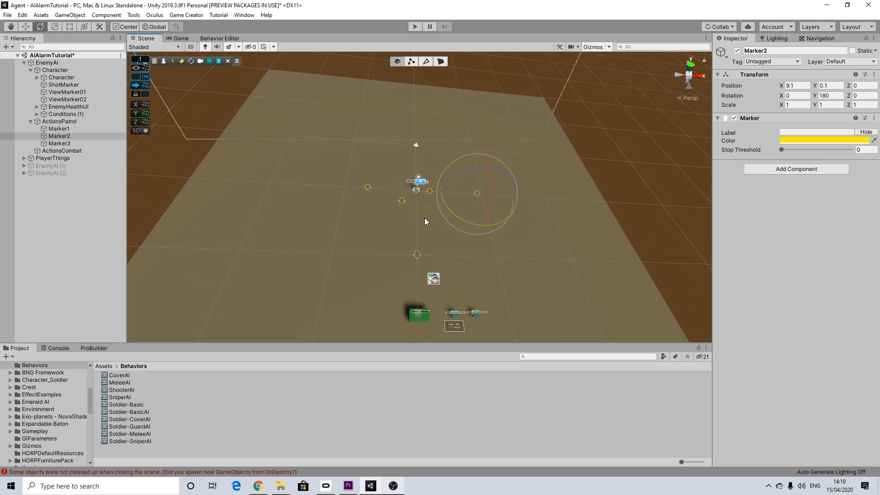
pyautogui.scroll(6, 425, 218)
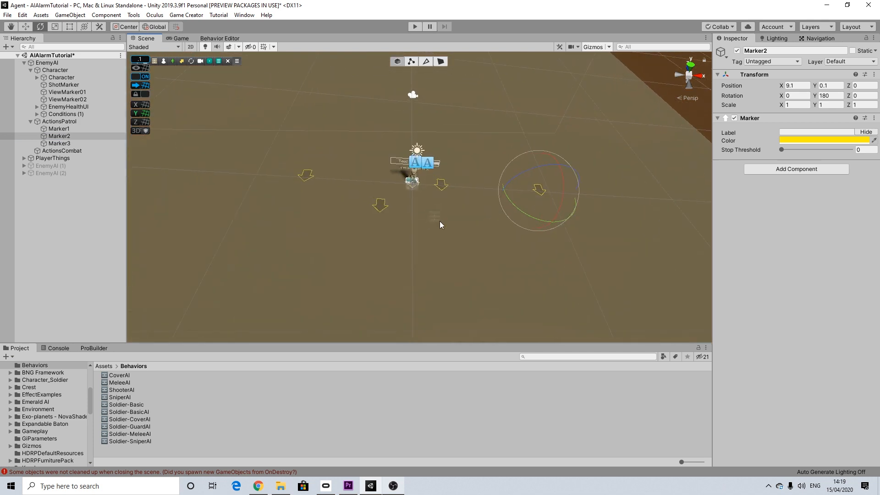
pyautogui.click(67, 85)
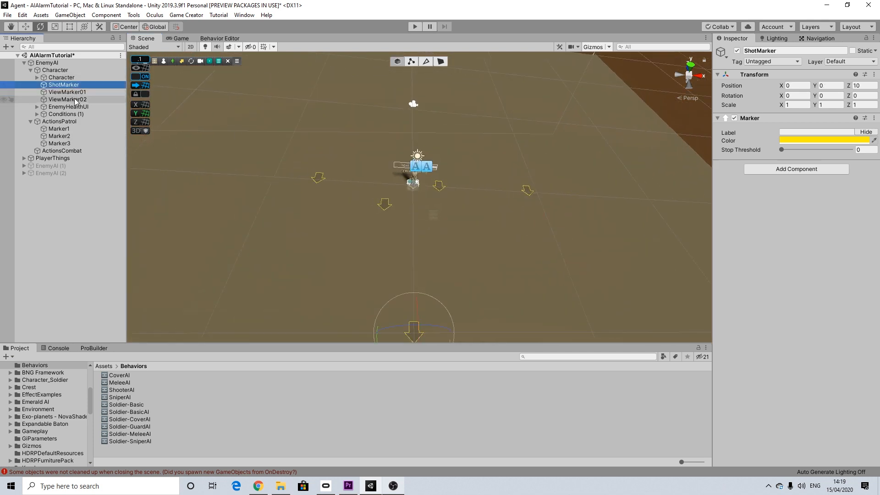
pyautogui.keyDown('shift'); pyautogui.click(75, 99); pyautogui.keyUp('shift')
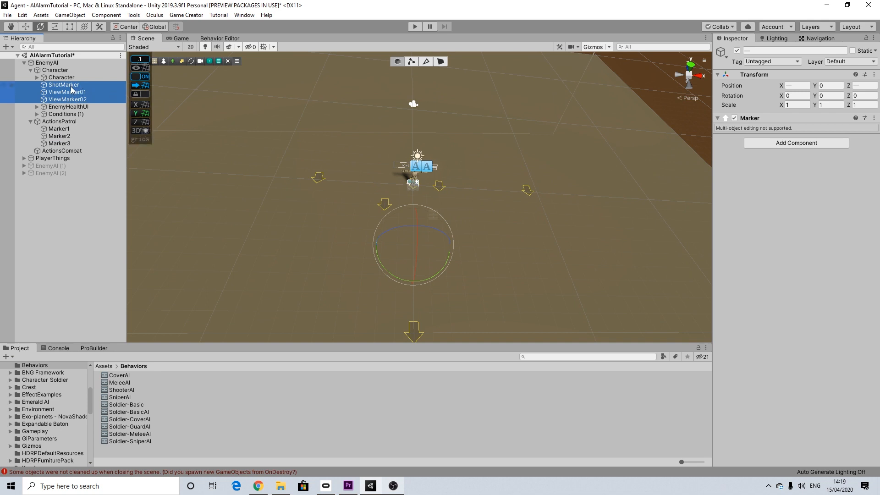
pyautogui.press('Delete')
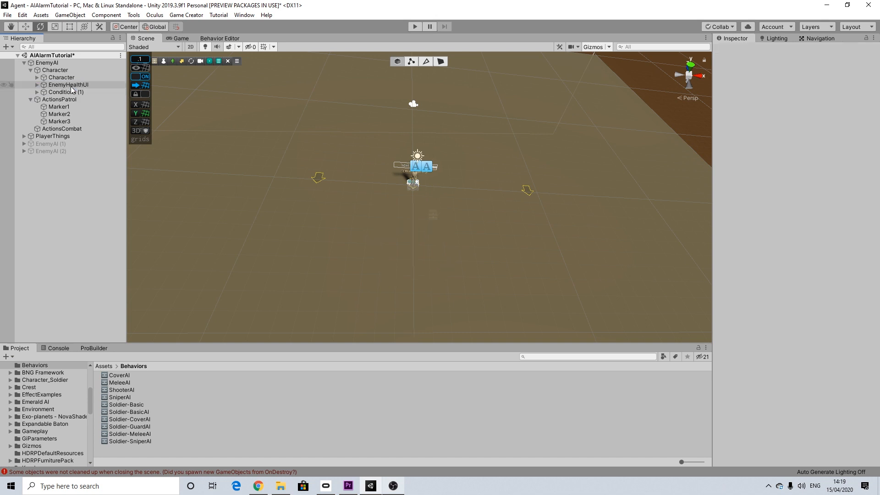
pyautogui.moveTo(414, 189); pyautogui.dragTo(446, 209, button='middle')
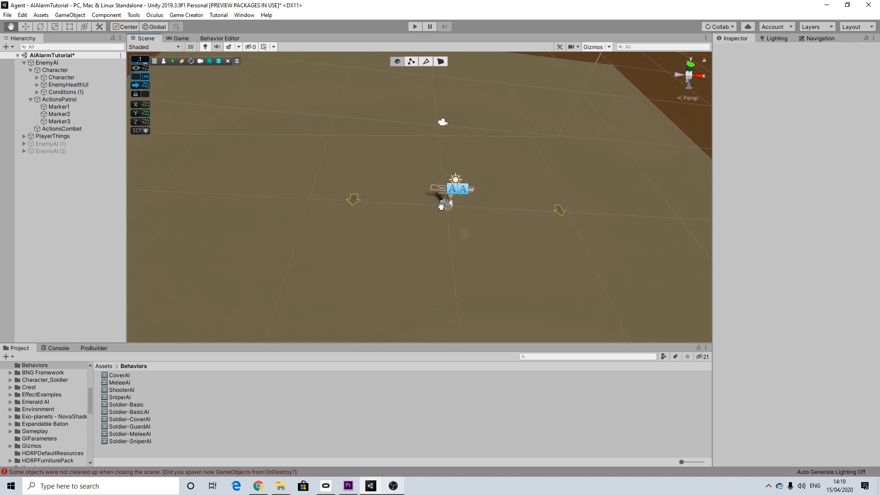
pyautogui.scroll(4, 462, 212)
pyautogui.moveTo(511, 217); pyautogui.dragTo(450, 208, button='middle')
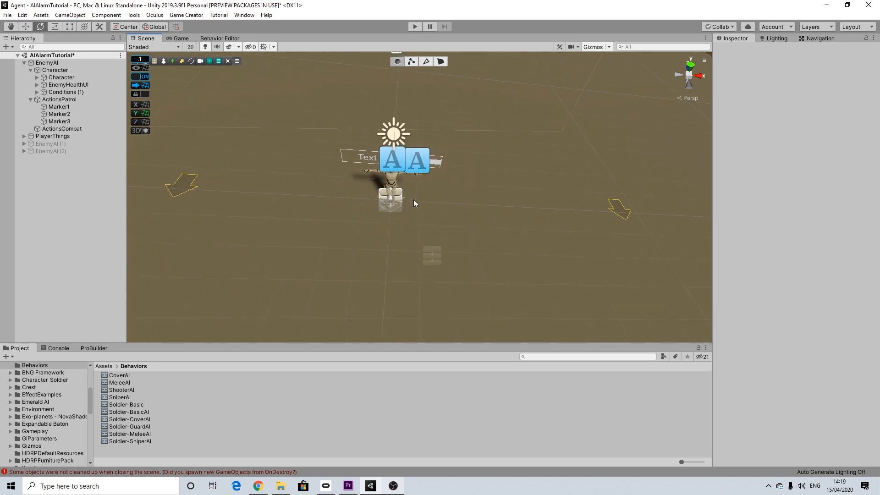
pyautogui.scroll(-3, 582, 203)
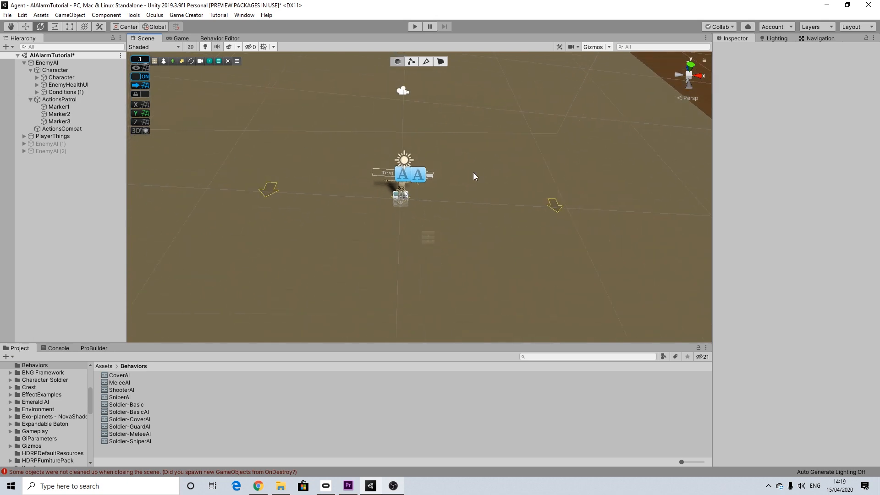
pyautogui.scroll(-3, 394, 193)
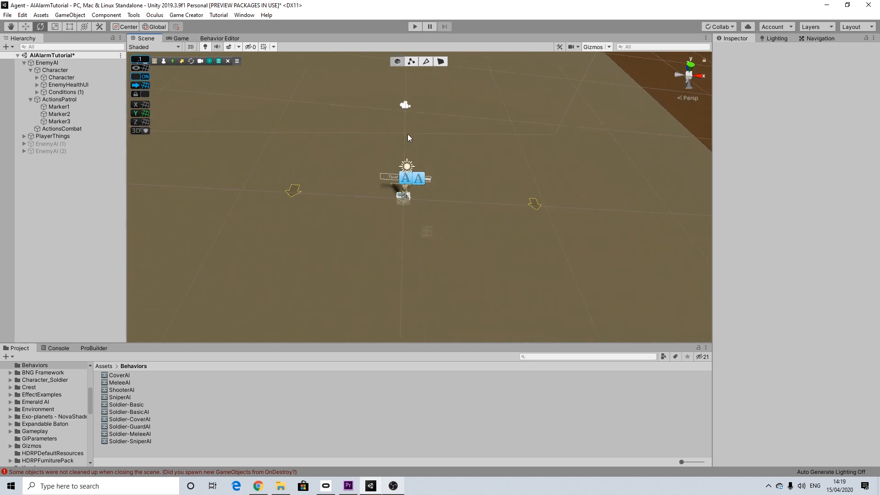
pyautogui.scroll(3, 457, 201)
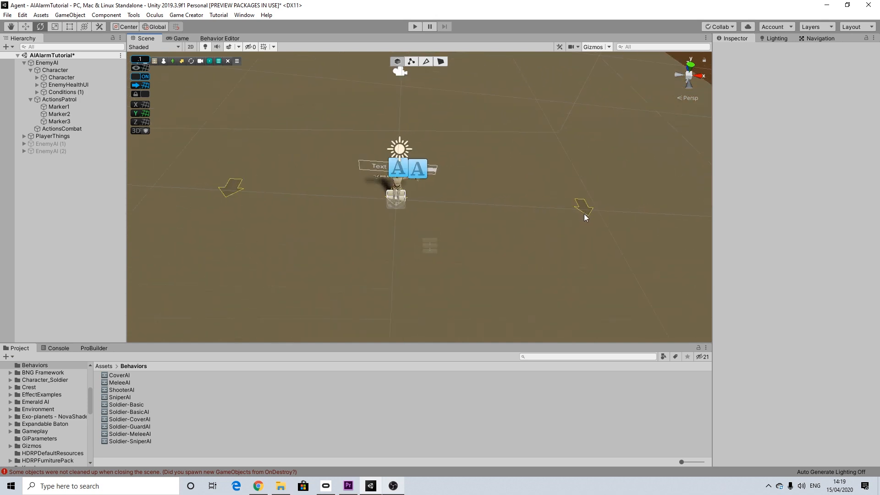
# Create a 3D cube in the scene close to the Marker2 patrol arrow.
pyautogui.moveTo(594, 216); pyautogui.dragTo(398, 204, button='middle')
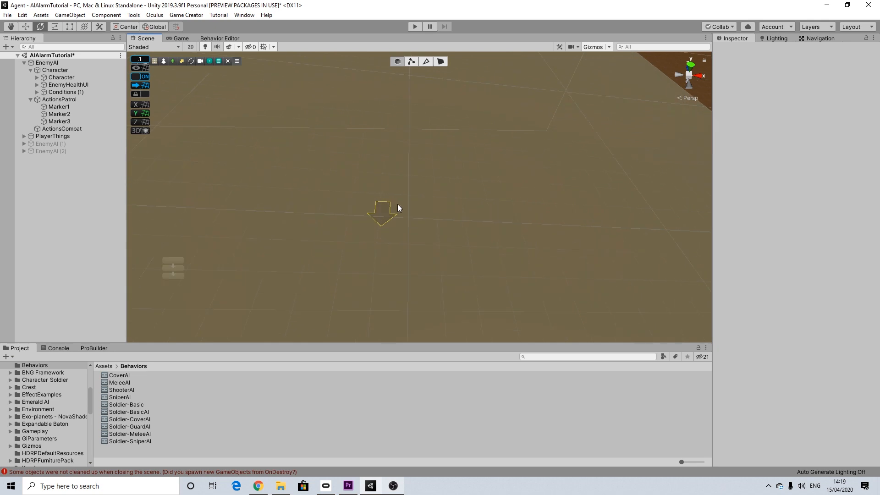
pyautogui.scroll(3, 397, 204)
pyautogui.moveTo(417, 210)
pyautogui.keyDown('alt'); pyautogui.mouseDown()
pyautogui.moveTo(257, 204)
pyautogui.moveTo(389, 236)
pyautogui.moveTo(439, 235)
pyautogui.mouseUp(); pyautogui.keyUp('alt')
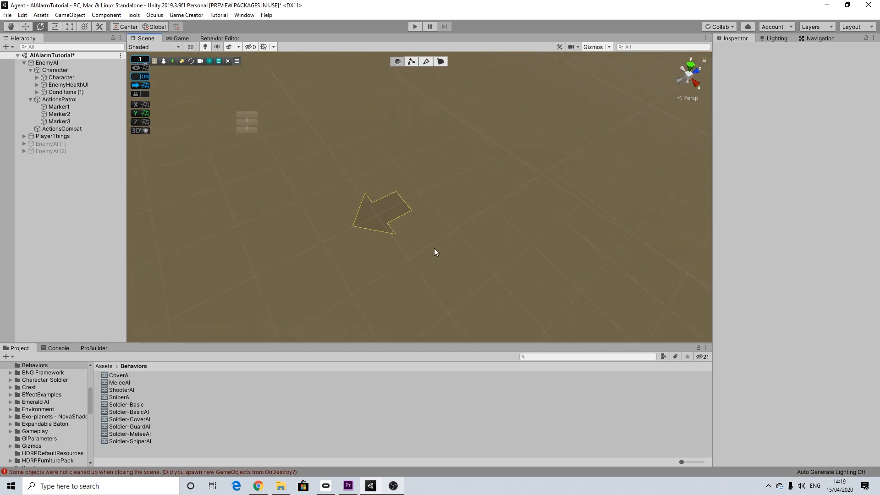
pyautogui.rightClick(71, 192)
pyautogui.moveTo(130, 279)
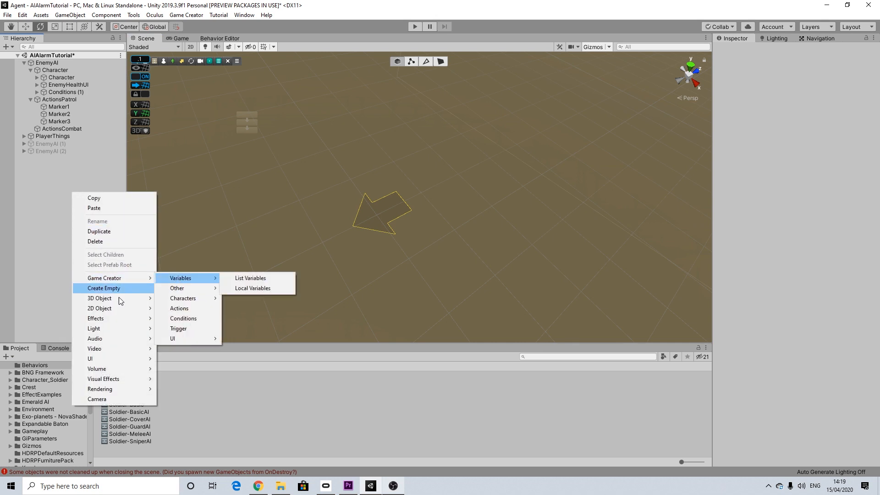
pyautogui.moveTo(137, 302)
pyautogui.click(177, 299)
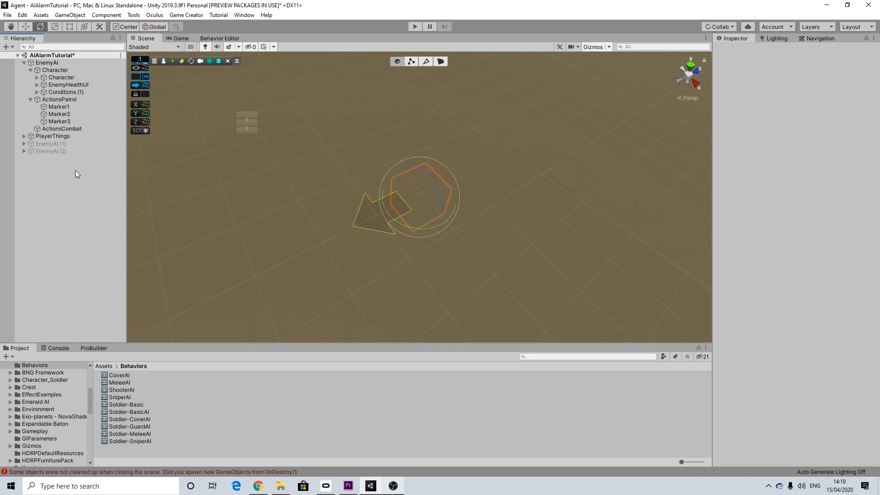
# Move the cube next to Marker2, to about X 9.1, Y -0.2, Z 0.9, and deselect it.
pyautogui.click(25, 26)
pyautogui.moveTo(425, 173); pyautogui.dragTo(431, 152)
pyautogui.moveTo(444, 192); pyautogui.dragTo(604, 216)
pyautogui.moveTo(546, 205)
pyautogui.keyDown('alt'); pyautogui.mouseDown()
pyautogui.moveTo(637, 192)
pyautogui.moveTo(535, 169)
pyautogui.moveTo(530, 180)
pyautogui.mouseUp(); pyautogui.keyUp('alt')
pyautogui.scroll(-6, 545, 172)
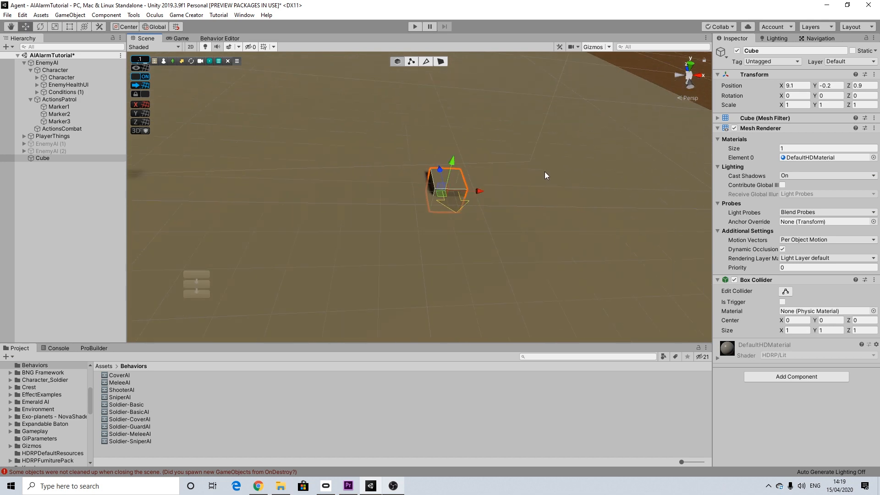
pyautogui.click(668, 111)
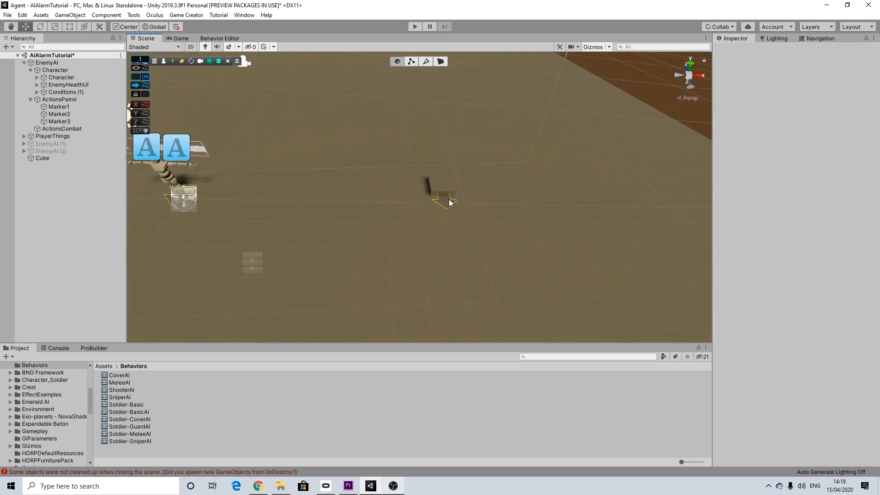
pyautogui.moveTo(341, 224); pyautogui.dragTo(380, 234, button='middle')
pyautogui.scroll(-2, 336, 233)
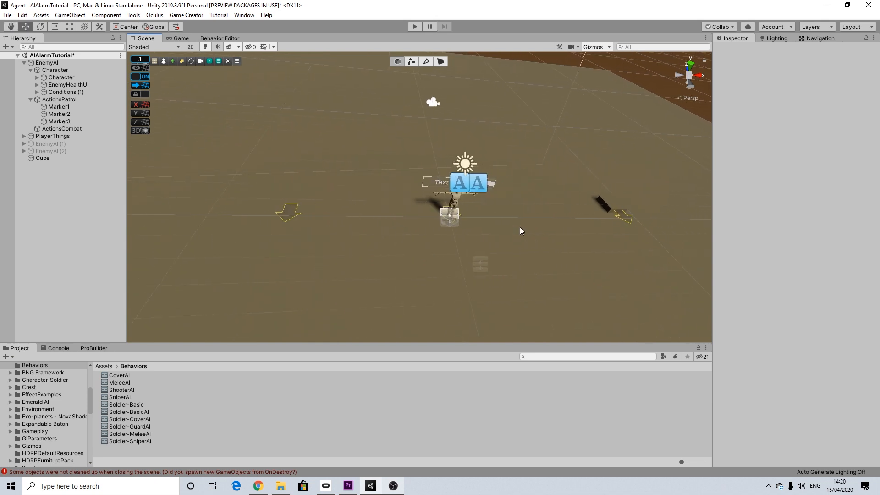
pyautogui.moveTo(572, 228); pyautogui.dragTo(519, 225, button='middle')
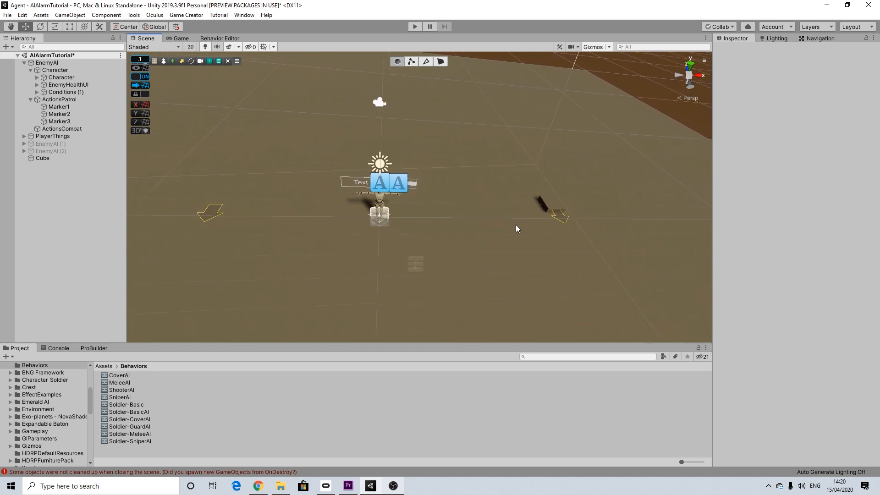
pyautogui.scroll(2, 525, 226)
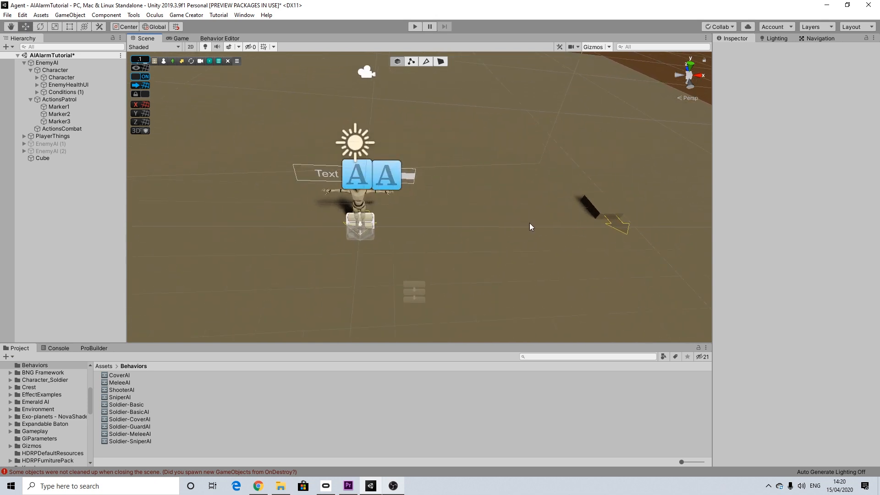
pyautogui.click(598, 201)
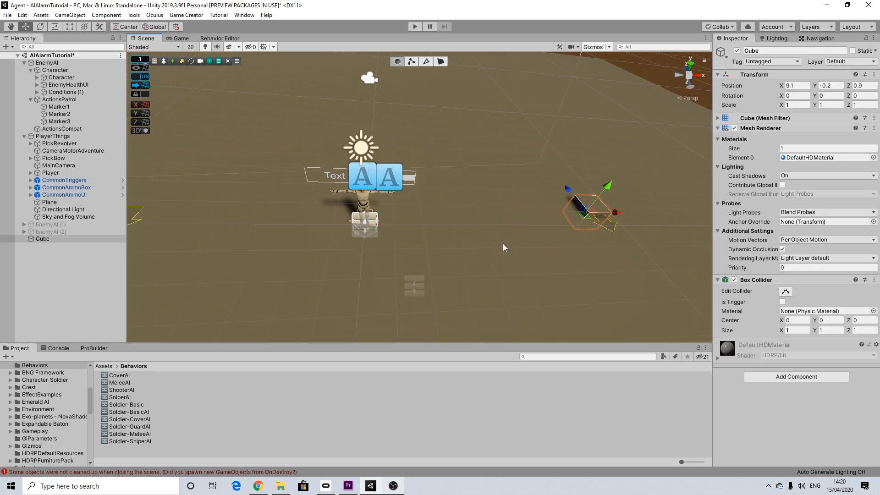
pyautogui.scroll(-3, 505, 245)
pyautogui.scroll(-1, 524, 221)
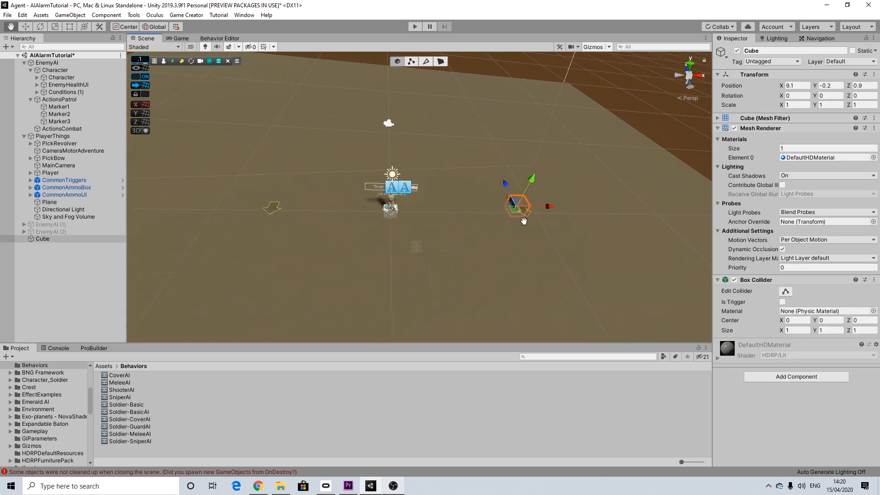
pyautogui.moveTo(523, 221); pyautogui.dragTo(561, 221, button='middle')
pyautogui.click(669, 125)
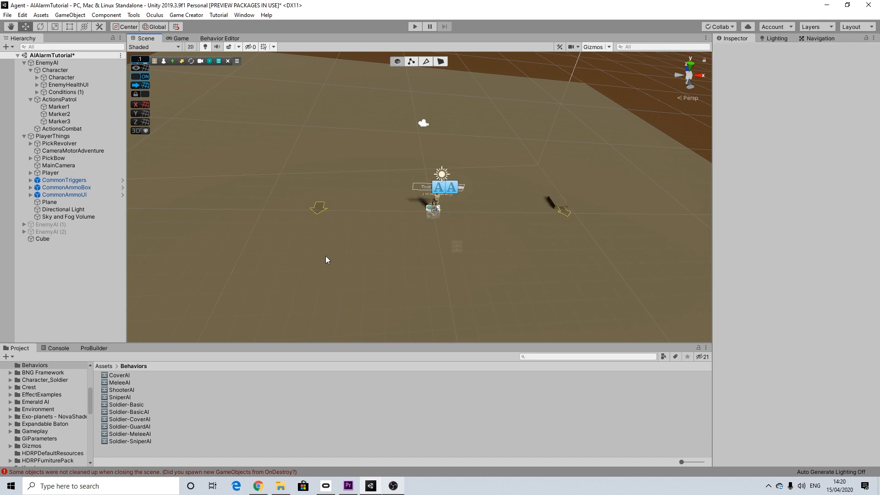
# Collapse the EnemyAI and PlayerThings groups in the hierarchy, with the patrol arrow opposite Marker2 in view.
pyautogui.moveTo(299, 269); pyautogui.dragTo(345, 273, button='middle')
pyautogui.scroll(14, 320, 218)
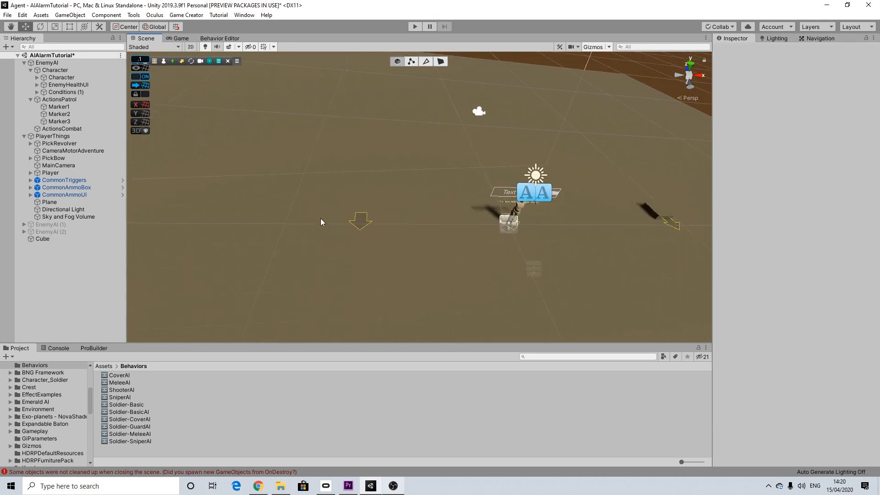
pyautogui.moveTo(289, 241); pyautogui.dragTo(404, 236, button='middle')
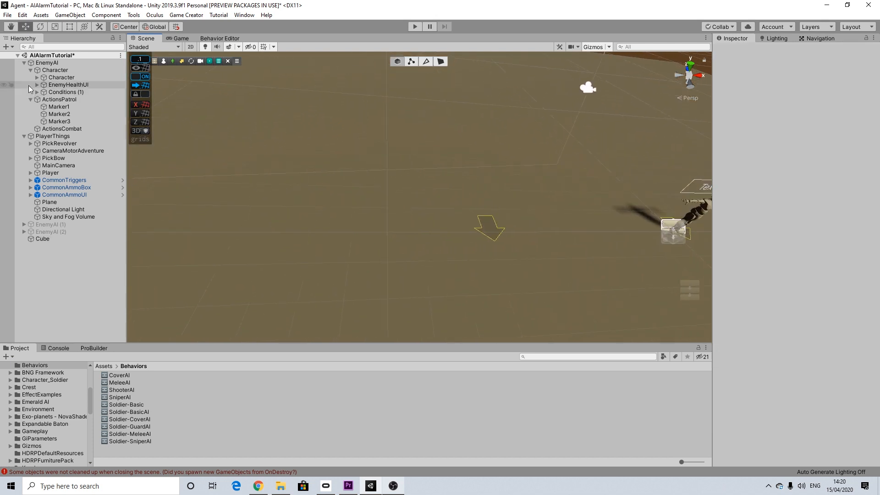
pyautogui.click(23, 62)
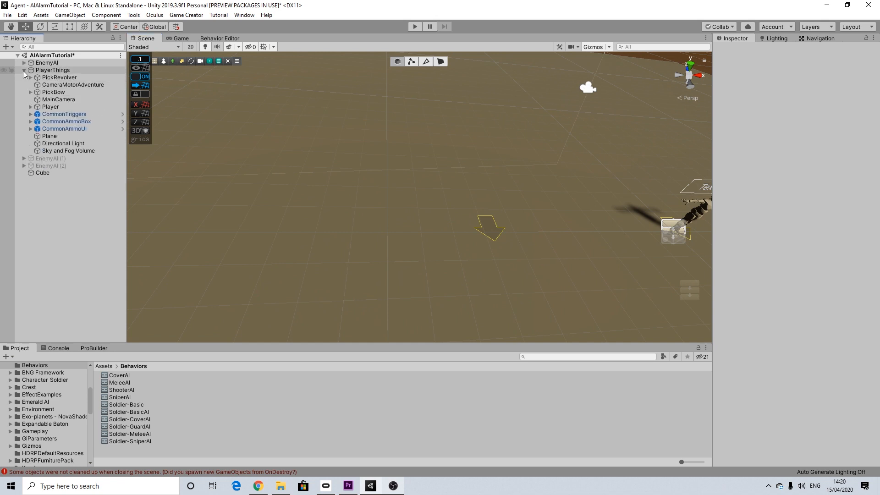
pyautogui.click(23, 70)
pyautogui.rightClick(43, 119)
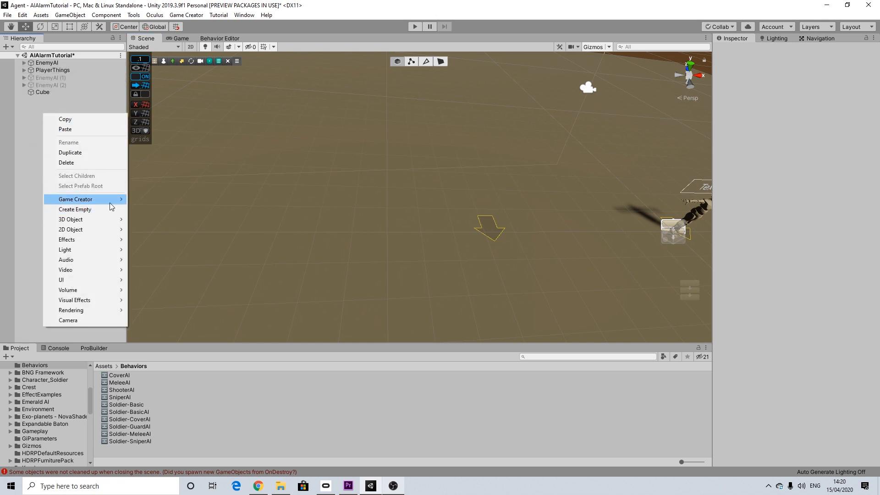
pyautogui.moveTo(115, 220)
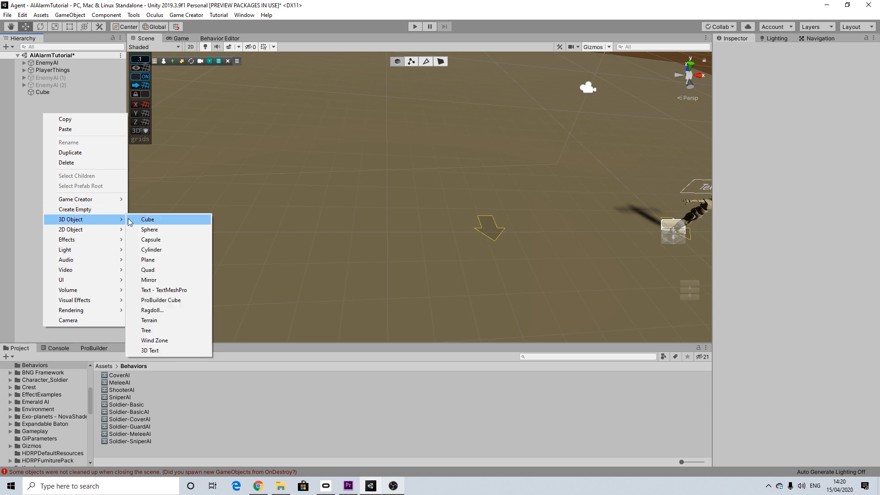
pyautogui.click(143, 221)
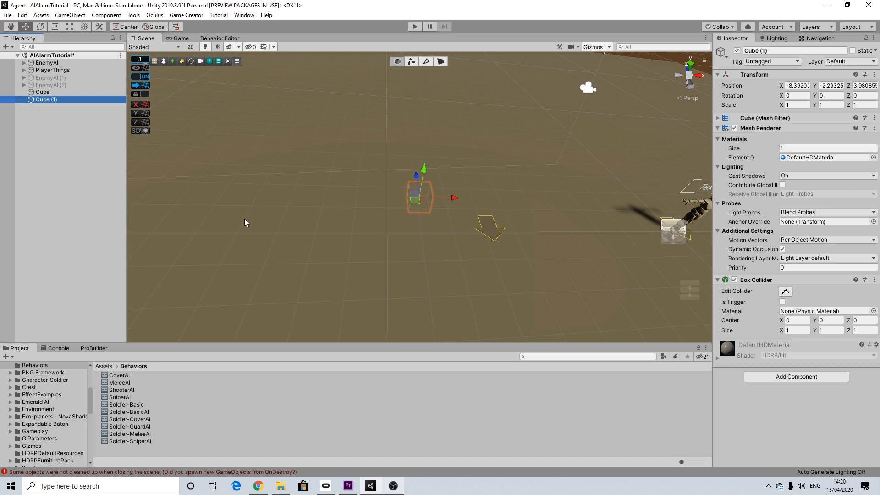
pyautogui.press('Delete')
# Create a 3D cylinder near the patrol arrow opposite Marker2 and move it to about X -8.4, Y 0.6, Z 1.5.
pyautogui.rightClick(39, 129)
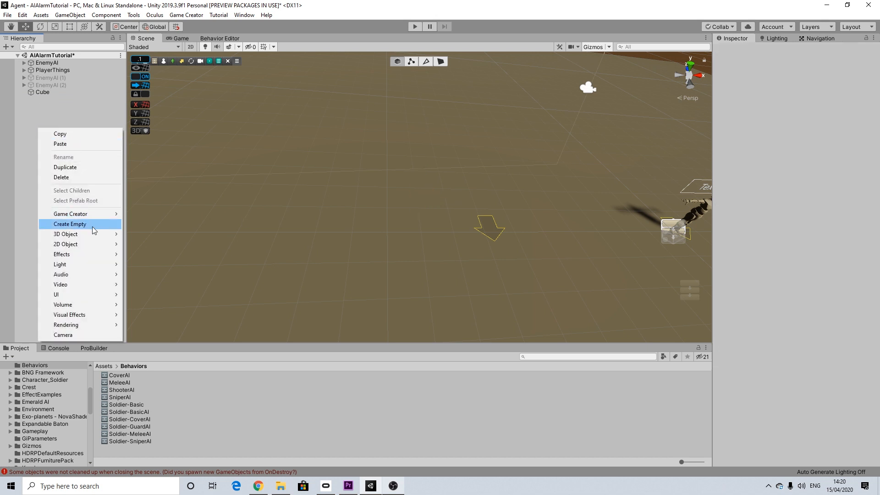
pyautogui.moveTo(103, 234)
pyautogui.click(205, 259)
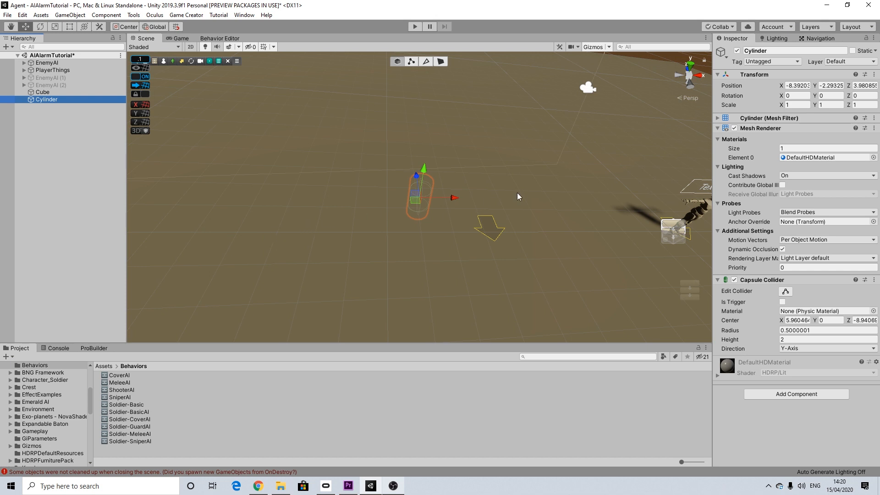
pyautogui.moveTo(417, 176)
pyautogui.mouseDown()
pyautogui.moveTo(424, 225)
pyautogui.moveTo(429, 192)
pyautogui.moveTo(444, 178)
pyautogui.moveTo(482, 175)
pyautogui.mouseUp()
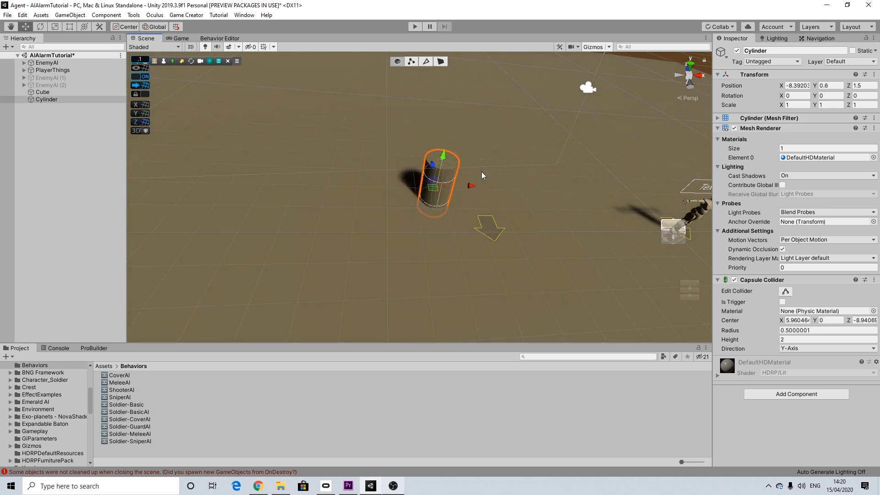
# Set the cylinder's scale to X 0.5, Y 0.4, Z 0.5.
pyautogui.click(788, 105)
pyautogui.write('0.4')
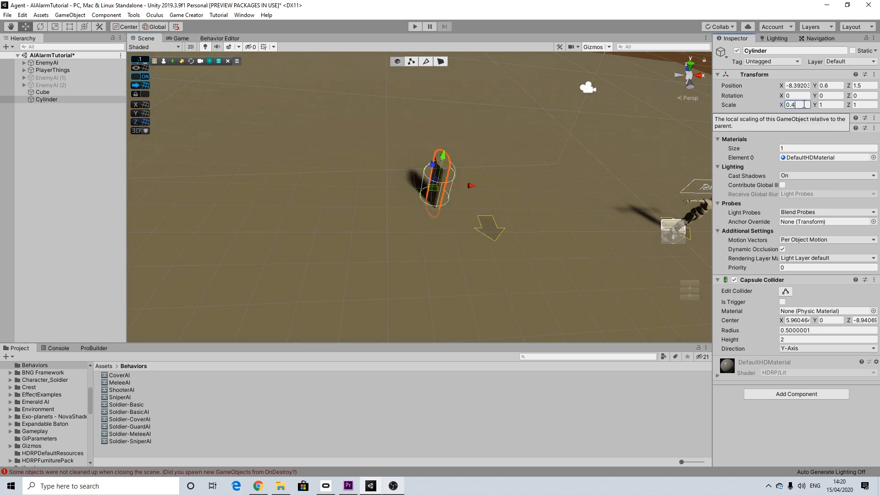
pyautogui.press('Tab')
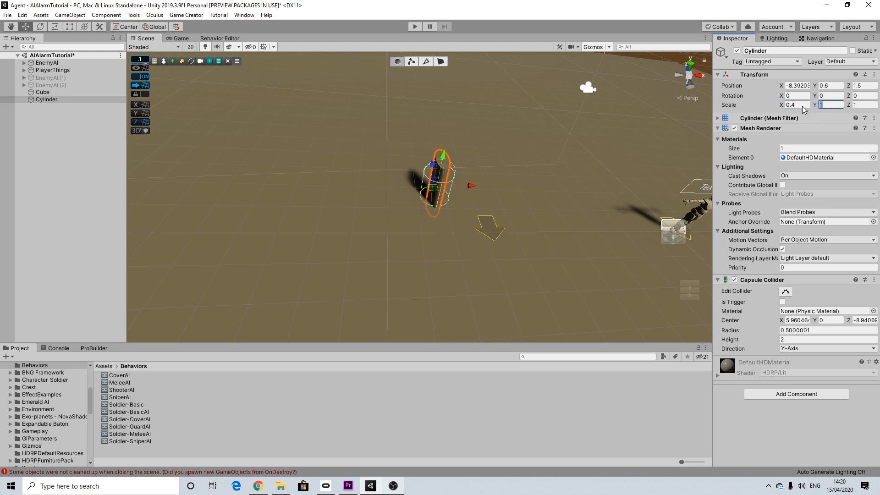
pyautogui.write('0.4')
pyautogui.press('Tab')
pyautogui.write('0.5')
pyautogui.hotkey('shift', 'Tab')
pyautogui.hotkey('shift', 'Tab')
pyautogui.write('0.5')
# Move the cylinder beside the patrol arrow, to X -10, Y 0.4, Z 0.
pyautogui.moveTo(437, 175); pyautogui.dragTo(441, 197)
pyautogui.moveTo(481, 221); pyautogui.dragTo(355, 204)
pyautogui.moveTo(333, 160); pyautogui.dragTo(400, 157)
pyautogui.scroll(3, 395, 193)
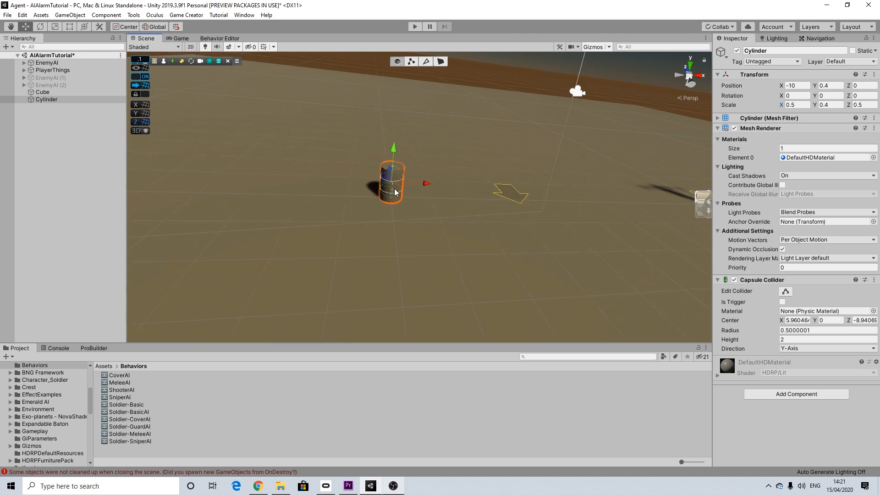
# Create a second 3D cube in the scene close to the cylinder.
pyautogui.moveTo(395, 193); pyautogui.dragTo(417, 228, button='middle')
pyautogui.scroll(4, 411, 219)
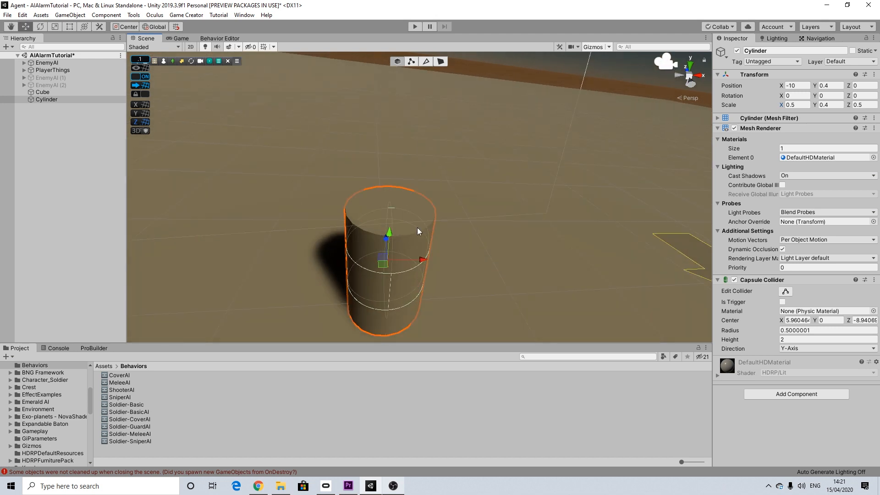
pyautogui.rightClick(51, 113)
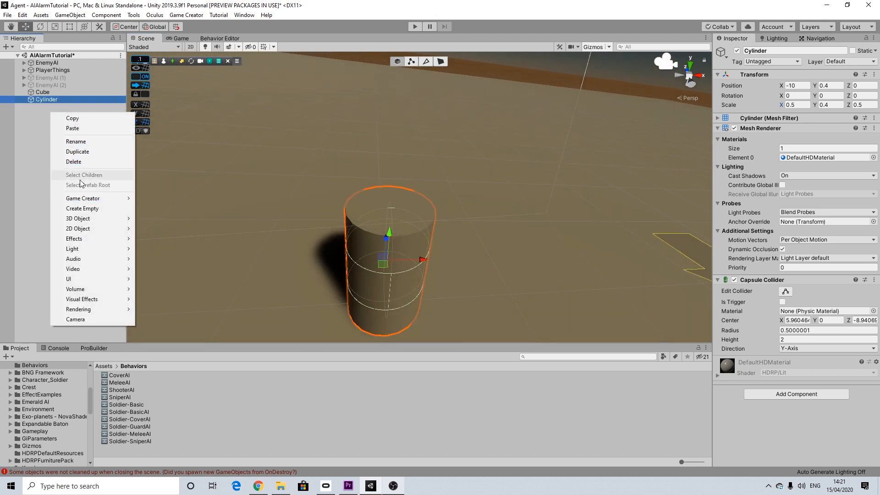
pyautogui.moveTo(105, 221)
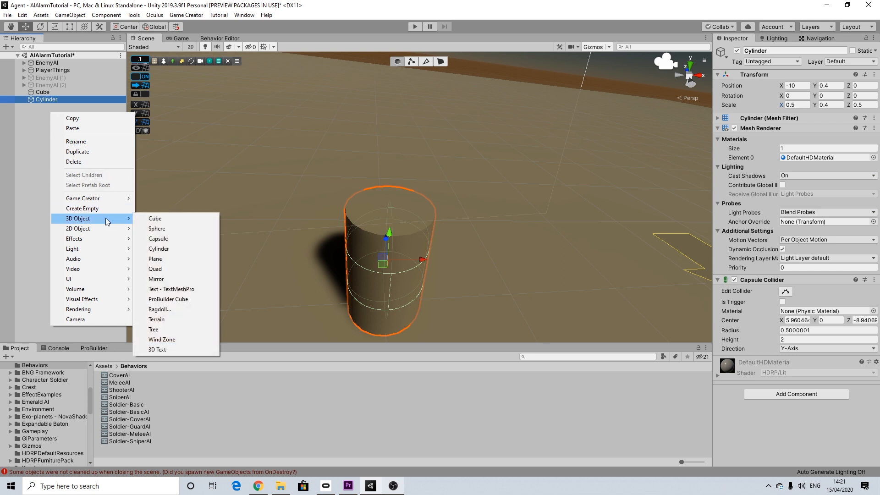
pyautogui.click(155, 220)
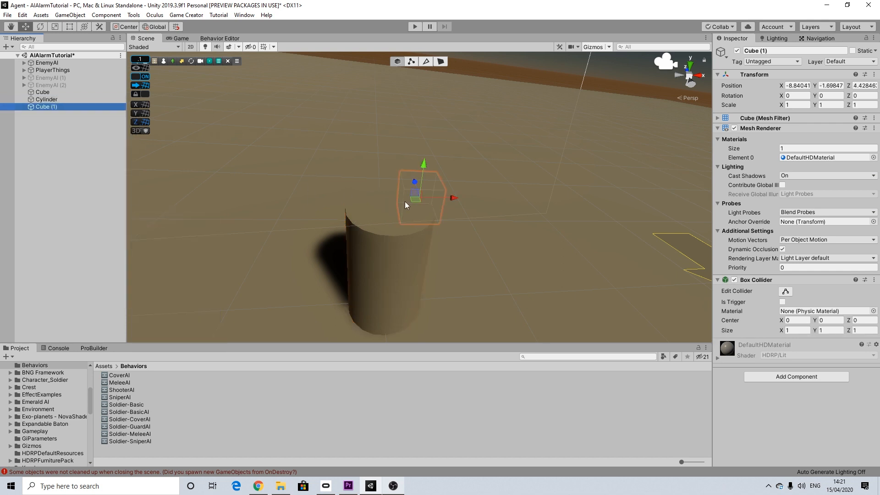
pyautogui.keyDown('alt'); pyautogui.moveTo(405, 205); pyautogui.dragTo(383, 214); pyautogui.keyUp('alt')
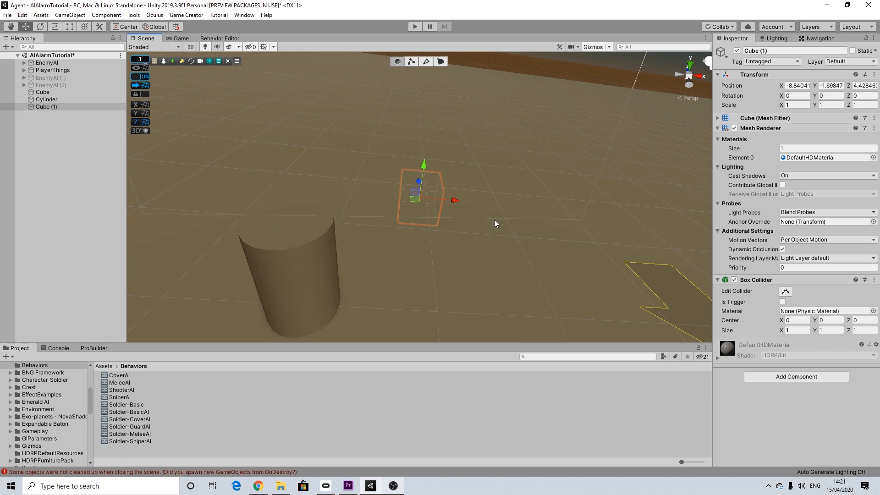
# Set the second cube's scale to 0.4 on all three axes.
pyautogui.click(786, 106)
pyautogui.write('0.')
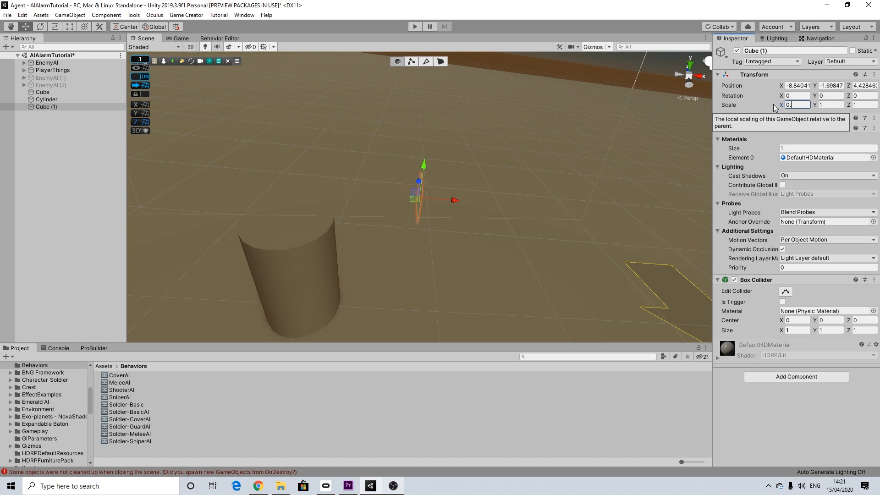
pyautogui.write('4')
pyautogui.click(823, 105)
pyautogui.write('0.4')
pyautogui.press('Tab')
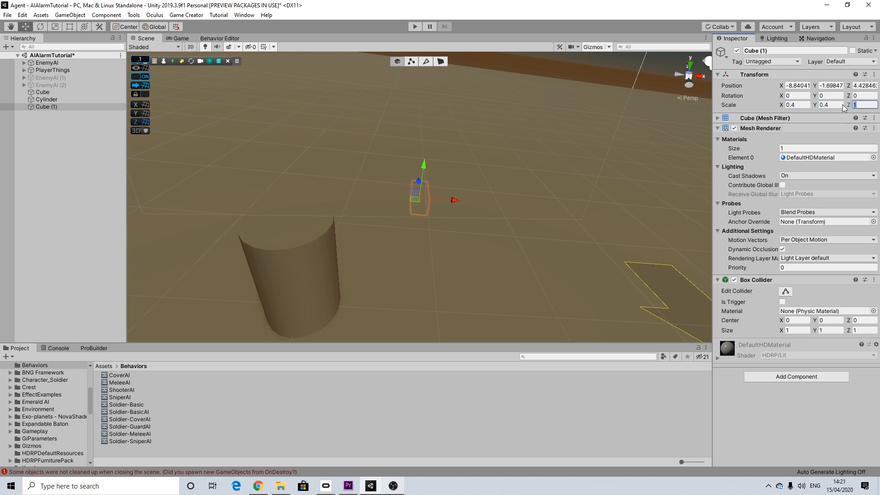
pyautogui.write('0.4')
# Move the second cube onto the top of the cylinder, to X -10, Y 0.7, Z 0.
pyautogui.moveTo(414, 183); pyautogui.dragTo(421, 240)
pyautogui.moveTo(428, 271); pyautogui.dragTo(483, 232)
pyautogui.moveTo(495, 277); pyautogui.dragTo(352, 247)
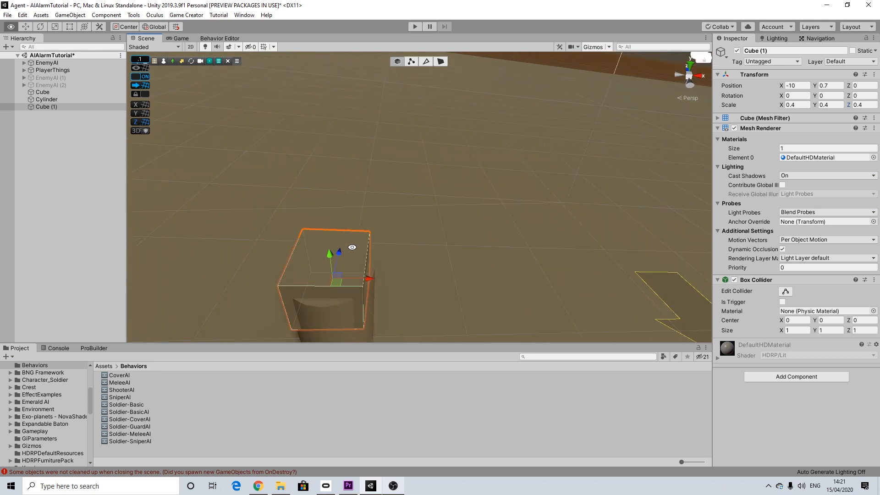
# Shrink the cube on top of the cylinder to a scale of 0.2 on all three axes.
pyautogui.click(788, 102)
pyautogui.write('0')
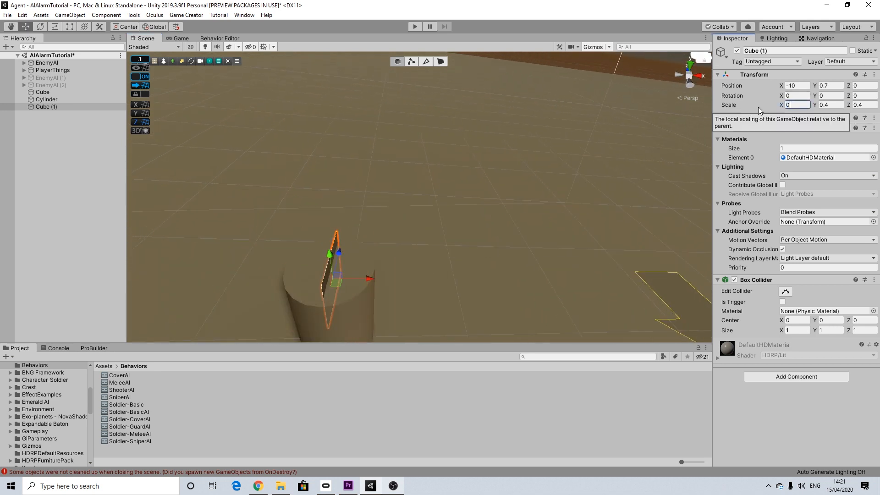
pyautogui.write('.5')
pyautogui.press('BackSpace')
pyautogui.write('2')
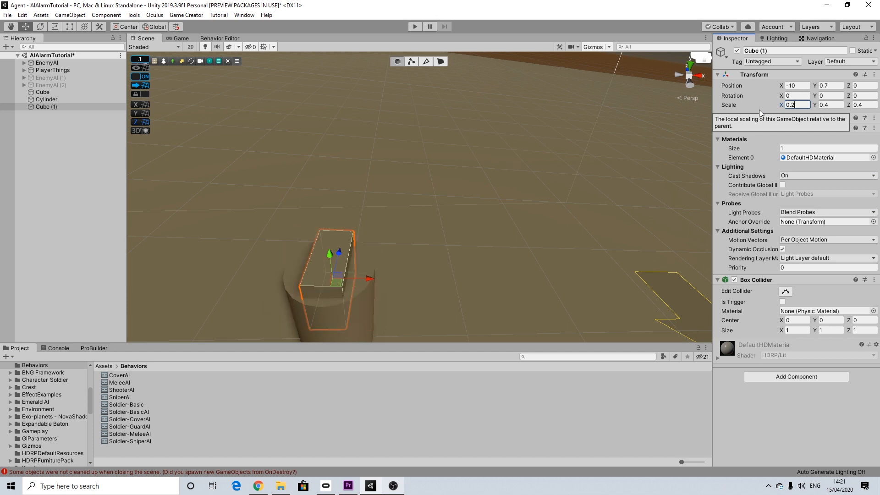
pyautogui.press('Tab')
pyautogui.write('0.2')
pyautogui.press('Tab')
pyautogui.write('0.2')
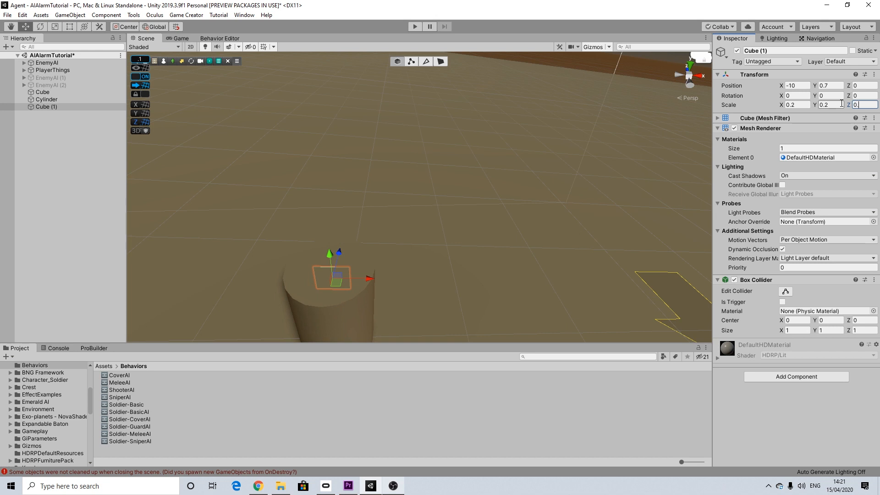
# Reposition the small cube on the cylinder to about X -9.9, Y 0.8 and rotate it to -30 degrees around Z.
pyautogui.moveTo(329, 254); pyautogui.dragTo(370, 250)
pyautogui.press('e')
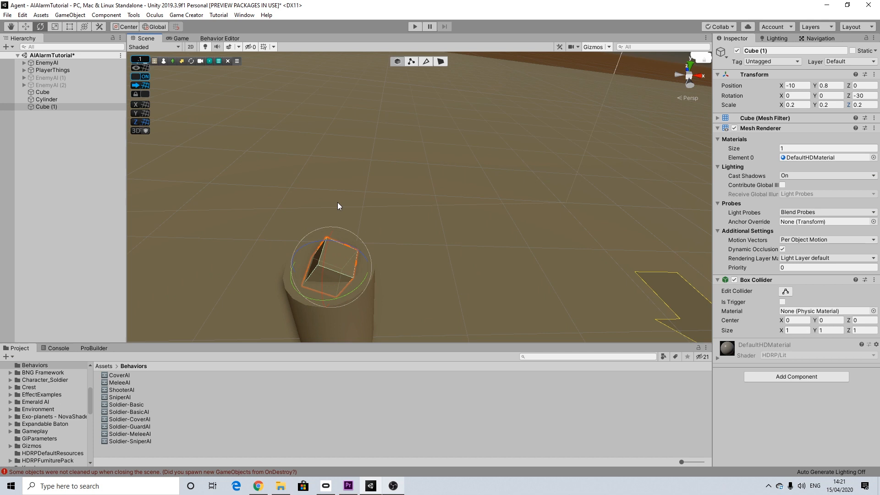
pyautogui.click(26, 23)
pyautogui.moveTo(363, 261); pyautogui.dragTo(388, 268)
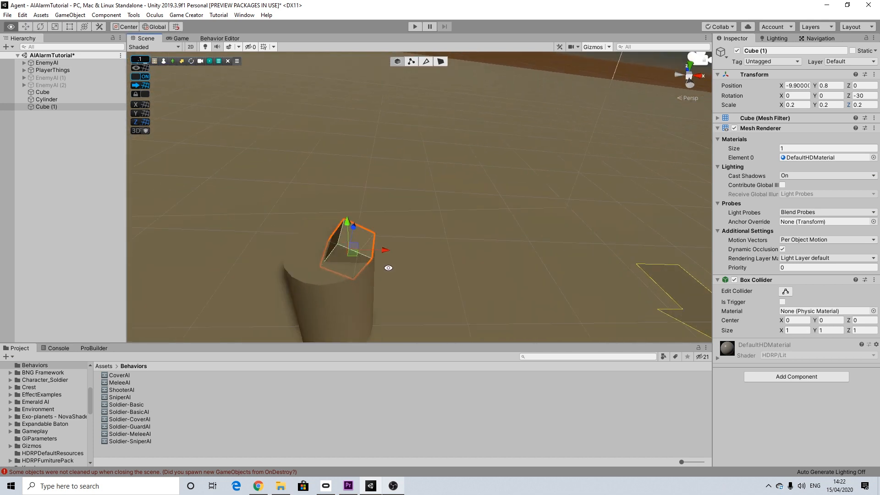
pyautogui.click(546, 357)
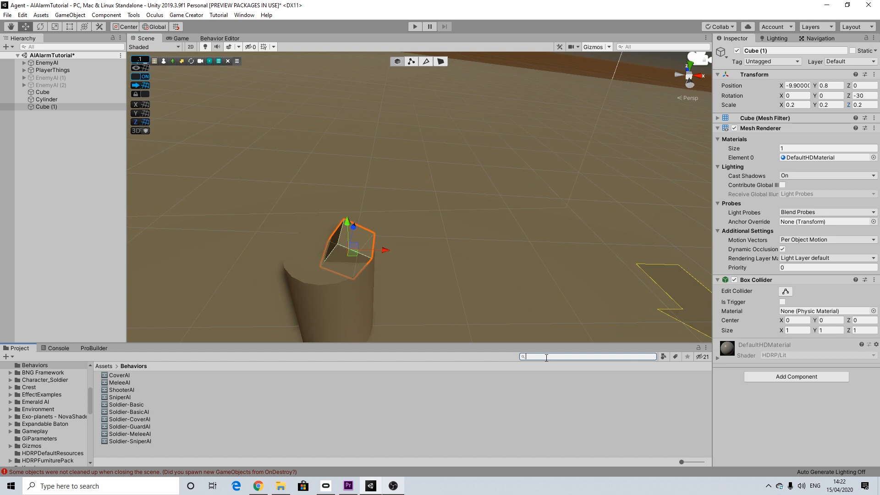
pyautogui.click(874, 157)
pyautogui.write('red')
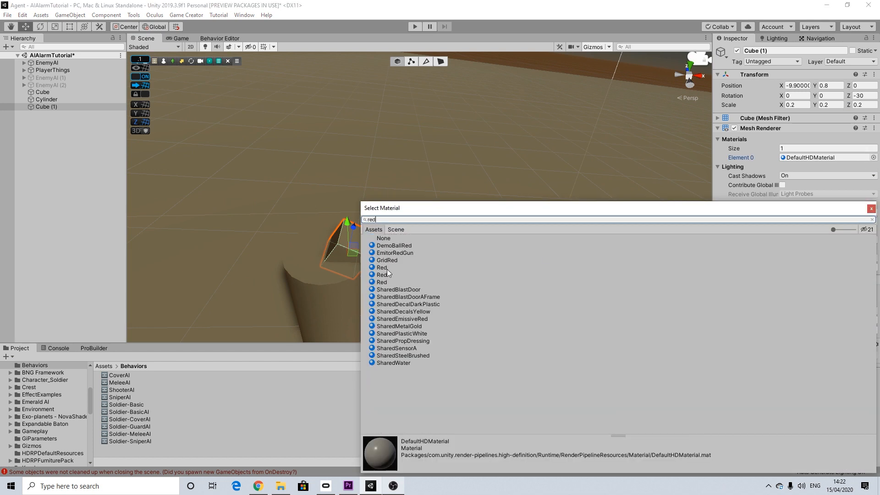
pyautogui.press('Escape')
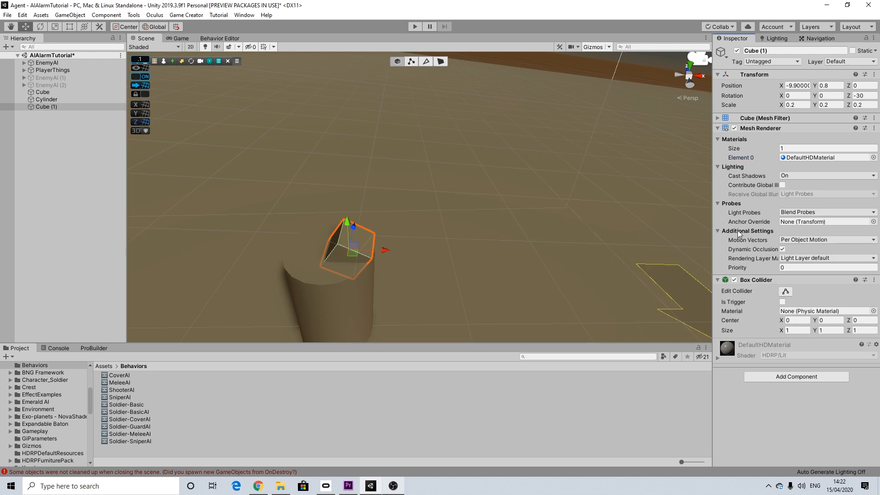
# Assign the Red material from the GameCreator StatsExamples assets to the small cube on the cylinder.
pyautogui.click(874, 157)
pyautogui.write('red')
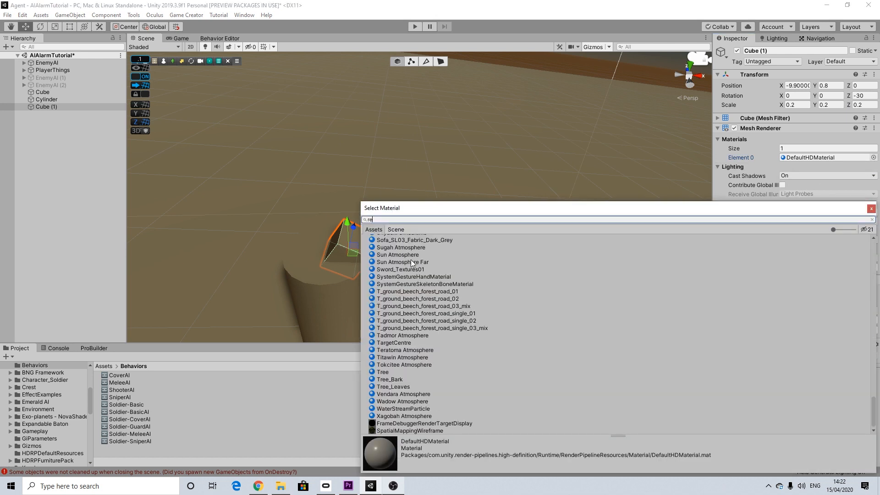
pyautogui.click(381, 268)
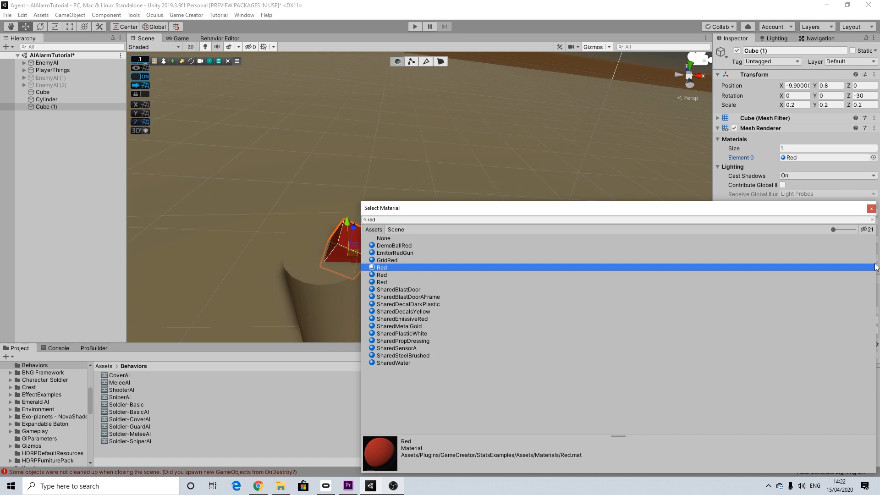
pyautogui.click(872, 210)
pyautogui.click(423, 275)
pyautogui.moveTo(421, 280)
pyautogui.keyDown('alt'); pyautogui.mouseDown()
pyautogui.moveTo(397, 275)
pyautogui.moveTo(411, 279)
pyautogui.mouseUp(); pyautogui.keyUp('alt')
pyautogui.scroll(-10, 411, 279)
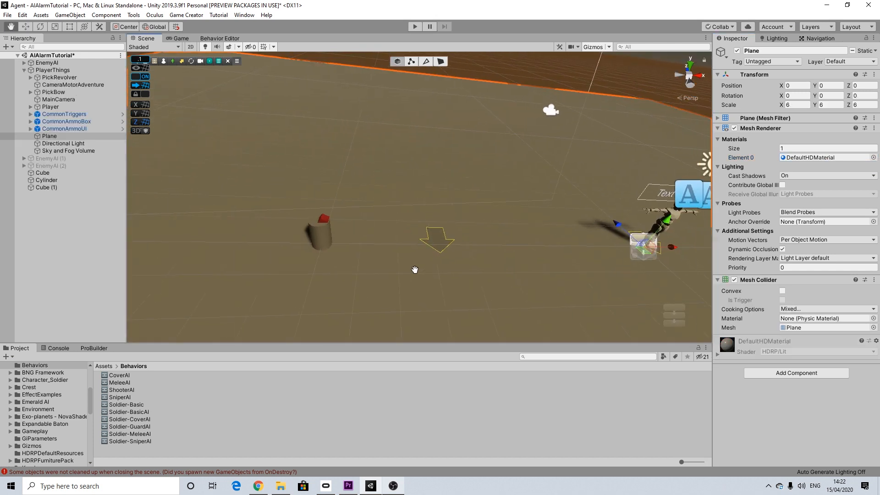
# Nest the small red cube under the cylinder and add an empty child object named AlarmMarker to the cylinder.
pyautogui.moveTo(46, 178); pyautogui.dragTo(44, 180)
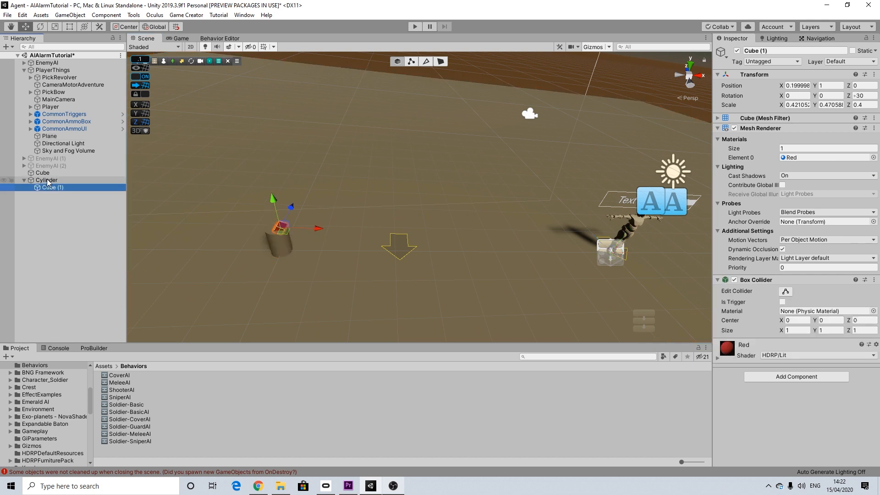
pyautogui.rightClick(48, 181)
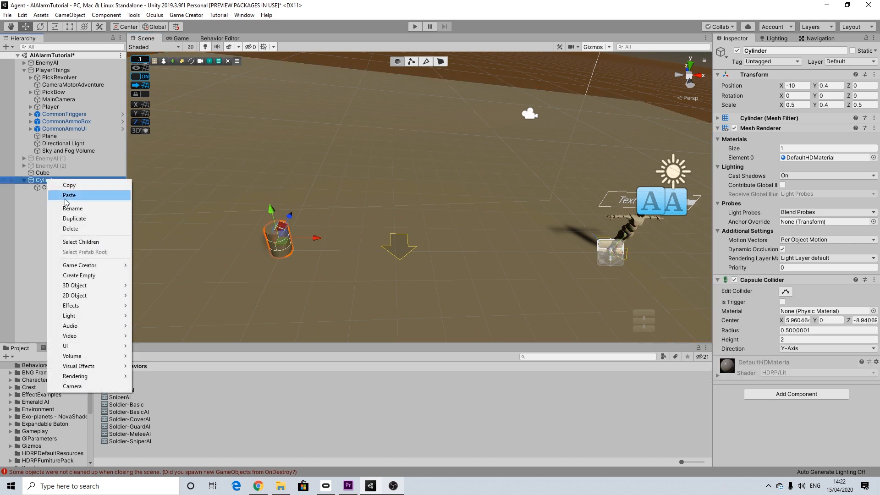
pyautogui.click(90, 277)
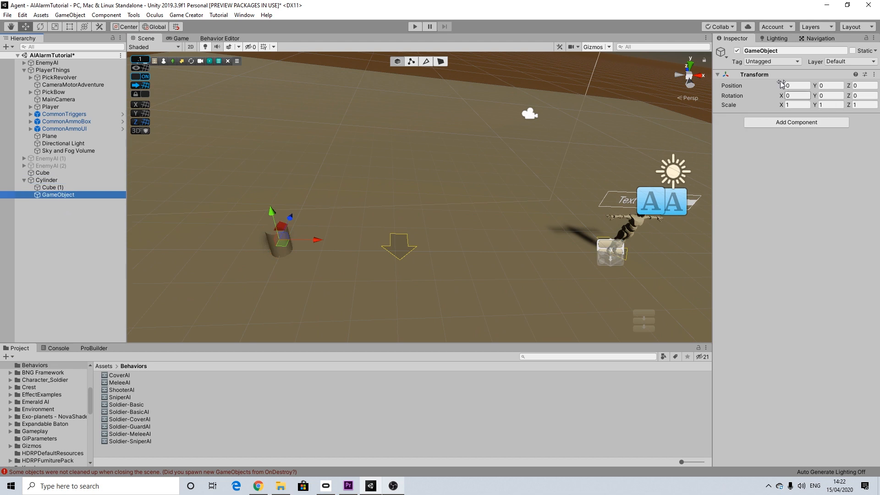
pyautogui.click(778, 52)
pyautogui.write('A')
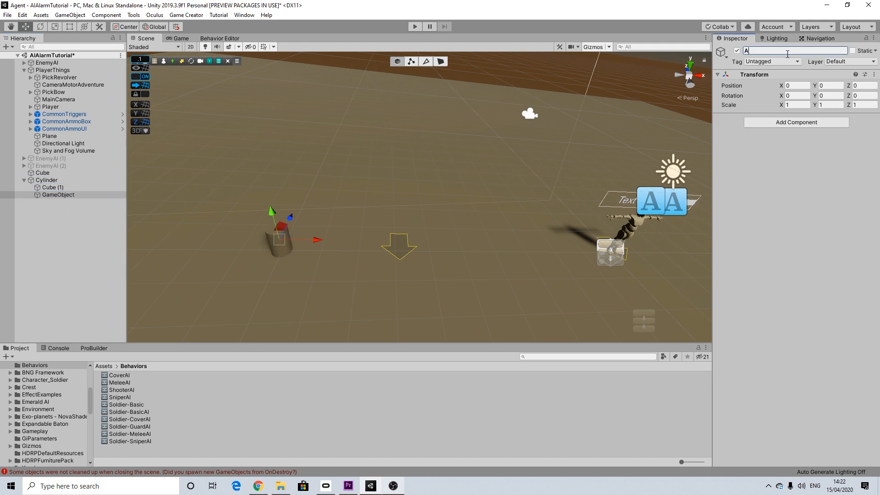
pyautogui.write('larmMarker')
pyautogui.press('Return')
# Add a Marker component to the AlarmMarker object.
pyautogui.click(784, 123)
pyautogui.write('marker')
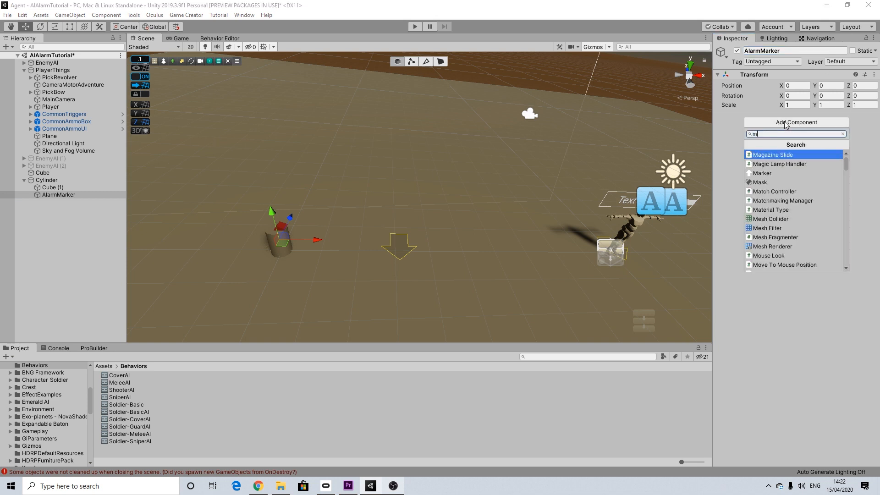
pyautogui.press('Return')
# Move the AlarmMarker out beside the cylinder to X 1.4 and rotate it to -90 degrees around Y, facing the cylinder.
pyautogui.moveTo(317, 239); pyautogui.dragTo(347, 240)
pyautogui.press('e')
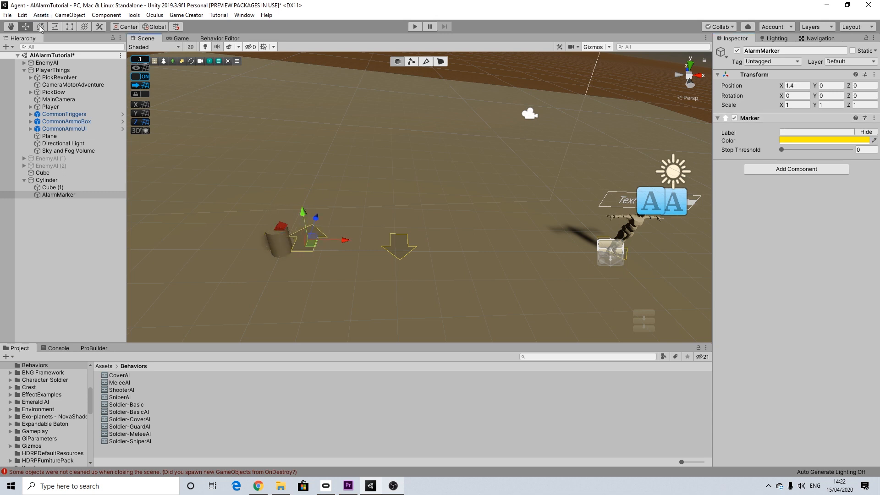
pyautogui.moveTo(286, 267); pyautogui.dragTo(422, 229)
pyautogui.moveTo(325, 232); pyautogui.dragTo(391, 214, button='middle')
pyautogui.scroll(5, 390, 213)
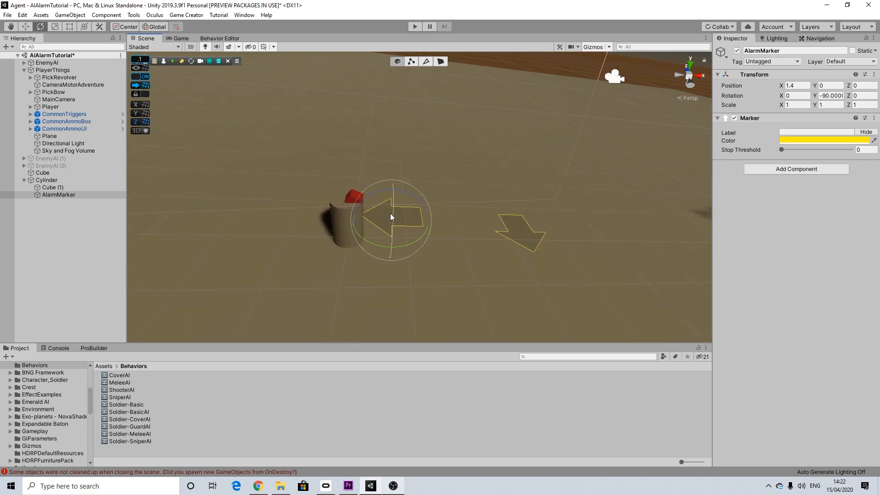
# Shift the AlarmMarker slightly farther from the cylinder and lower it to the ground, at X 1.6, Y -0.75.
pyautogui.click(26, 27)
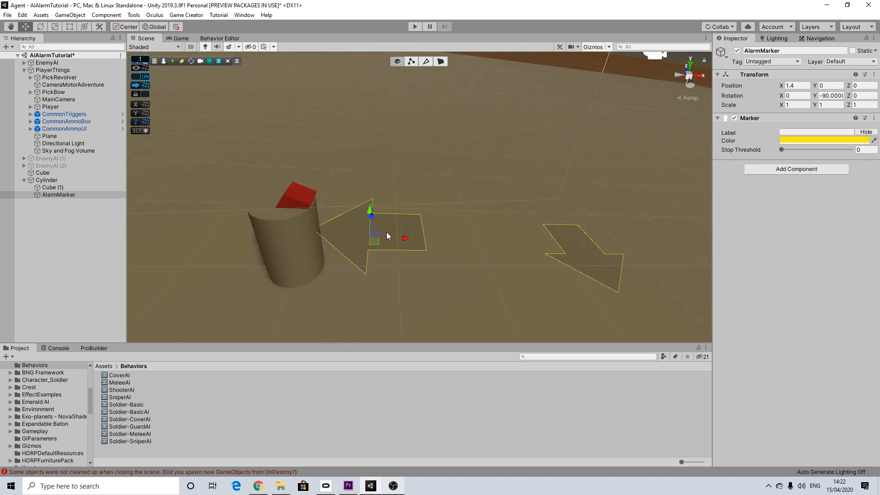
pyautogui.moveTo(401, 242); pyautogui.dragTo(406, 243)
pyautogui.moveTo(378, 215)
pyautogui.keyDown('alt'); pyautogui.mouseDown()
pyautogui.moveTo(366, 184)
pyautogui.moveTo(362, 216)
pyautogui.moveTo(365, 203)
pyautogui.mouseUp(); pyautogui.keyUp('alt')
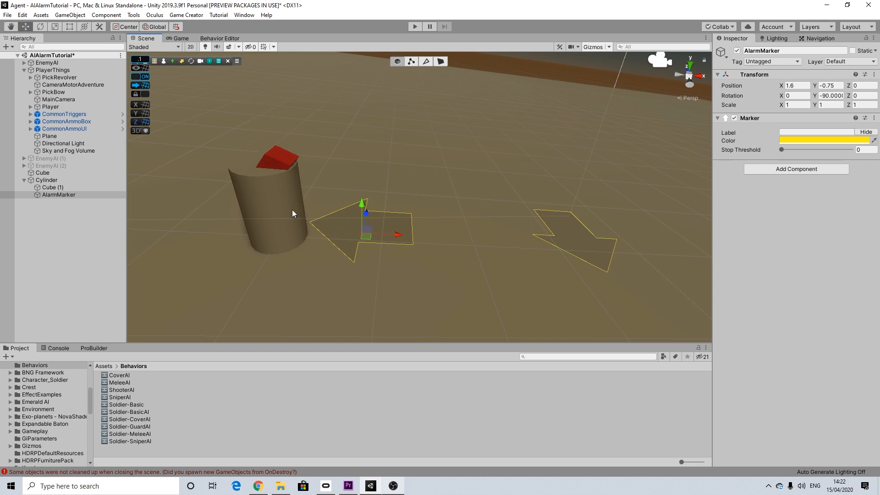
pyautogui.moveTo(296, 216)
pyautogui.keyDown('alt'); pyautogui.mouseDown()
pyautogui.moveTo(394, 213)
pyautogui.moveTo(393, 221)
pyautogui.mouseUp(); pyautogui.keyUp('alt')
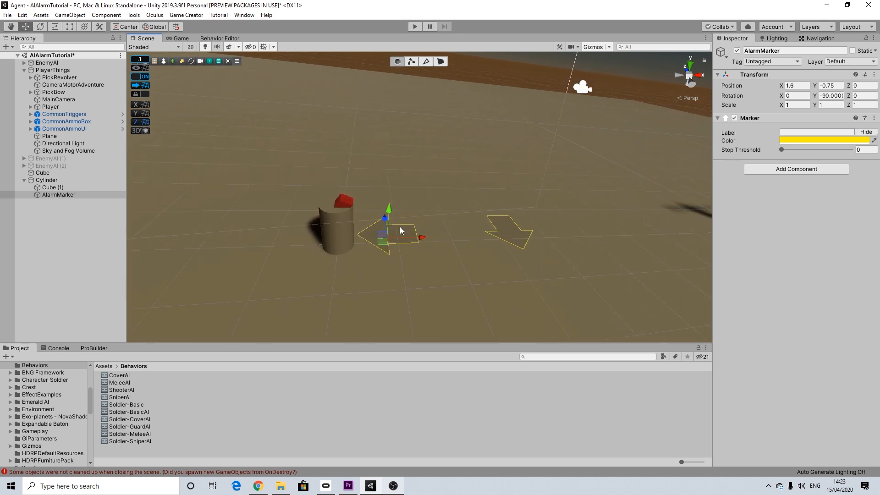
pyautogui.scroll(-3, 400, 227)
pyautogui.keyDown('alt'); pyautogui.moveTo(401, 226); pyautogui.dragTo(401, 252); pyautogui.keyUp('alt')
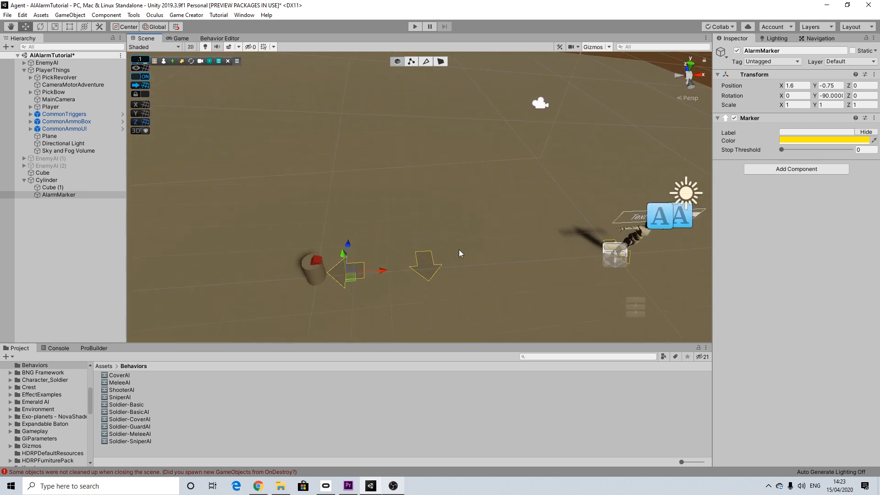
# Collapse the cylinder's children in the hierarchy and activate both EnemyAI (1) and EnemyAI (2).
pyautogui.keyDown('alt'); pyautogui.moveTo(490, 243); pyautogui.dragTo(479, 214); pyautogui.keyUp('alt')
pyautogui.scroll(-6, 480, 214)
pyautogui.moveTo(589, 234); pyautogui.dragTo(515, 239, button='middle')
pyautogui.scroll(-4, 469, 222)
pyautogui.click(621, 118)
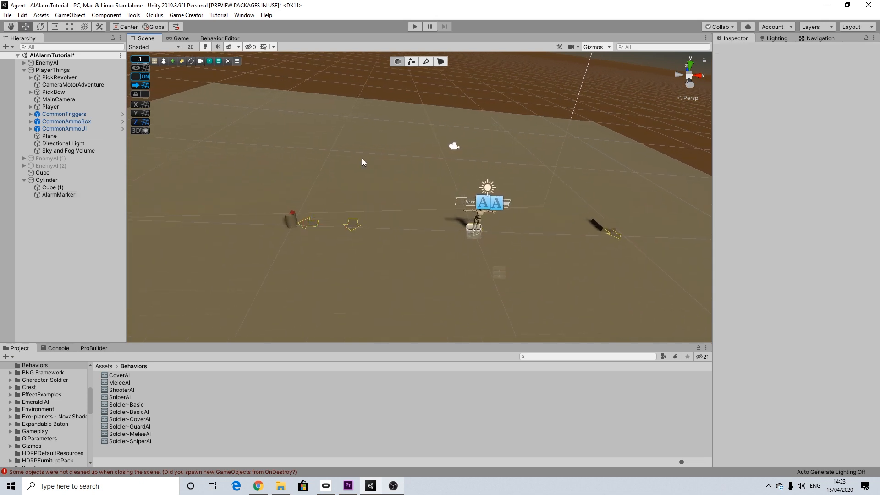
pyautogui.moveTo(303, 227); pyautogui.dragTo(367, 275, button='middle')
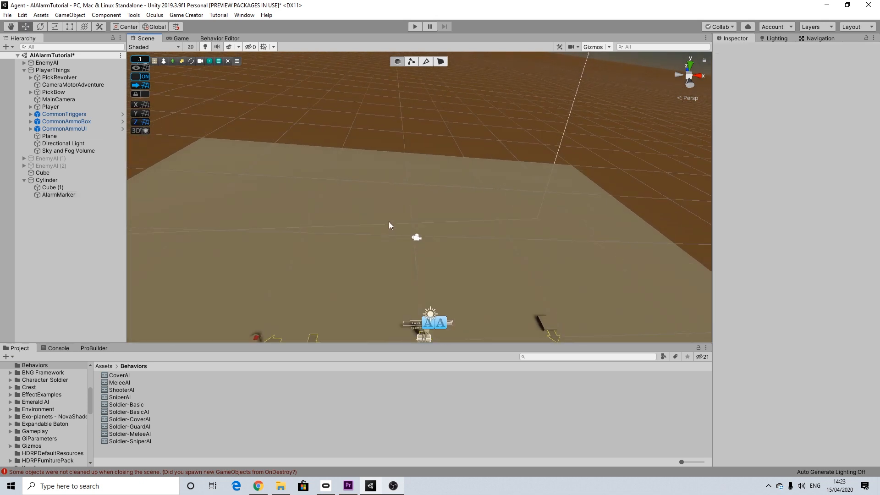
pyautogui.click(25, 181)
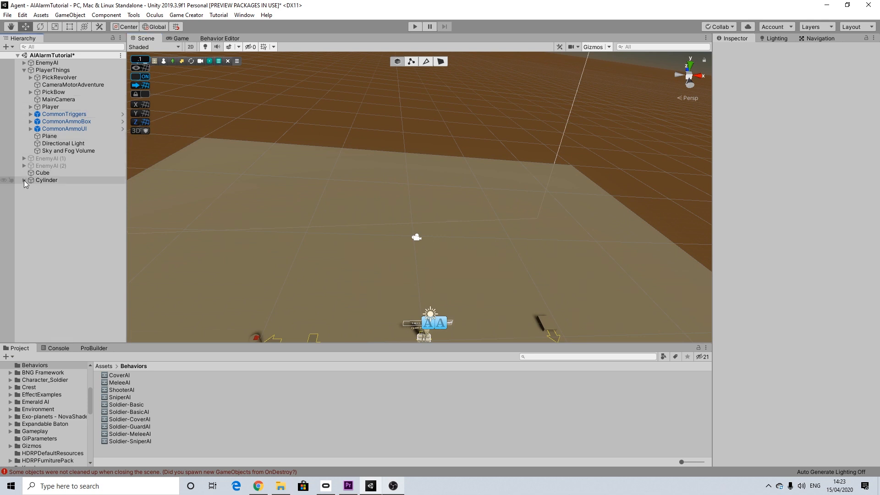
pyautogui.click(40, 159)
pyautogui.keyDown('shift'); pyautogui.click(50, 166); pyautogui.keyUp('shift')
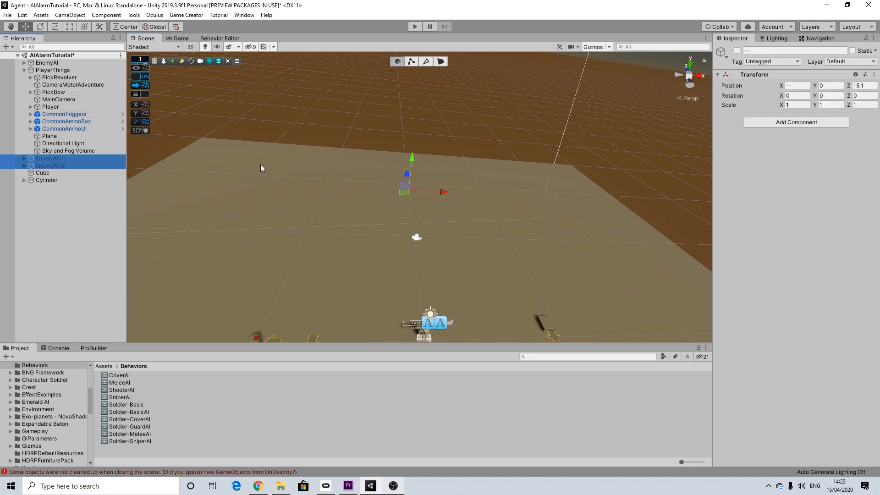
pyautogui.click(736, 51)
pyautogui.scroll(5, 429, 176)
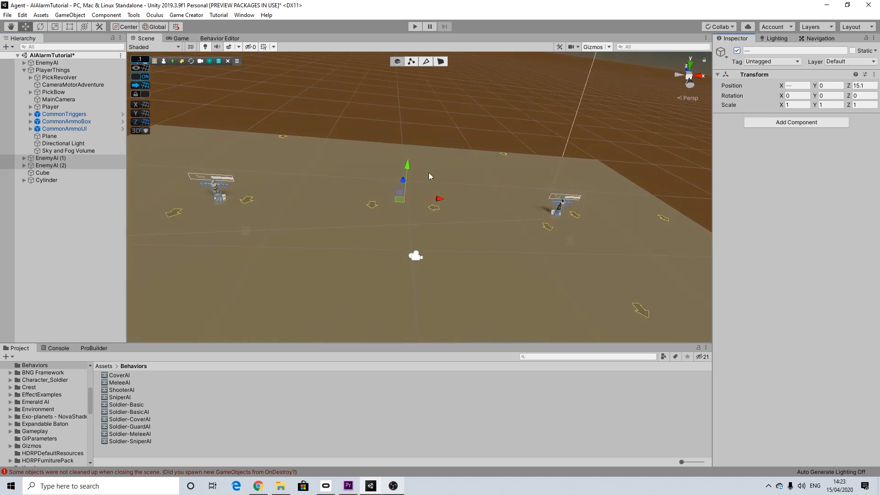
# Create a second cylinder in the open ground between the two activated enemies.
pyautogui.scroll(-6, 428, 172)
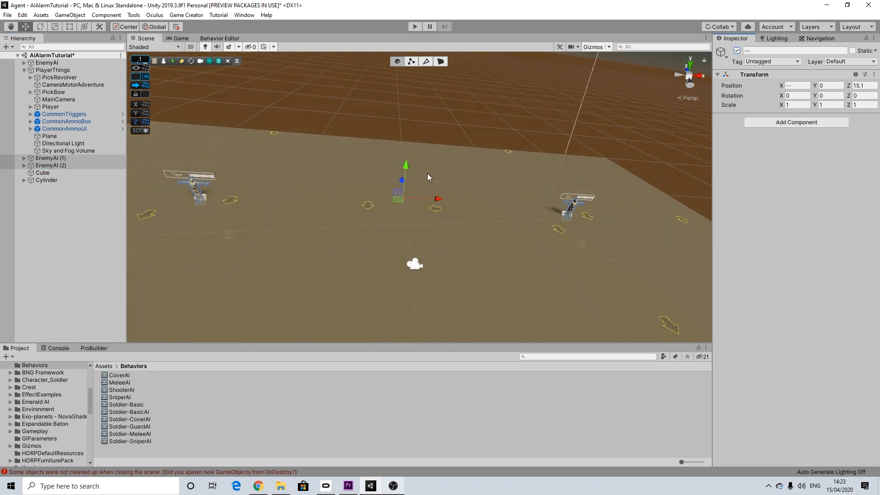
pyautogui.scroll(-1, 426, 180)
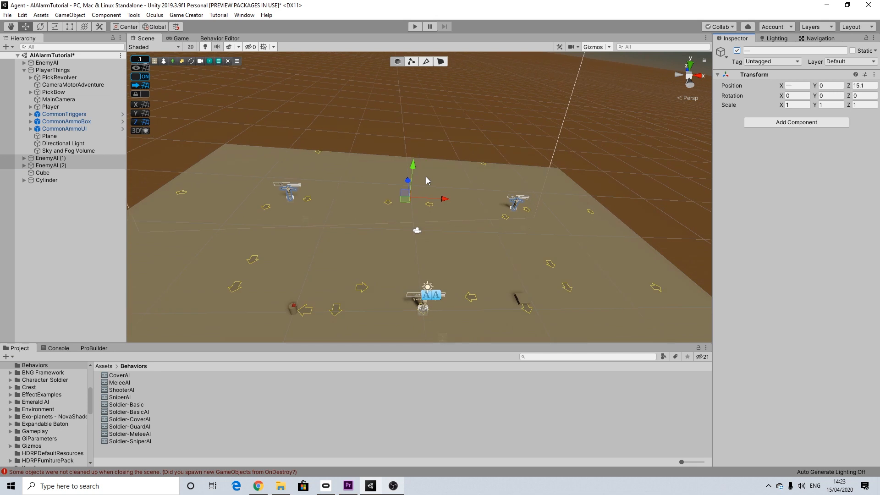
pyautogui.scroll(5, 426, 180)
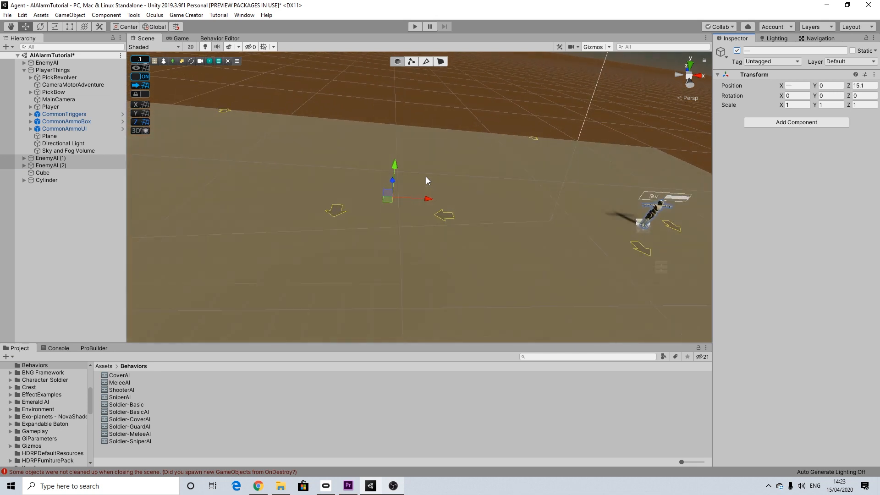
pyautogui.scroll(5, 426, 177)
pyautogui.moveTo(397, 183); pyautogui.dragTo(415, 188, button='middle')
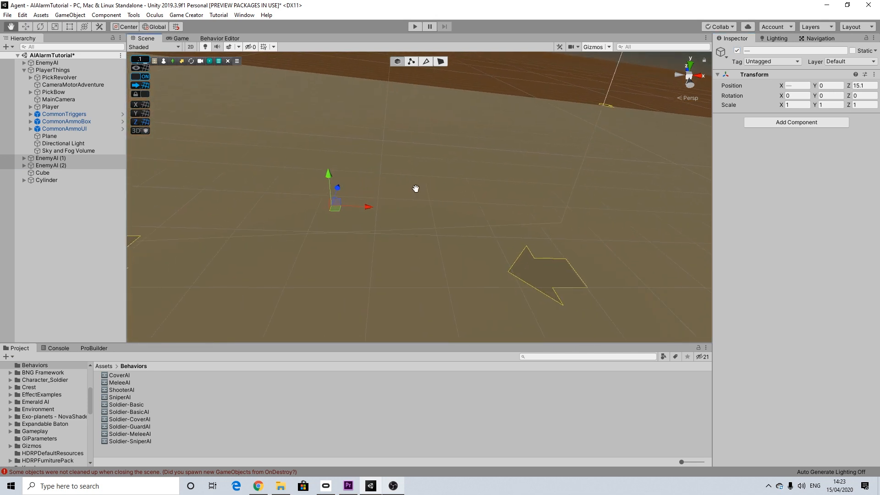
pyautogui.keyDown('alt'); pyautogui.moveTo(400, 188); pyautogui.dragTo(418, 257); pyautogui.keyUp('alt')
pyautogui.click(407, 227)
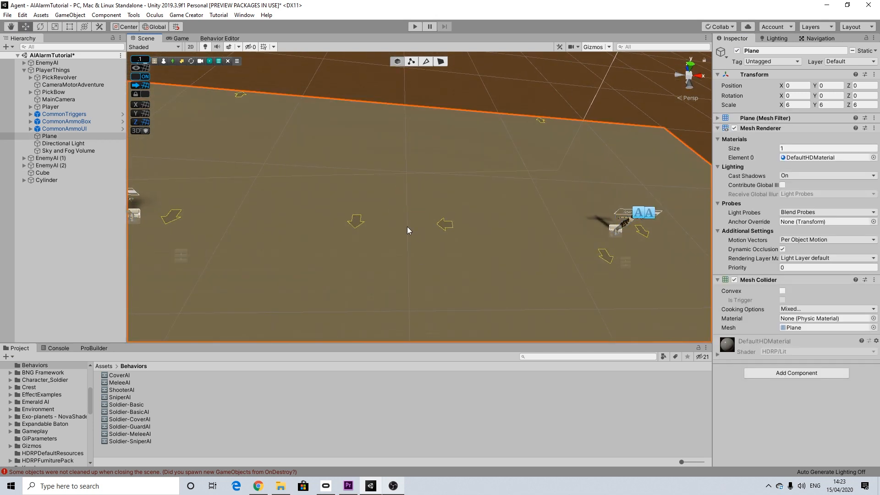
pyautogui.rightClick(58, 208)
pyautogui.moveTo(135, 297)
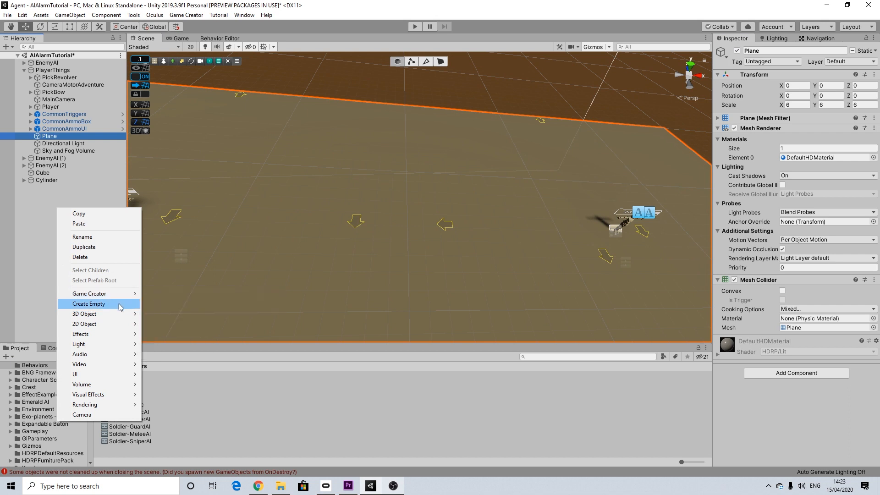
pyautogui.moveTo(119, 315)
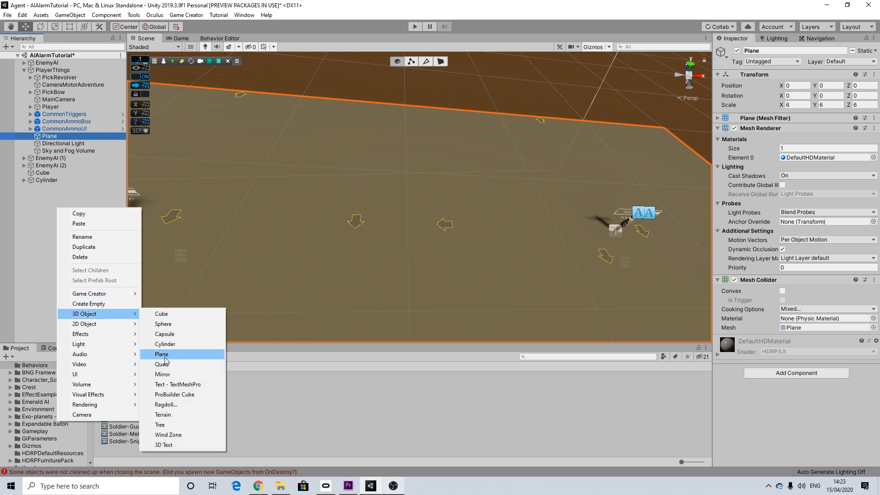
pyautogui.click(171, 347)
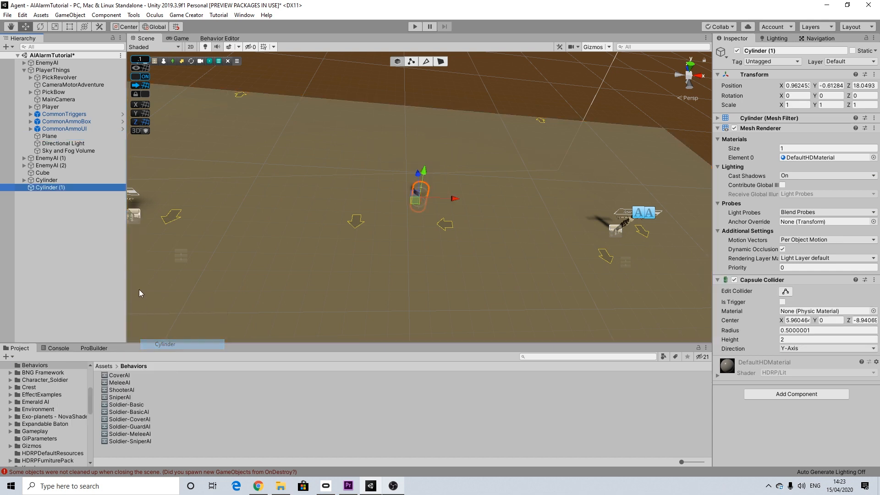
# Scale the new cylinder into a tall thin pole with X 0.5, Y 4, Z 0.5.
pyautogui.click(797, 104)
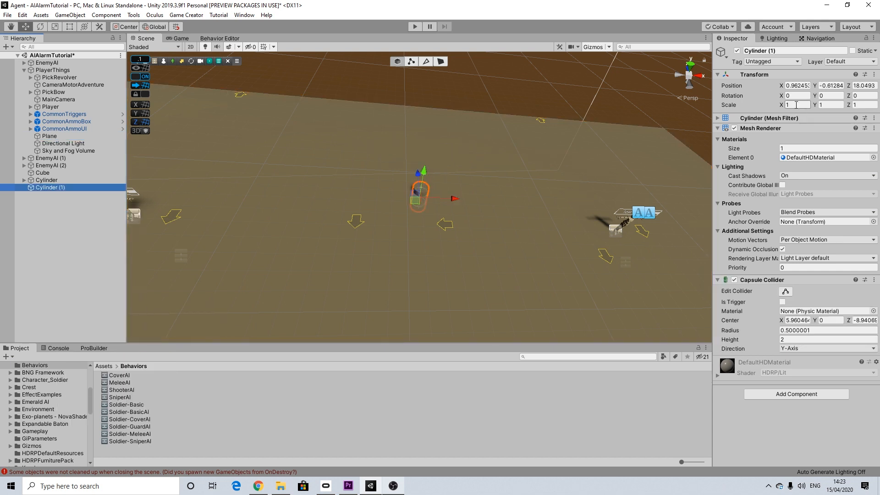
pyautogui.write('0.5')
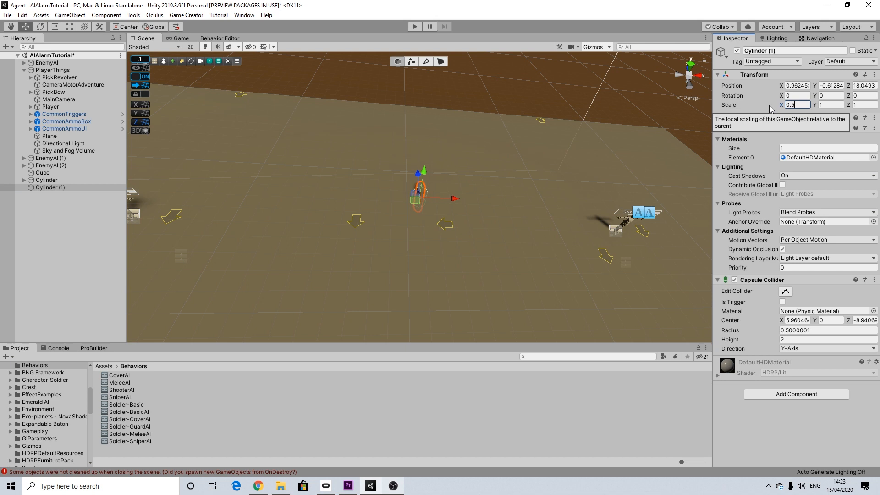
pyautogui.click(858, 106)
pyautogui.write('0.5')
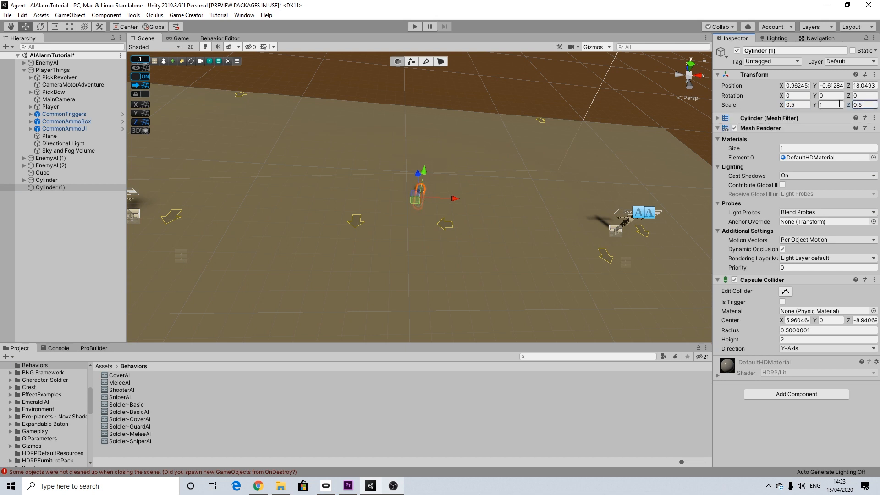
pyautogui.click(840, 104)
pyautogui.write('4')
# Position the pole upright on the plane between the two enemies, at about X 0.1, Y 4, Z 15.
pyautogui.moveTo(419, 173); pyautogui.dragTo(281, 228)
pyautogui.moveTo(390, 196)
pyautogui.mouseDown()
pyautogui.moveTo(393, 114)
pyautogui.moveTo(401, 187)
pyautogui.mouseUp()
pyautogui.moveTo(415, 142); pyautogui.dragTo(555, 68)
pyautogui.moveTo(424, 89); pyautogui.dragTo(423, 91)
pyautogui.click(612, 125)
pyautogui.keyDown('alt'); pyautogui.moveTo(492, 130); pyautogui.dragTo(477, 202); pyautogui.keyUp('alt')
pyautogui.click(408, 202)
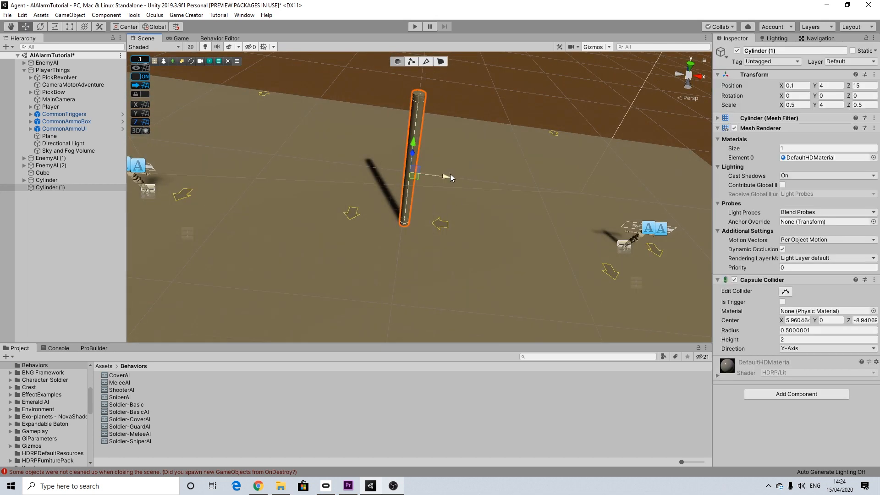
# Create a new cube in the scene near the pole.
pyautogui.click(576, 142)
pyautogui.keyDown('alt'); pyautogui.moveTo(576, 143); pyautogui.dragTo(425, 195); pyautogui.keyUp('alt')
pyautogui.scroll(3, 417, 196)
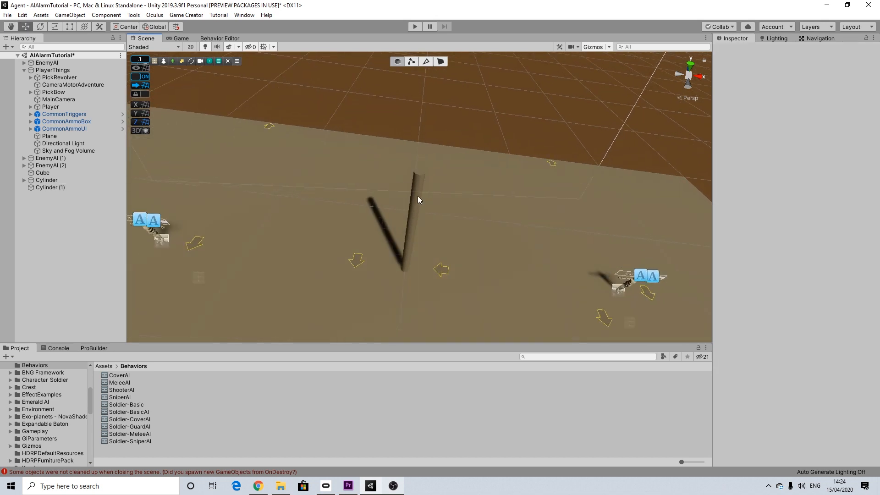
pyautogui.rightClick(72, 212)
pyautogui.moveTo(133, 319)
pyautogui.click(178, 317)
# Move the new cube onto the top of the pole, to X 0, Y 7.3, Z 15.
pyautogui.keyDown('alt'); pyautogui.moveTo(442, 190); pyautogui.dragTo(402, 238); pyautogui.keyUp('alt')
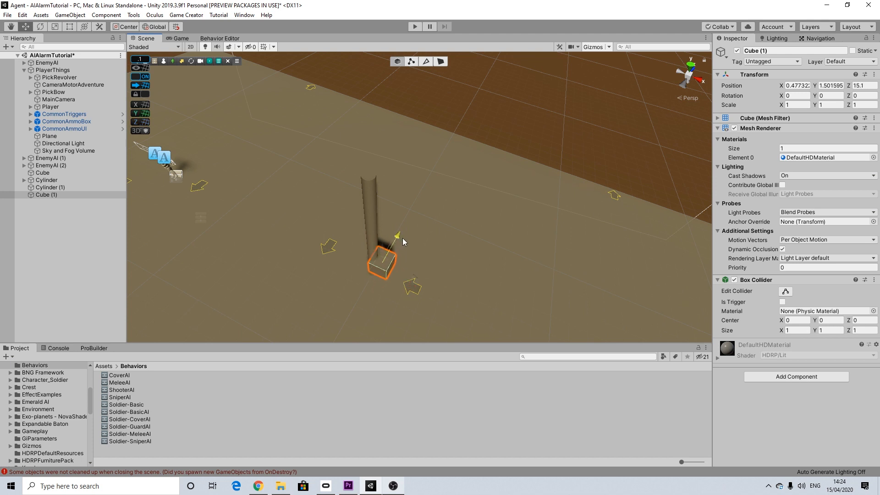
pyautogui.moveTo(419, 278)
pyautogui.mouseDown()
pyautogui.moveTo(395, 272)
pyautogui.moveTo(409, 277)
pyautogui.mouseUp()
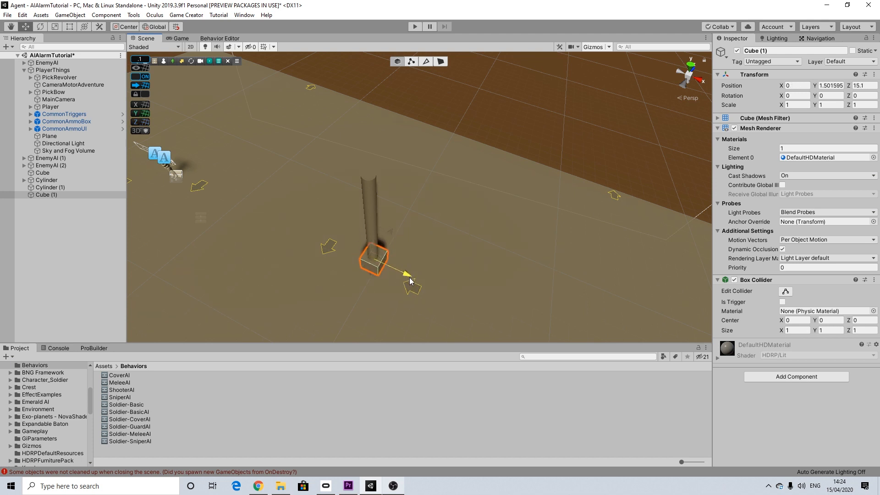
pyautogui.moveTo(373, 243); pyautogui.dragTo(371, 198)
pyautogui.moveTo(386, 165); pyautogui.dragTo(438, 165)
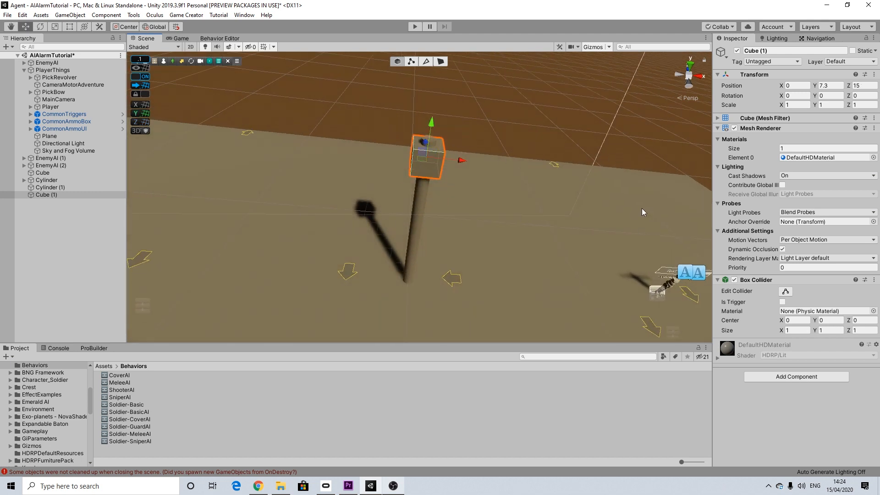
# Assign the Red material from the GameCreator StatsExamples assets to the cube on top of the pole.
pyautogui.click(874, 157)
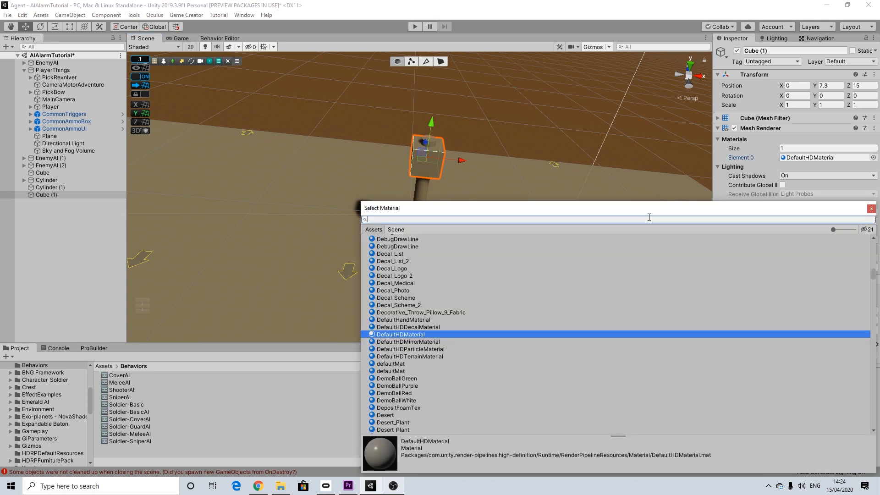
pyautogui.write('red')
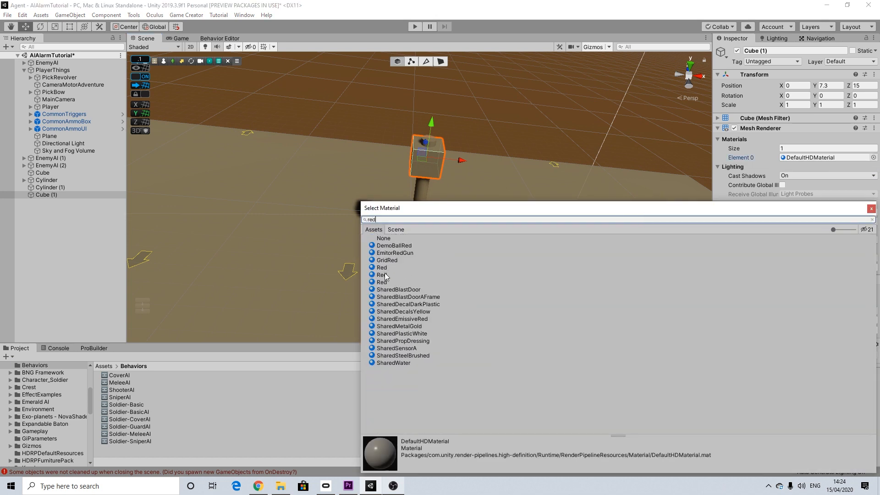
pyautogui.click(383, 268)
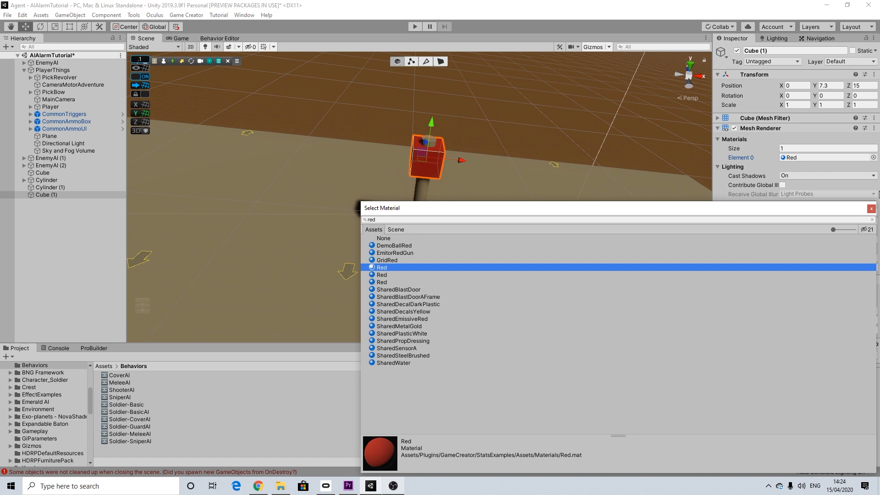
# Make the red cube a child of the tall pole cylinder, Cylinder (1).
pyautogui.click(871, 209)
pyautogui.scroll(-3, 437, 228)
pyautogui.scroll(-4, 437, 228)
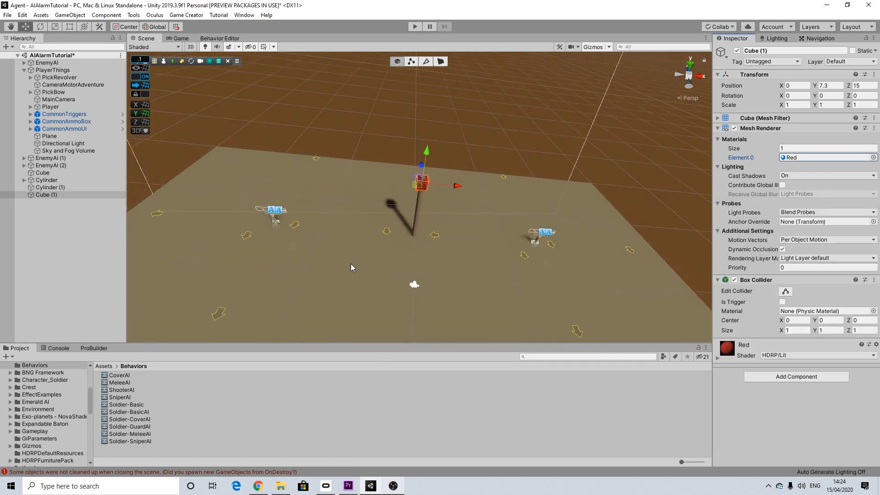
pyautogui.scroll(6, 423, 201)
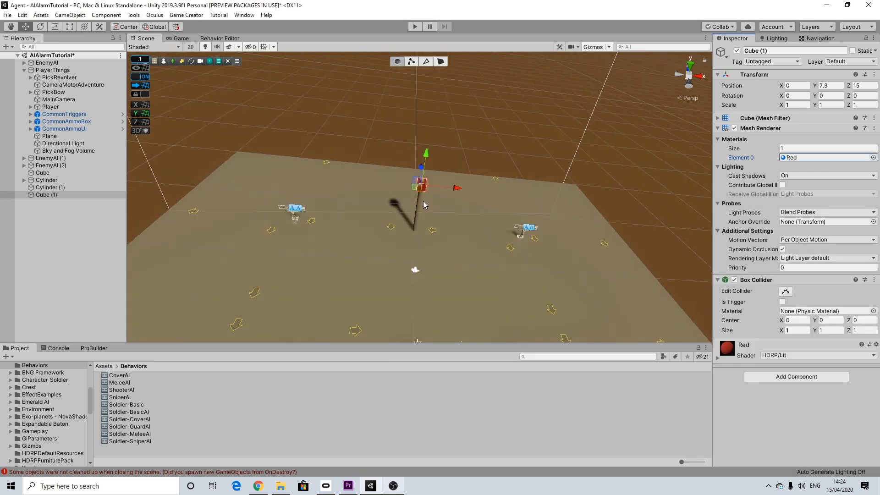
pyautogui.click(552, 162)
pyautogui.moveTo(442, 198)
pyautogui.keyDown('alt'); pyautogui.mouseDown()
pyautogui.moveTo(446, 151)
pyautogui.moveTo(438, 183)
pyautogui.mouseUp(); pyautogui.keyUp('alt')
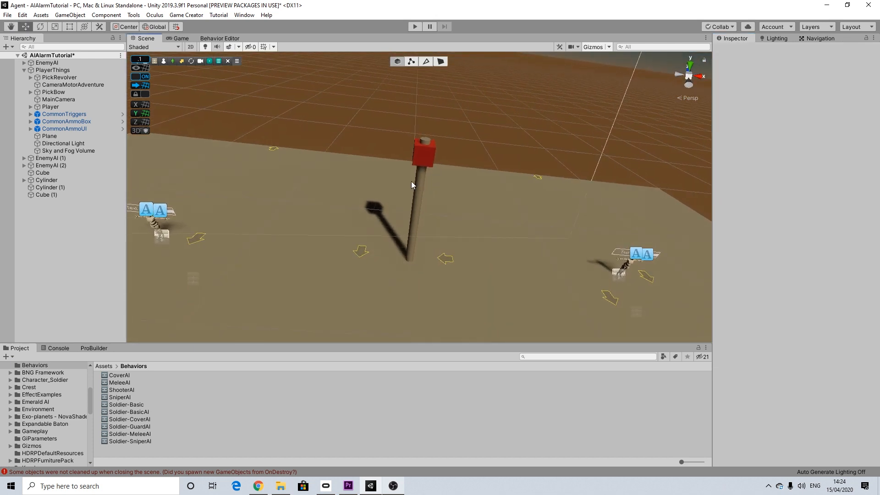
pyautogui.moveTo(46, 195)
pyautogui.mouseDown()
pyautogui.moveTo(34, 194)
pyautogui.moveTo(49, 189)
pyautogui.mouseUp()
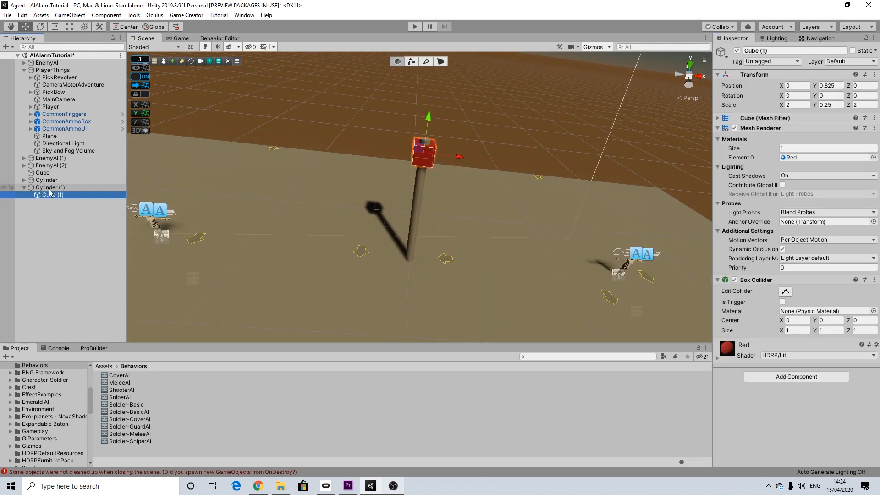
# Rename the tall pole cylinder as AlarmPost.
pyautogui.click(53, 188)
pyautogui.rightClick(54, 188)
pyautogui.click(84, 219)
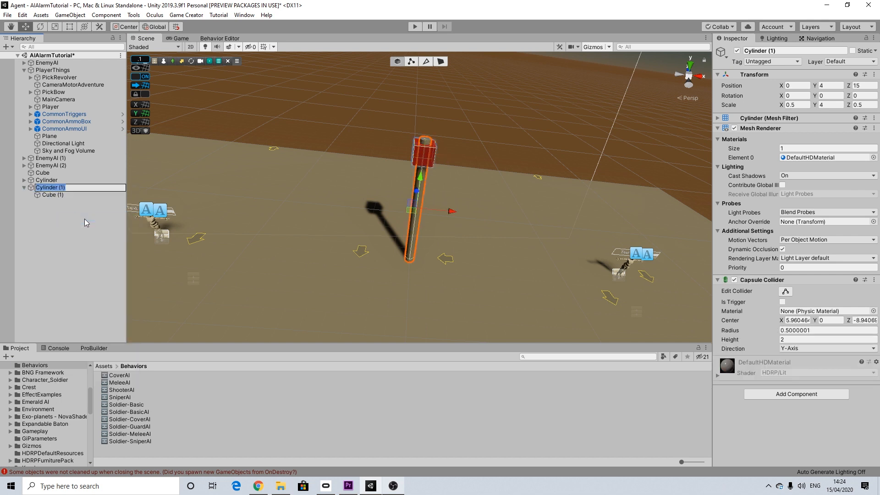
pyautogui.write('AlarmM')
pyautogui.press('BackSpace')
pyautogui.write('Post')
pyautogui.press('Return')
# Rename the button pedestal object Cylinder as Alarm.
pyautogui.click(54, 180)
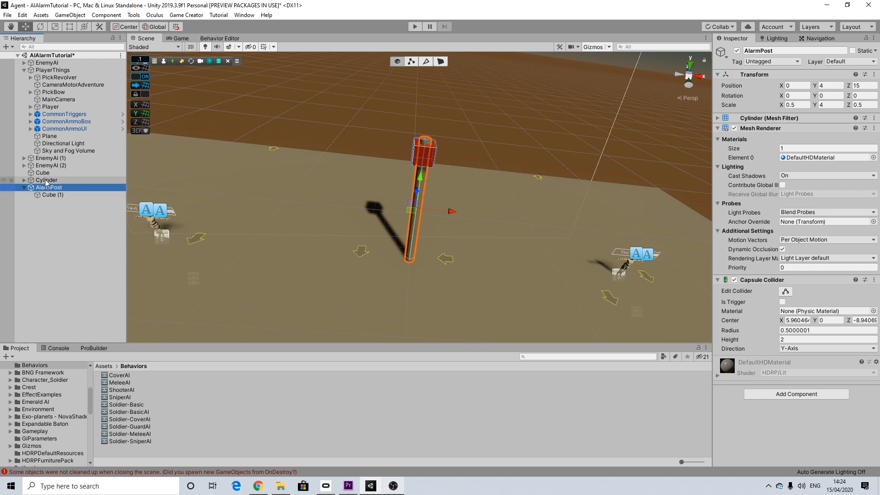
pyautogui.rightClick(57, 180)
pyautogui.click(66, 210)
pyautogui.write('Alarm')
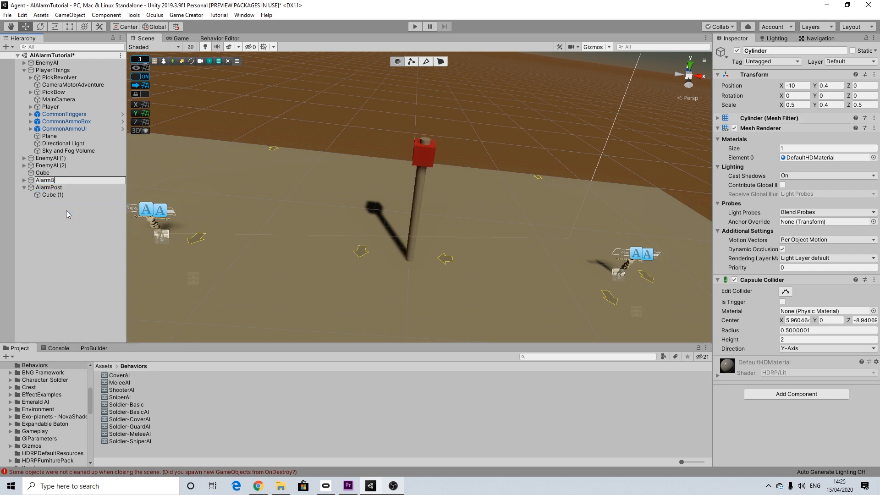
pyautogui.press('BackSpace')
pyautogui.write('rm')
pyautogui.click(66, 210)
# Create an empty child object under AlarmPost and name it AlarmTrigger.
pyautogui.click(56, 195)
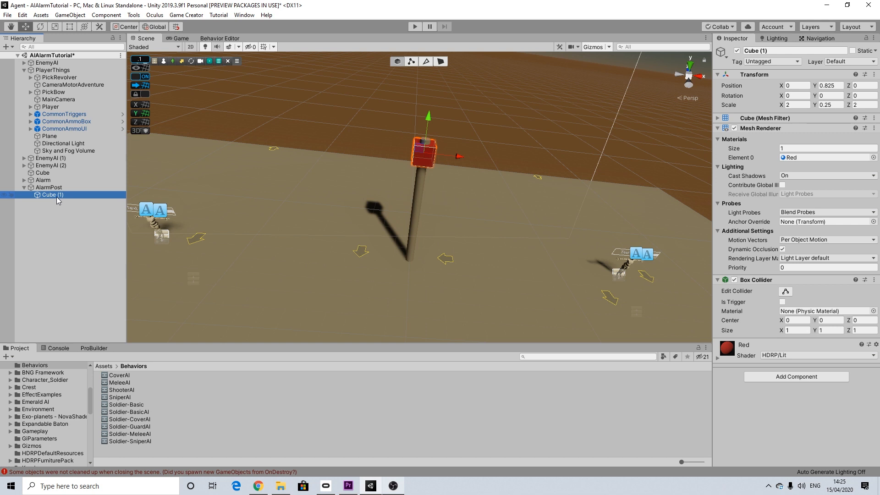
pyautogui.rightClick(54, 189)
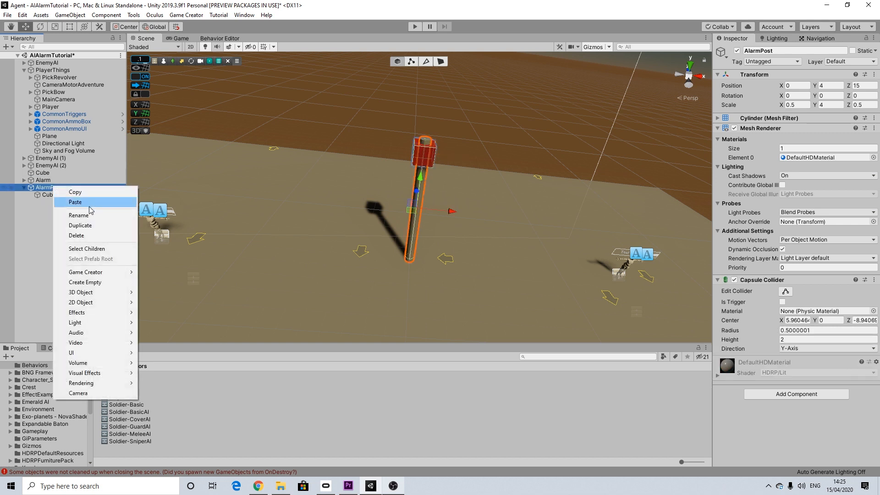
pyautogui.click(87, 280)
pyautogui.rightClick(52, 202)
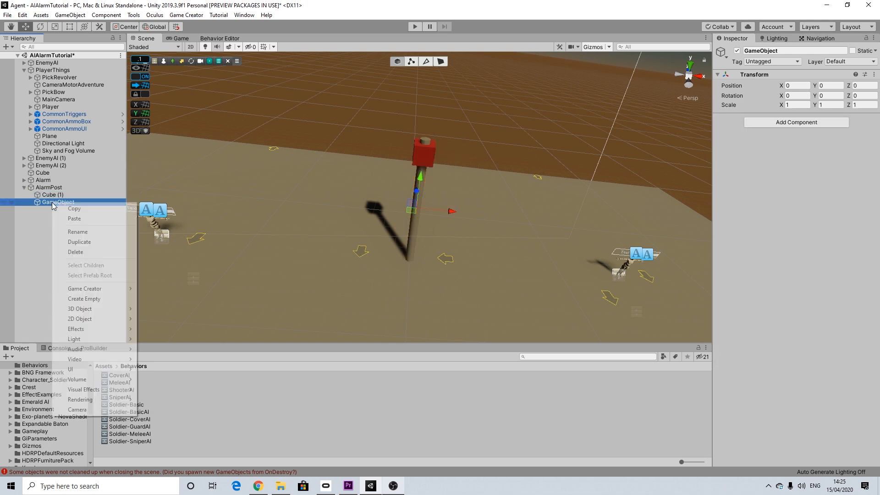
pyautogui.click(84, 232)
pyautogui.write('Trigger')
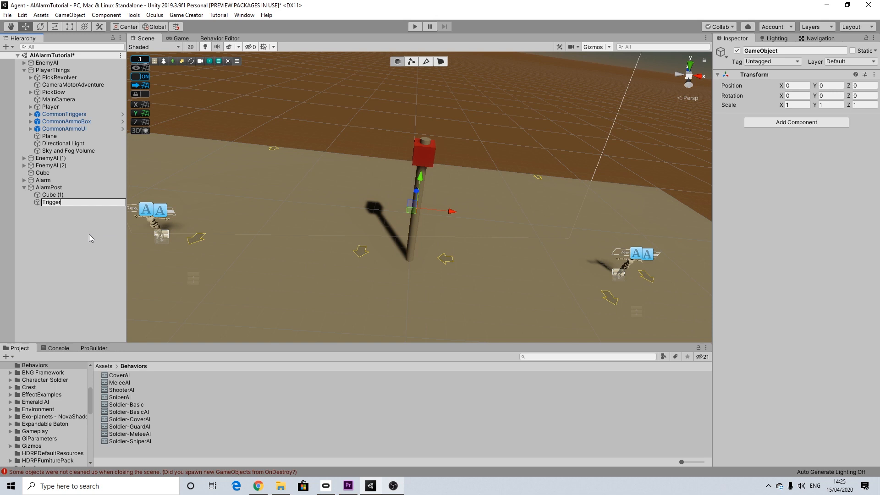
pyautogui.press('BackSpace')
pyautogui.press('BackSpace')
pyautogui.press('BackSpace')
pyautogui.press('BackSpace')
pyautogui.press('BackSpace')
pyautogui.press('BackSpace')
pyautogui.press('BackSpace')
pyautogui.write('AlarmTrigger')
pyautogui.press('Return')
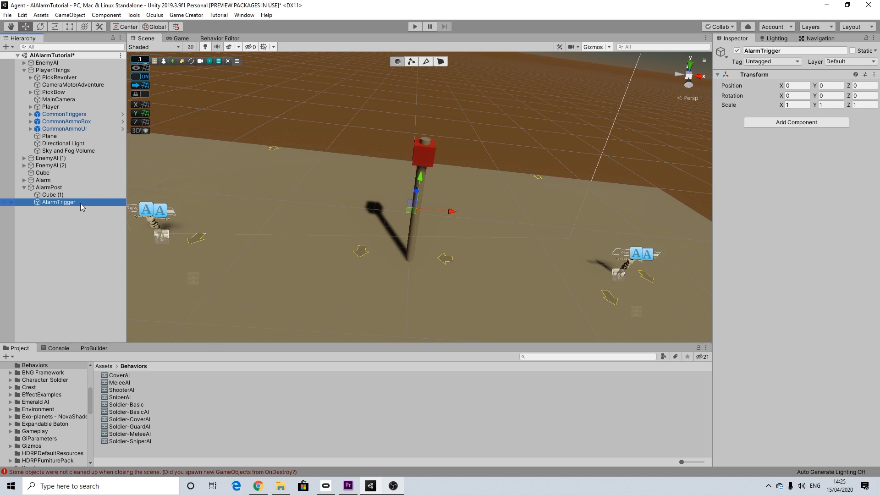
# Add an Audio Source component to AlarmTrigger, collapse its settings and disable it.
pyautogui.click(785, 123)
pyautogui.write('audio')
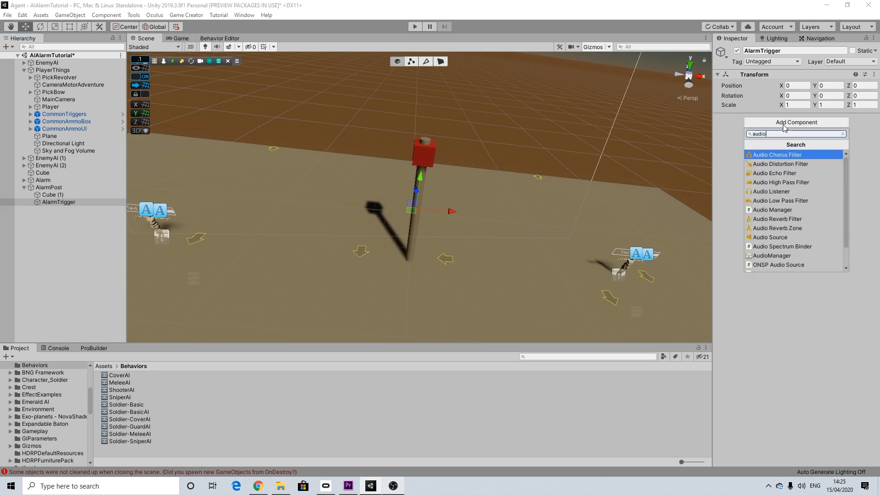
pyautogui.write(' sou')
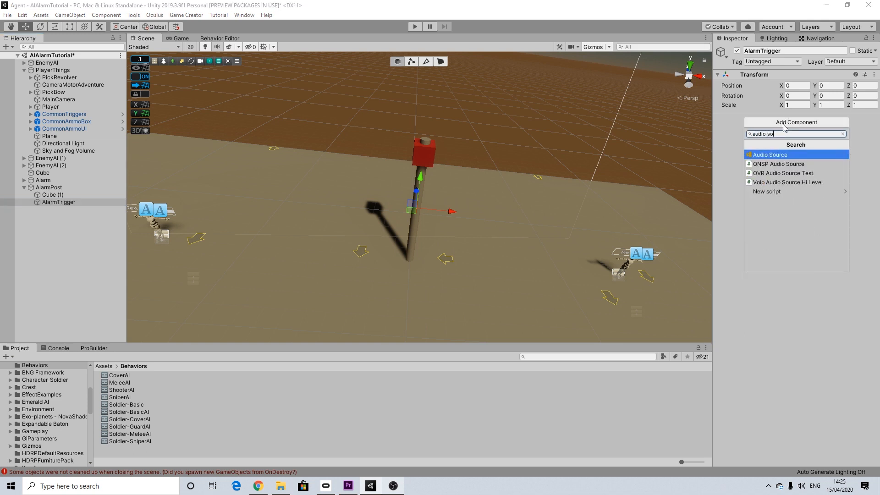
pyautogui.click(776, 156)
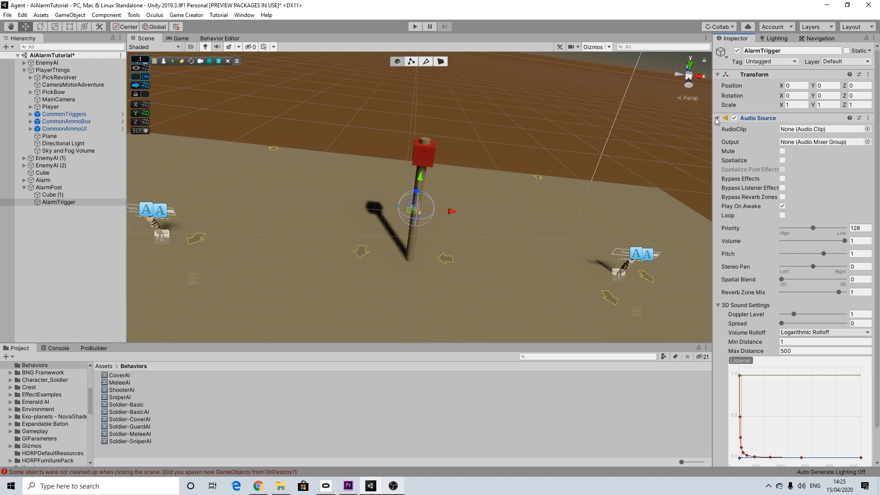
pyautogui.click(745, 118)
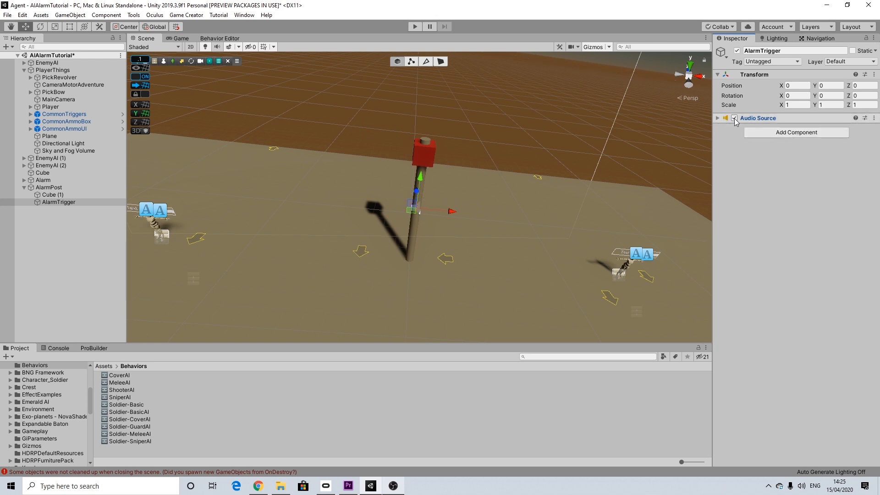
pyautogui.click(735, 119)
# Add a Sphere Collider component to AlarmTrigger and enable its Is Trigger option.
pyautogui.click(769, 132)
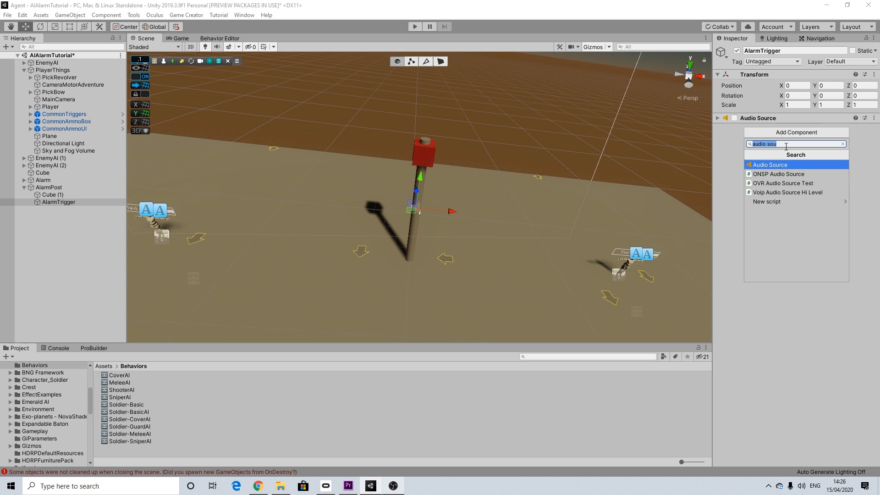
pyautogui.write('sphe')
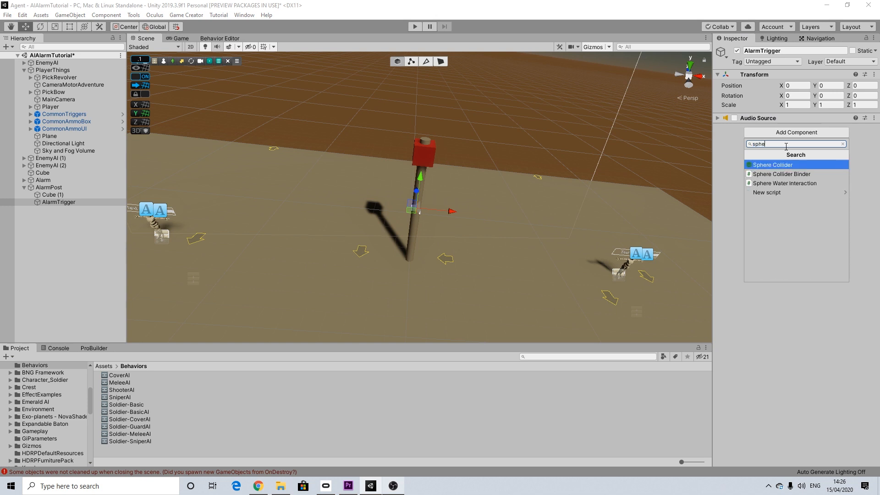
pyautogui.press('Return')
pyautogui.click(782, 149)
# Enlarge AlarmTrigger's sphere collider to a radius of about 3.06 and lower the object to about Y -0.975.
pyautogui.scroll(-1, 436, 236)
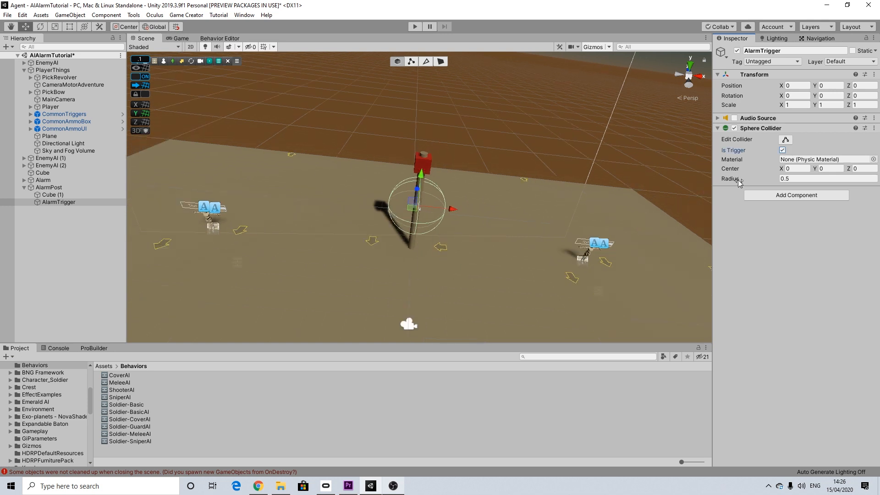
pyautogui.click(777, 181)
pyautogui.moveTo(777, 183); pyautogui.dragTo(812, 183)
pyautogui.scroll(-1, 514, 254)
pyautogui.scroll(-1, 514, 253)
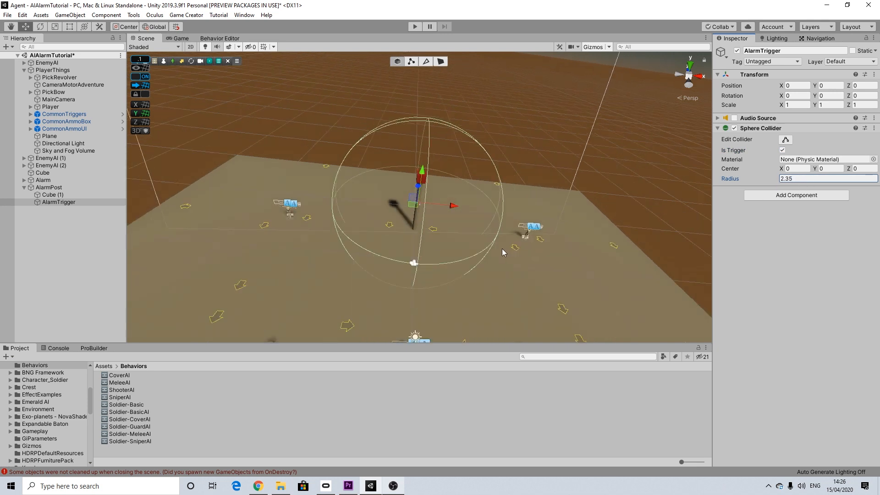
pyautogui.moveTo(428, 178); pyautogui.dragTo(425, 230)
pyautogui.moveTo(777, 180); pyautogui.dragTo(789, 183)
pyautogui.scroll(-2, 464, 271)
pyautogui.scroll(5, 463, 271)
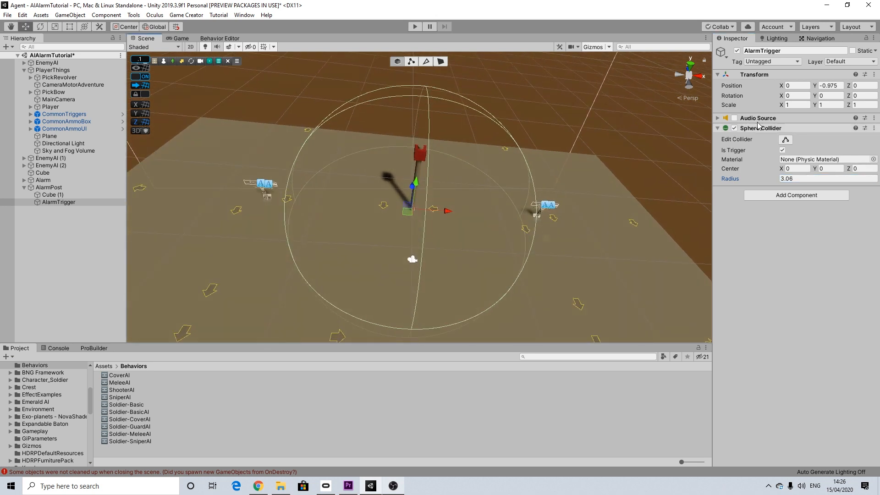
# Add a Game Creator Trigger component to AlarmTrigger and change its trigger type to On Tag Enter.
pyautogui.click(783, 195)
pyautogui.write('trigg')
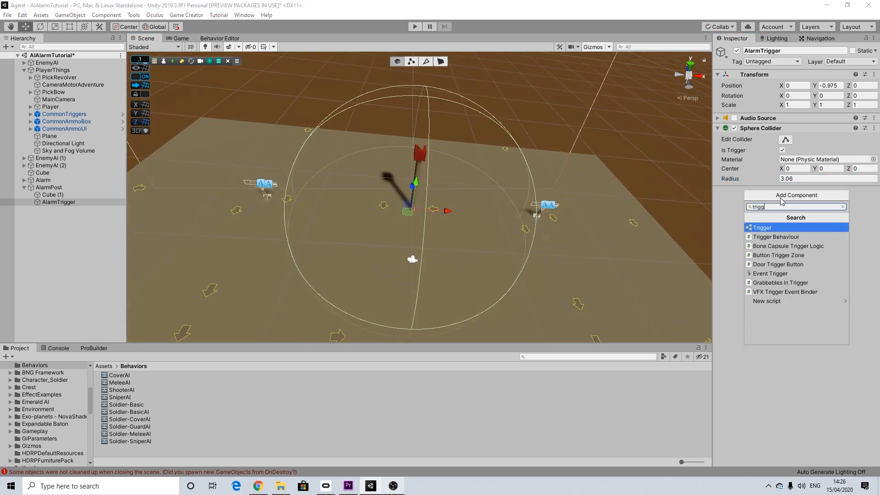
pyautogui.press('Return')
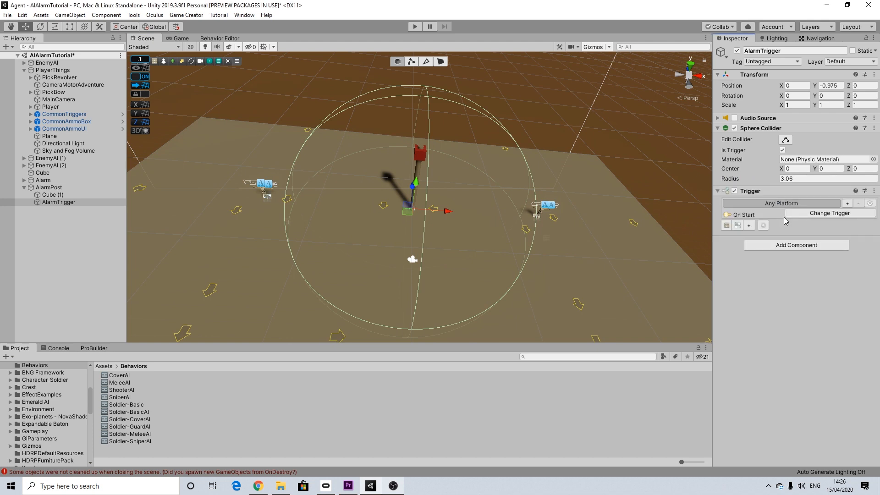
pyautogui.click(828, 215)
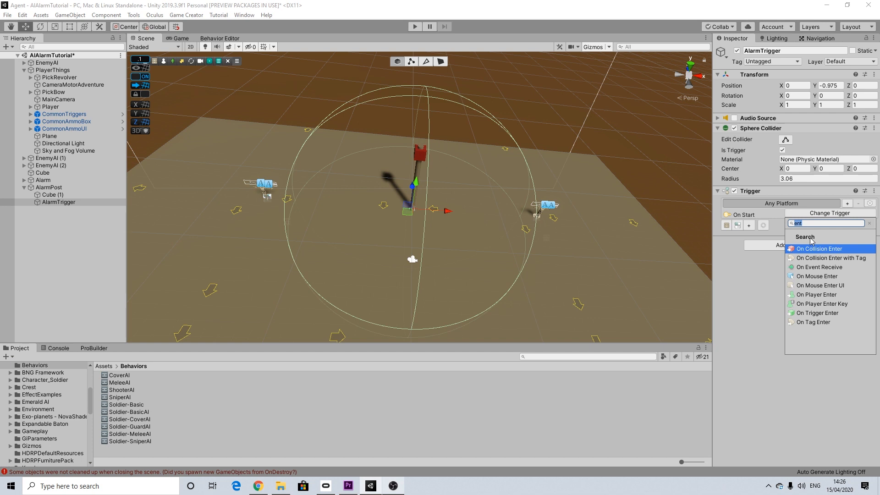
pyautogui.click(815, 323)
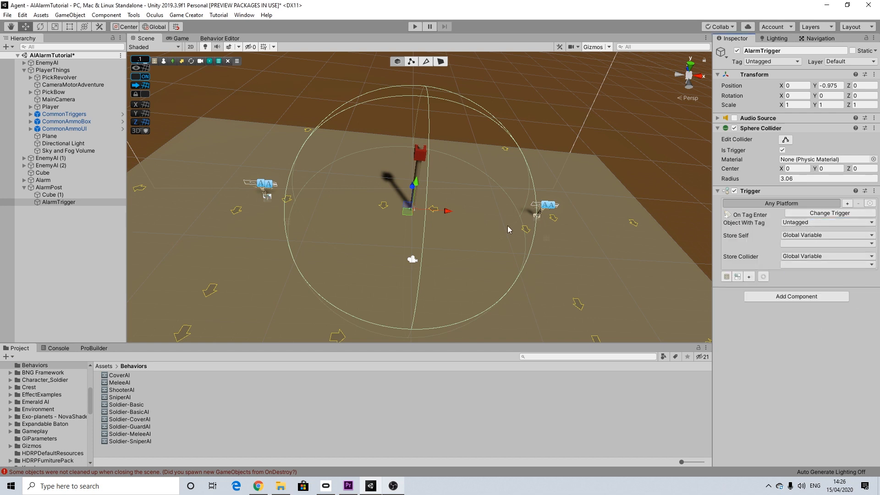
# Set the trigger's Object With Tag option to Enemy and add a new Actions object to the trigger.
pyautogui.keyDown('alt'); pyautogui.moveTo(426, 246); pyautogui.dragTo(404, 243); pyautogui.keyUp('alt')
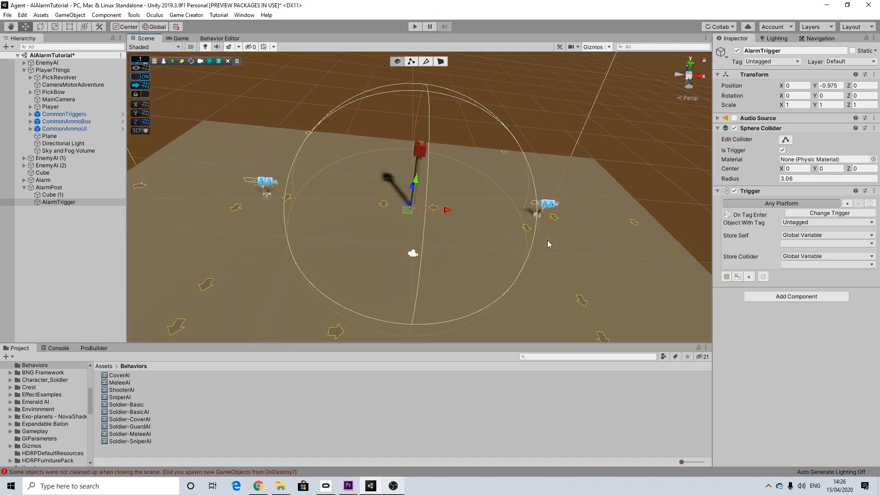
pyautogui.click(801, 223)
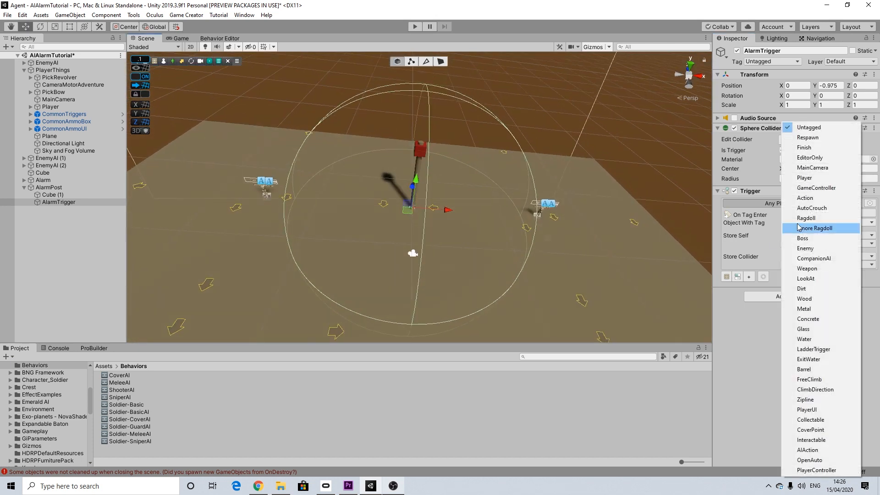
pyautogui.click(806, 250)
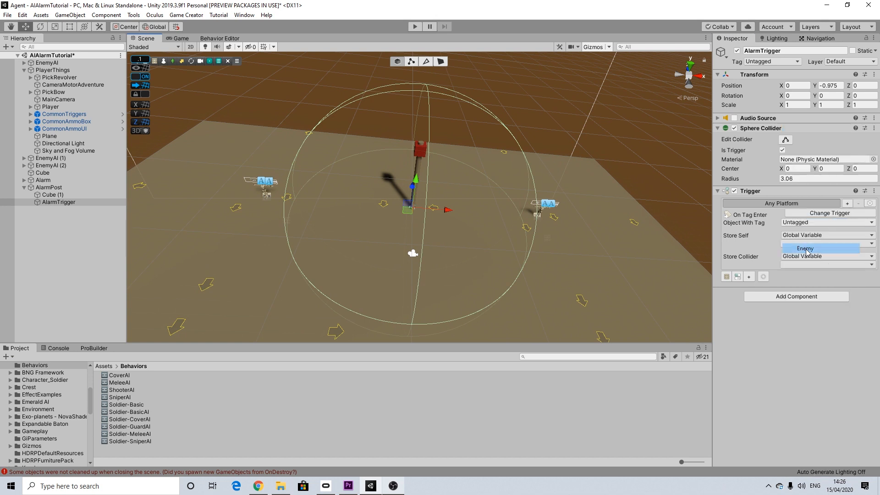
pyautogui.click(802, 224)
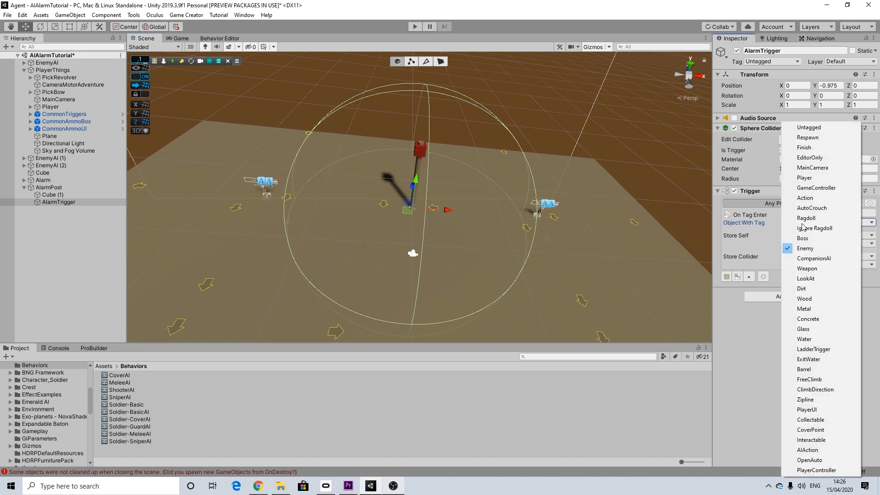
pyautogui.click(736, 332)
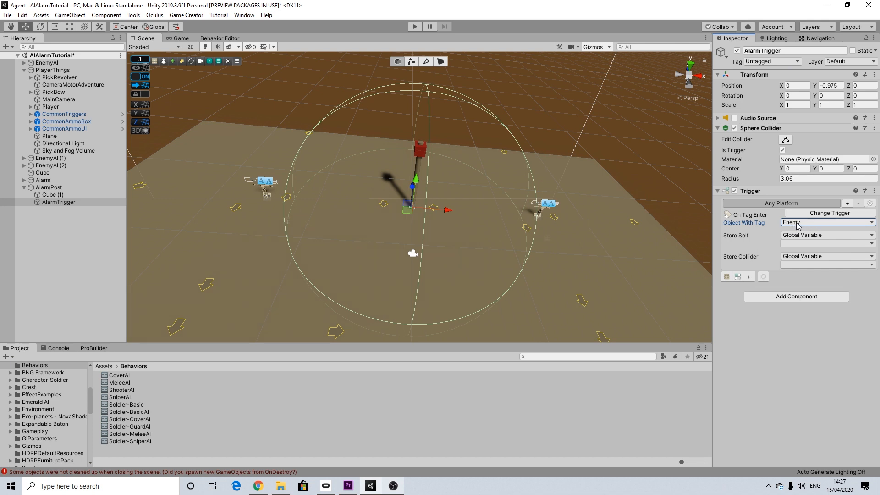
pyautogui.click(727, 277)
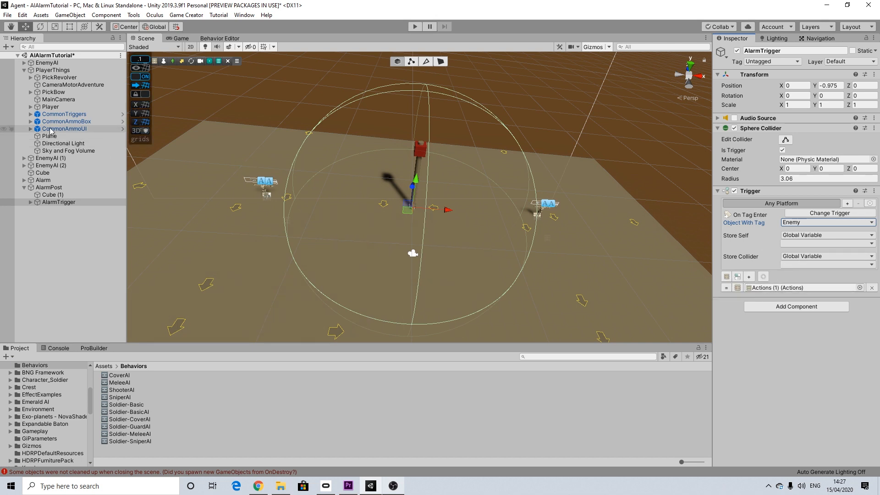
# Expand EnemyAI (1) and EnemyAI (2), and assign the Enemy tag to the Character under EnemyAI (2).
pyautogui.click(46, 158)
pyautogui.click(24, 158)
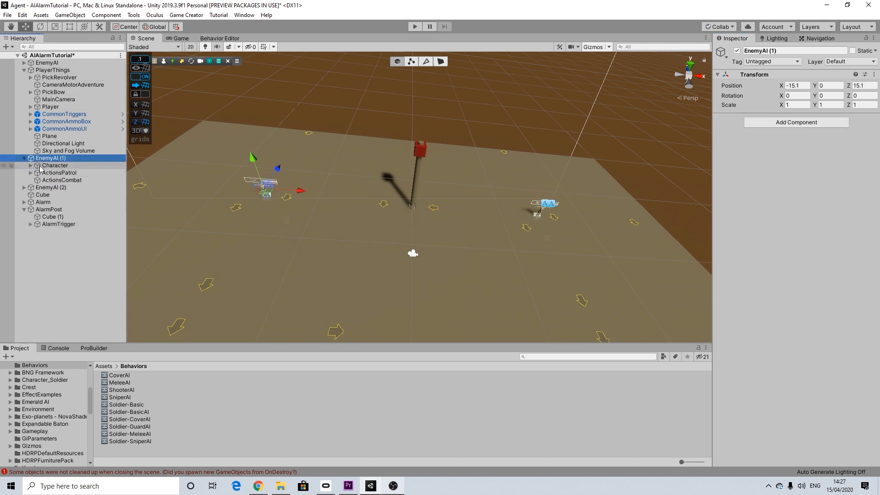
pyautogui.click(45, 166)
pyautogui.click(25, 187)
pyautogui.click(53, 194)
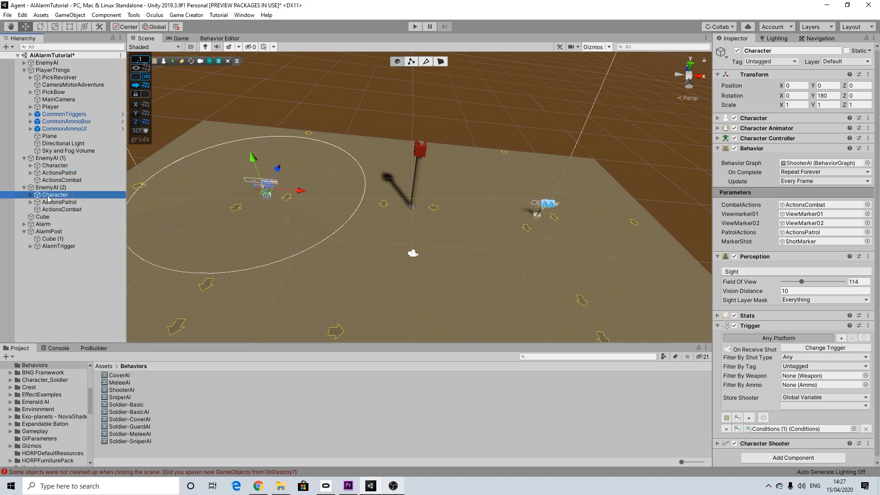
pyautogui.click(770, 63)
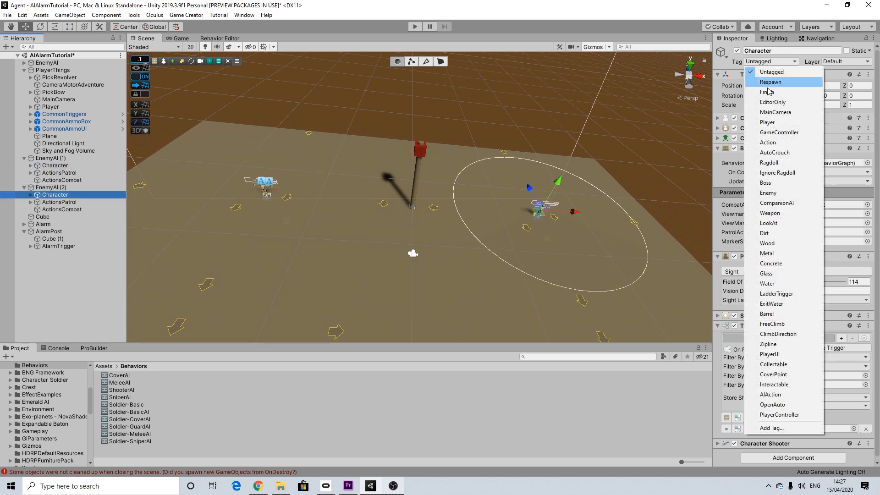
pyautogui.click(770, 192)
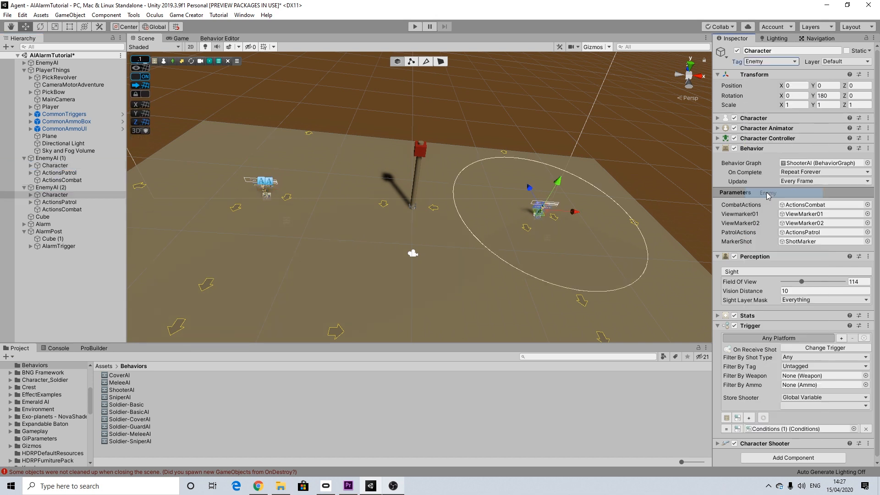
# Assign the Enemy tag to the Character under EnemyAI (1).
pyautogui.click(56, 165)
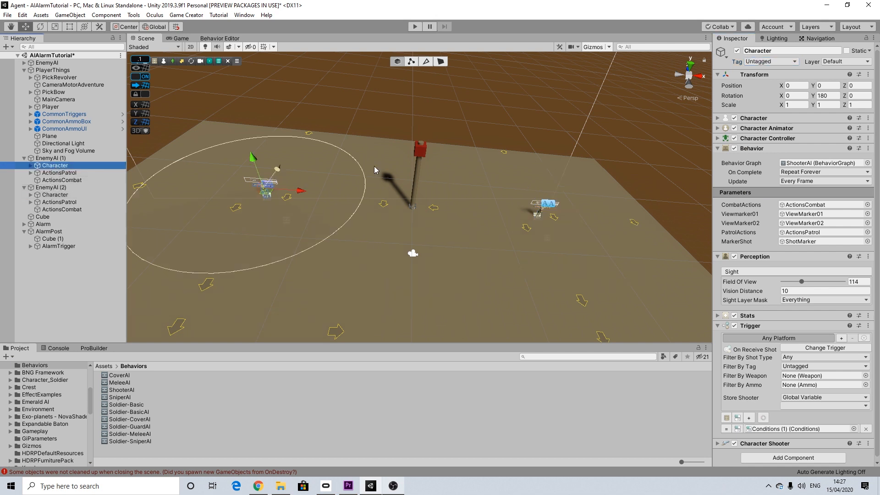
pyautogui.click(770, 62)
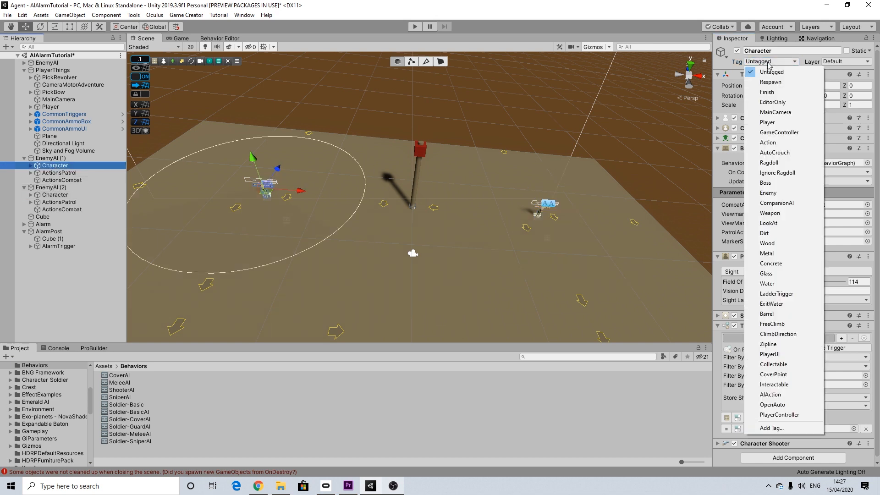
pyautogui.click(768, 194)
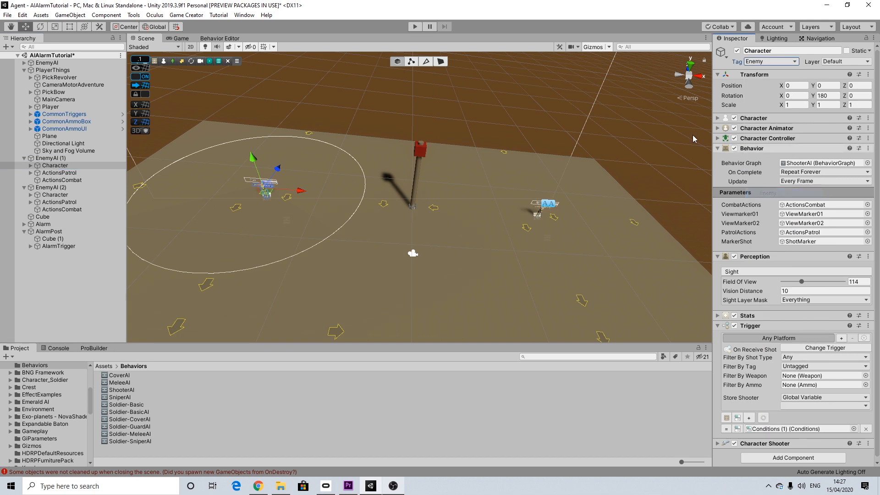
pyautogui.scroll(2, 405, 213)
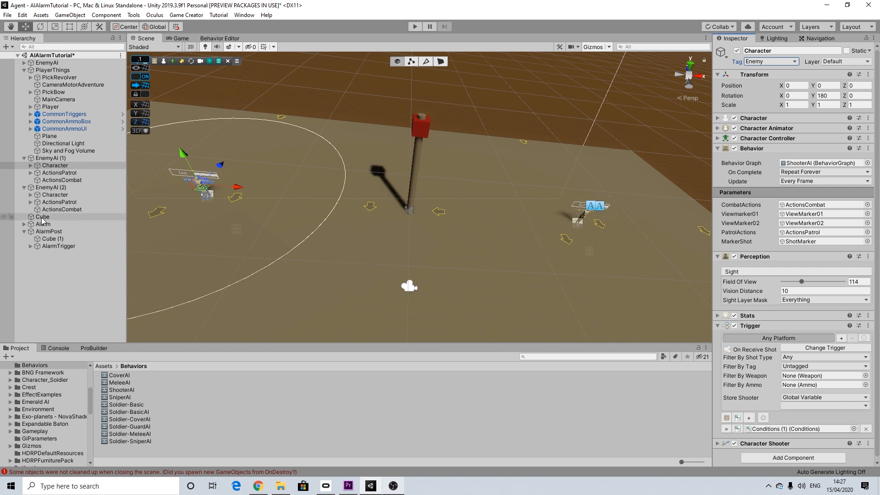
# Select AlarmTrigger under AlarmPost and examine how far its sphere collider reaches towards the enemies and their patrol markers.
pyautogui.click(51, 233)
pyautogui.click(59, 247)
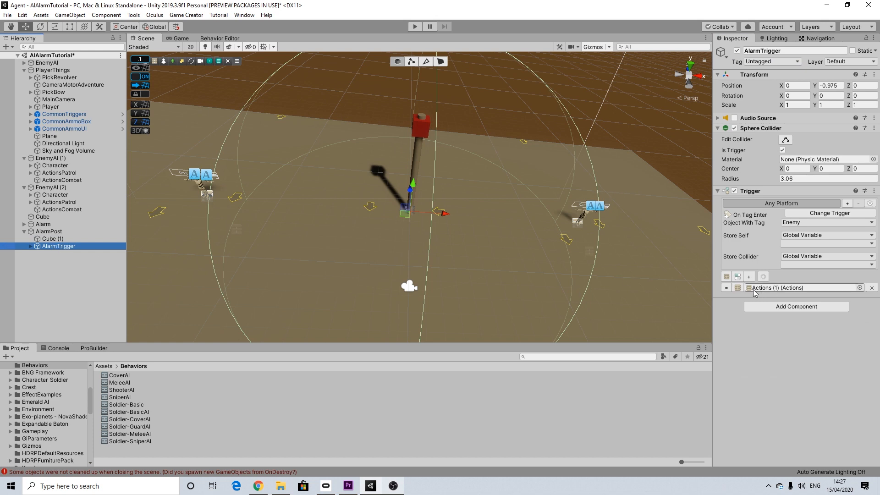
pyautogui.scroll(-10, 445, 263)
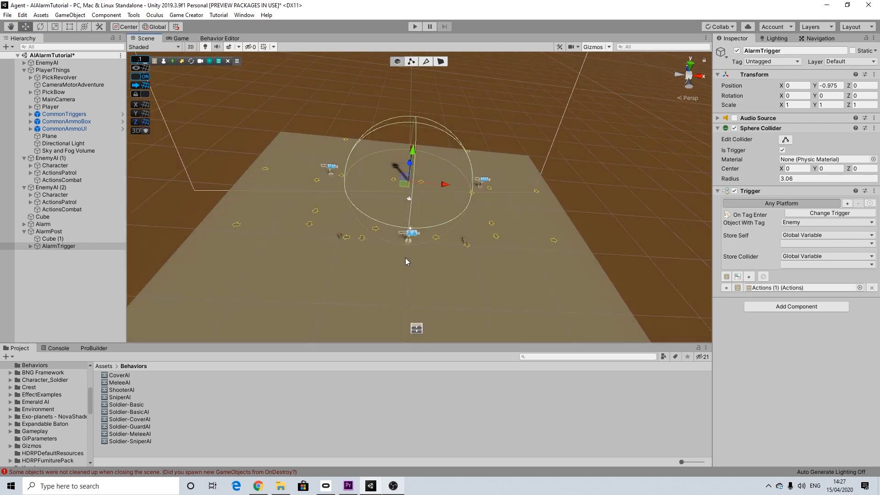
pyautogui.scroll(-4, 405, 258)
pyautogui.moveTo(428, 276); pyautogui.dragTo(430, 237, button='middle')
pyautogui.scroll(6, 410, 257)
pyautogui.moveTo(417, 159); pyautogui.dragTo(415, 231, button='middle')
pyautogui.scroll(5, 415, 232)
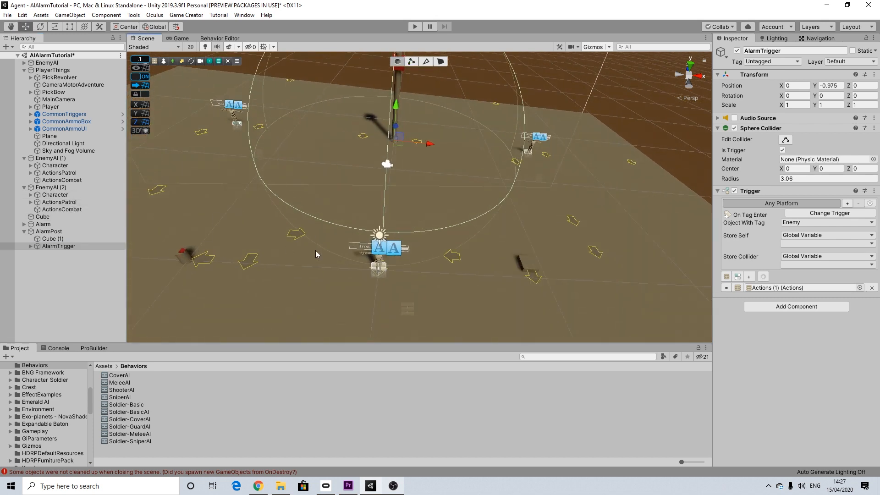
pyautogui.moveTo(338, 176)
pyautogui.mouseDown(button='middle')
pyautogui.moveTo(347, 199)
pyautogui.moveTo(350, 177)
pyautogui.mouseUp(button='middle')
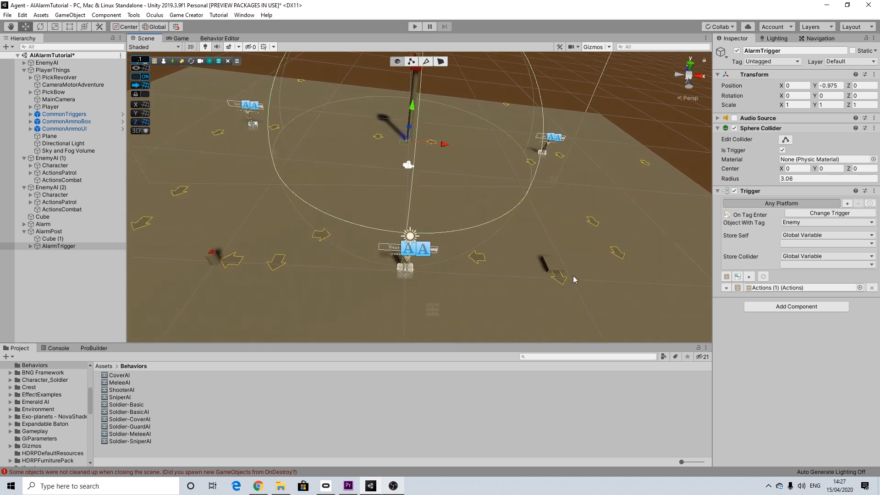
pyautogui.press('f')
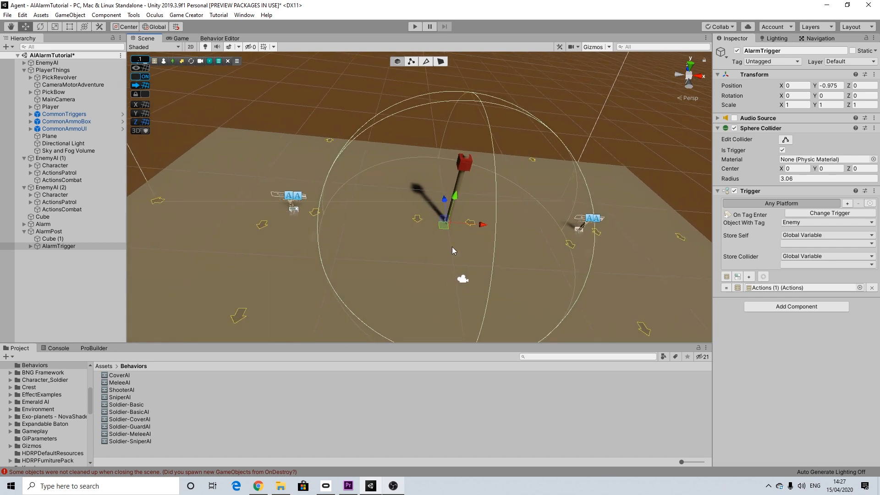
# Collapse the open hierarchy groups and move AlarmPost, EnemyAI (1) and EnemyAI (2) together towards the plane's far edge, bringing EnemyAI (1) to Z 20.
pyautogui.click(29, 231)
pyautogui.click(25, 232)
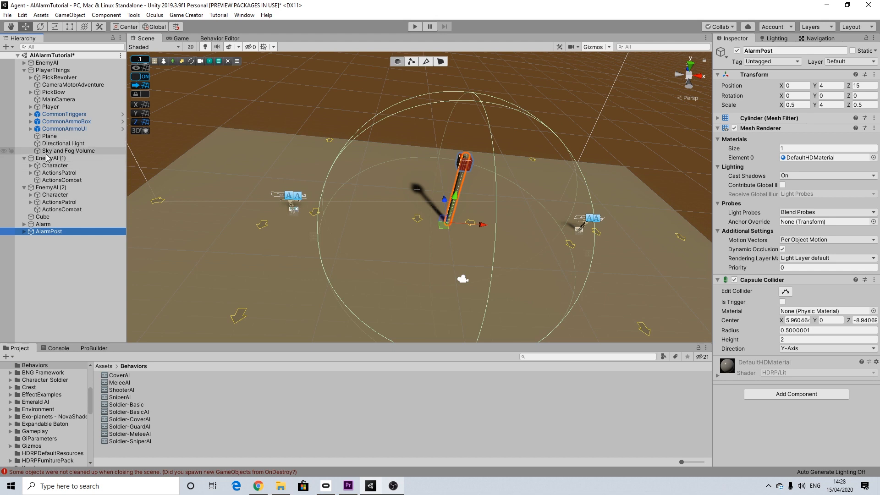
pyautogui.click(24, 70)
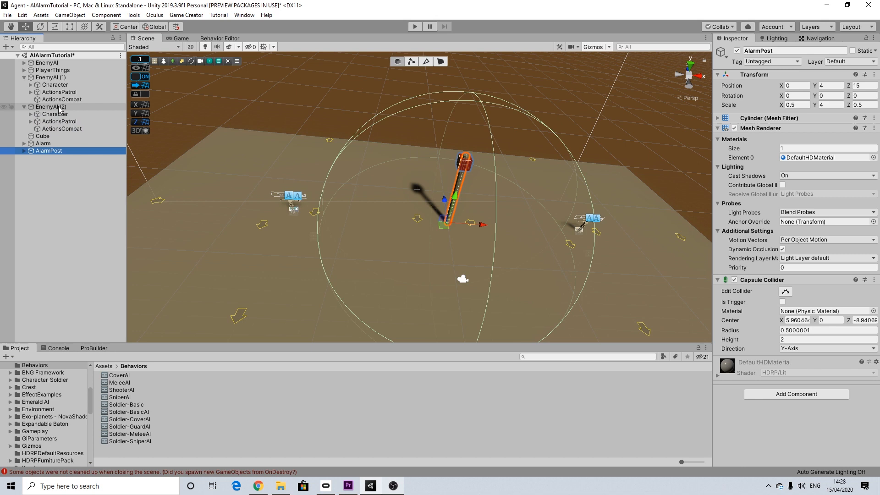
pyautogui.click(24, 78)
pyautogui.click(24, 85)
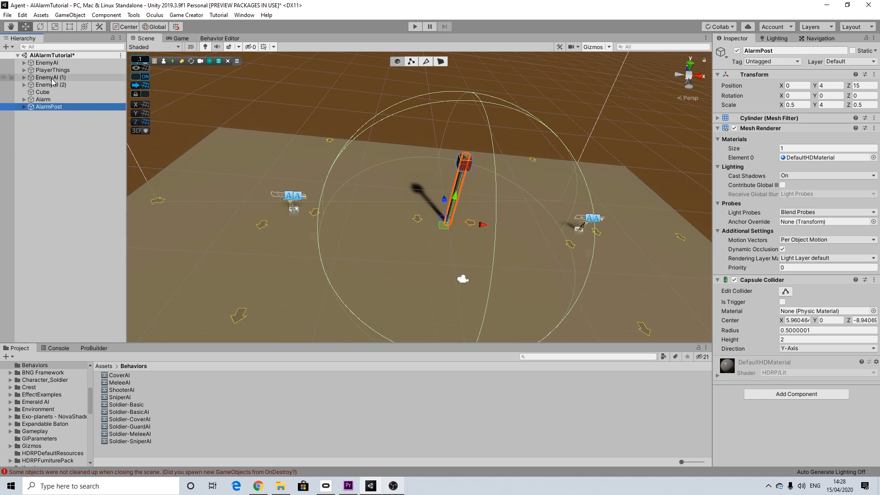
pyautogui.keyDown('ctrl'); pyautogui.click(50, 78); pyautogui.keyUp('ctrl')
pyautogui.keyDown('ctrl'); pyautogui.click(51, 84); pyautogui.keyUp('ctrl')
pyautogui.moveTo(440, 200); pyautogui.dragTo(434, 166)
pyautogui.moveTo(434, 166); pyautogui.dragTo(434, 199, button='middle')
# Expand ActionsPatrol under EnemyAI (1) and move its Marker1 along Z to about -10.
pyautogui.click(31, 77)
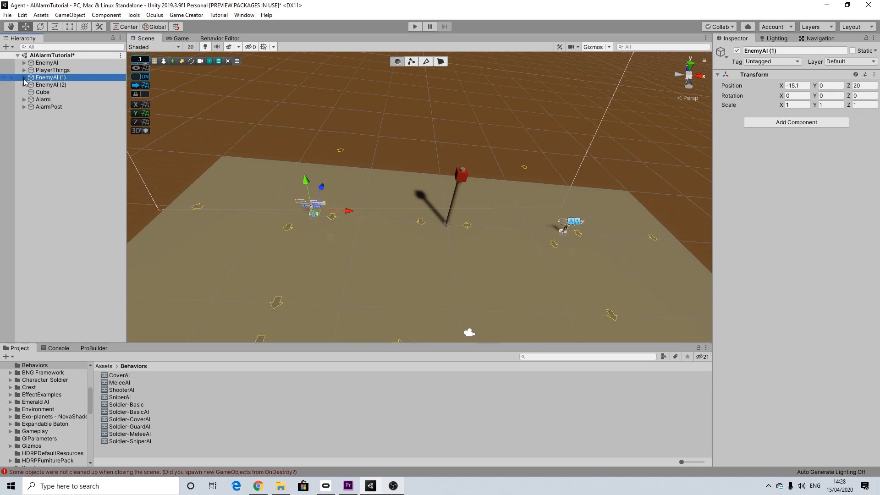
pyautogui.click(24, 78)
pyautogui.click(53, 93)
pyautogui.click(30, 92)
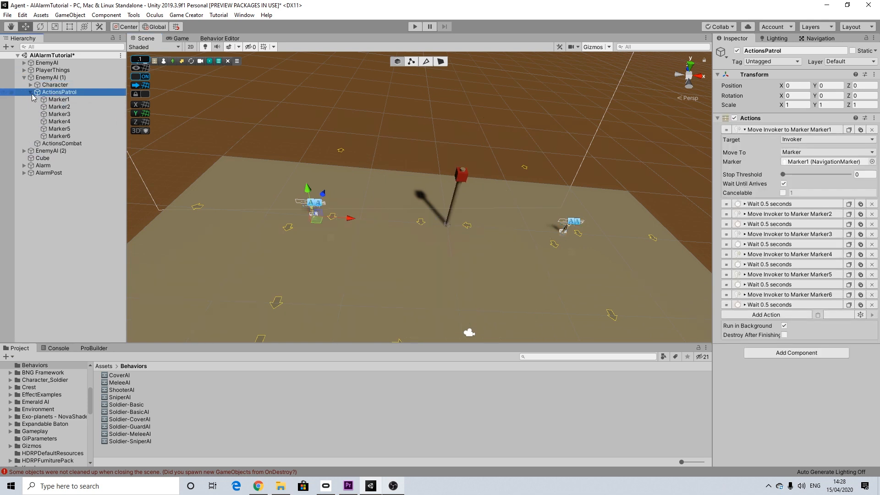
pyautogui.click(63, 101)
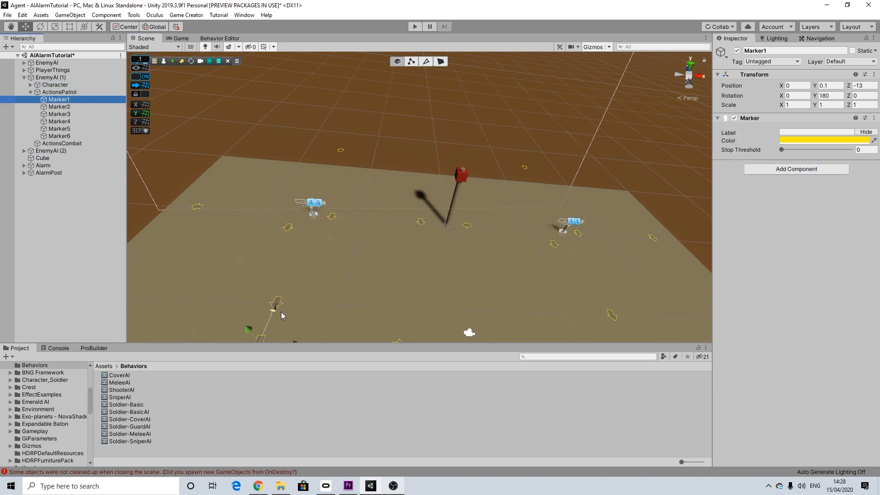
pyautogui.moveTo(282, 312); pyautogui.dragTo(315, 265, button='middle')
pyautogui.moveTo(320, 241); pyautogui.dragTo(337, 212)
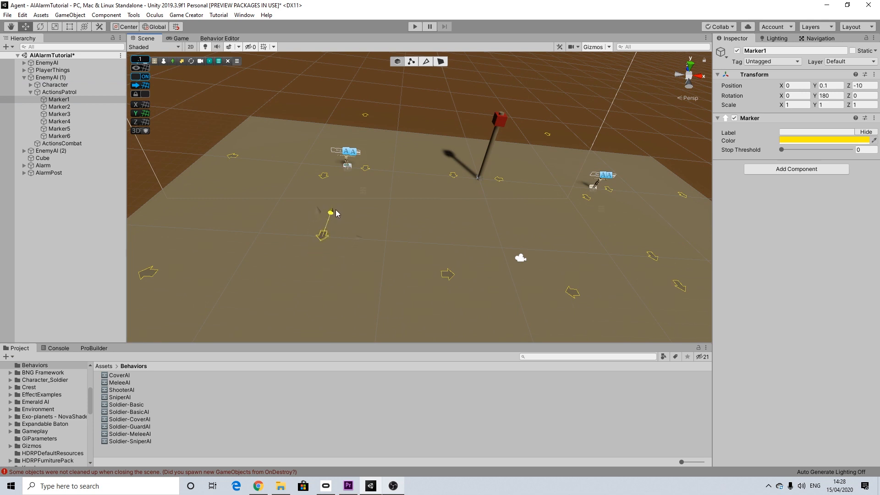
# Move EnemyAI (1)'s Marker2 to about Z -9.8 and its Marker3 to about Z -9.7.
pyautogui.click(77, 107)
pyautogui.moveTo(444, 252); pyautogui.dragTo(447, 211)
pyautogui.click(78, 114)
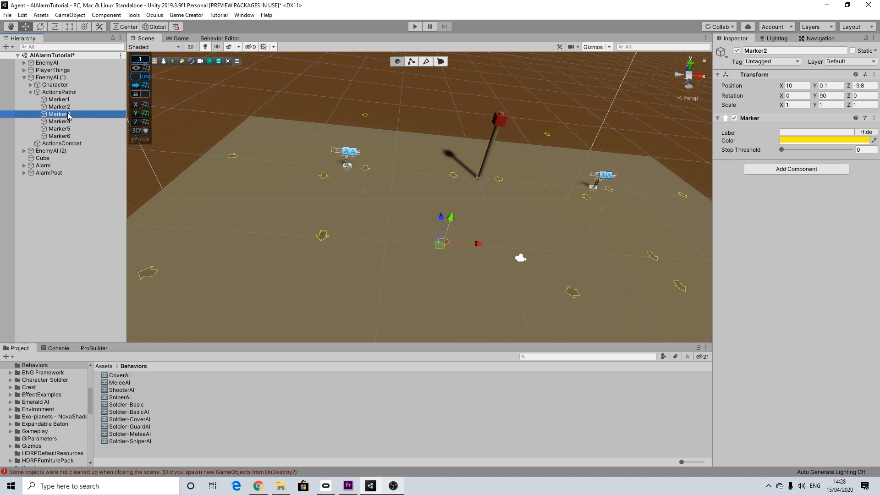
pyautogui.moveTo(173, 251); pyautogui.dragTo(222, 194)
# Move EnemyAI (1)'s Marker4 closer to the enemy along Z and check the positions of Marker5 and Marker6.
pyautogui.click(60, 121)
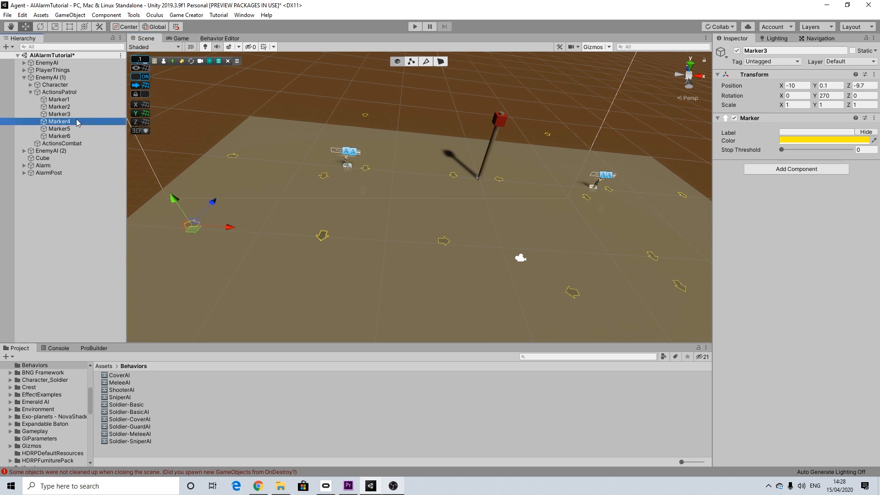
pyautogui.click(375, 105)
pyautogui.click(60, 128)
pyautogui.click(68, 135)
pyautogui.moveTo(528, 215); pyautogui.dragTo(312, 203, button='middle')
# Collapse EnemyAI (1), expand ActionsPatrol under EnemyAI (2), and move its Marker1 closer to the enemy along Z.
pyautogui.click(24, 77)
pyautogui.click(24, 84)
pyautogui.click(50, 100)
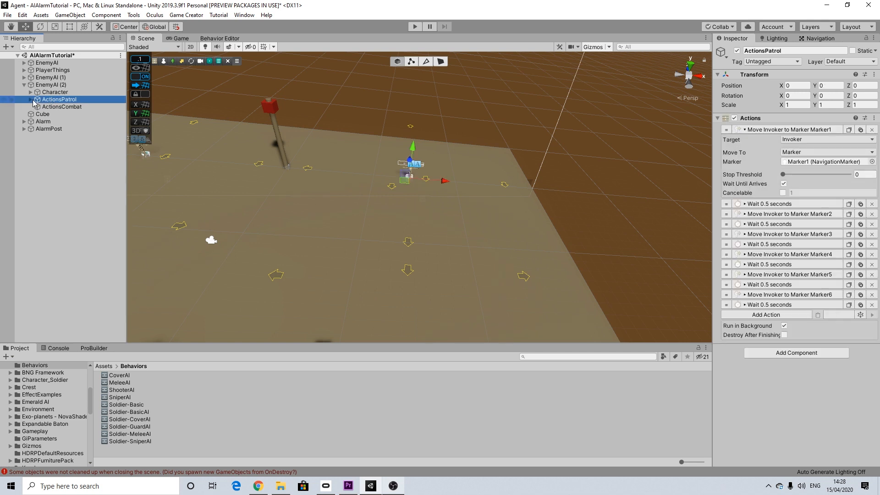
pyautogui.click(30, 100)
pyautogui.click(59, 107)
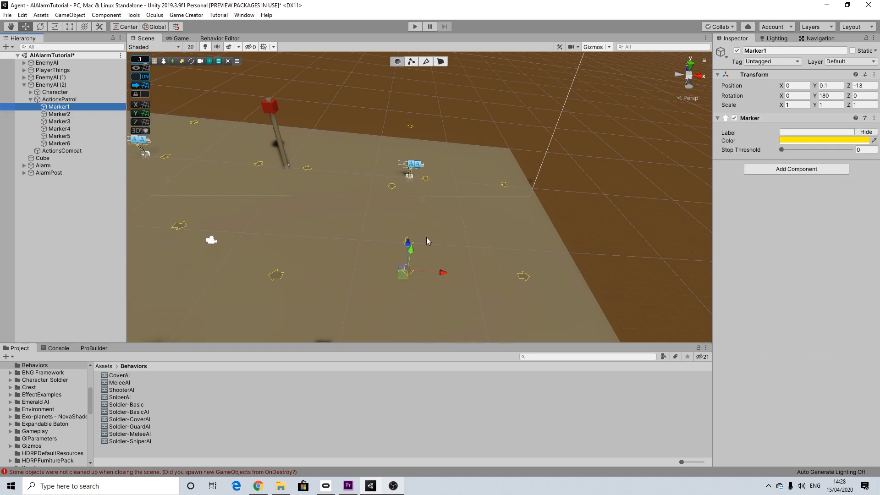
pyautogui.click(410, 248)
pyautogui.moveTo(408, 245); pyautogui.dragTo(418, 216)
# Move EnemyAI (2)'s Marker2 to about Z -10.1 and pull its Marker3 in along Z to line up with it.
pyautogui.click(59, 114)
pyautogui.moveTo(516, 255); pyautogui.dragTo(515, 220)
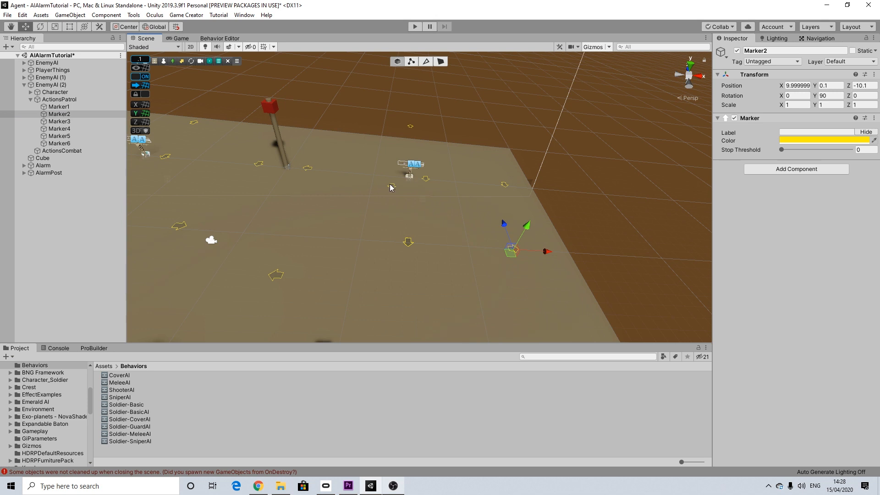
pyautogui.click(60, 122)
pyautogui.moveTo(288, 254); pyautogui.dragTo(319, 210)
pyautogui.moveTo(319, 210); pyautogui.dragTo(380, 233, button='middle')
# Move EnemyAI (2)'s Marker4 to about Z 7.9, check Marker5 and Marker6, and clear the selection.
pyautogui.click(77, 130)
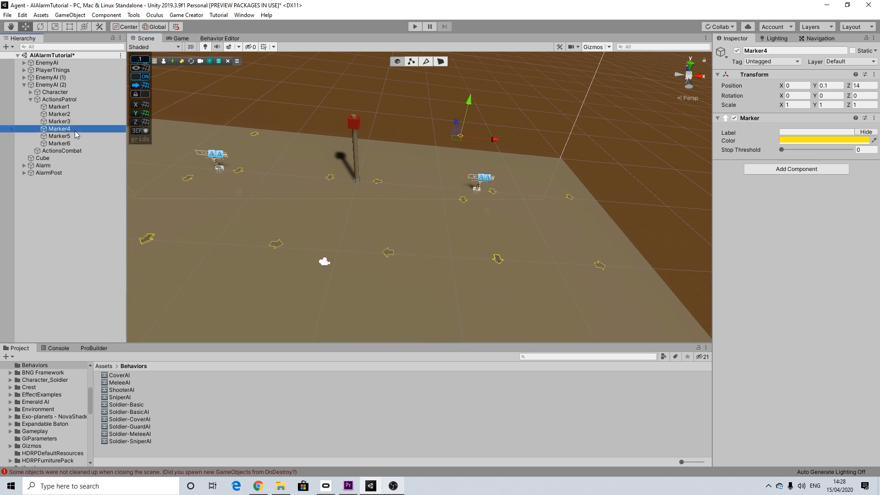
pyautogui.moveTo(456, 123); pyautogui.dragTo(462, 140)
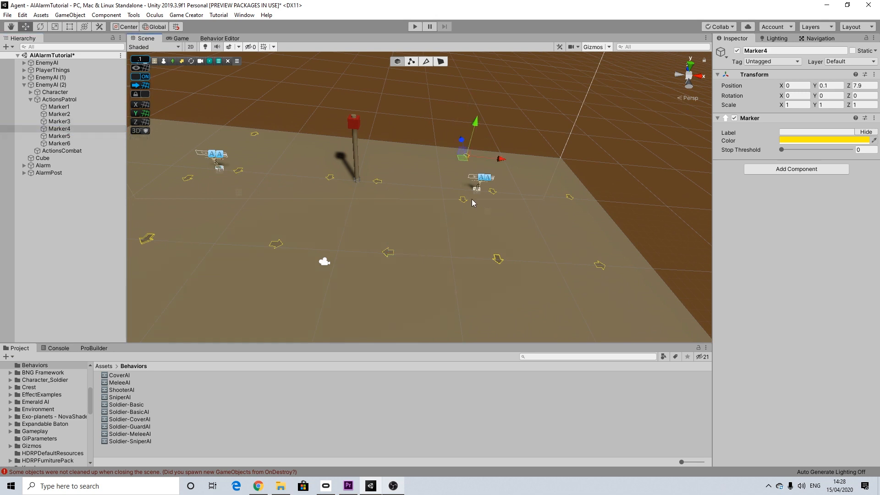
pyautogui.click(60, 136)
pyautogui.click(67, 143)
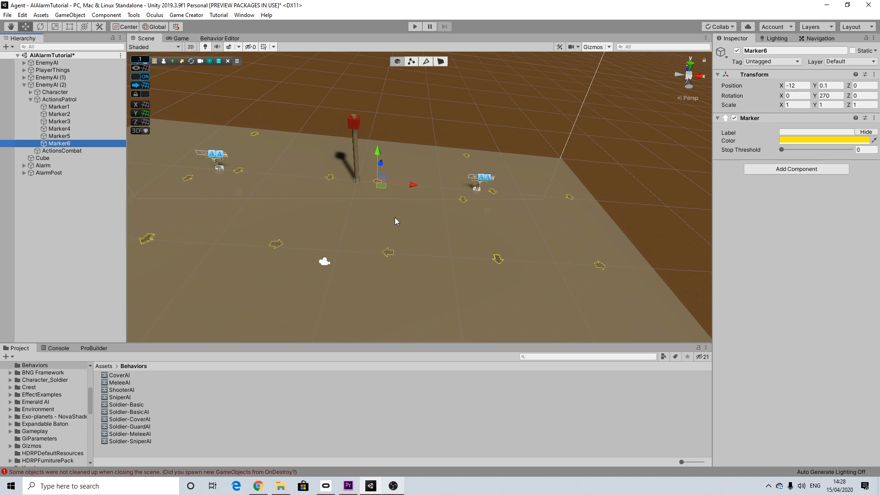
pyautogui.moveTo(395, 217); pyautogui.dragTo(470, 229, button='middle')
pyautogui.scroll(-4, 470, 230)
pyautogui.click(613, 205)
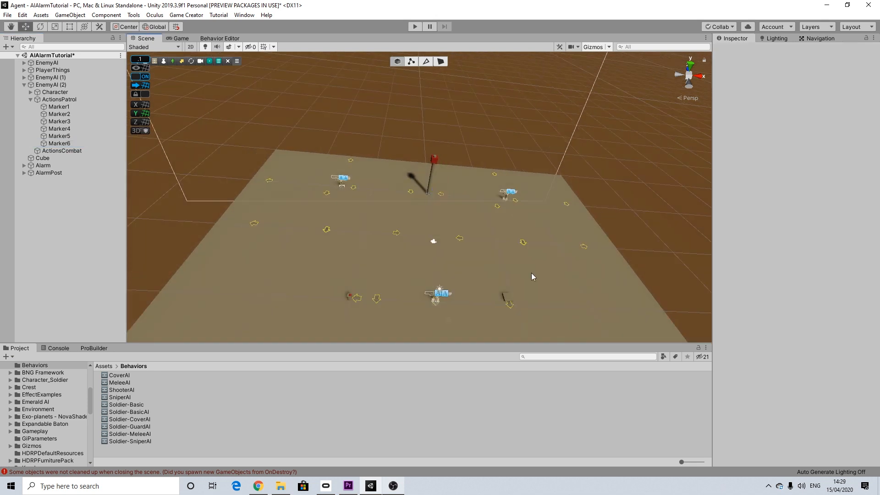
# Collapse EnemyAI (2) and examine the placement of the three enemies and their patrol markers around the alarm post.
pyautogui.scroll(6, 474, 235)
pyautogui.moveTo(437, 238)
pyautogui.mouseDown(button='middle')
pyautogui.moveTo(408, 248)
pyautogui.moveTo(433, 249)
pyautogui.mouseUp(button='middle')
pyautogui.scroll(-3, 408, 248)
pyautogui.scroll(4, 411, 251)
pyautogui.scroll(-1, 410, 251)
pyautogui.click(25, 84)
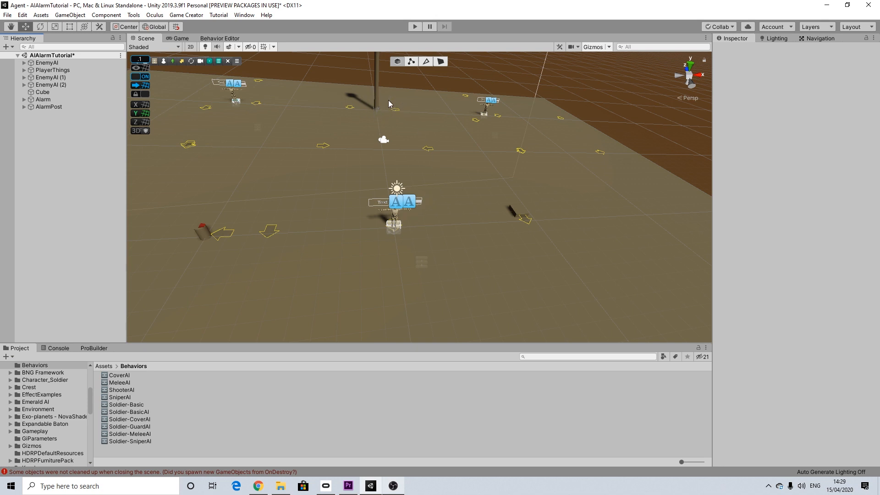
pyautogui.scroll(-3, 382, 107)
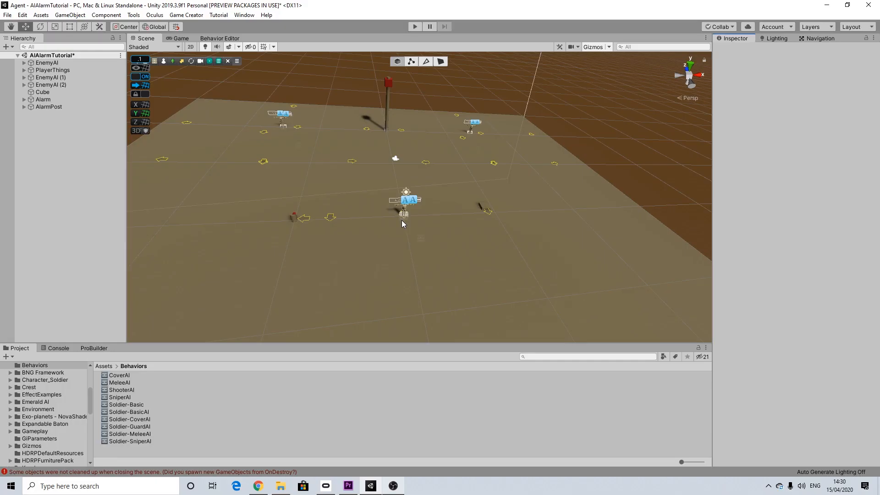
pyautogui.scroll(3, 401, 220)
pyautogui.scroll(3, 347, 259)
pyautogui.moveTo(393, 245); pyautogui.dragTo(422, 290, button='middle')
pyautogui.scroll(4, 420, 249)
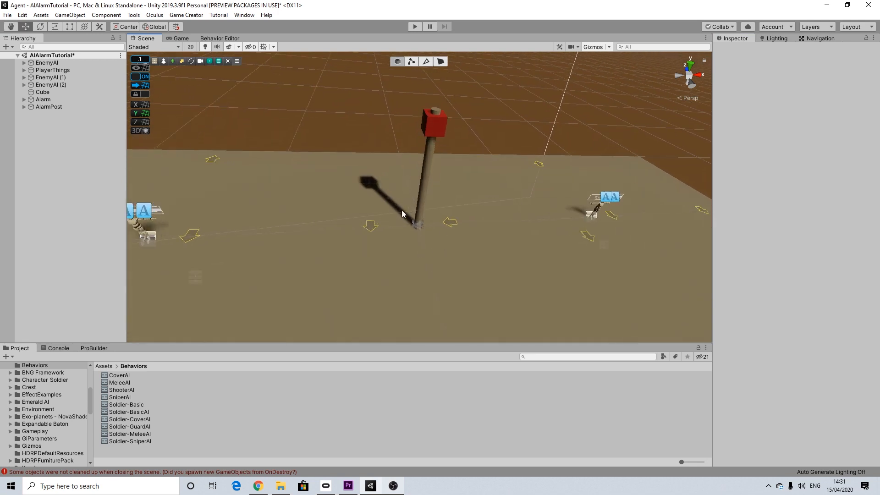
pyautogui.scroll(-2, 463, 233)
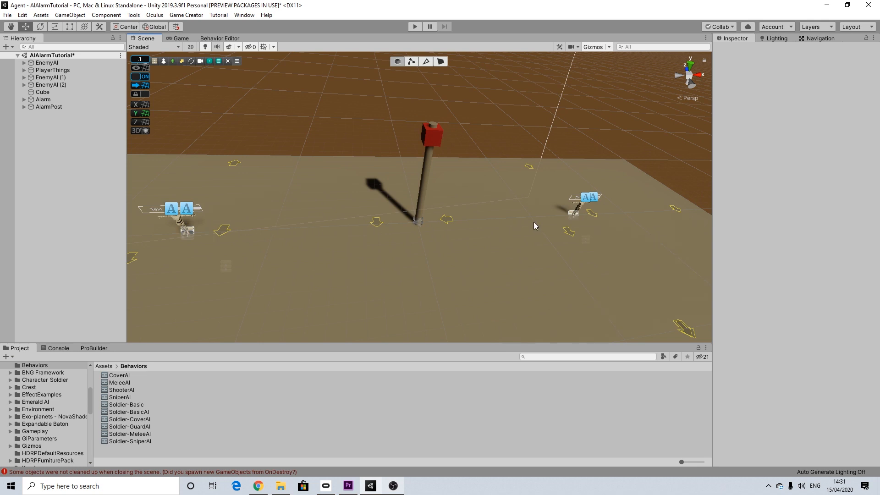
pyautogui.scroll(-5, 587, 225)
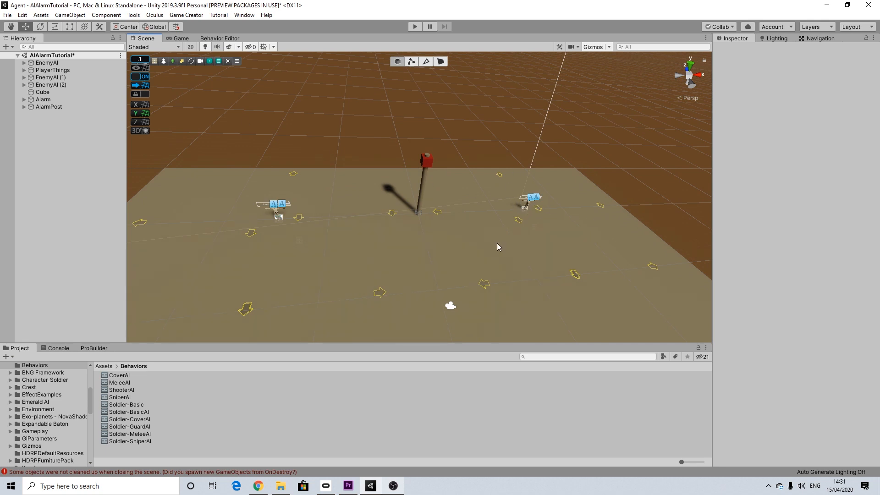
# Collapse ActionsPatrol inside EnemyAI (1) and close the EnemyAI (1) group.
pyautogui.click(23, 77)
pyautogui.click(30, 92)
pyautogui.click(23, 77)
# Expand AlarmPost, frame AlarmTrigger, and examine its On Tag Enter trigger area against the repositioned patrol routes.
pyautogui.scroll(5, 422, 218)
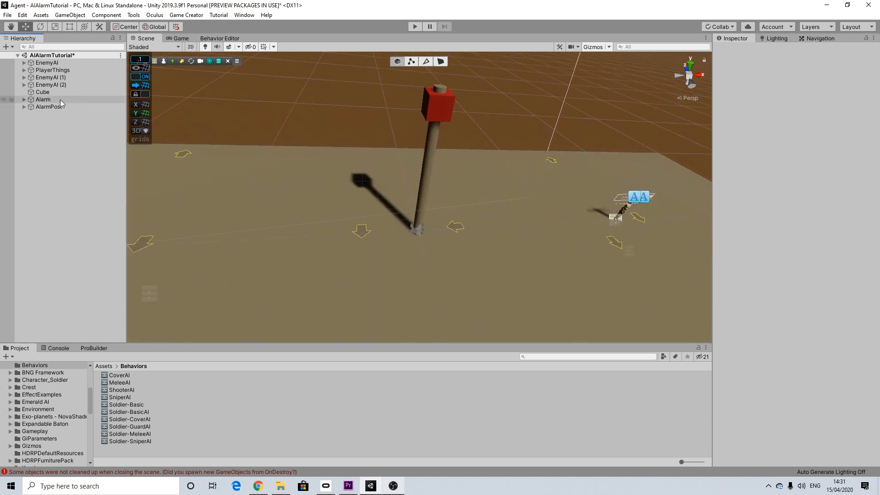
pyautogui.click(23, 106)
pyautogui.click(54, 121)
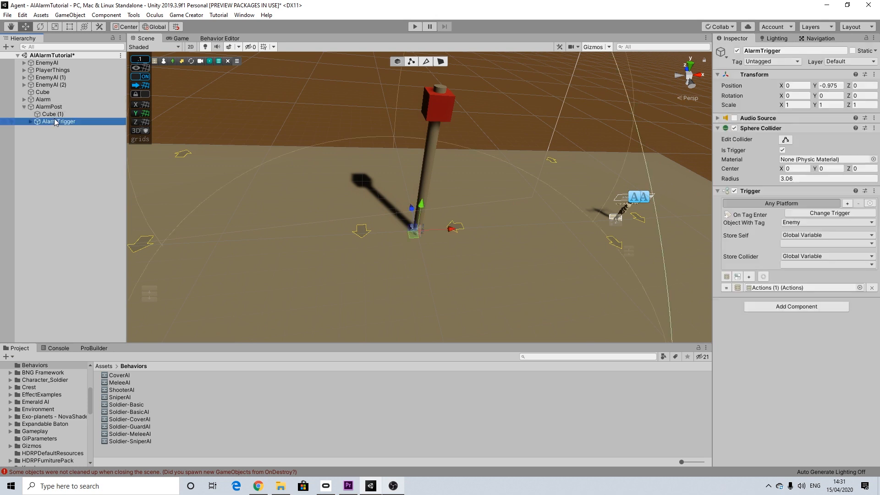
pyautogui.press('f')
pyautogui.scroll(-5, 577, 247)
pyautogui.moveTo(499, 283); pyautogui.dragTo(483, 224, button='middle')
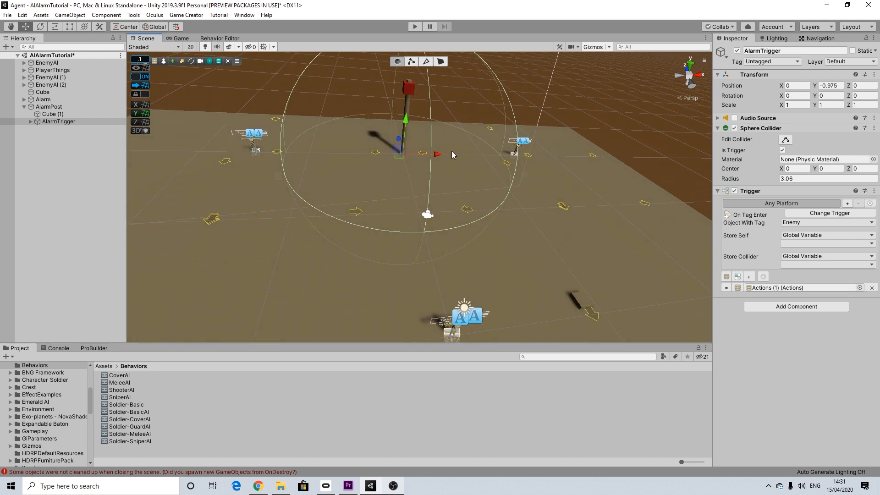
pyautogui.moveTo(401, 147); pyautogui.dragTo(410, 175, button='middle')
pyautogui.scroll(1, 401, 147)
pyautogui.scroll(2, 400, 147)
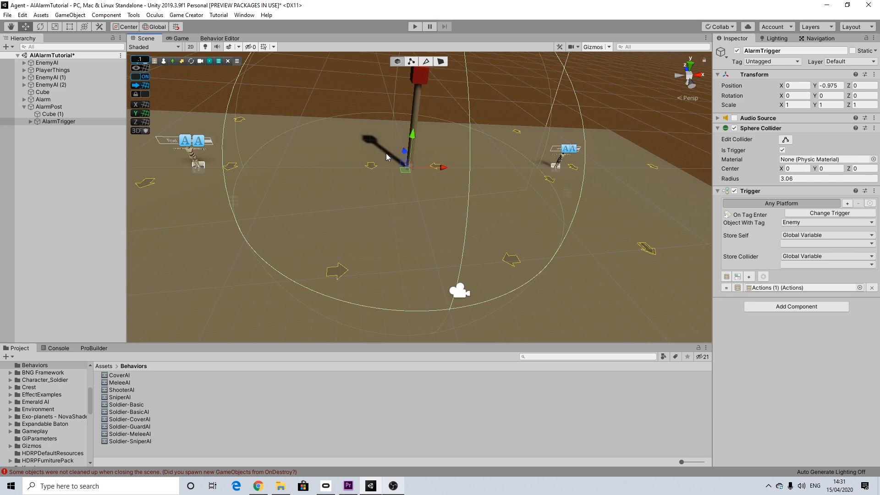
pyautogui.scroll(-1, 385, 154)
pyautogui.moveTo(397, 163); pyautogui.dragTo(403, 183, button='middle')
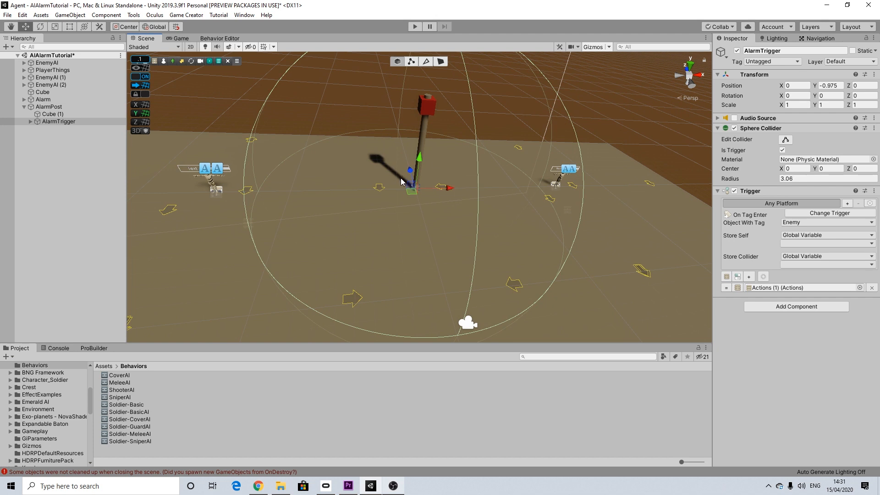
pyautogui.scroll(2, 374, 189)
pyautogui.scroll(1, 388, 187)
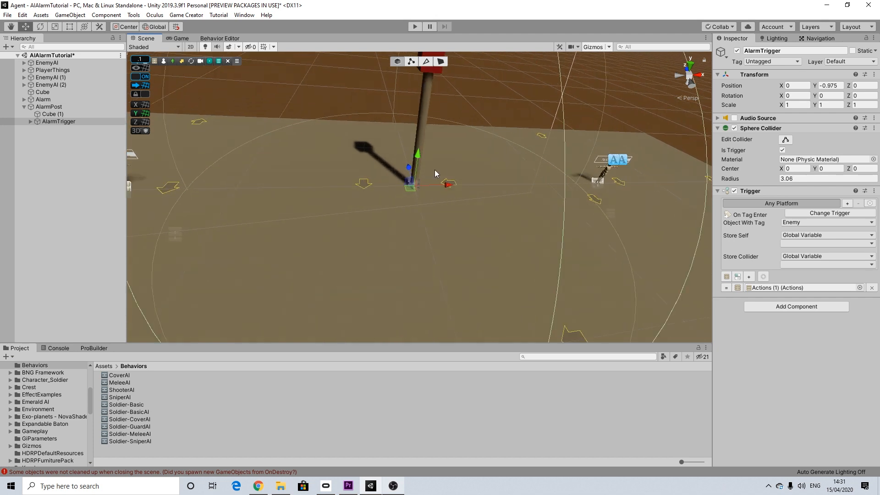
pyautogui.scroll(-3, 435, 171)
pyautogui.scroll(4, 449, 197)
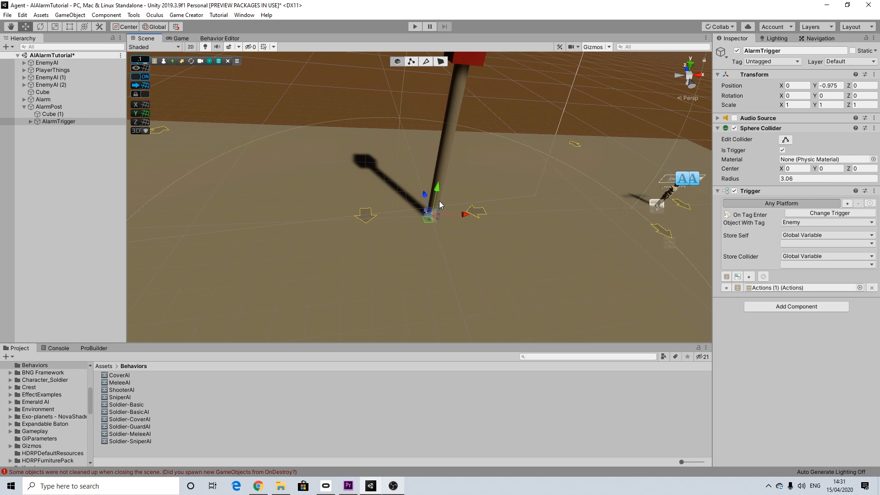
pyautogui.scroll(-3, 427, 206)
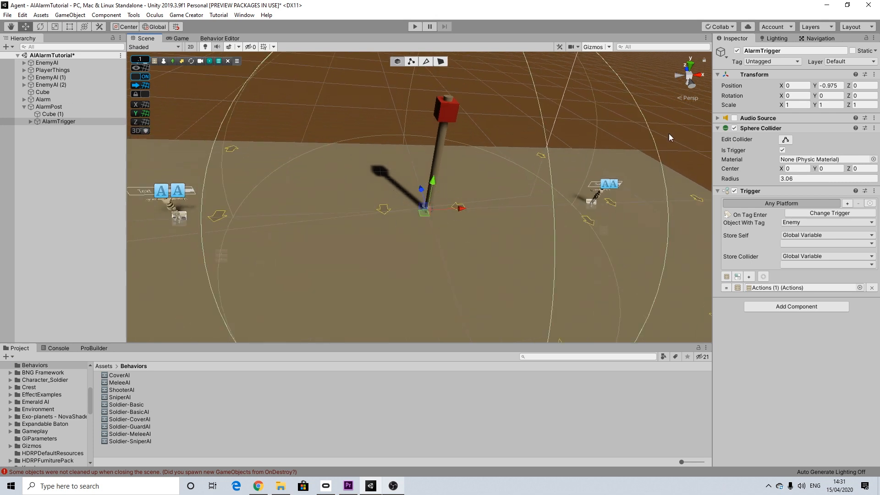
pyautogui.scroll(5, 402, 216)
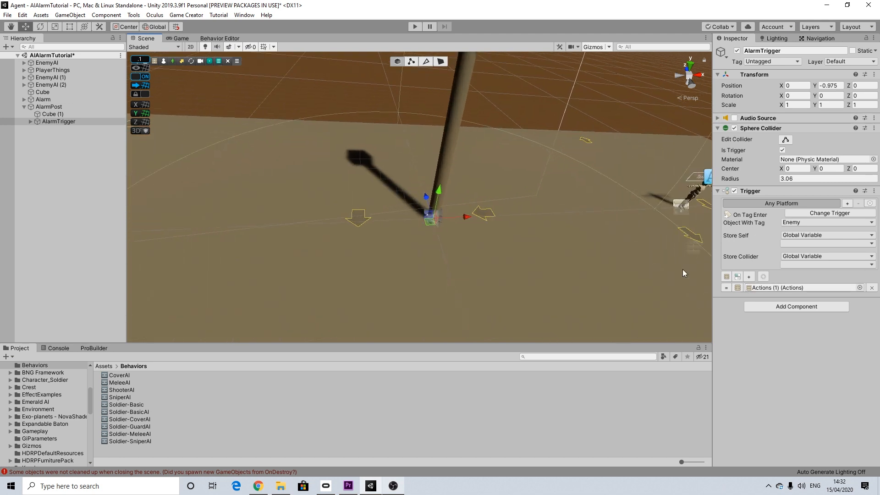
# Add an Update Behavior action to Actions (1) under AlarmTrigger and set its Behavior to Invoker.
pyautogui.click(30, 121)
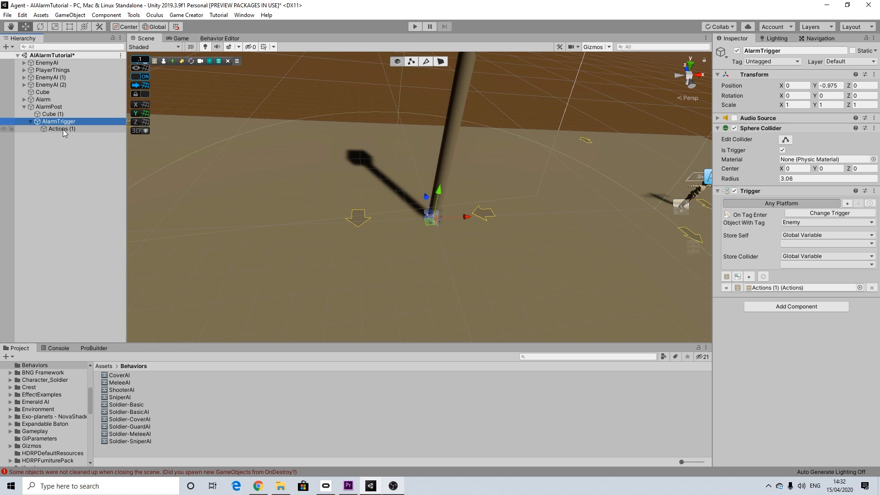
pyautogui.click(62, 129)
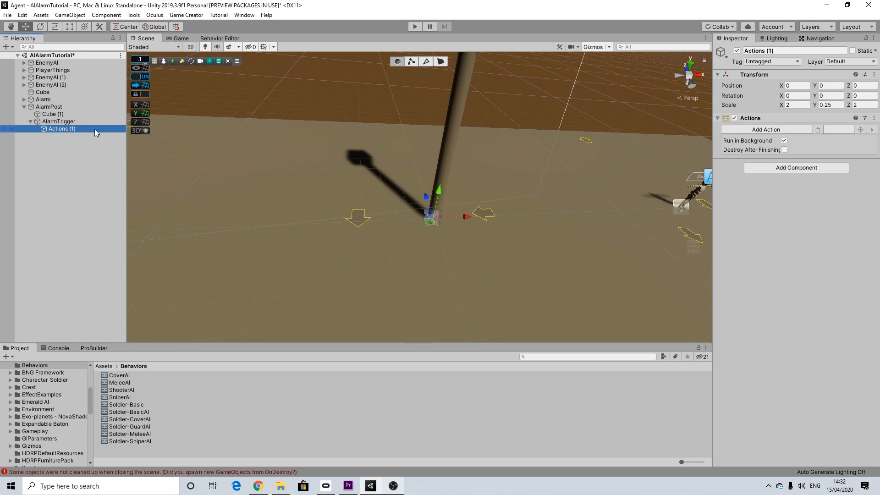
pyautogui.click(754, 132)
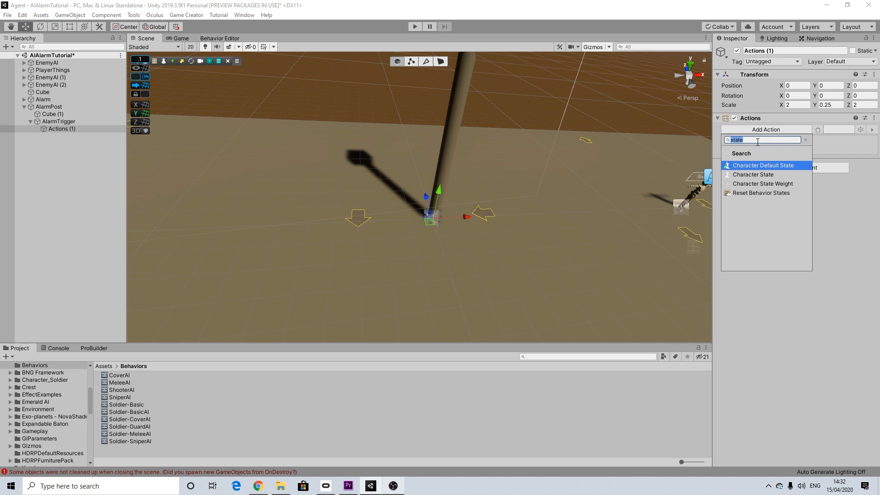
pyautogui.press('BackSpace')
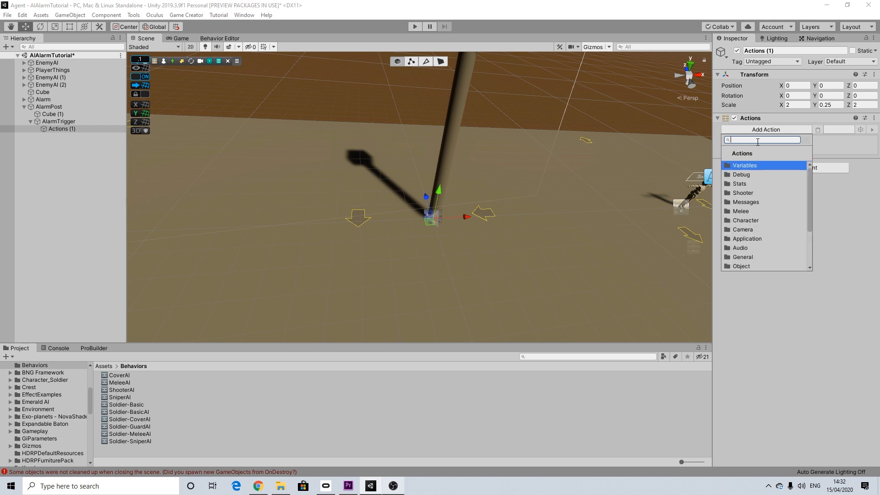
pyautogui.scroll(-3, 752, 224)
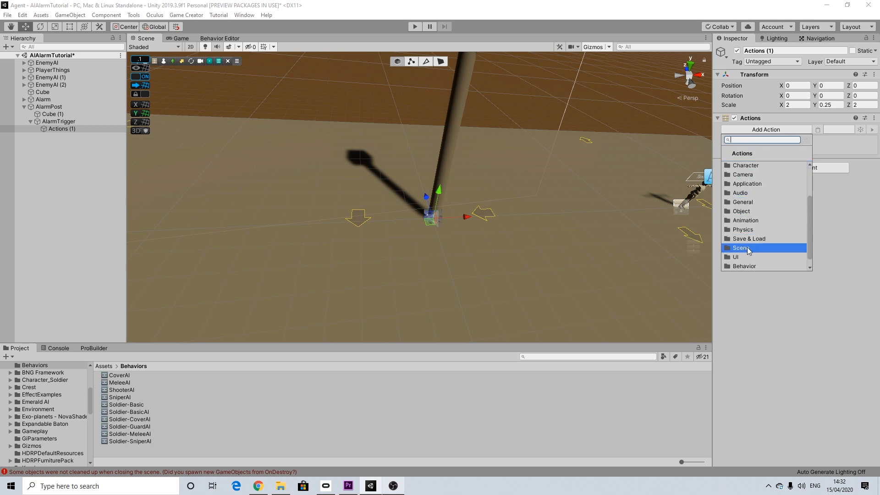
pyautogui.click(745, 258)
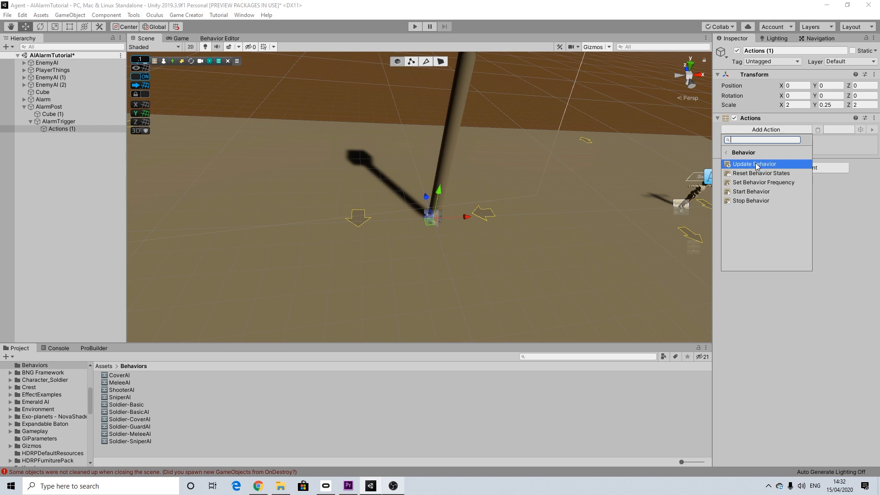
pyautogui.click(756, 166)
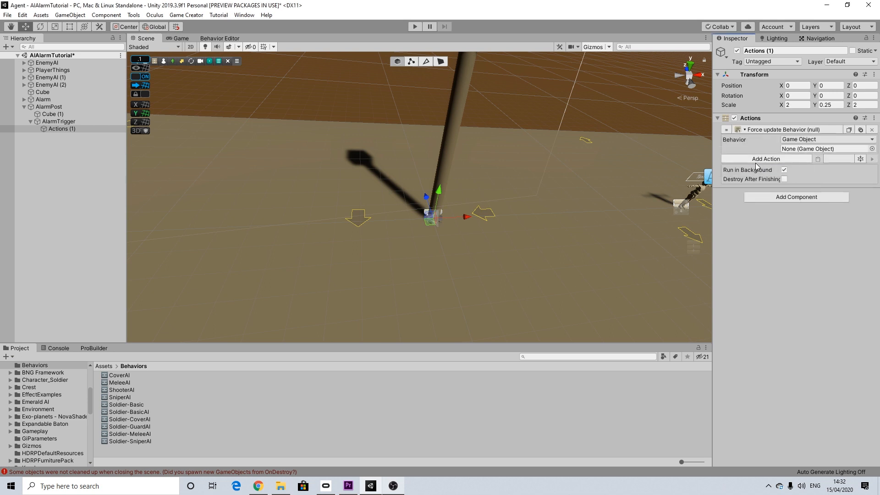
pyautogui.click(801, 140)
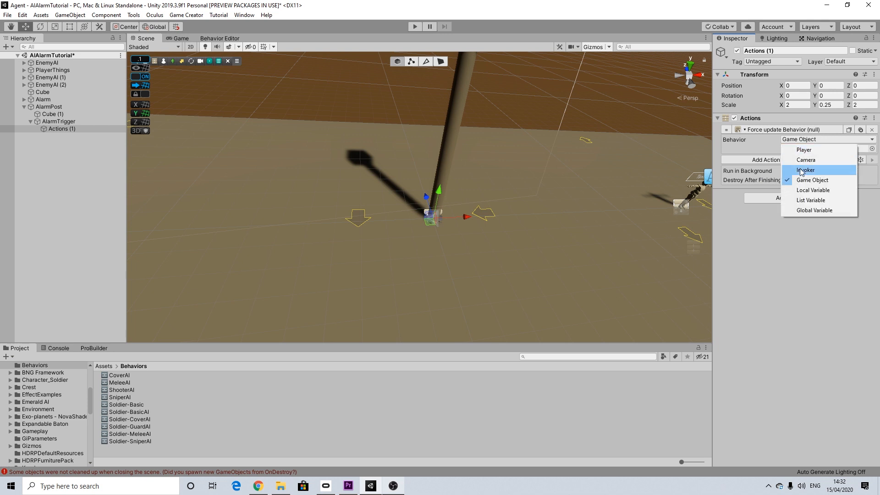
pyautogui.click(802, 171)
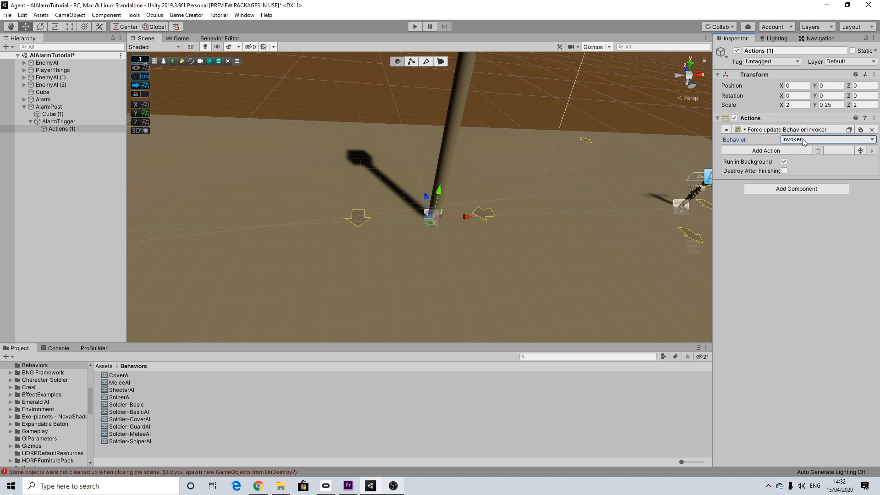
pyautogui.scroll(-4, 569, 167)
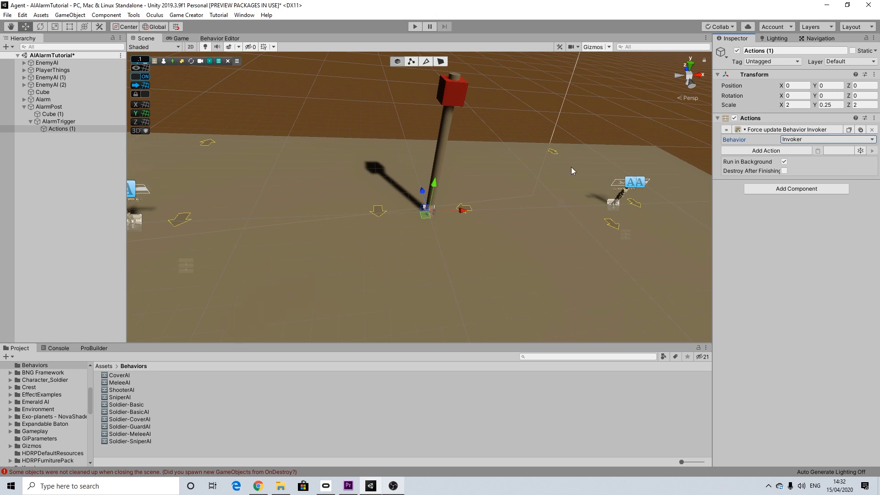
pyautogui.scroll(3, 523, 189)
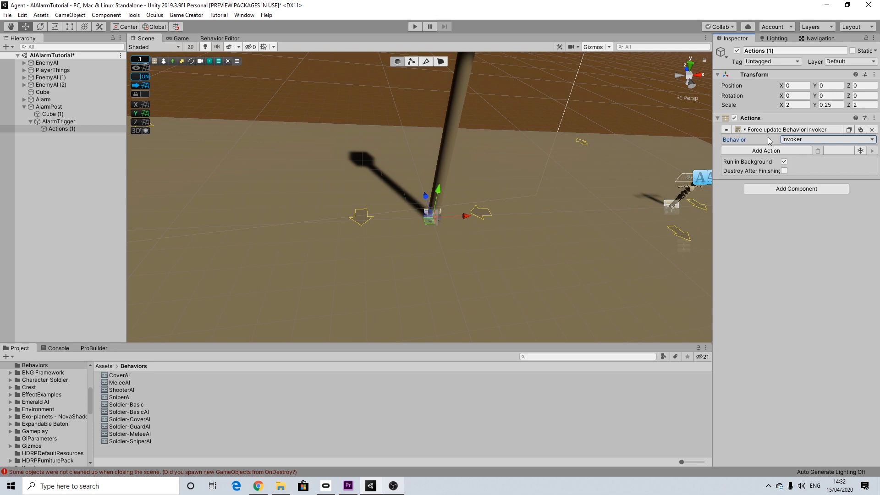
pyautogui.scroll(-3, 459, 195)
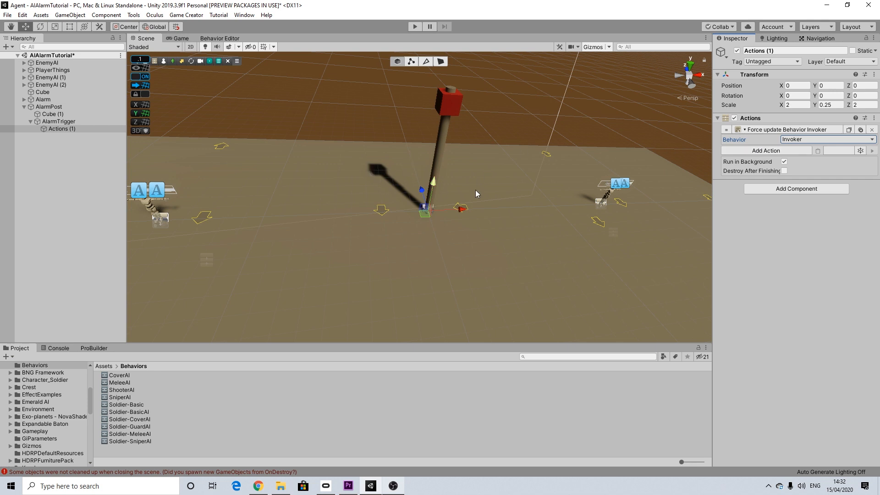
# Add a character Change Property action below the behavior update in Actions (1).
pyautogui.click(758, 152)
pyautogui.write('can')
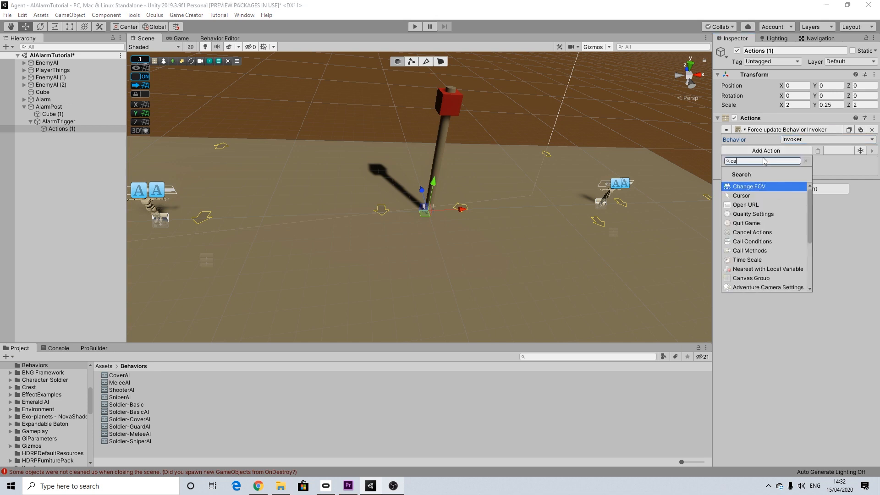
pyautogui.press('BackSpace')
pyautogui.press('BackSpace')
pyautogui.press('BackSpace')
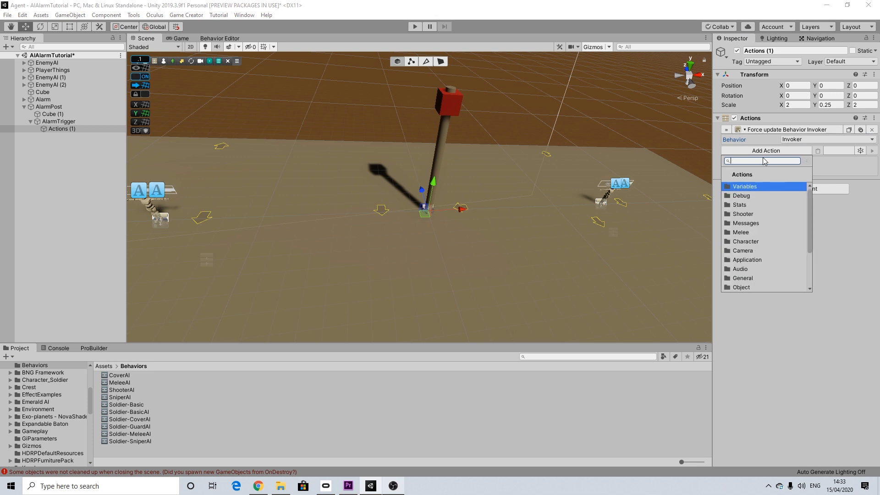
pyautogui.click(766, 241)
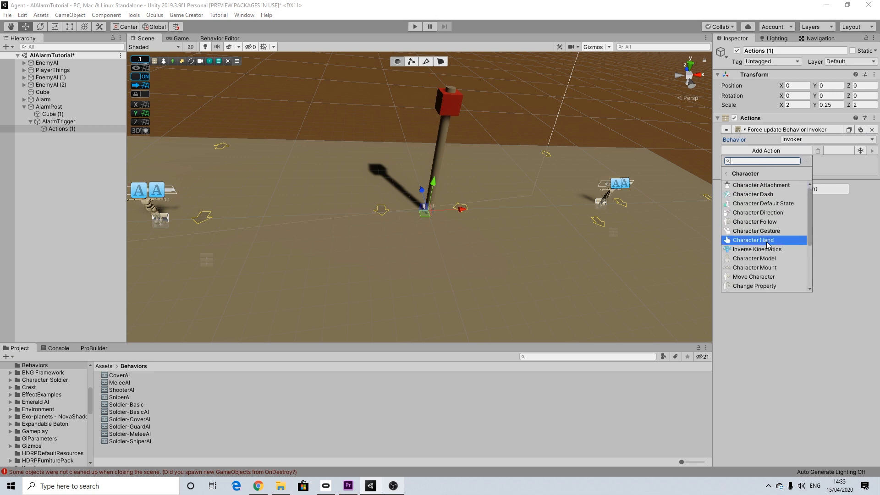
pyautogui.scroll(-2, 767, 265)
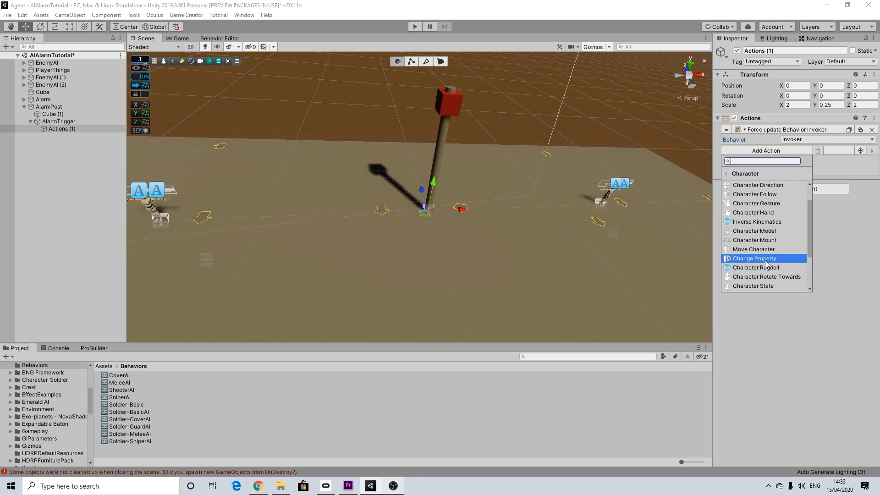
pyautogui.click(766, 259)
# Set the Change Property action's target to Invoker and its property to Can Run, with the value enabled.
pyautogui.click(791, 162)
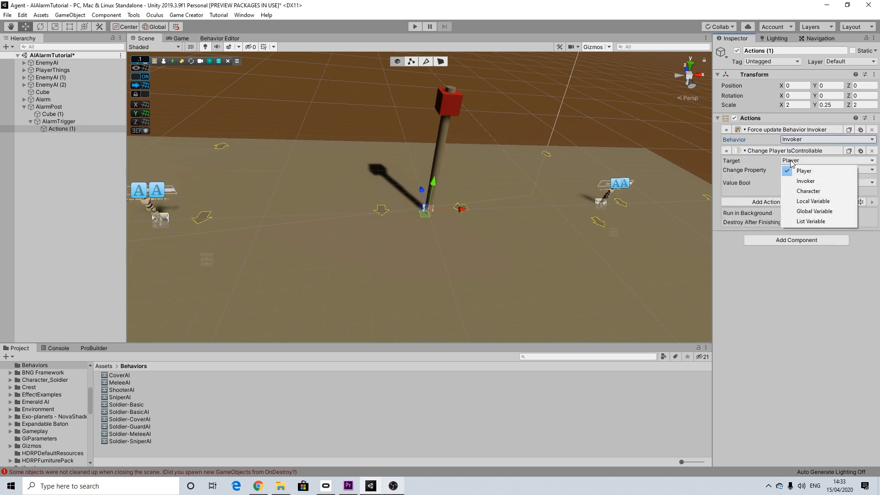
pyautogui.click(804, 181)
pyautogui.click(796, 169)
pyautogui.click(800, 188)
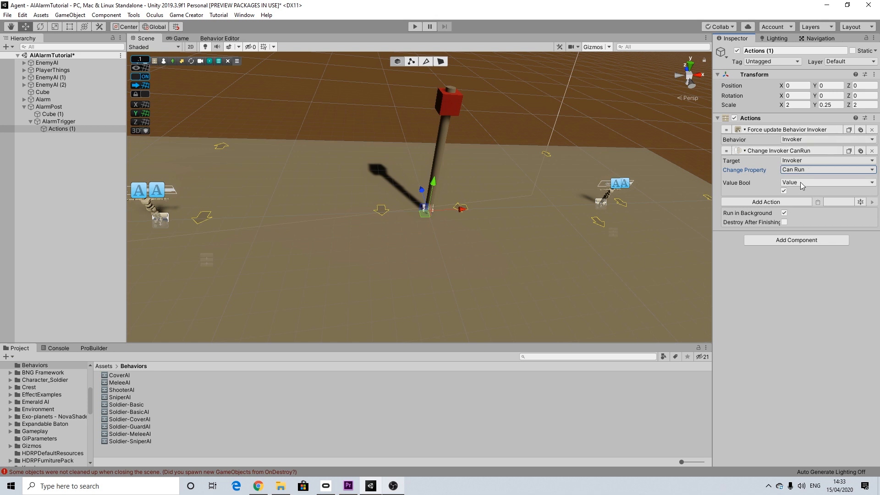
pyautogui.click(784, 191)
# Search the actions for "move" and add a Move Character action below the Can Run change.
pyautogui.click(765, 202)
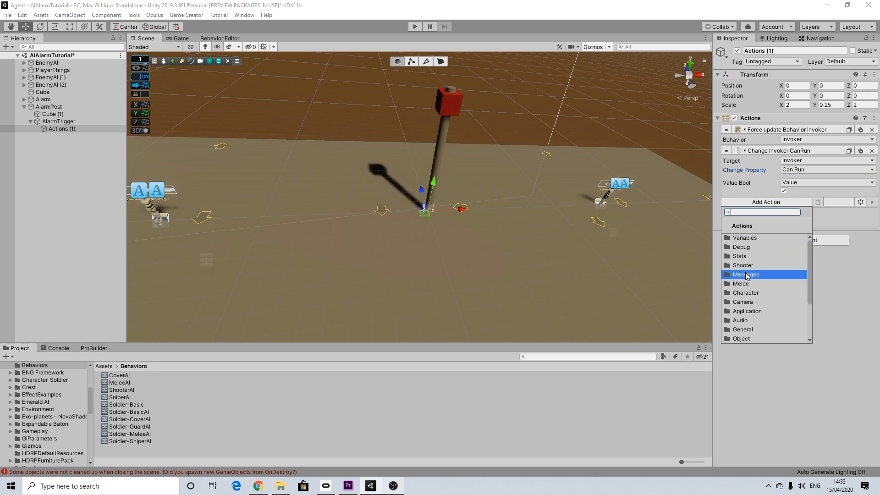
pyautogui.click(744, 293)
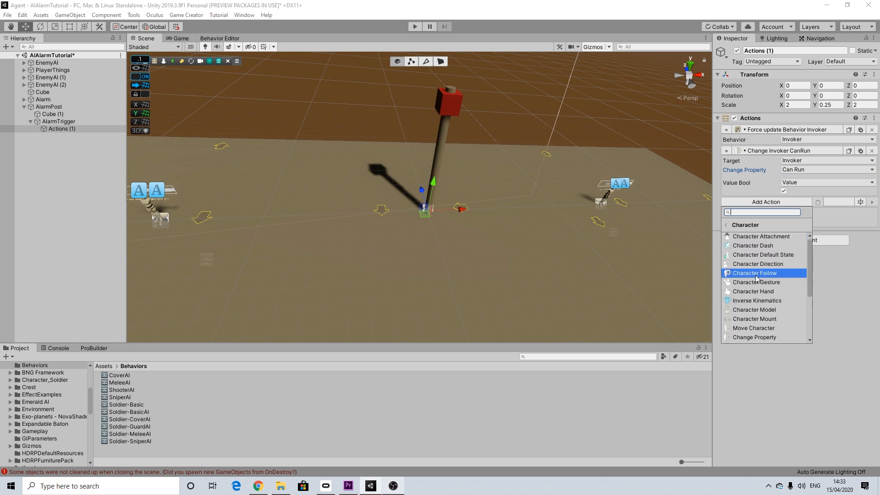
pyautogui.scroll(-1, 754, 295)
pyautogui.scroll(1, 765, 305)
pyautogui.scroll(-1, 773, 284)
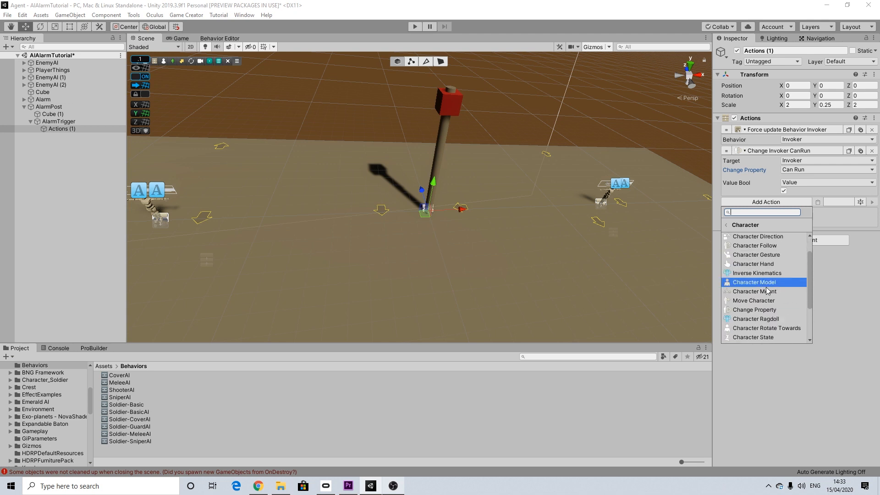
pyautogui.moveTo(811, 275); pyautogui.dragTo(812, 303)
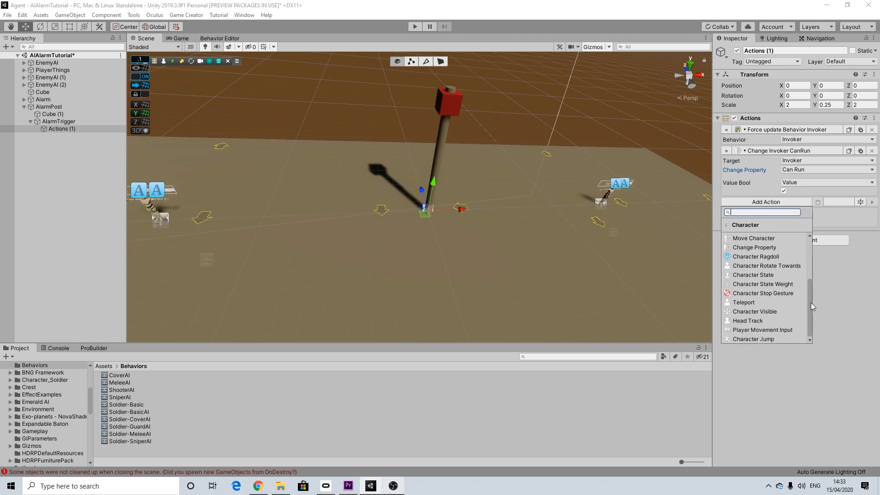
pyautogui.write('move')
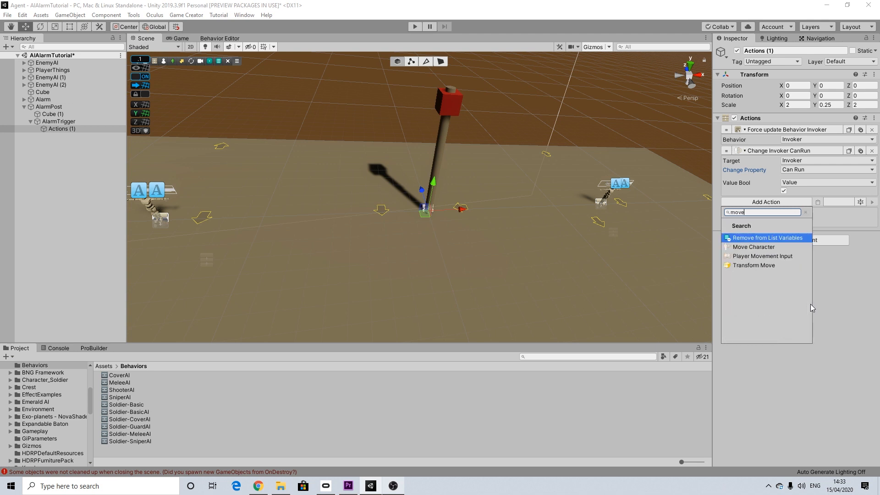
pyautogui.click(746, 245)
# Set the Move Character action's target to Invoker and its destination type to Marker.
pyautogui.click(794, 212)
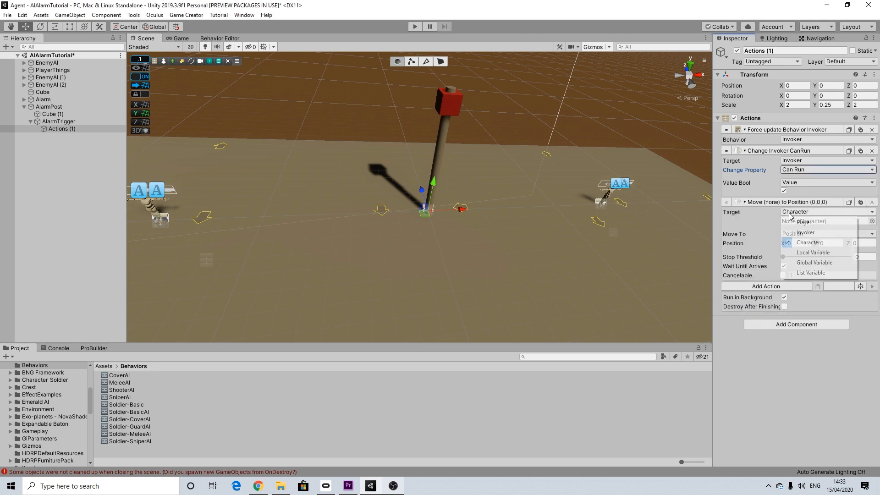
pyautogui.click(792, 230)
pyautogui.click(809, 225)
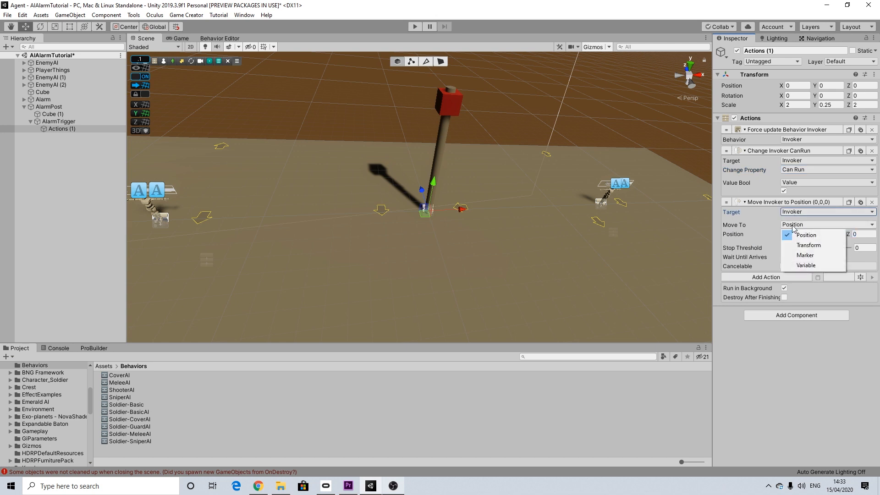
pyautogui.click(807, 255)
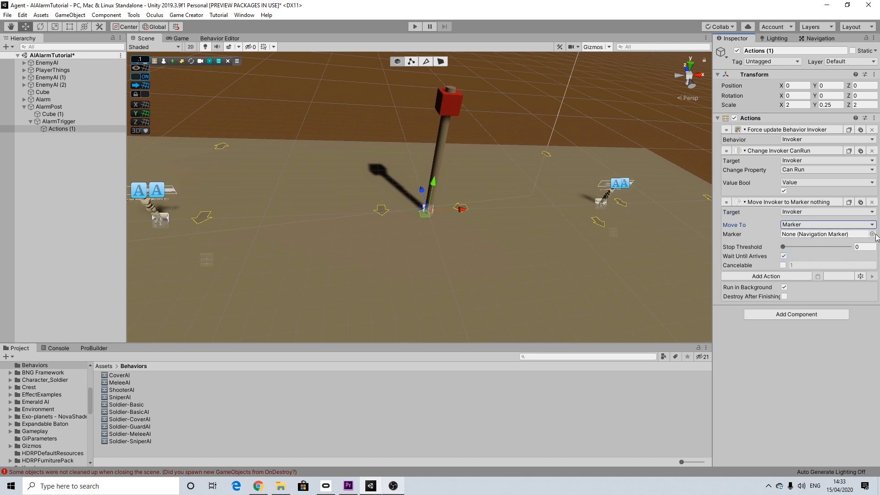
# Examine the enemy beside the directional light up close and check the contents of the PlayerThings group.
pyautogui.moveTo(475, 271); pyautogui.dragTo(485, 224, button='middle')
pyautogui.scroll(-5, 485, 224)
pyautogui.moveTo(483, 278); pyautogui.dragTo(460, 200, button='middle')
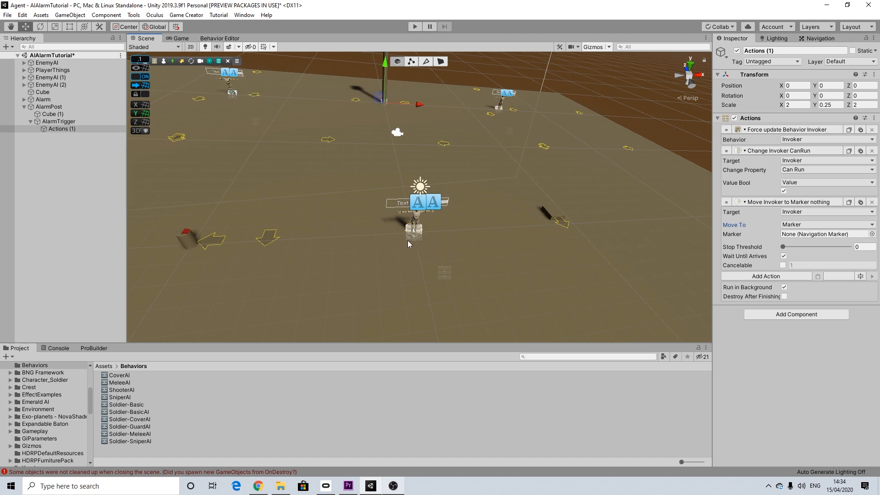
pyautogui.scroll(8, 408, 240)
pyautogui.moveTo(385, 251); pyautogui.dragTo(411, 232, button='middle')
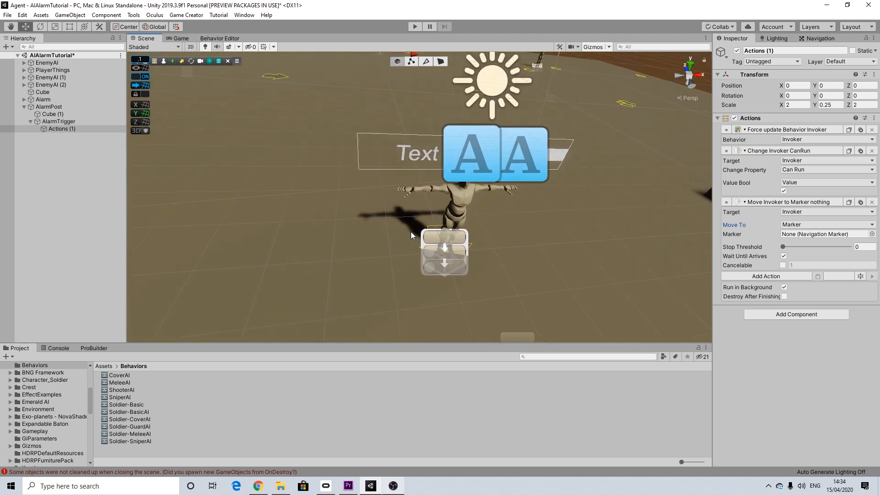
pyautogui.scroll(2, 437, 228)
pyautogui.scroll(4, 436, 229)
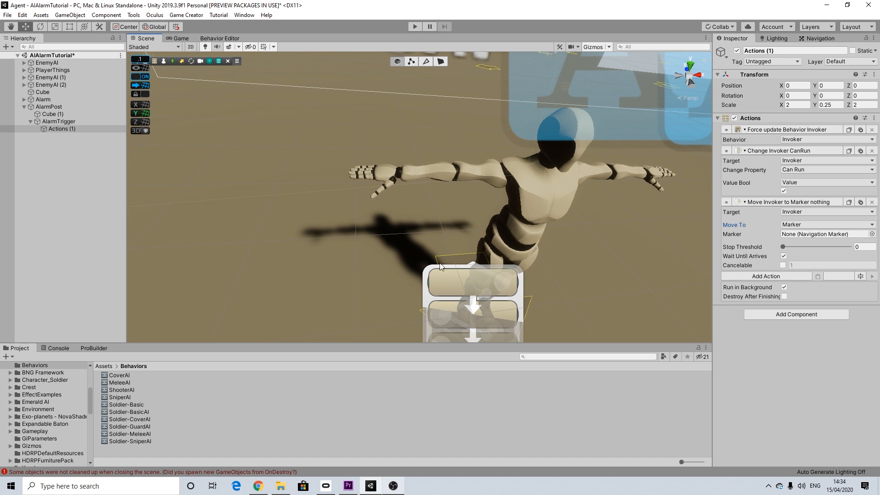
pyautogui.click(24, 70)
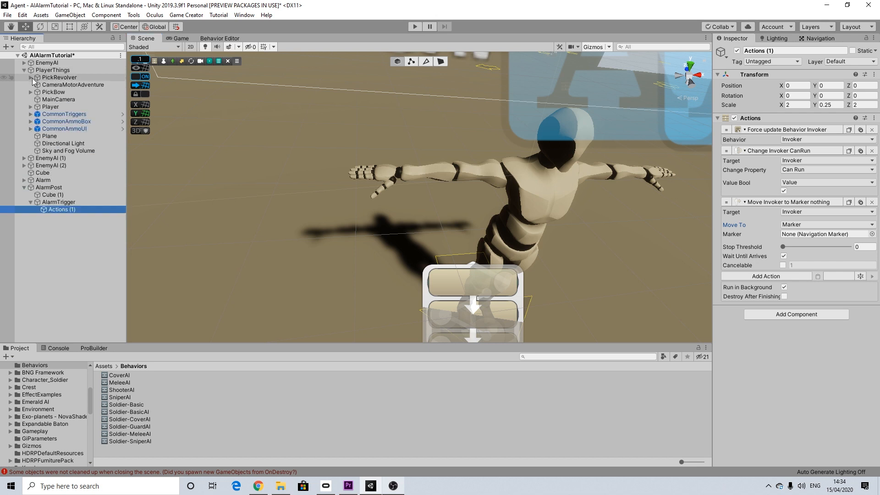
pyautogui.click(24, 70)
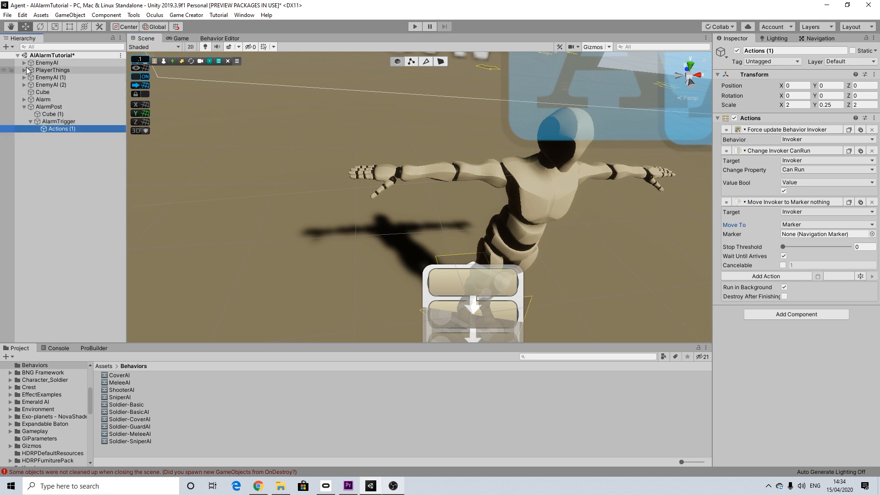
# Assign Marker1 from EnemyAI's ActionsPatrol group as the destination marker of the Move Character action.
pyautogui.click(24, 64)
pyautogui.moveTo(56, 107)
pyautogui.mouseDown()
pyautogui.moveTo(457, 154)
pyautogui.moveTo(804, 237)
pyautogui.mouseUp()
pyautogui.scroll(-5, 353, 185)
pyautogui.scroll(-5, 352, 185)
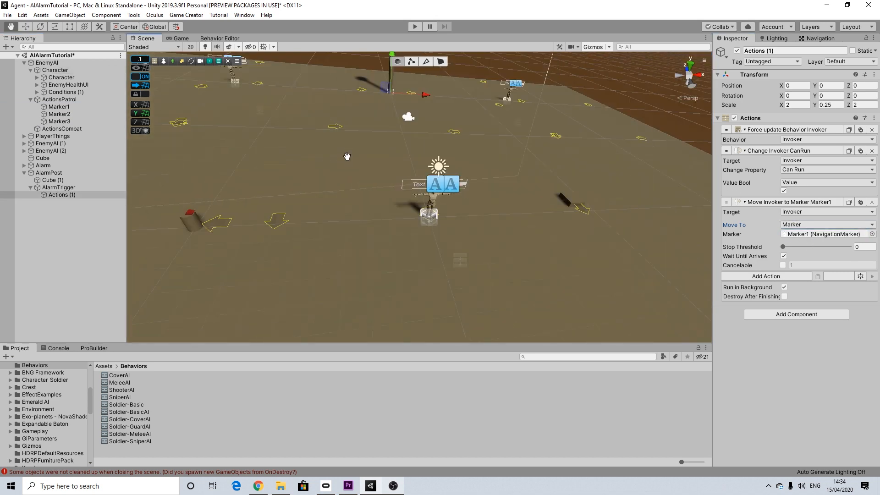
# Locate the assigned Marker1 in the hierarchy and examine the layout of enemies, patrol markers and the alarm post.
pyautogui.click(806, 235)
pyautogui.scroll(-4, 456, 240)
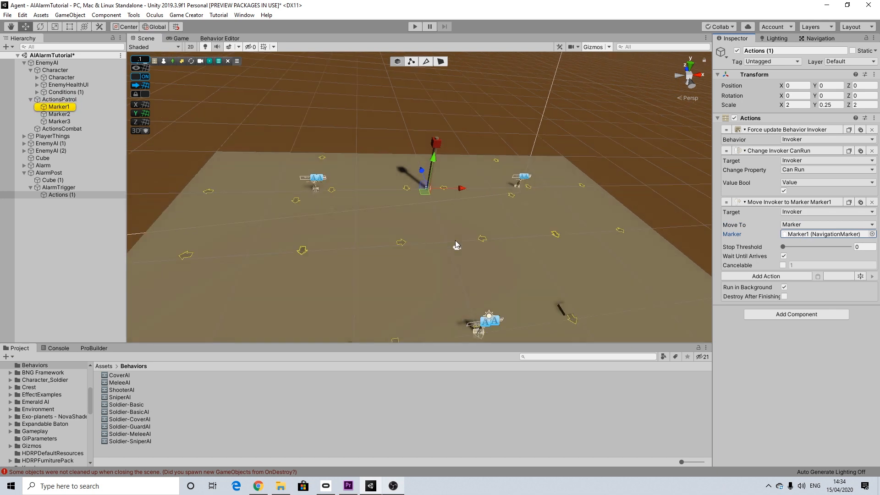
pyautogui.scroll(3, 477, 316)
pyautogui.moveTo(478, 315); pyautogui.dragTo(460, 258, button='middle')
pyautogui.scroll(4, 454, 252)
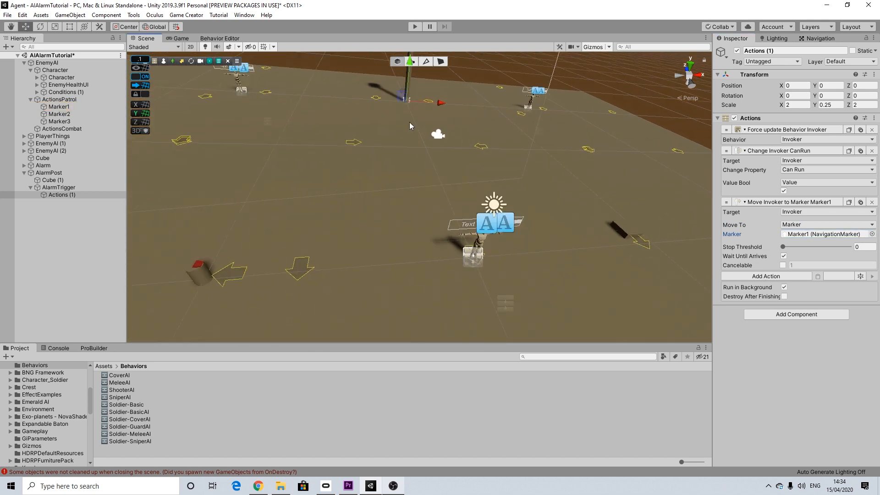
pyautogui.press('f')
pyautogui.scroll(-2, 448, 179)
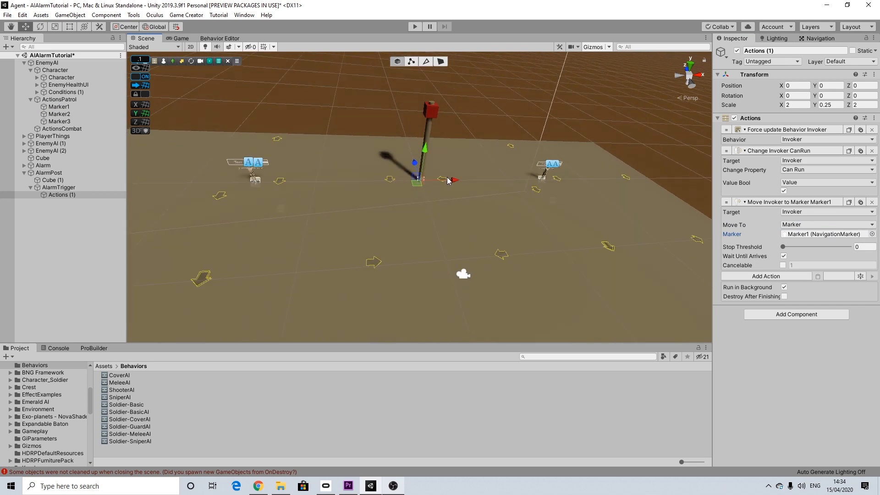
pyautogui.scroll(-3, 448, 180)
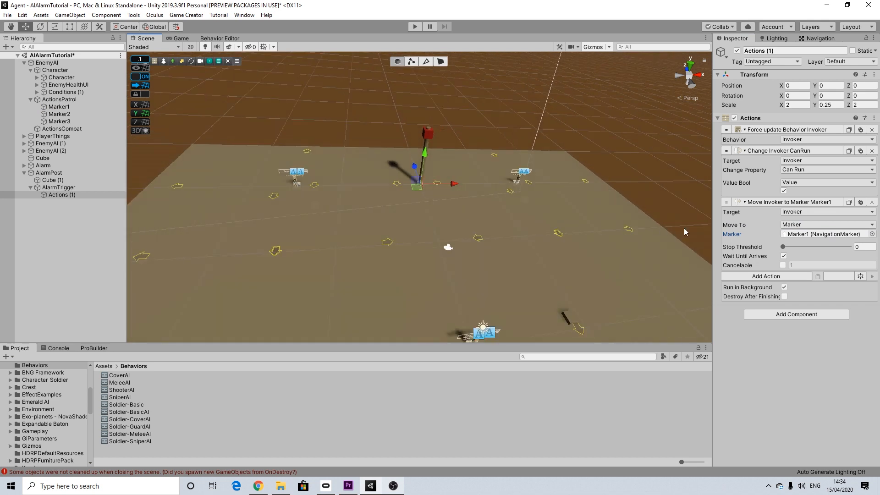
# Search the actions for "wait", add a Wait action below the marker move and set its time to 2 seconds.
pyautogui.click(775, 277)
pyautogui.write('wait')
pyautogui.click(748, 314)
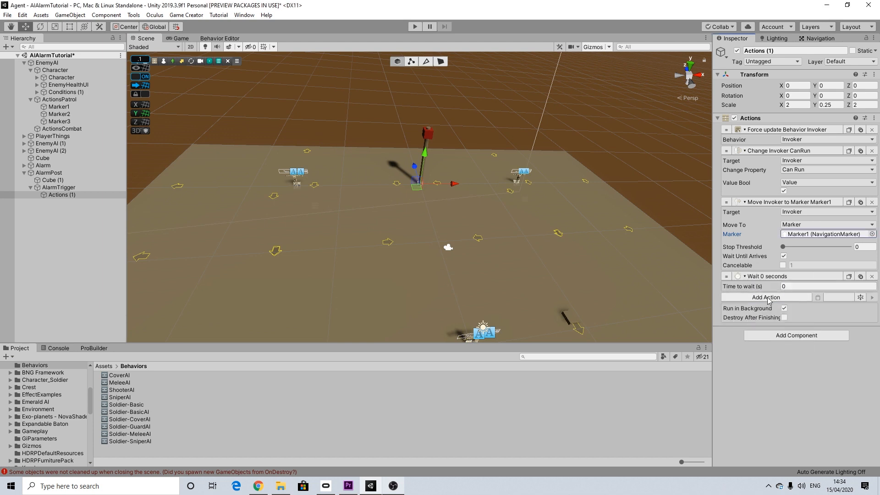
pyautogui.write('2')
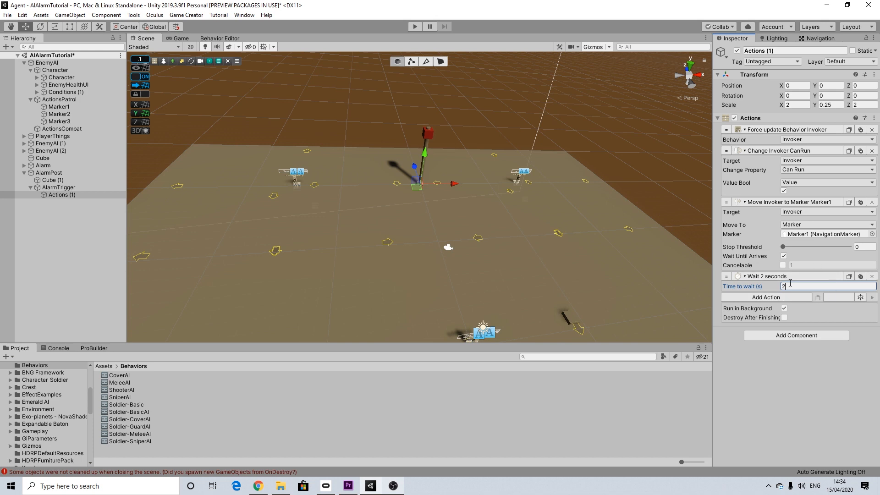
# Select the AlarmTrigger object under AlarmPost and deactivate it.
pyautogui.moveTo(548, 323); pyautogui.dragTo(518, 223, button='middle')
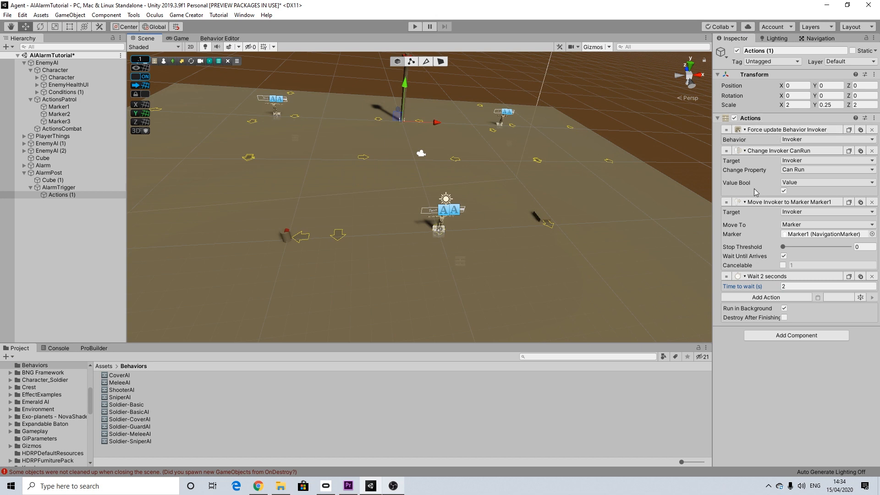
pyautogui.scroll(2, 666, 198)
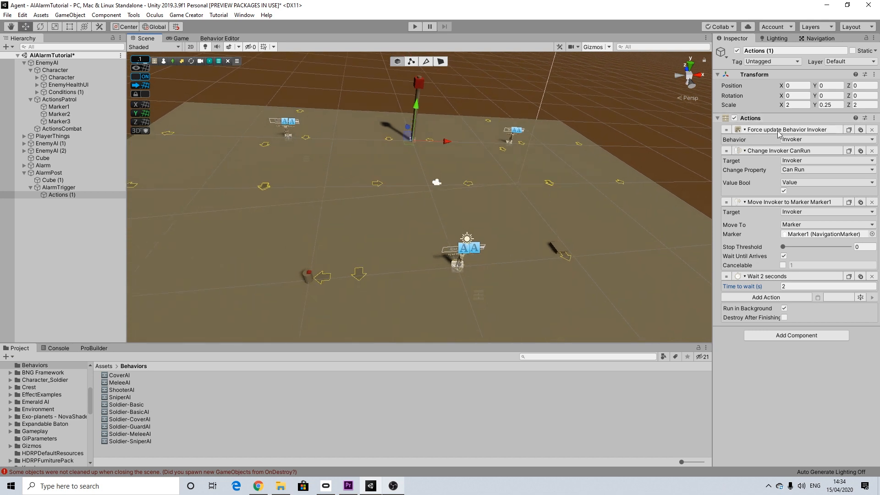
pyautogui.moveTo(461, 133); pyautogui.dragTo(486, 170, button='middle')
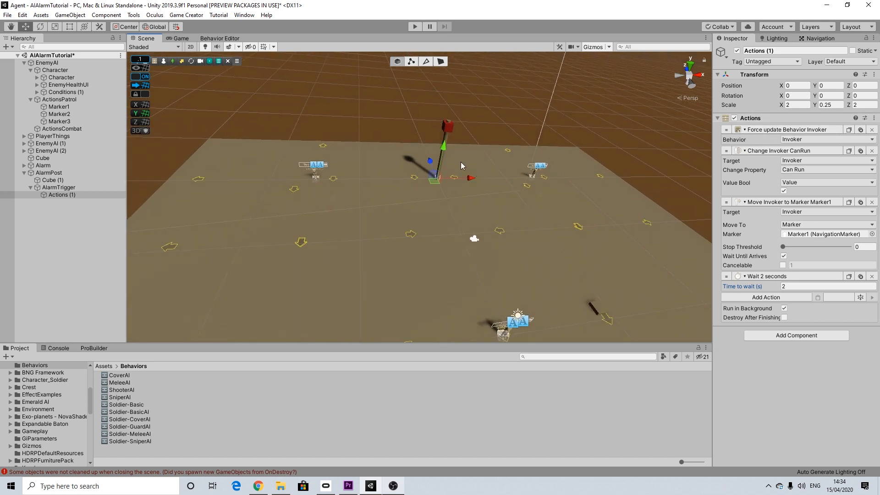
pyautogui.click(59, 187)
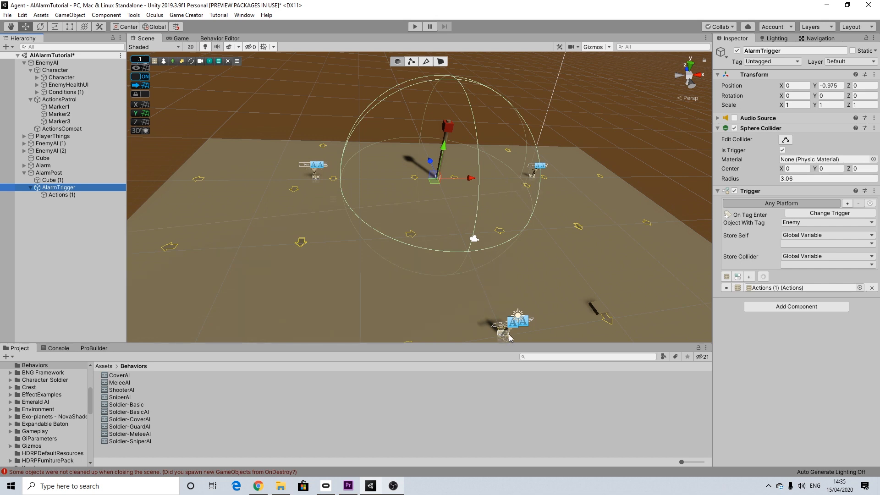
pyautogui.moveTo(532, 331); pyautogui.dragTo(514, 259, button='middle')
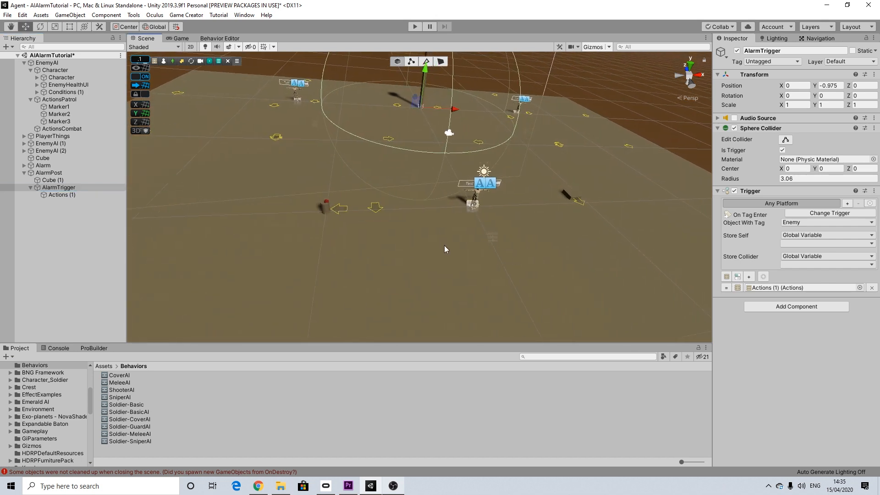
pyautogui.moveTo(446, 181); pyautogui.dragTo(476, 247, button='middle')
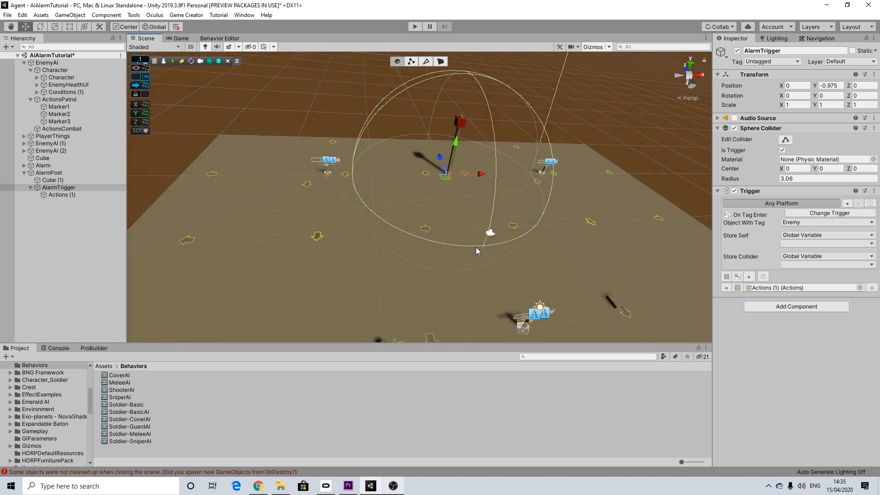
pyautogui.scroll(3, 469, 237)
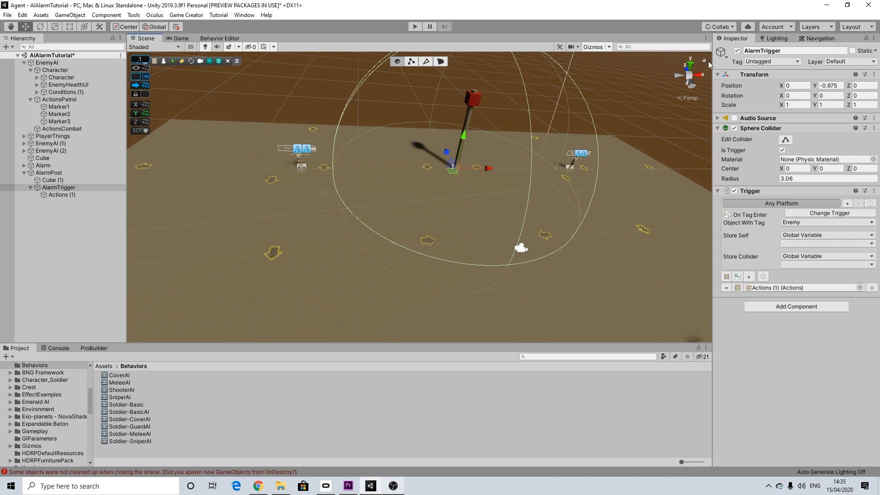
pyautogui.click(737, 51)
pyautogui.scroll(-3, 412, 164)
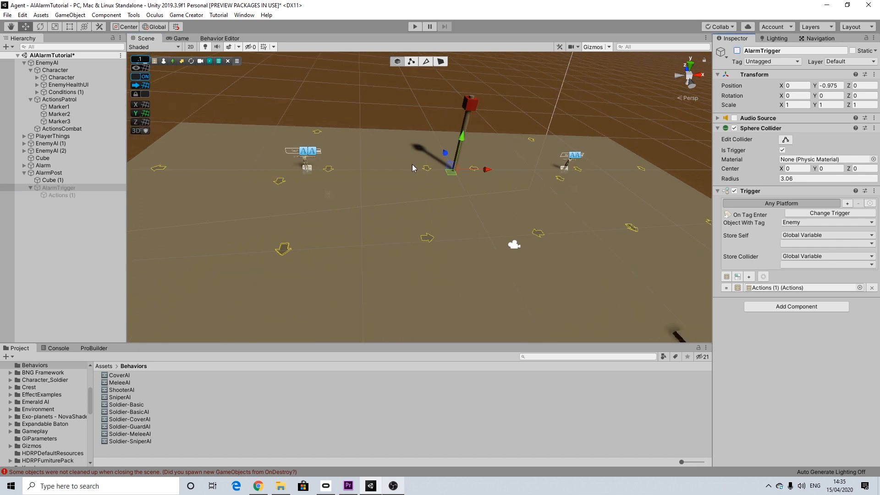
pyautogui.scroll(-3, 471, 245)
pyautogui.moveTo(521, 283); pyautogui.dragTo(508, 249, button='middle')
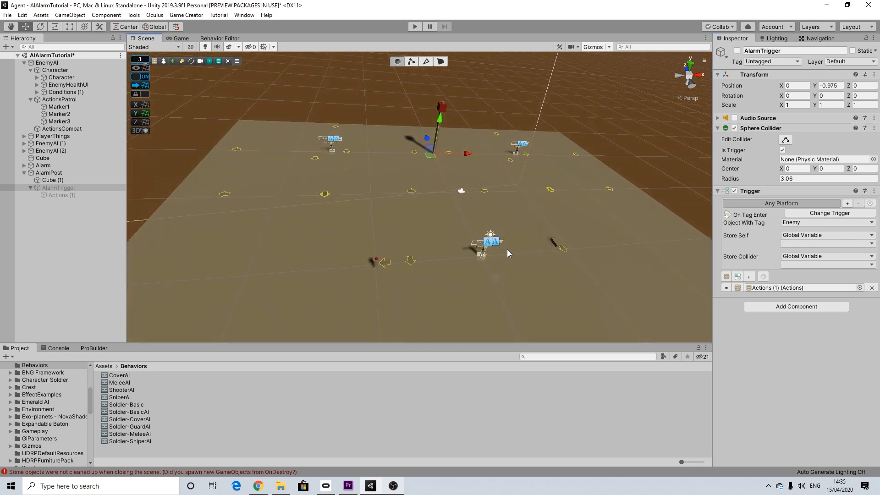
pyautogui.scroll(3, 468, 286)
pyautogui.moveTo(499, 291); pyautogui.dragTo(489, 242, button='middle')
pyautogui.scroll(2, 501, 210)
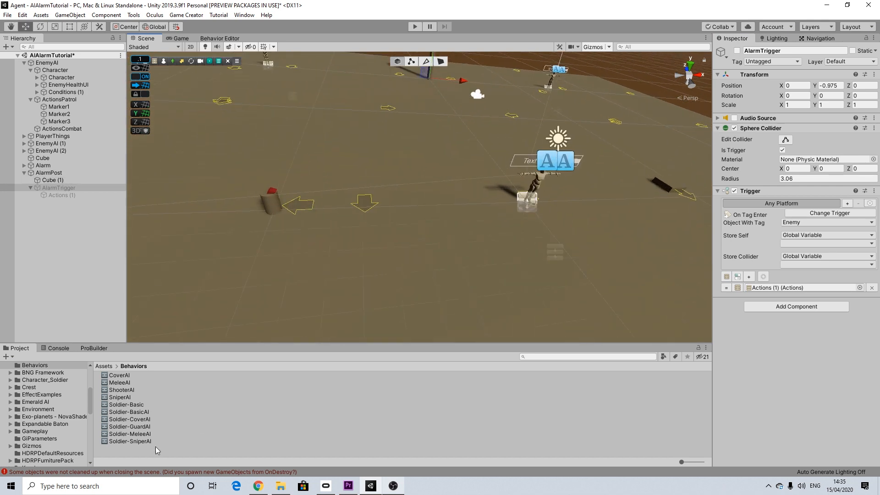
# Create a Game Creator behavior asset named GuardAI in the Behaviors folder and open its graph.
pyautogui.rightClick(133, 453)
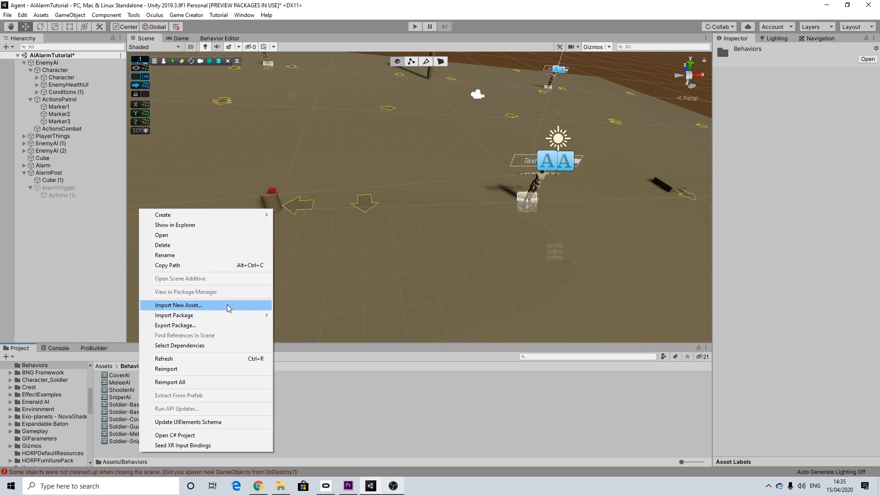
pyautogui.moveTo(255, 218)
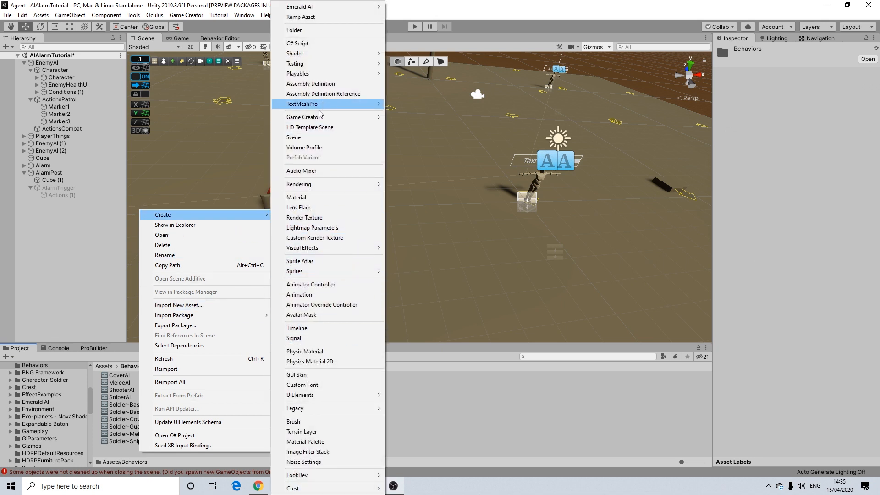
pyautogui.moveTo(366, 121)
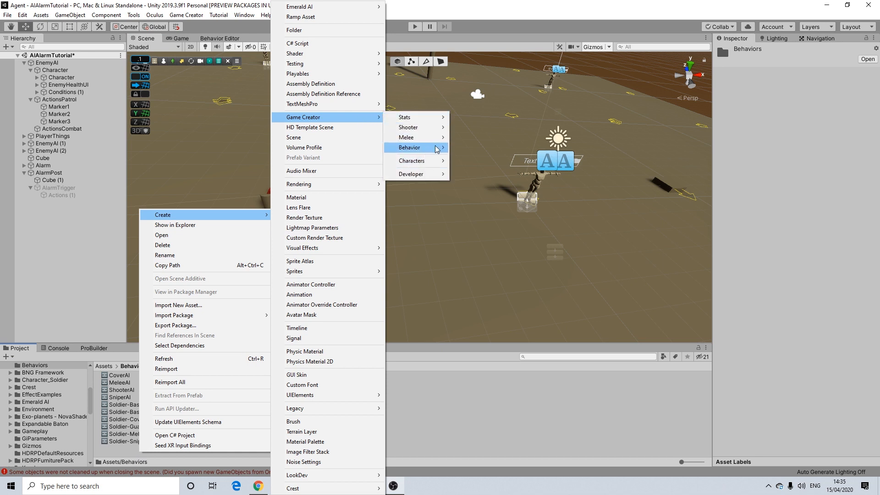
pyautogui.moveTo(435, 149)
pyautogui.click(473, 149)
pyautogui.write('GuardAI')
pyautogui.press('Return')
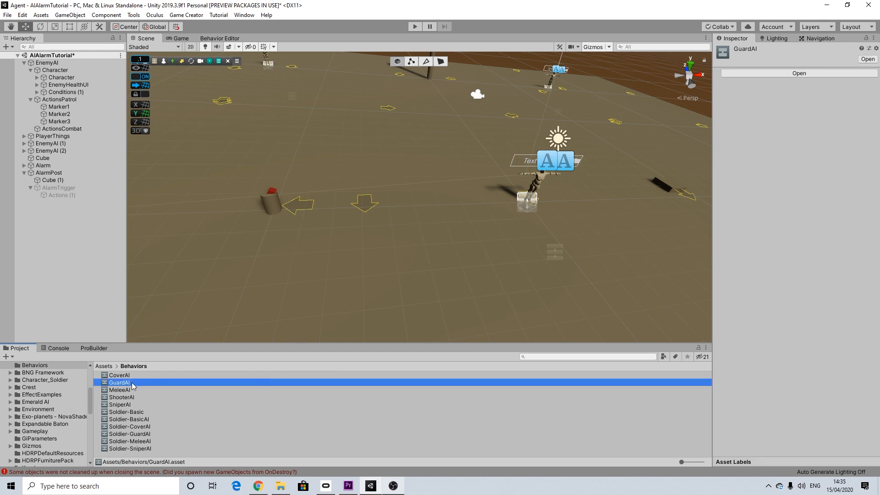
pyautogui.doubleClick(119, 383)
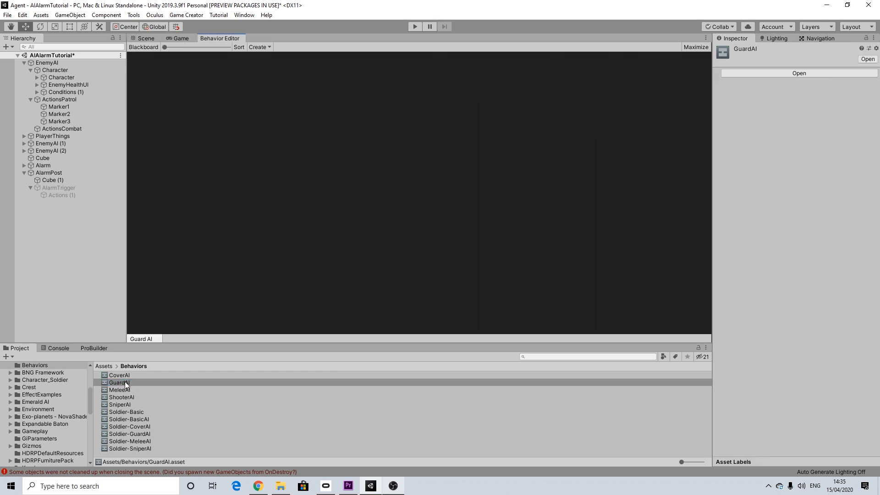
# Add a root Entry node to the GuardAI graph and connect a Selector composite node beneath it.
pyautogui.click(269, 47)
pyautogui.click(278, 55)
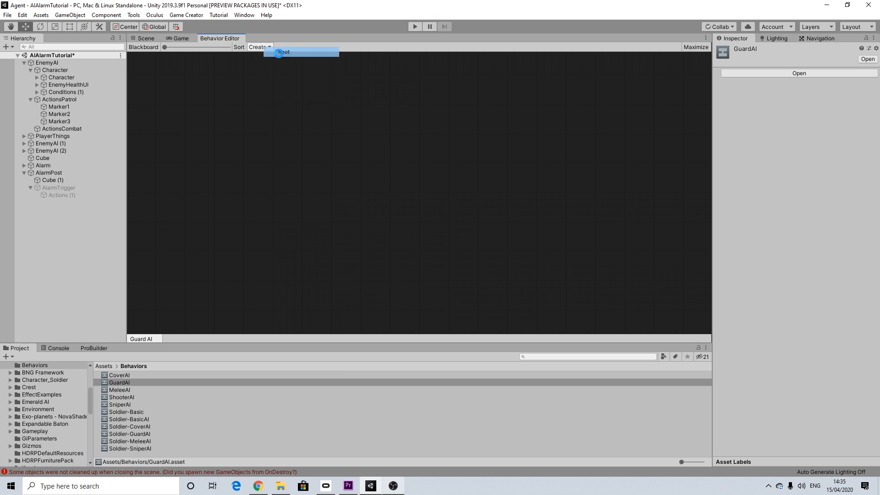
pyautogui.moveTo(268, 54); pyautogui.dragTo(361, 81)
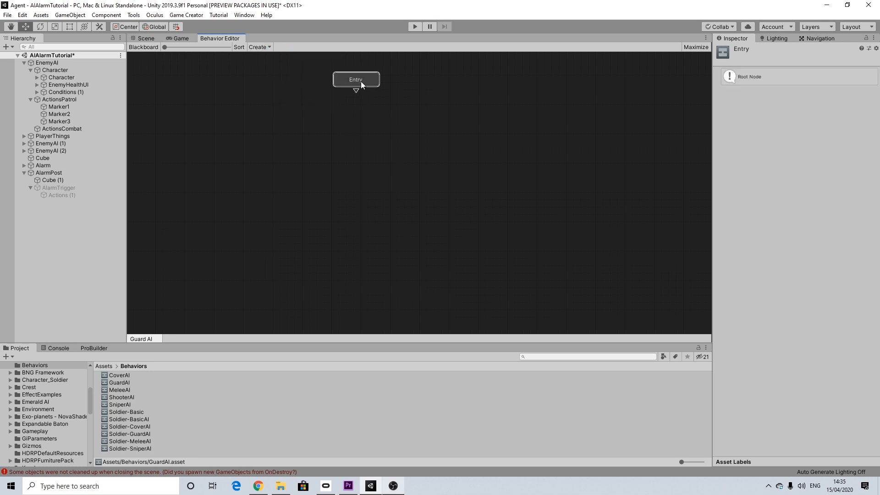
pyautogui.moveTo(353, 115); pyautogui.dragTo(355, 116)
pyautogui.click(383, 131)
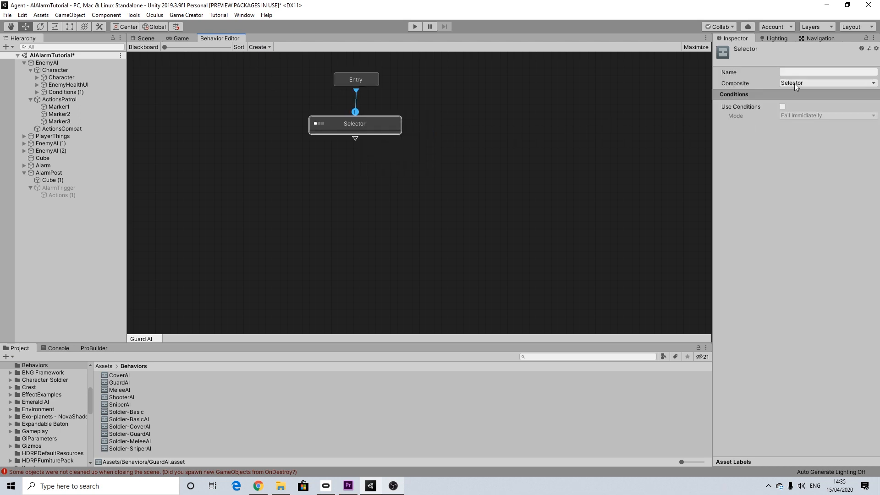
pyautogui.click(794, 83)
pyautogui.click(795, 85)
# Attach three Task nodes beneath the Selector and sort the graph layout.
pyautogui.moveTo(363, 128); pyautogui.dragTo(445, 150)
pyautogui.click(321, 171)
pyautogui.click(382, 172)
pyautogui.click(468, 176)
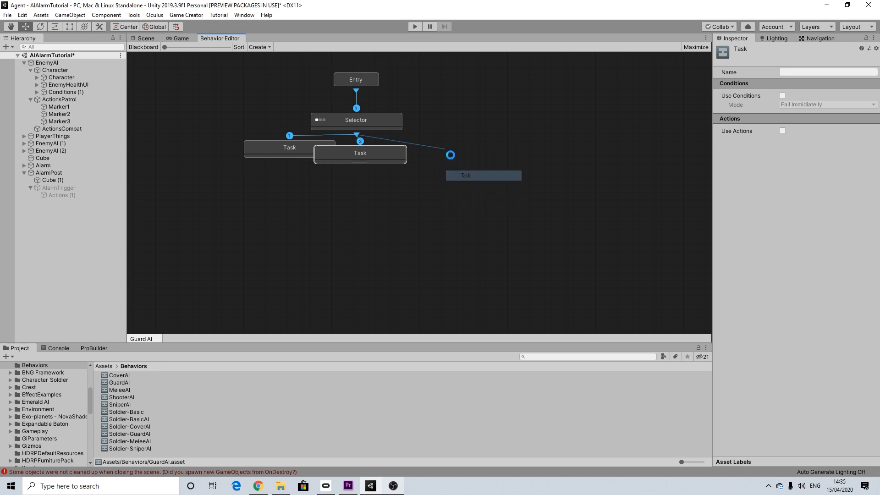
pyautogui.click(239, 47)
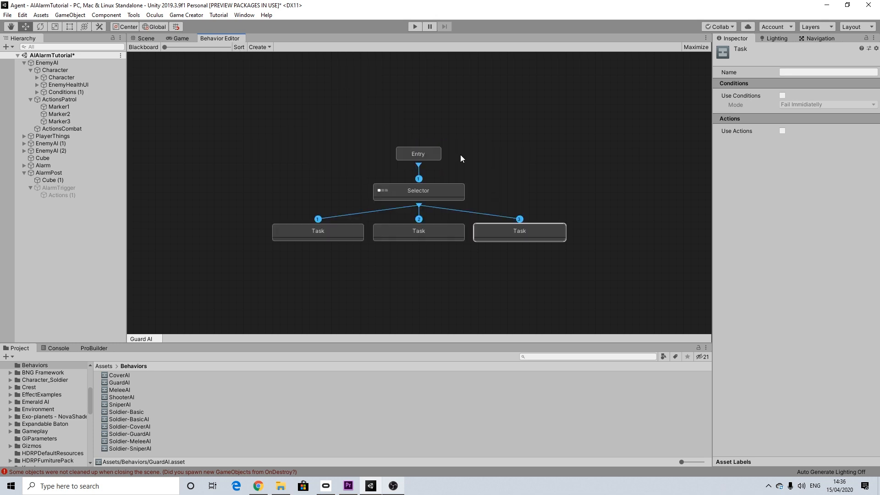
pyautogui.moveTo(406, 260); pyautogui.dragTo(386, 191, button='middle')
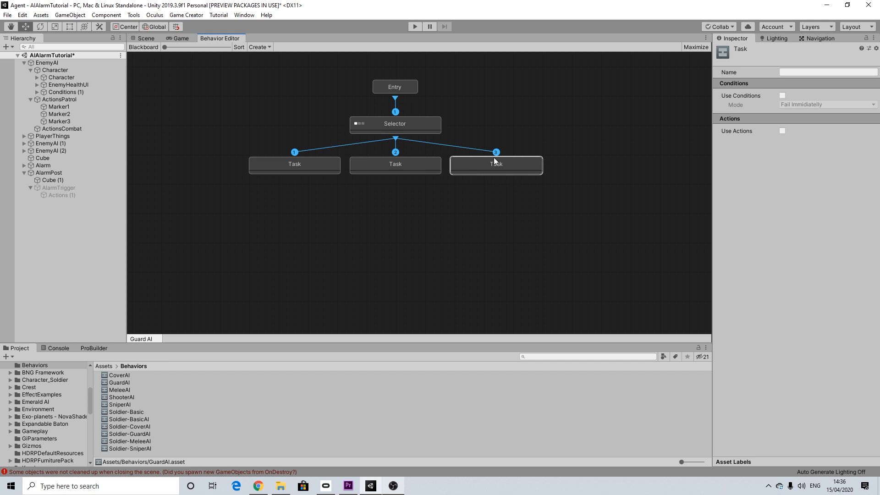
# Enable conditions on the first Task and add a condition checking whether Invoker can see Player.
pyautogui.click(392, 164)
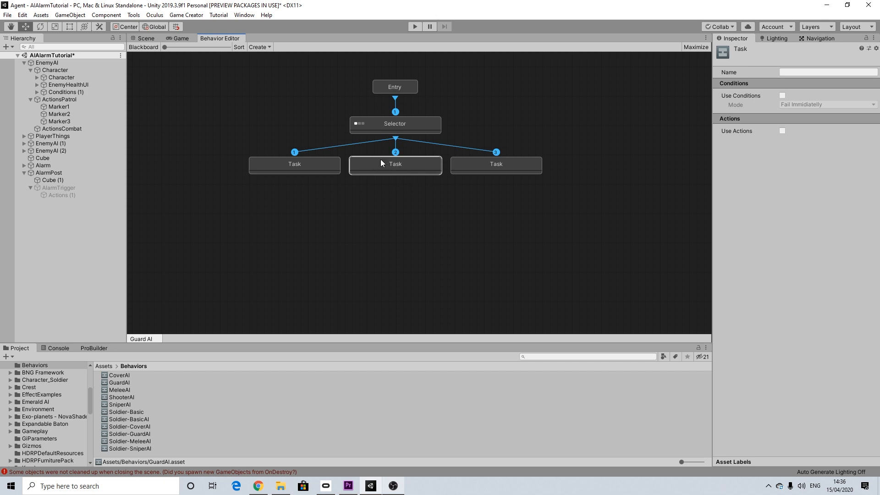
pyautogui.click(329, 166)
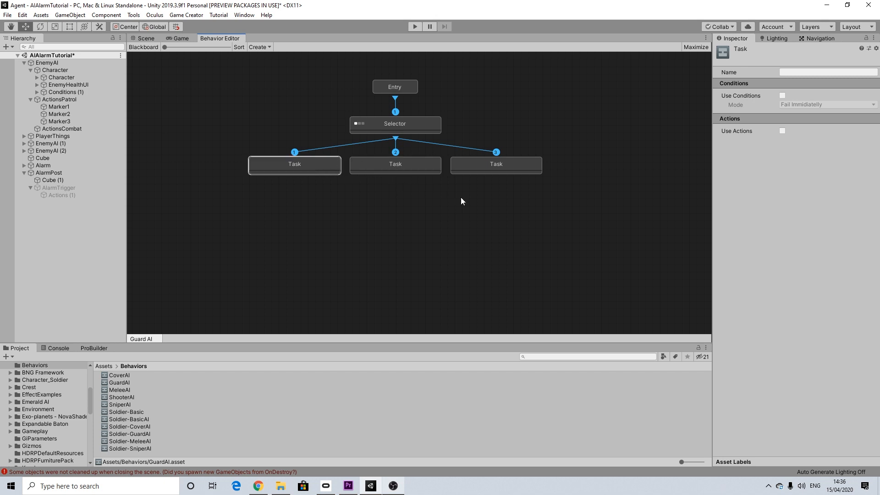
pyautogui.click(783, 95)
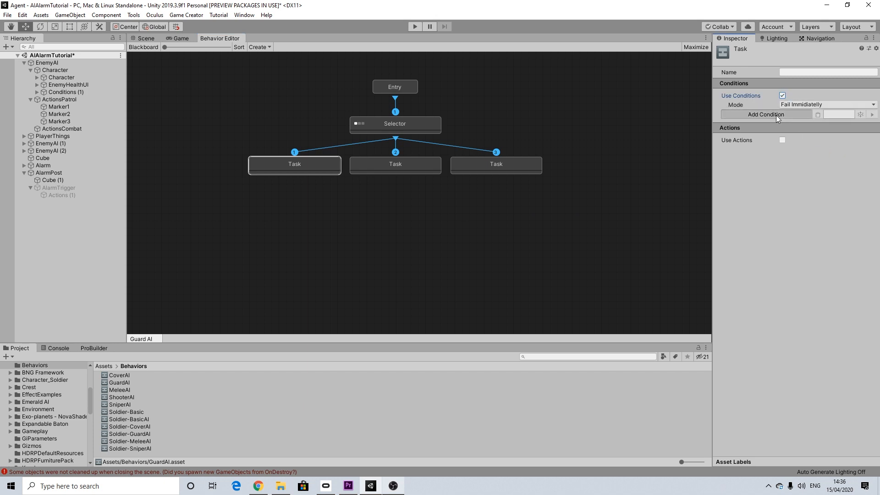
pyautogui.click(777, 116)
pyautogui.write('can')
pyautogui.press('Return')
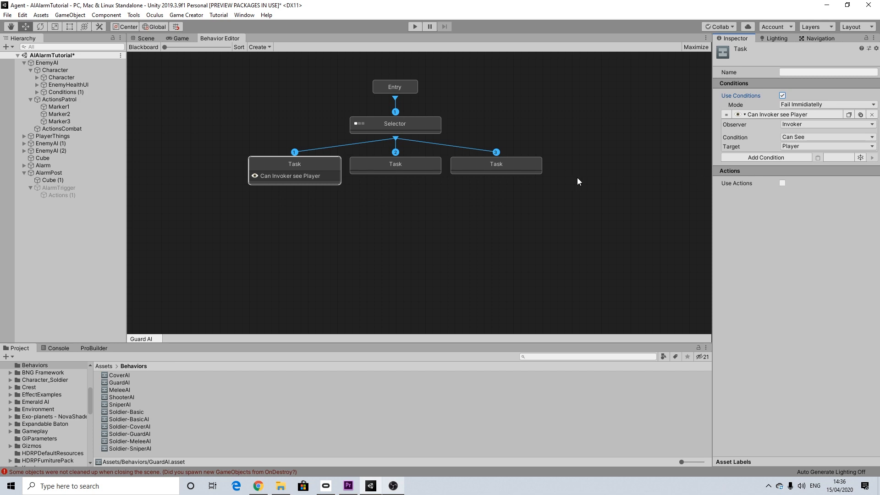
# Enable actions on the first Task and add a Change Property action targeting Invoker with the Can Run property.
pyautogui.moveTo(361, 189); pyautogui.dragTo(391, 193, button='middle')
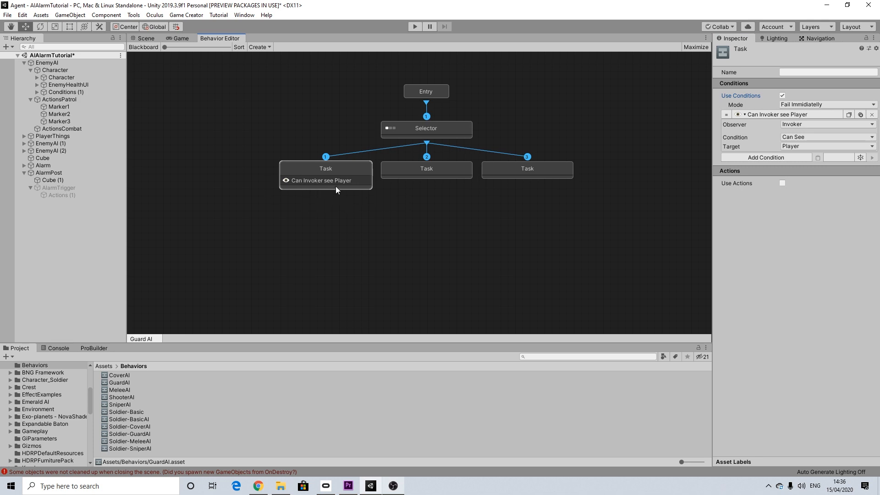
pyautogui.click(783, 184)
pyautogui.click(767, 193)
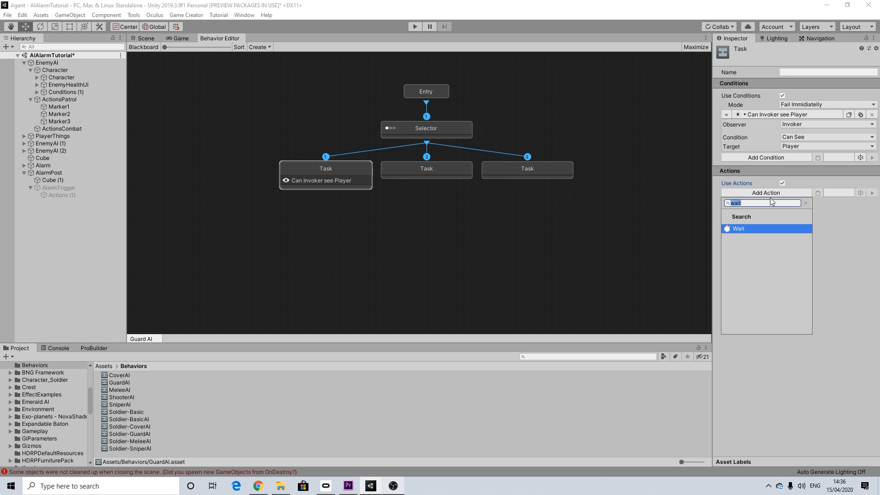
pyautogui.press('BackSpace')
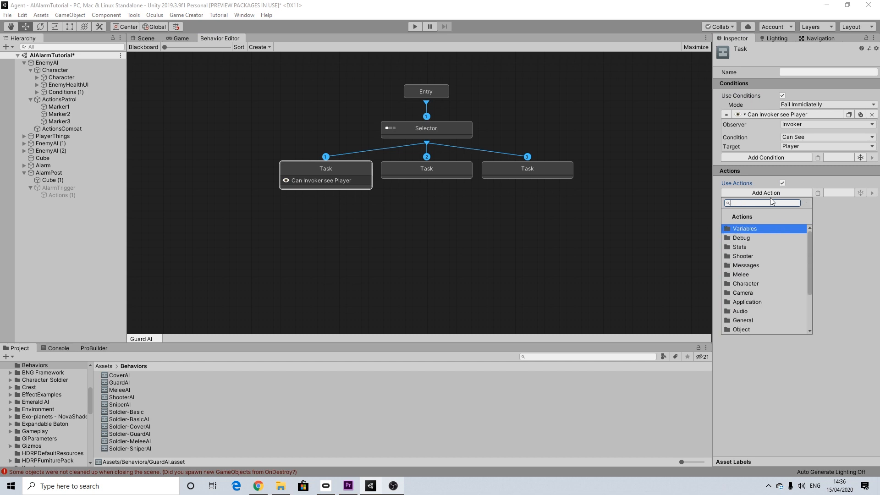
pyautogui.write('change')
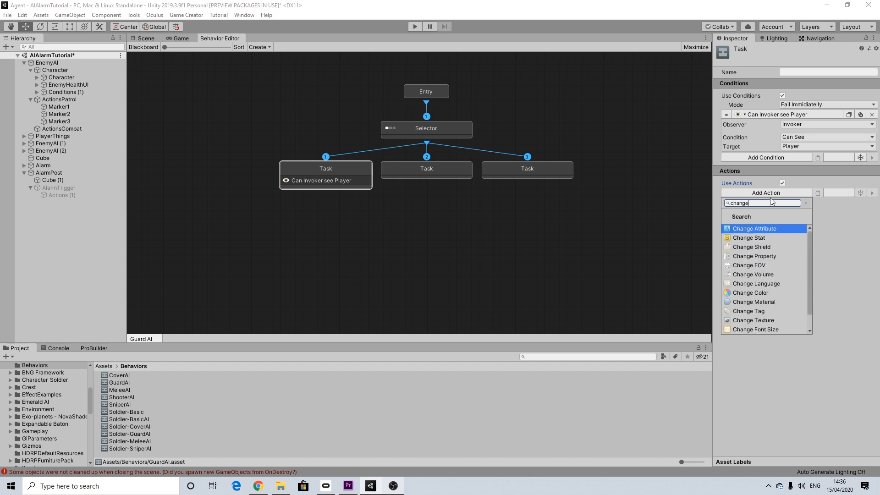
pyautogui.click(757, 255)
pyautogui.click(802, 203)
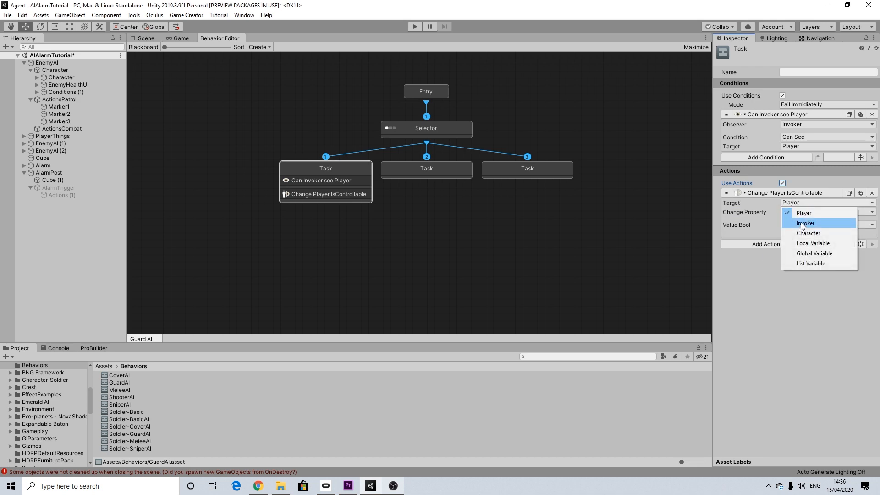
pyautogui.click(802, 224)
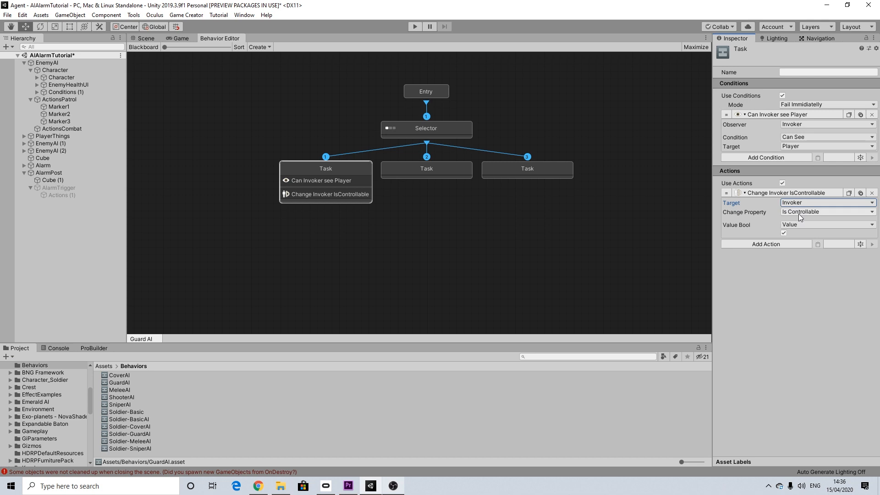
pyautogui.click(798, 212)
pyautogui.click(793, 230)
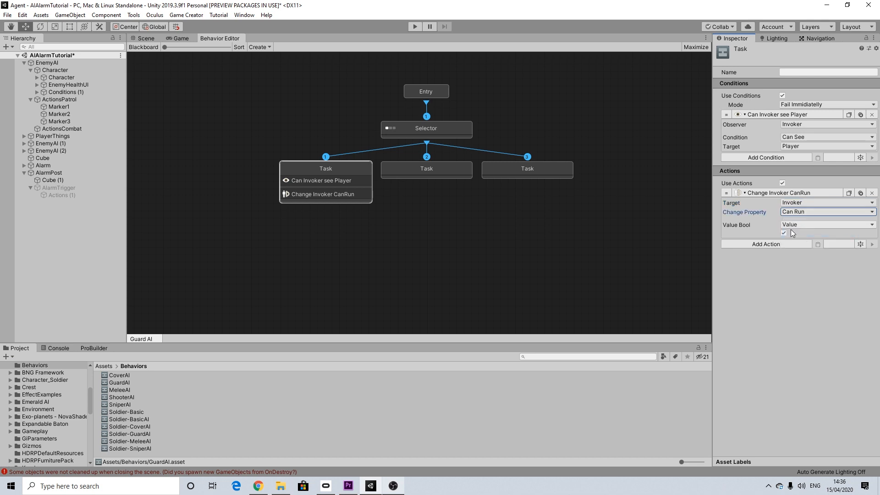
# Add a Character Gesture action to the first Task with Invoker as its character.
pyautogui.click(771, 246)
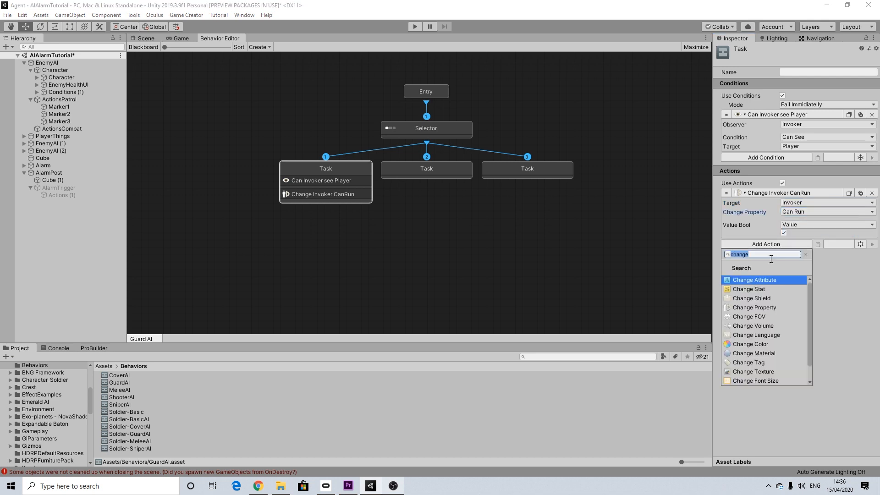
pyautogui.write('gesture')
pyautogui.press('Return')
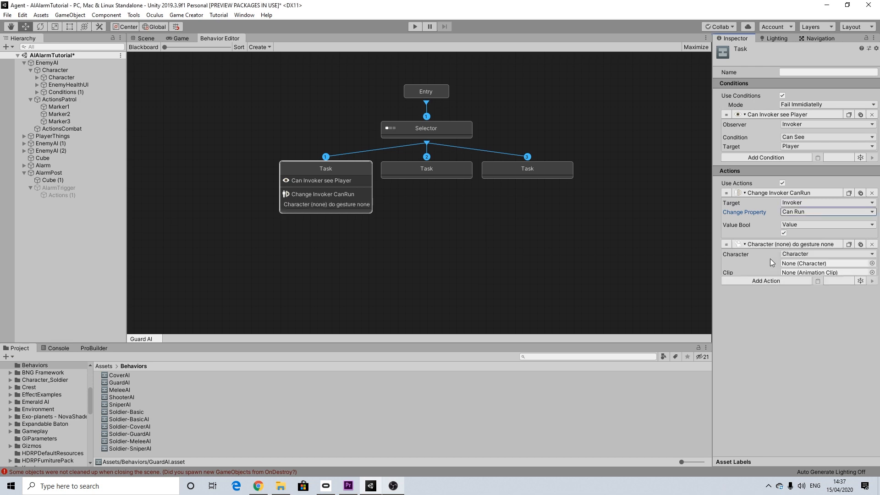
pyautogui.click(799, 256)
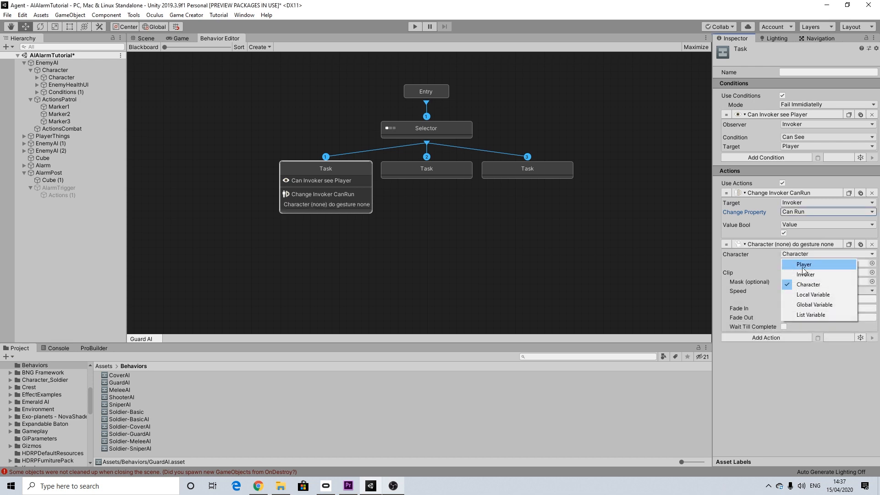
pyautogui.click(803, 275)
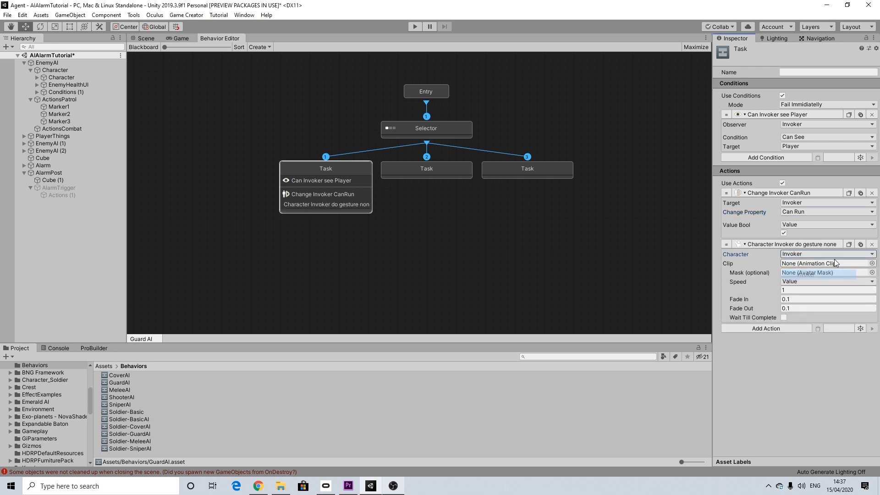
# Assign the State@wave animation clip to the first Task's gesture action.
pyautogui.click(872, 272)
pyautogui.click(873, 212)
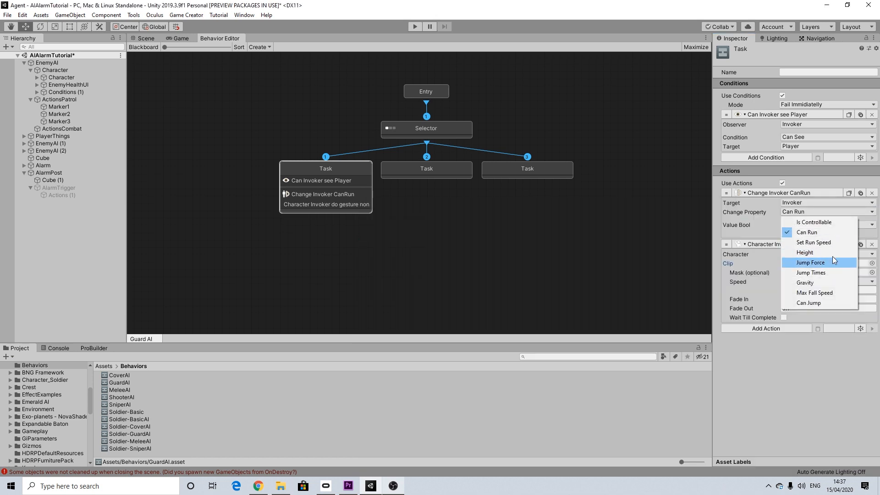
pyautogui.click(778, 384)
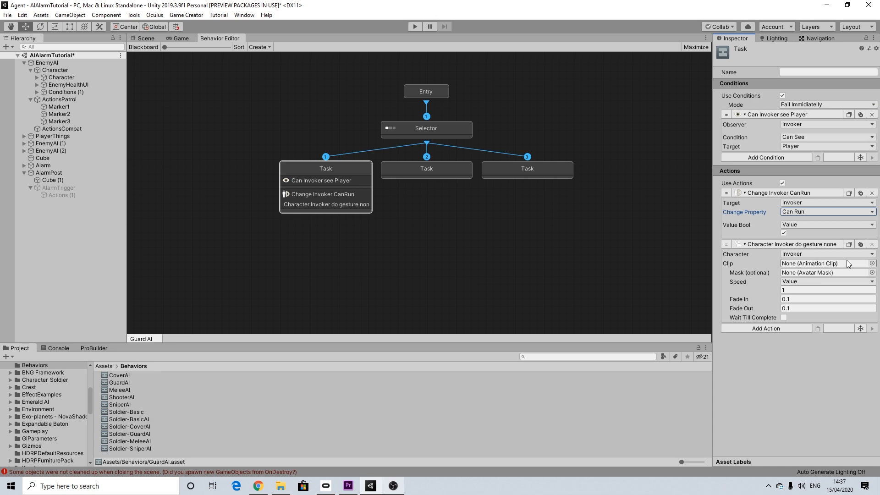
pyautogui.click(873, 263)
pyautogui.write('state')
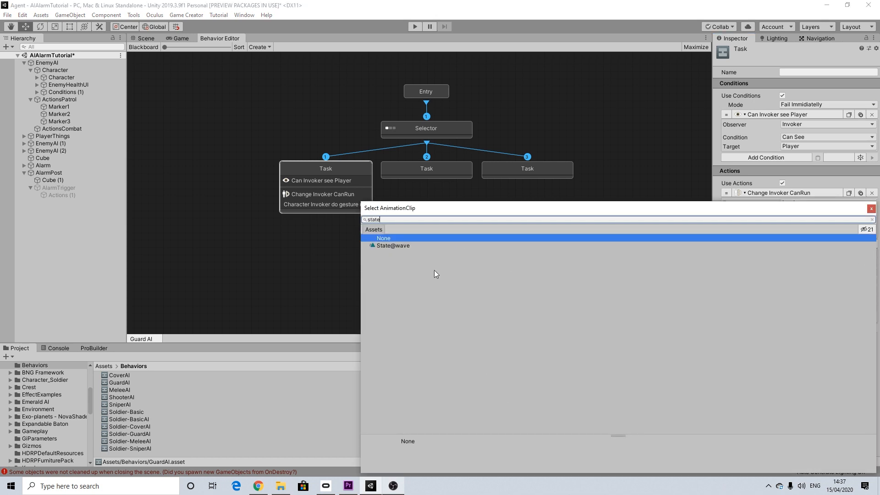
pyautogui.click(387, 246)
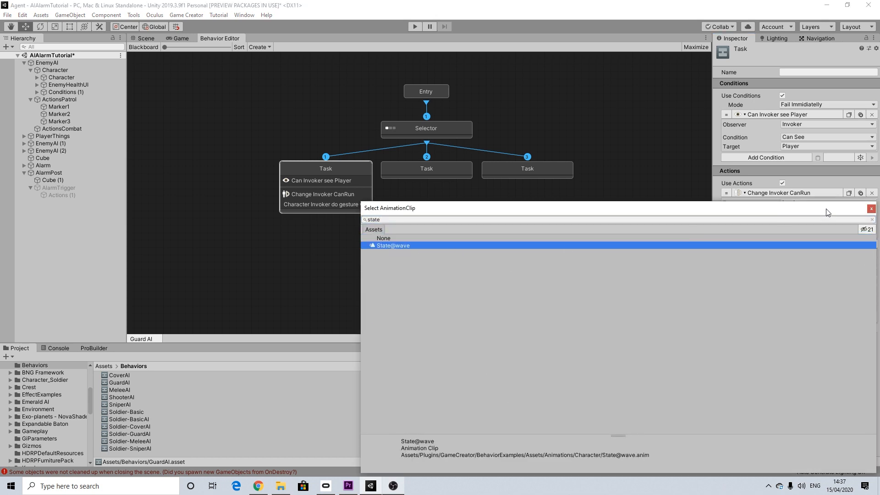
pyautogui.click(872, 209)
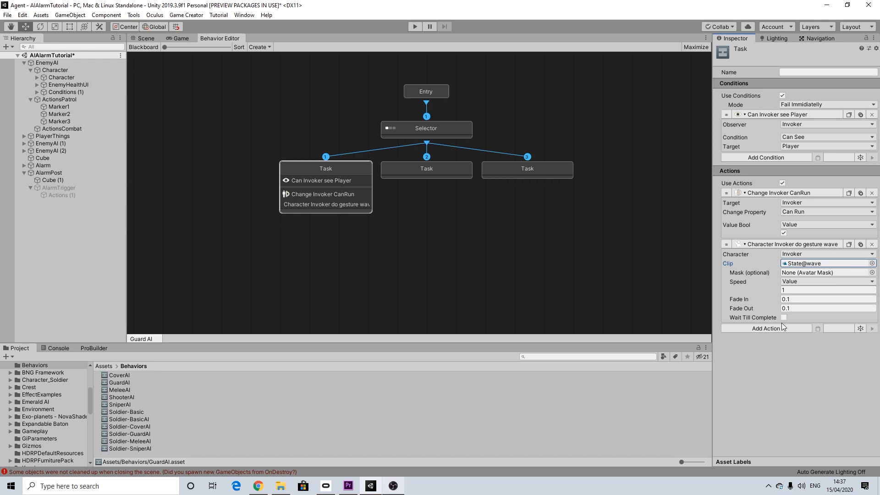
# Add a Simple Message action to the first Task with the message "Help!".
pyautogui.click(764, 329)
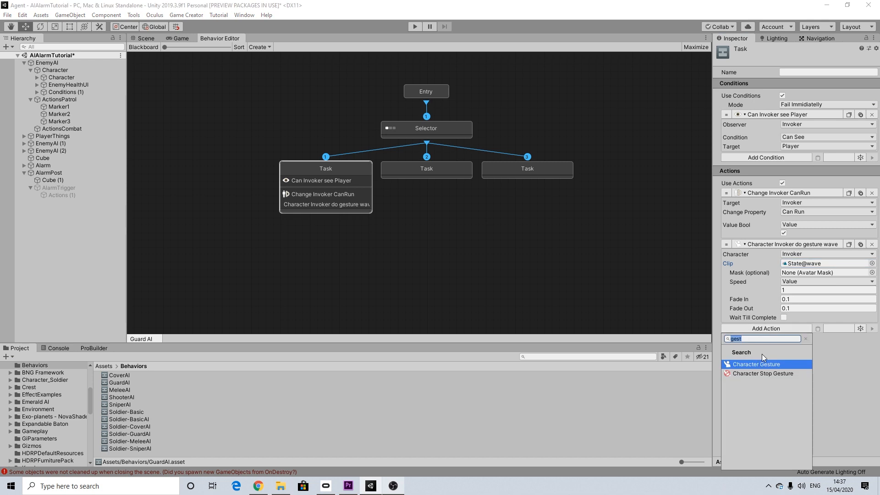
pyautogui.write('mess')
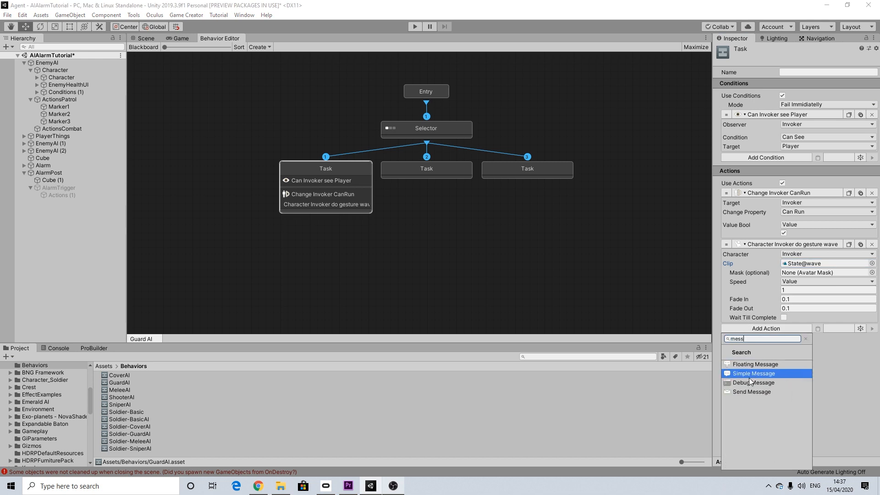
pyautogui.click(750, 375)
pyautogui.click(803, 339)
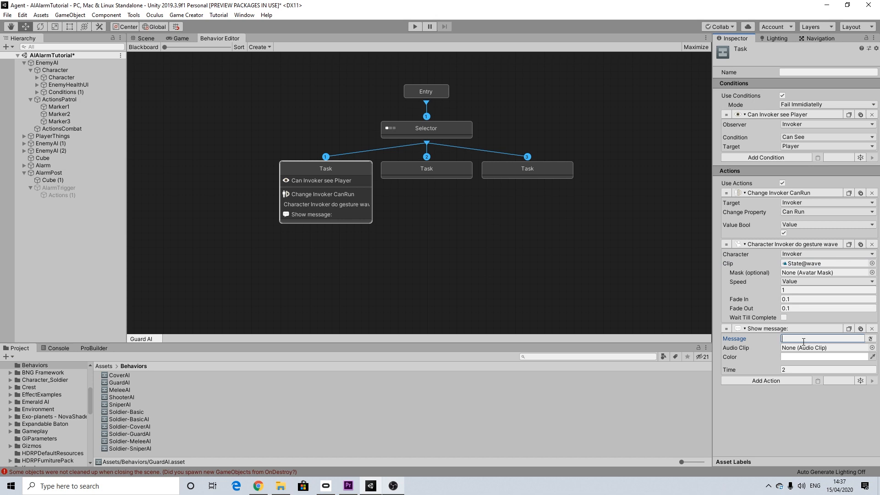
pyautogui.write('Help!')
# Assign the "help!" audio clip from the Hero Voice Jack sounds to the message action.
pyautogui.click(872, 347)
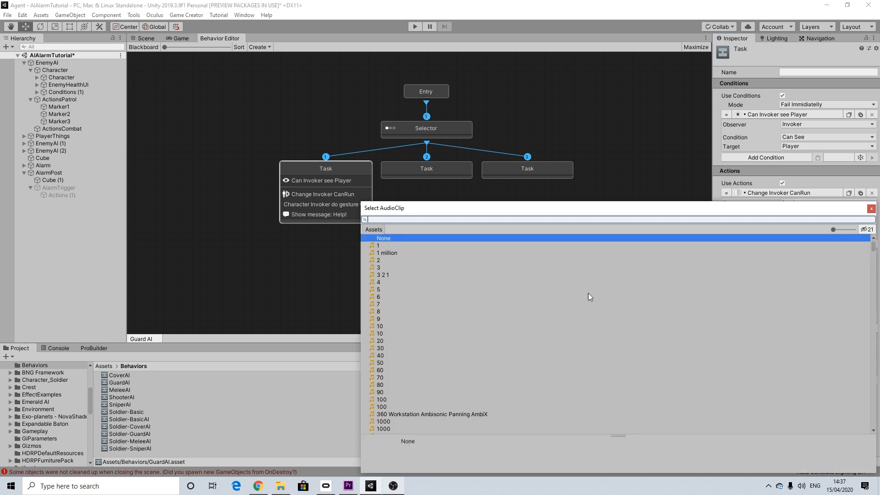
pyautogui.write('help')
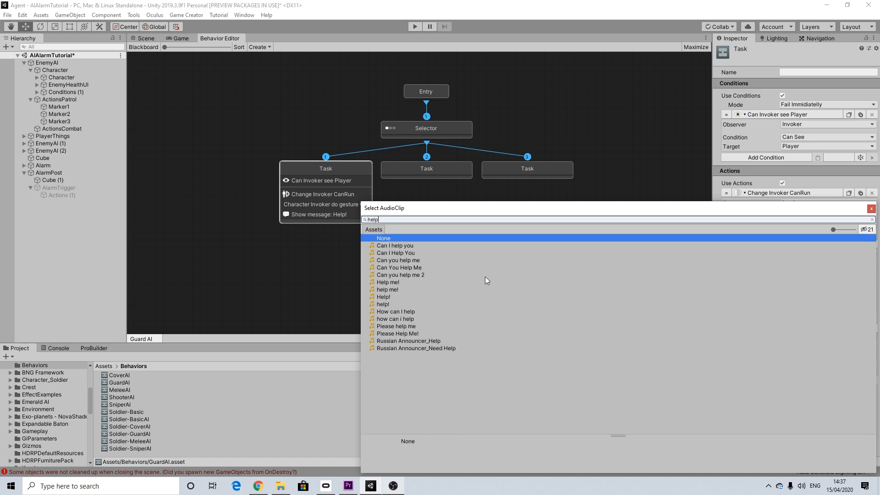
pyautogui.click(385, 305)
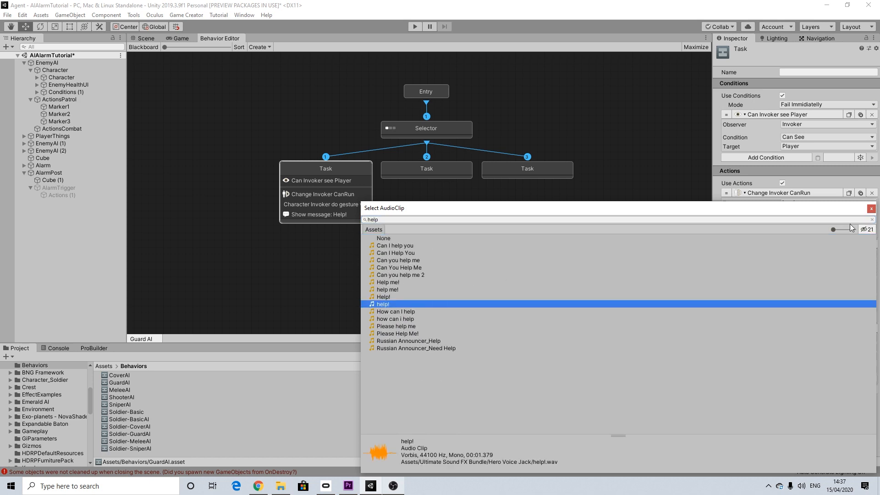
pyautogui.click(872, 209)
# Set the display time of the "Help!" message action to 1.
pyautogui.click(766, 370)
pyautogui.write('0')
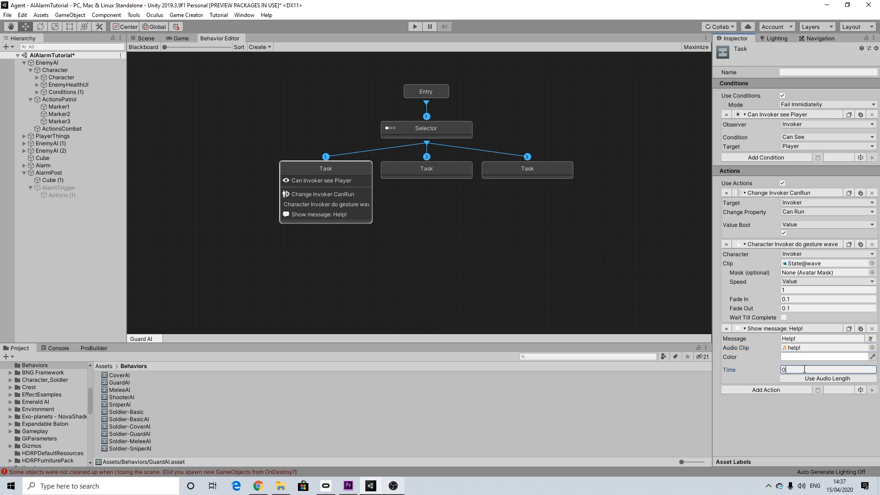
pyautogui.press('BackSpace')
pyautogui.write('1')
pyautogui.click(785, 405)
pyautogui.click(789, 369)
# Add a Wait action to the first Task with a waiting time of 1 second.
pyautogui.click(771, 391)
pyautogui.click(769, 391)
pyautogui.write('wait')
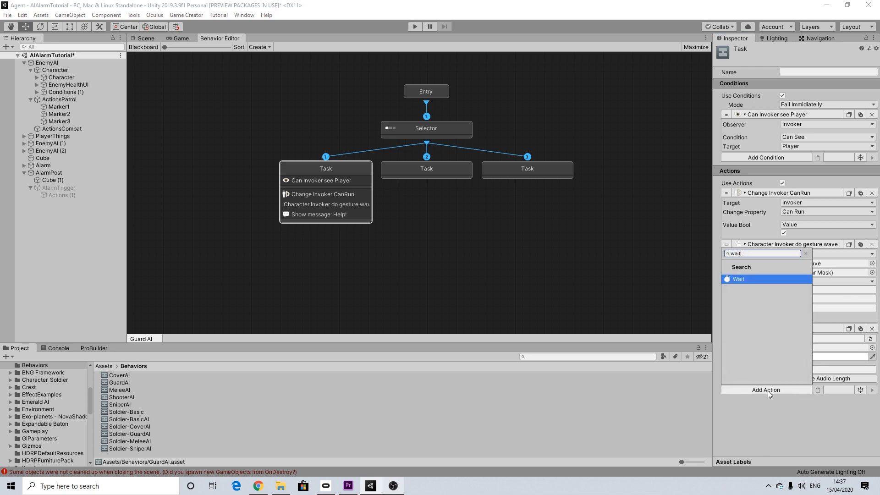
pyautogui.press('Return')
pyautogui.click(797, 400)
pyautogui.write('1')
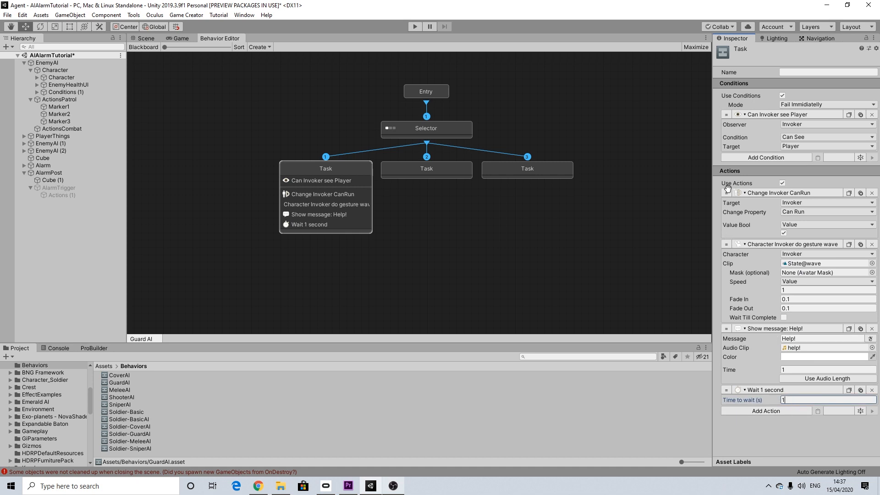
# Collapse the Change Property, gesture, message and Wait actions of the first Task.
pyautogui.click(746, 193)
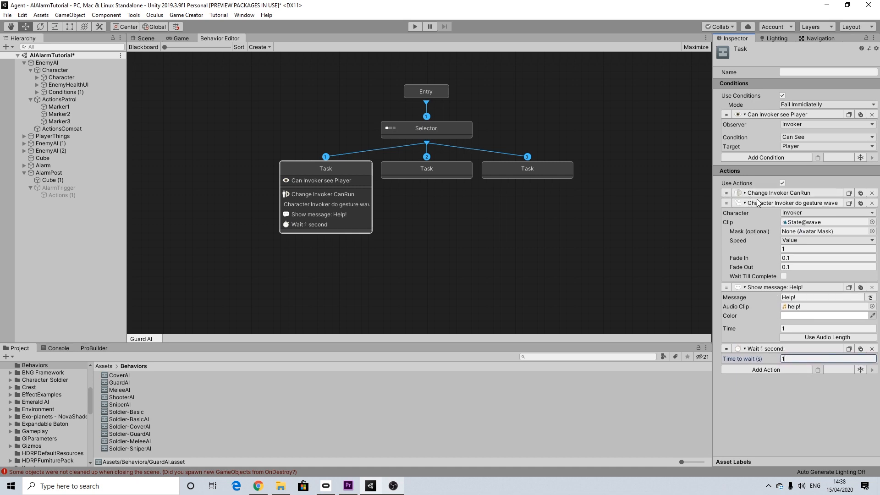
pyautogui.click(763, 287)
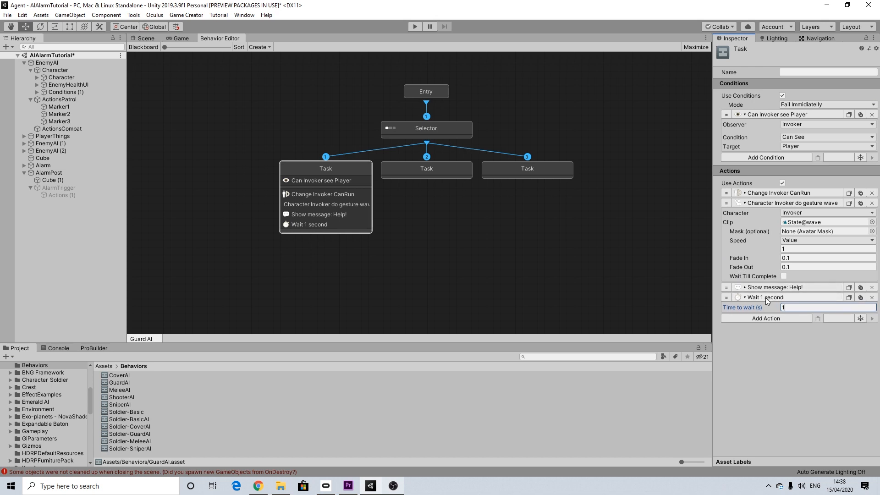
pyautogui.click(772, 201)
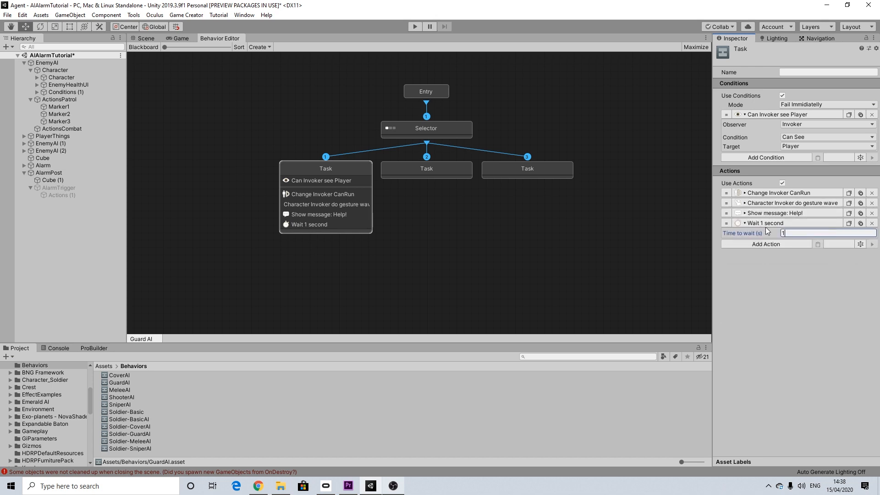
pyautogui.click(766, 223)
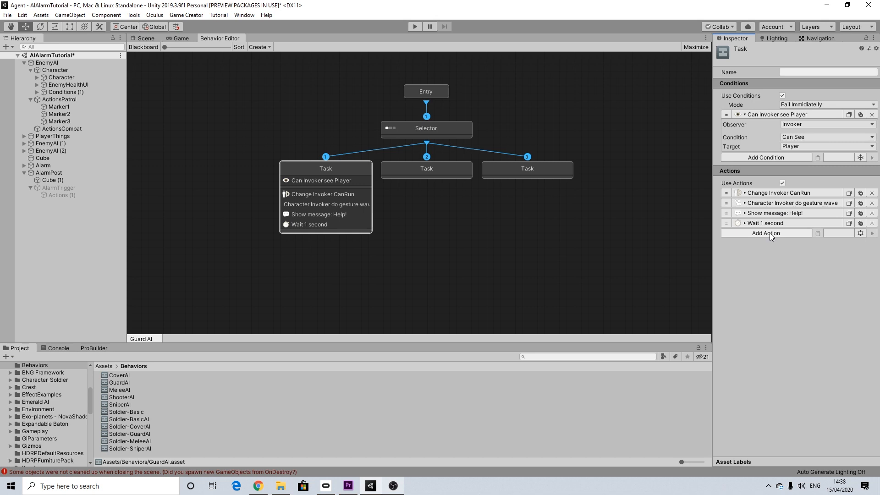
# Add a Character Rotate Towards action to the first Task with Invoker as its character.
pyautogui.click(769, 233)
pyautogui.write('rot')
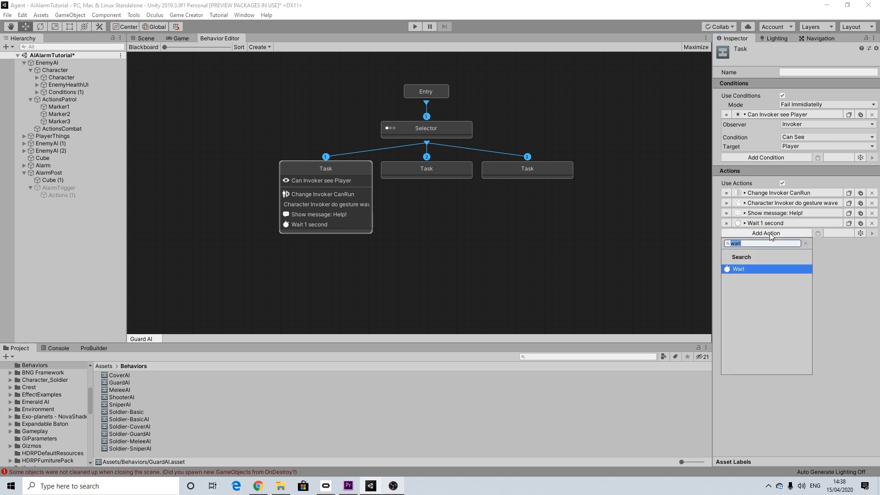
pyautogui.write('at')
pyautogui.press('Return')
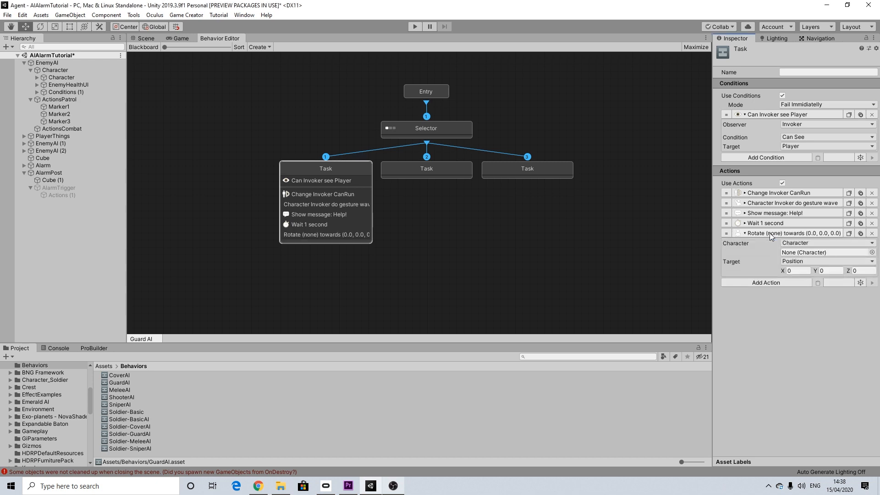
pyautogui.click(800, 243)
pyautogui.click(801, 264)
# Set the rotate action's target to Invoker's local variable MarkerAlarm.
pyautogui.click(797, 251)
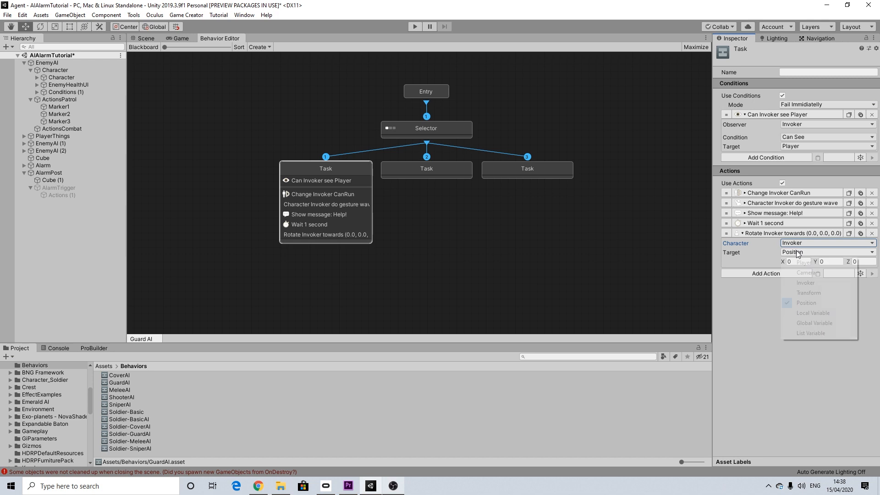
pyautogui.click(813, 313)
pyautogui.click(810, 261)
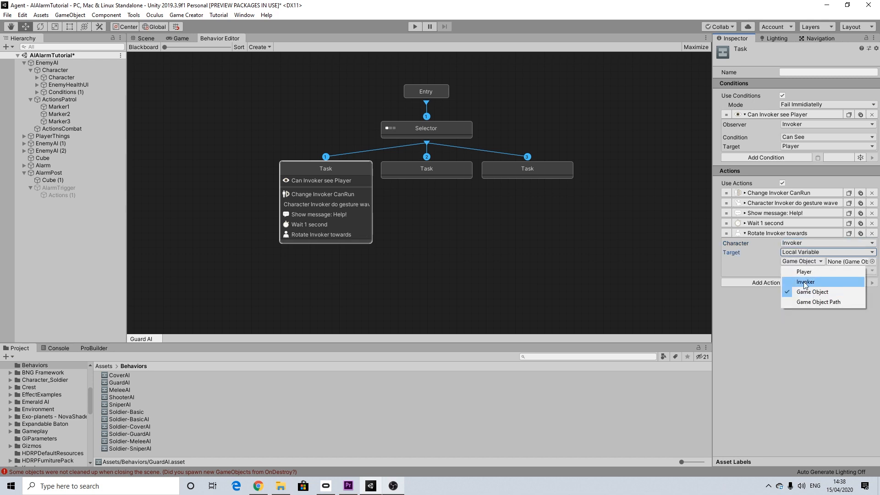
pyautogui.click(806, 284)
pyautogui.click(795, 270)
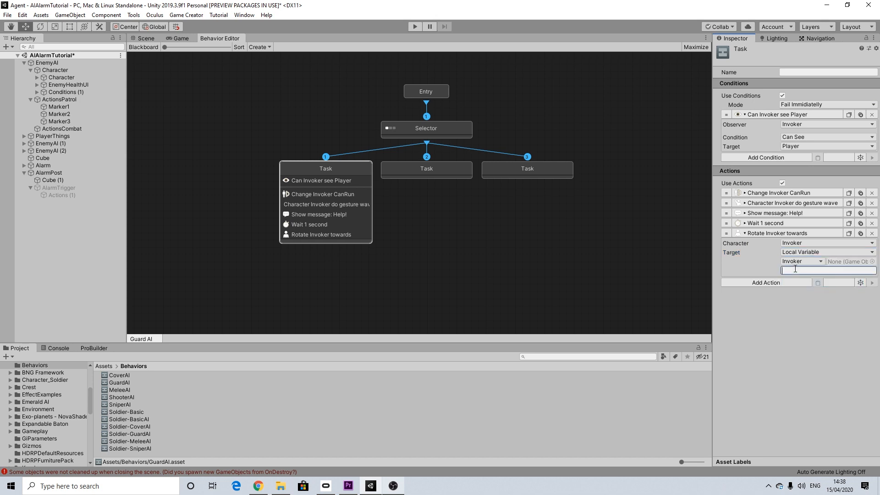
pyautogui.write('AlarmMa')
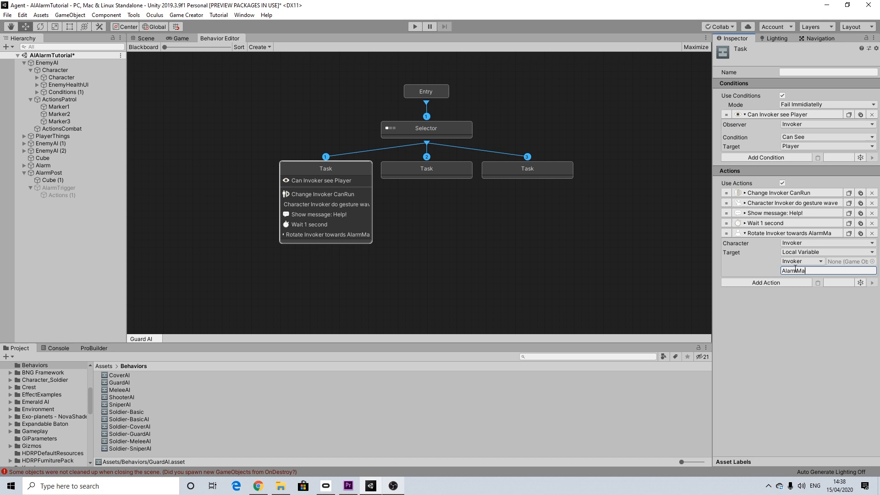
pyautogui.write('rker')
pyautogui.moveTo(822, 271); pyautogui.dragTo(751, 271)
pyautogui.write('MarkerAlarm')
# Add a Move Character action to the first Task with Invoker as its target.
pyautogui.click(774, 282)
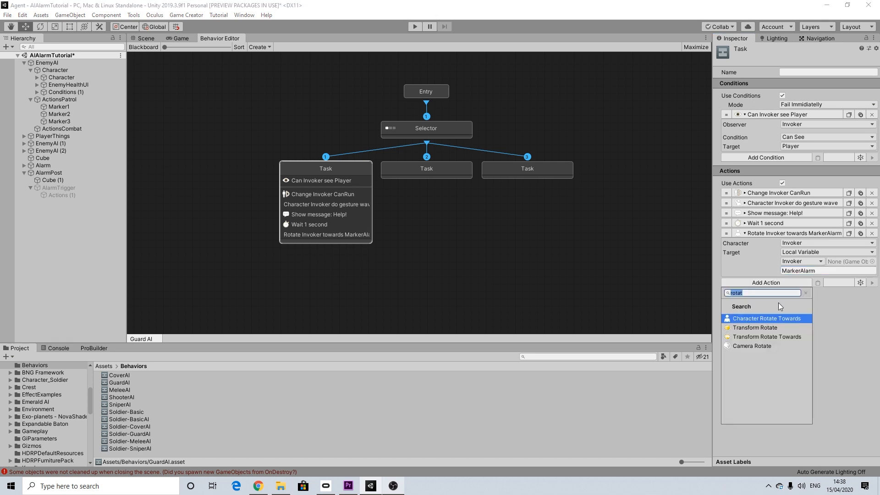
pyautogui.write('move')
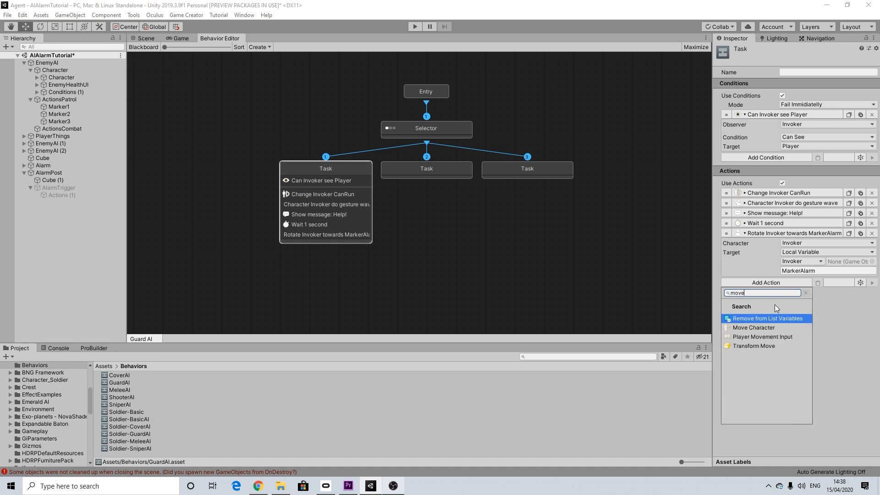
pyautogui.click(755, 327)
pyautogui.click(789, 291)
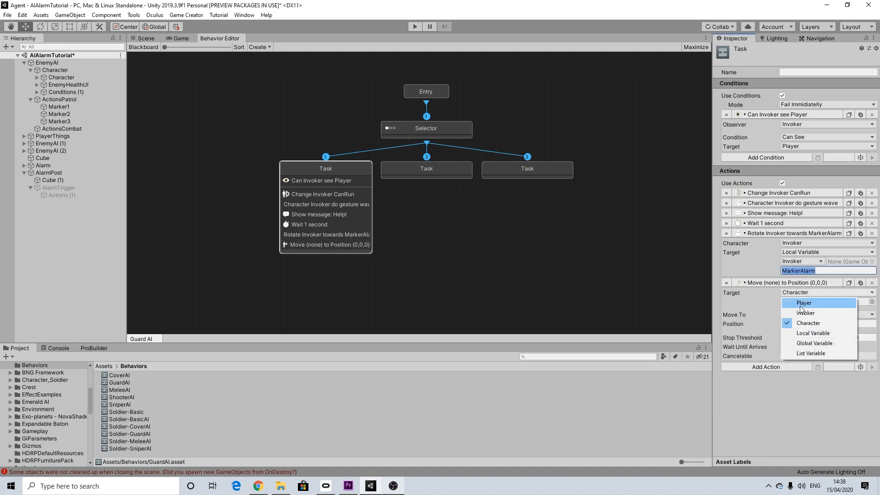
pyautogui.click(814, 299)
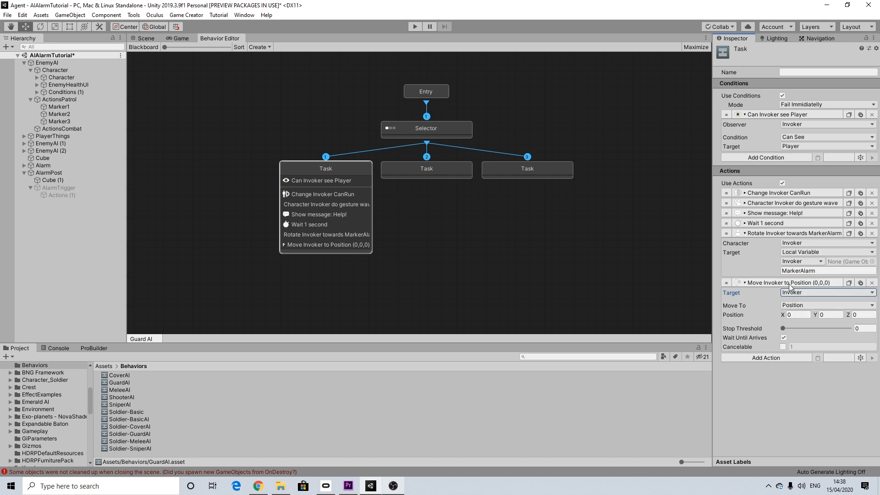
# Make the move action's destination a variable, using Invoker's local variable MarkerAlarm.
pyautogui.click(800, 306)
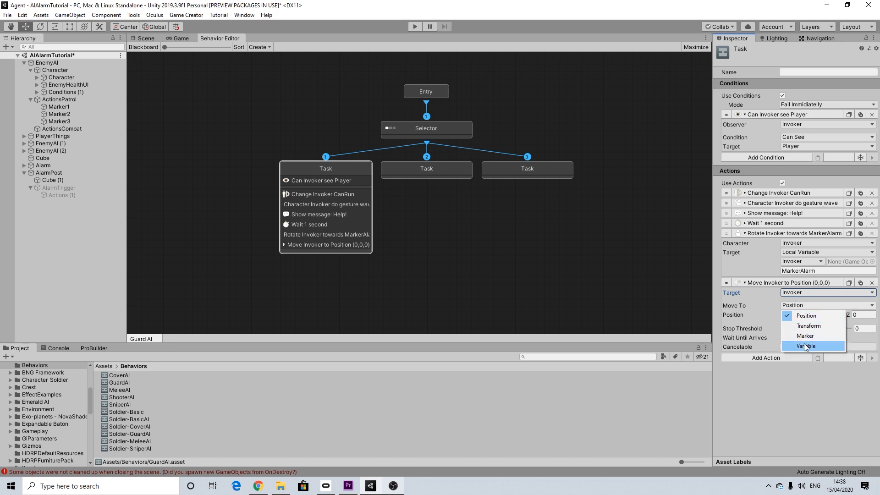
pyautogui.click(805, 346)
pyautogui.click(800, 322)
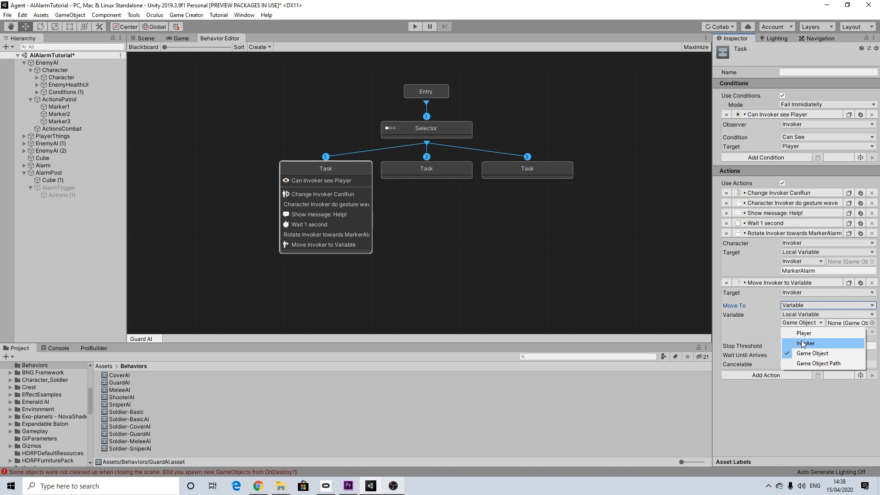
pyautogui.click(801, 341)
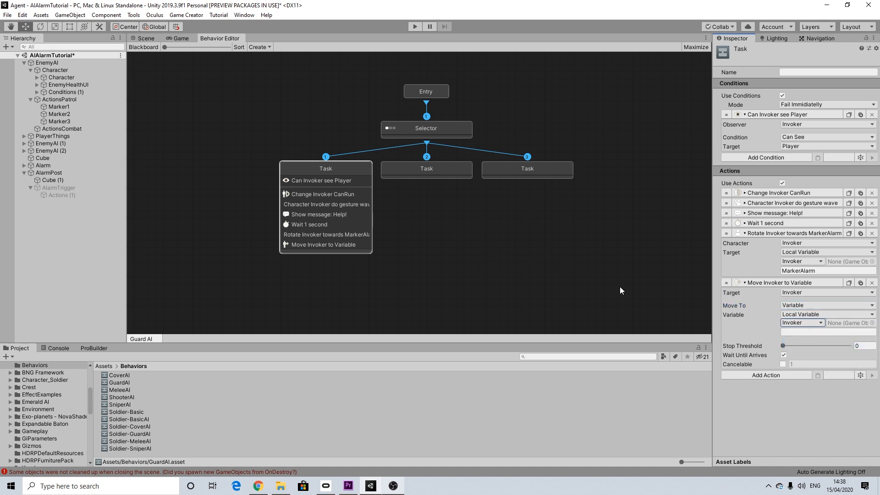
pyautogui.click(809, 332)
pyautogui.write('MarkerAlarm')
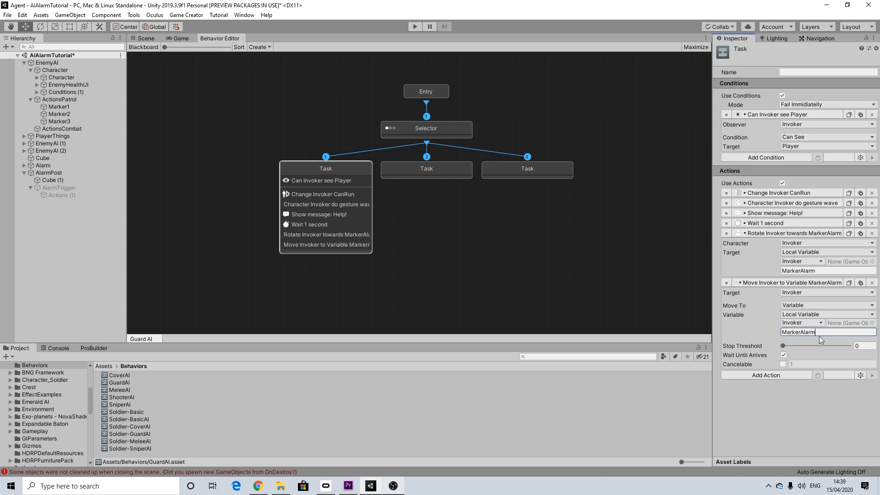
pyautogui.click(811, 408)
# Add a Character Hand action to the first Task with Invoker as its character.
pyautogui.click(769, 374)
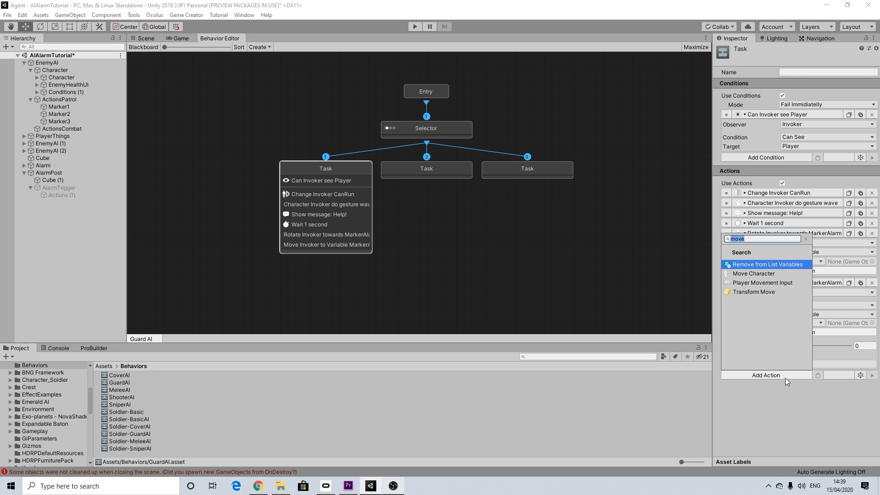
pyautogui.click(791, 396)
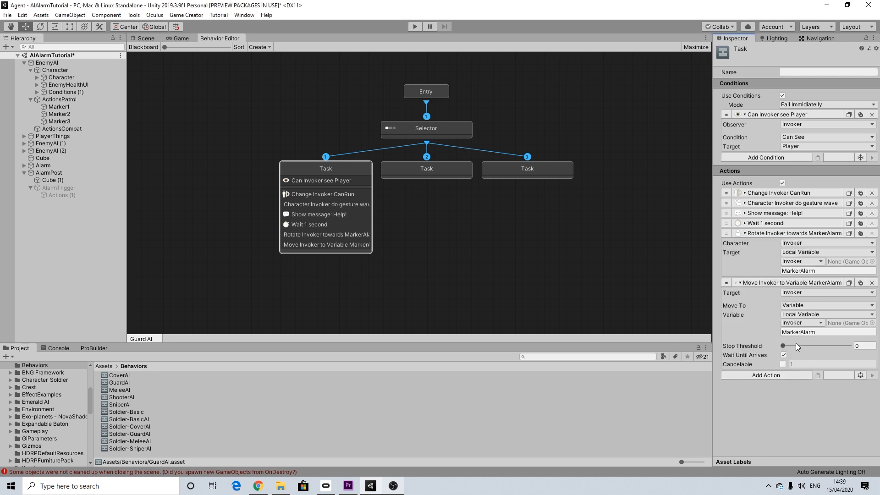
pyautogui.click(769, 376)
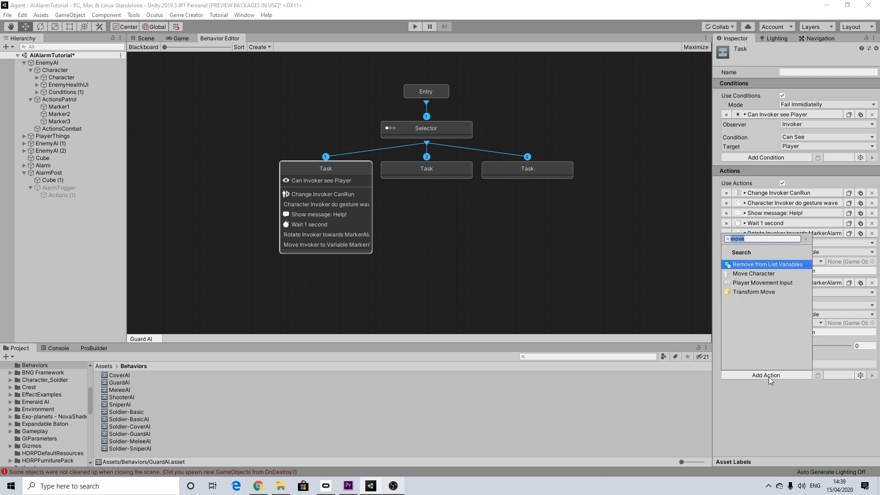
pyautogui.click(805, 239)
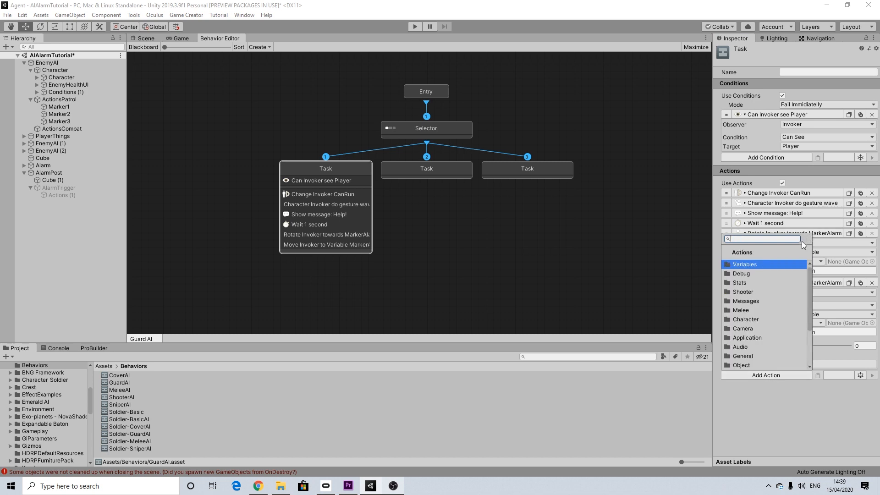
pyautogui.click(747, 318)
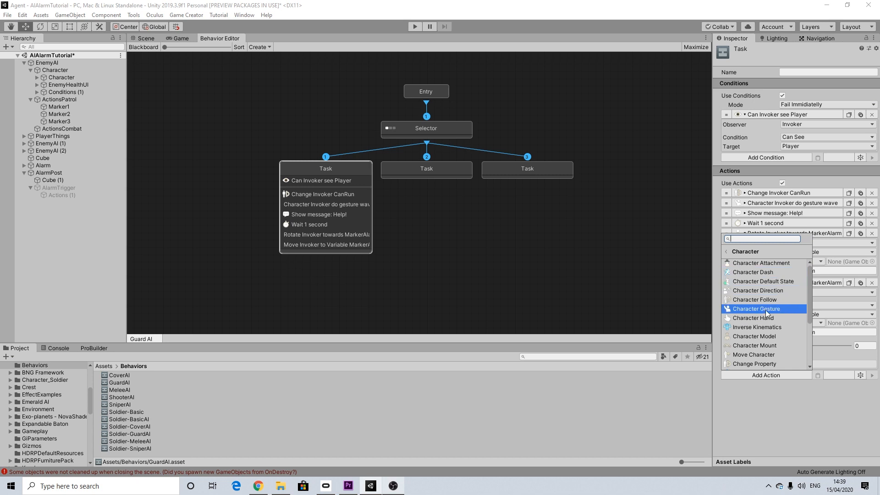
pyautogui.click(748, 319)
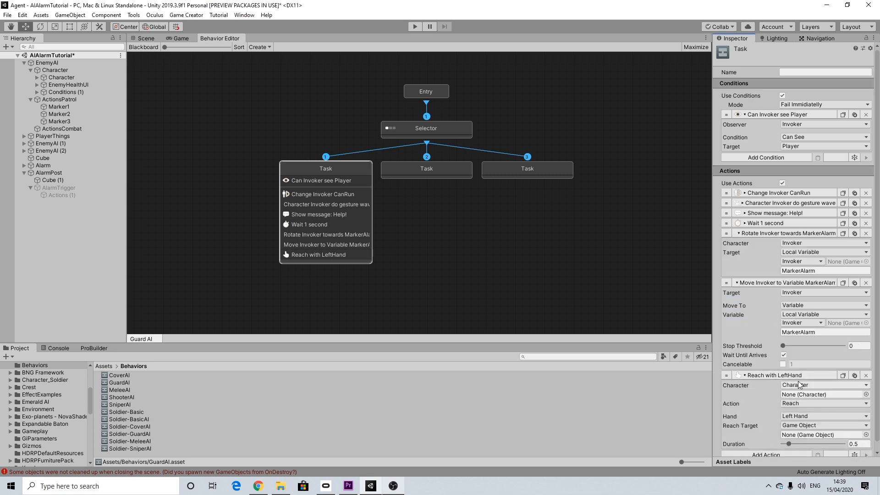
pyautogui.scroll(-1, 799, 381)
pyautogui.click(797, 379)
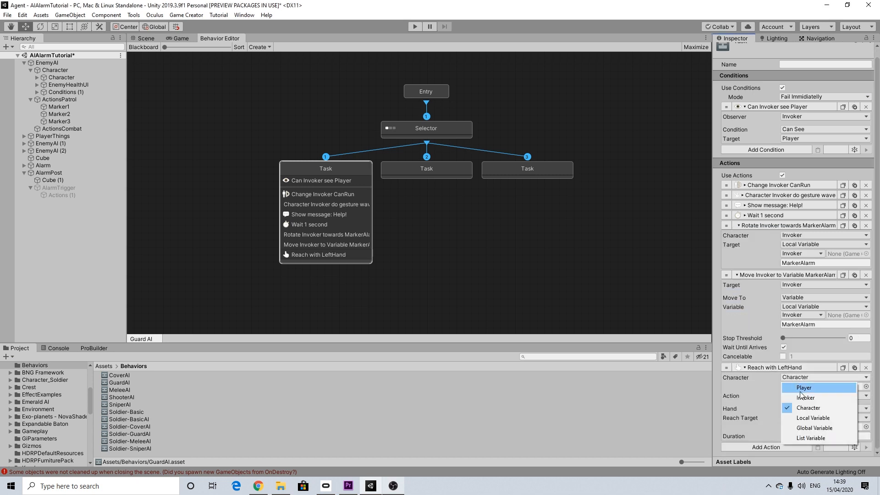
pyautogui.click(805, 398)
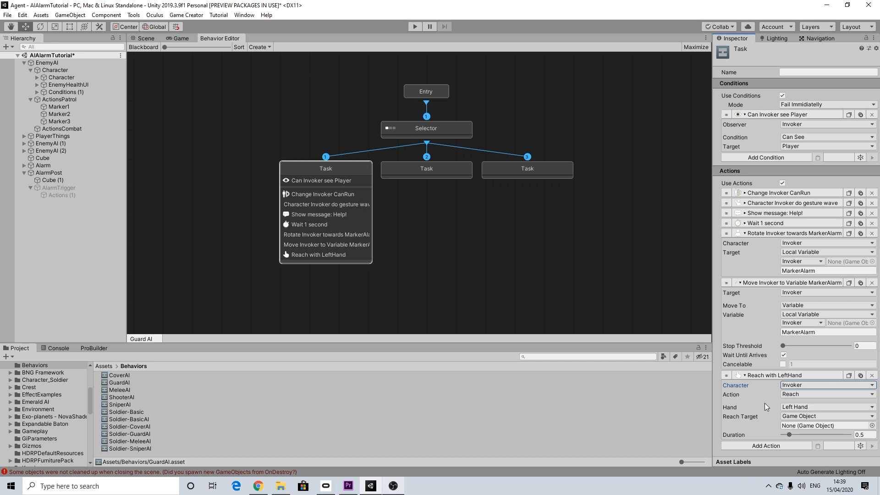
# Set the hand action's reach target to Invoker's local variable ButtonAlarm.
pyautogui.click(808, 416)
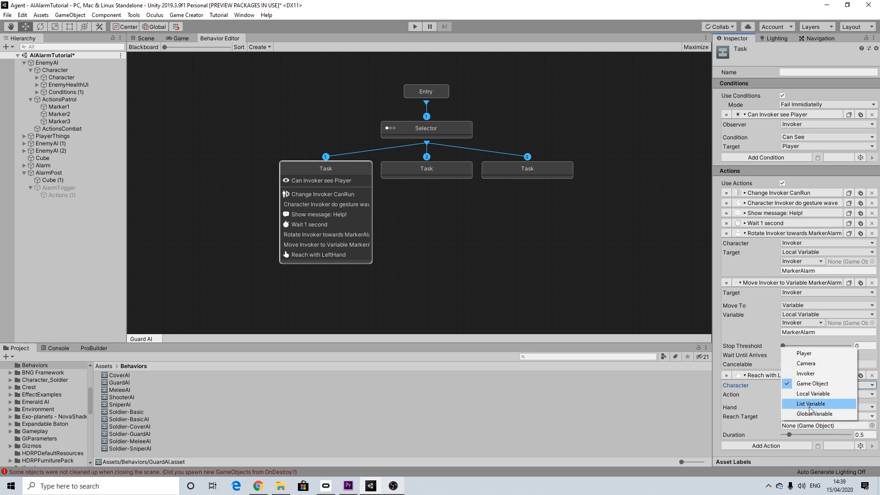
pyautogui.click(807, 395)
pyautogui.click(806, 426)
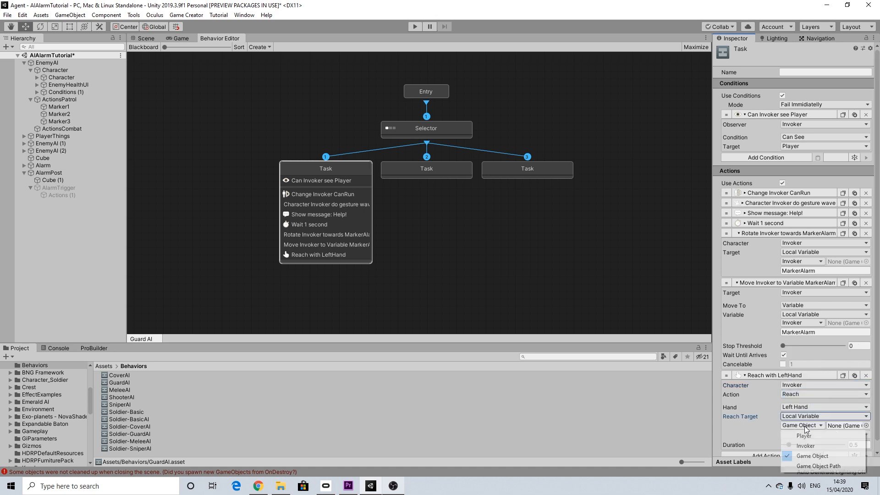
pyautogui.click(804, 446)
pyautogui.click(797, 434)
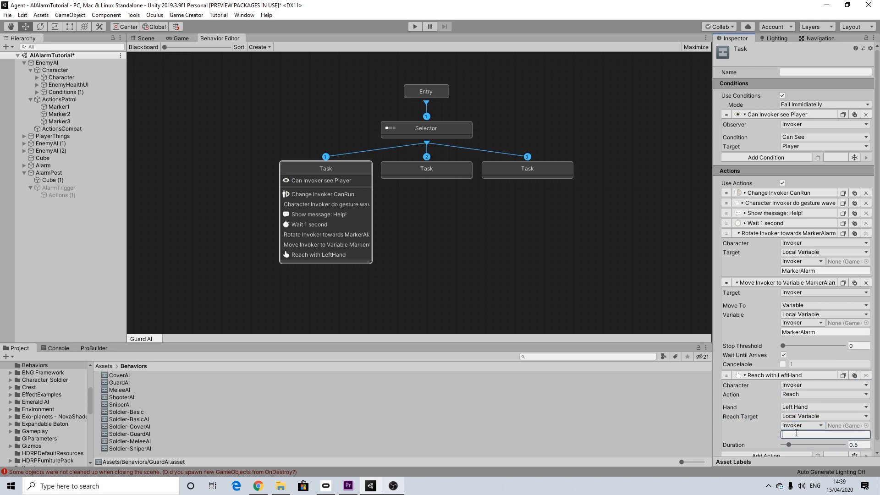
pyautogui.write('ButtonAlarm')
# Add a Wait action of 0.8 seconds after the reach action in the first Task.
pyautogui.scroll(-1, 813, 394)
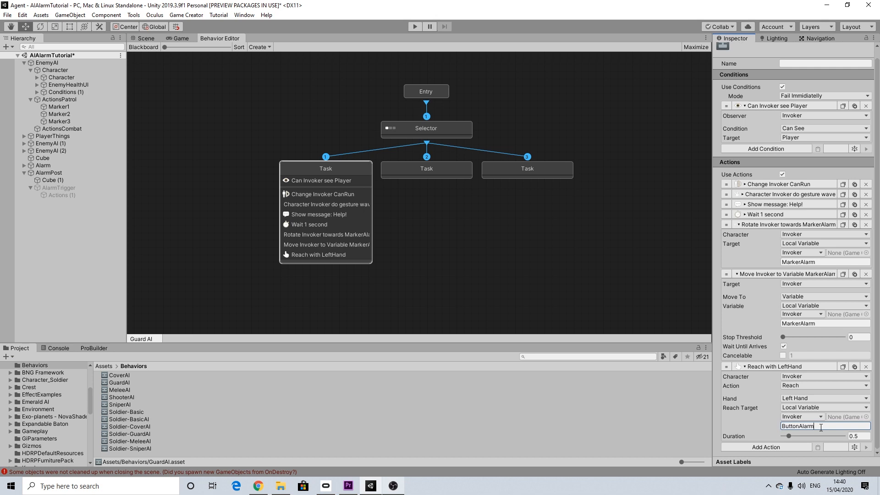
pyautogui.click(779, 445)
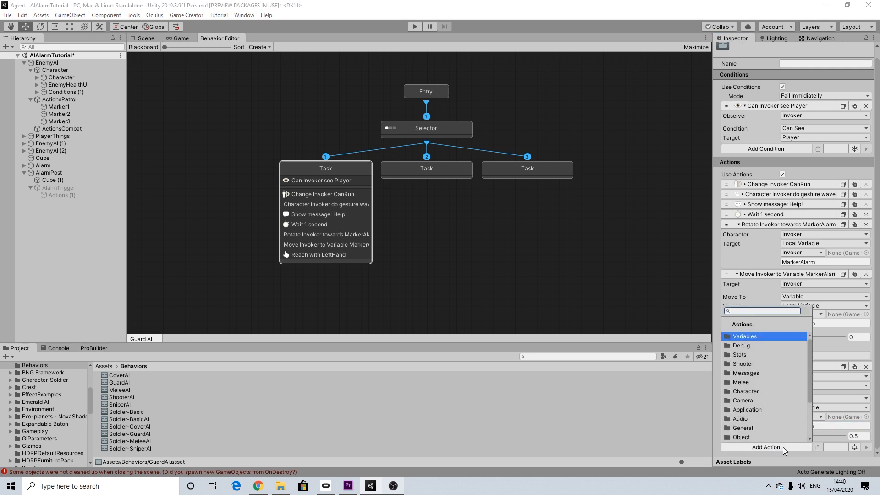
pyautogui.write('wait')
pyautogui.press('Return')
pyautogui.scroll(-1, 783, 447)
pyautogui.click(783, 436)
pyautogui.write('0.8')
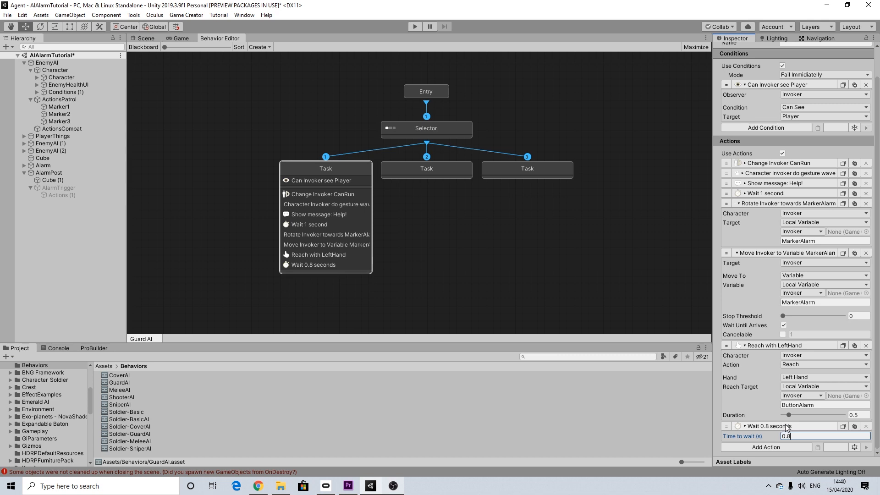
# Add a Set Active action to the first Task that targets Invoker's local variable TriggerAlarm.
pyautogui.click(766, 447)
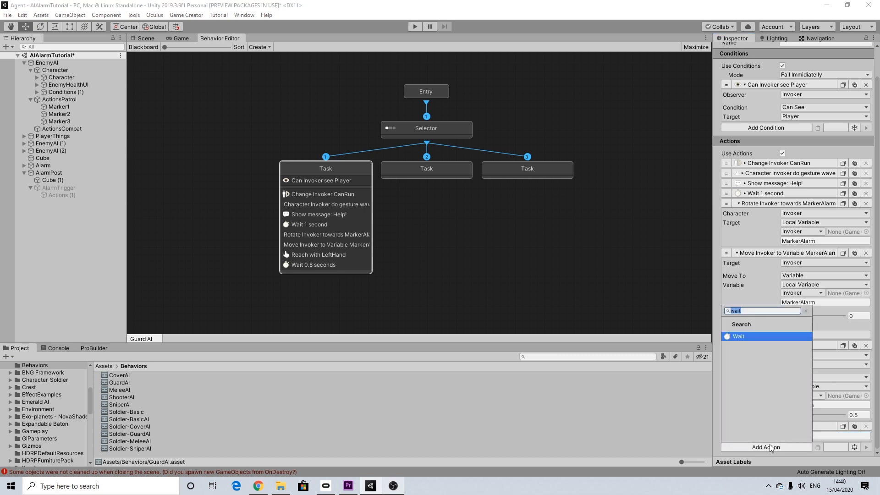
pyautogui.write('set')
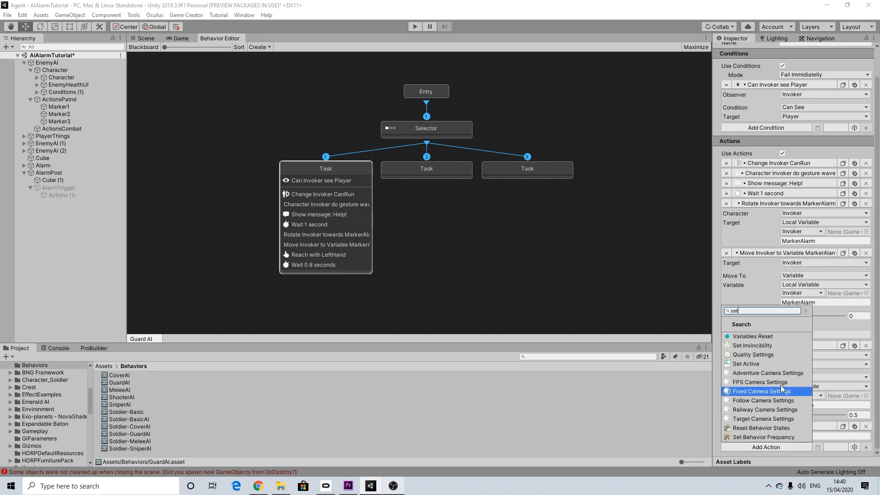
pyautogui.click(761, 364)
pyautogui.scroll(-2, 834, 440)
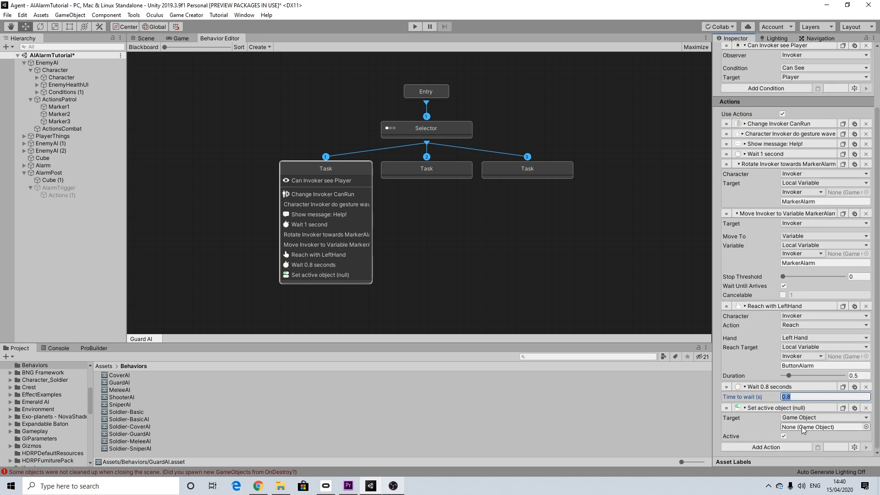
pyautogui.click(802, 418)
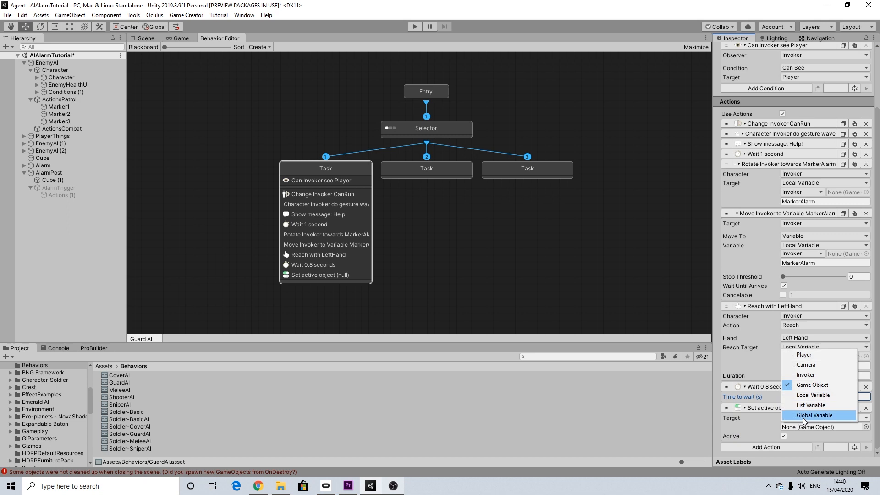
pyautogui.click(806, 397)
pyautogui.click(802, 427)
pyautogui.click(800, 444)
pyautogui.click(799, 436)
pyautogui.write('TriggerAlarm')
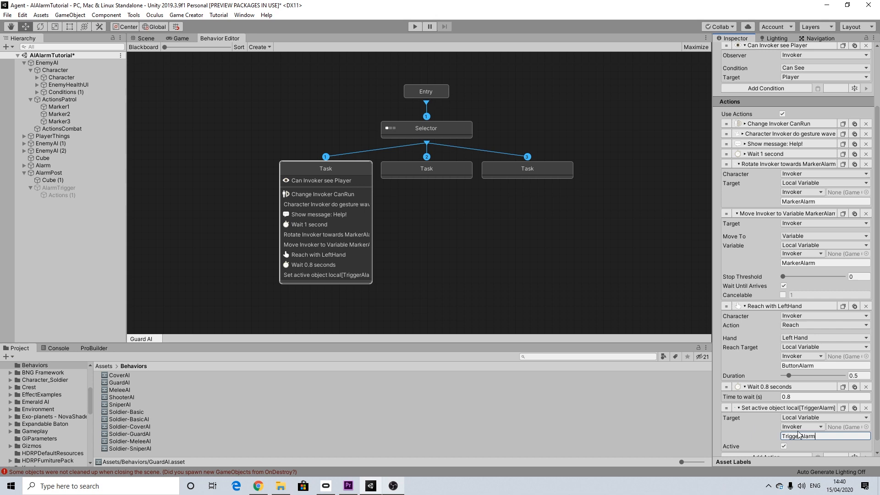
# Add another Character Hand action to the first Task with Invoker as its character and Let Go as its action.
pyautogui.scroll(-1, 767, 443)
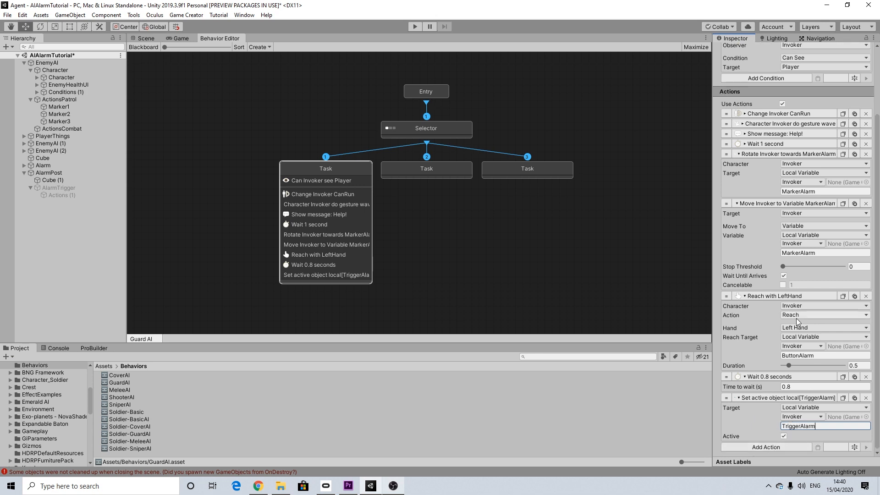
pyautogui.click(772, 447)
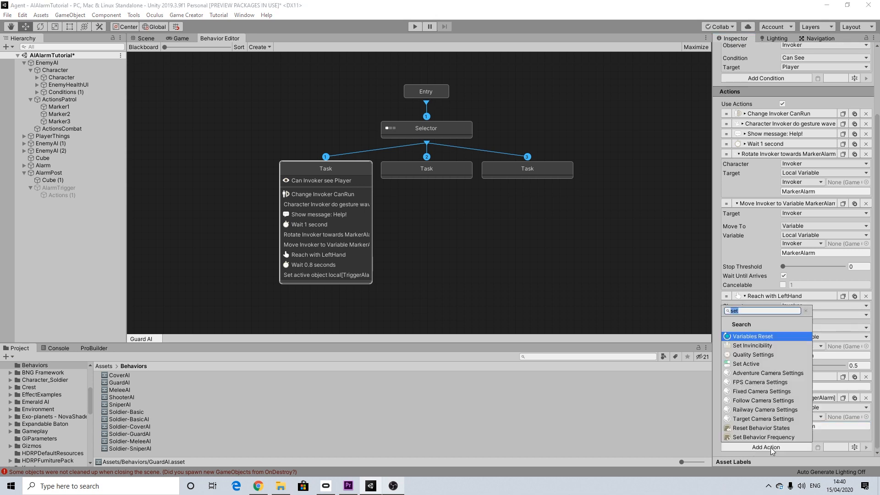
pyautogui.click(806, 311)
pyautogui.click(746, 391)
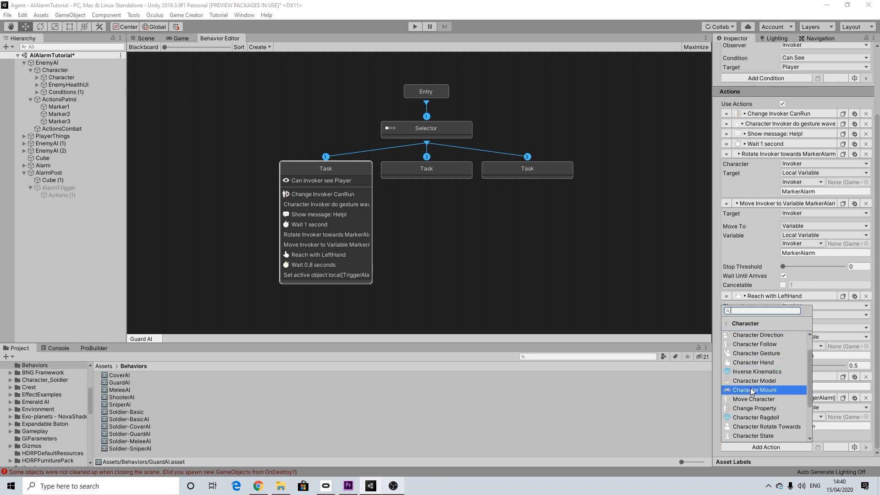
pyautogui.click(755, 363)
pyautogui.scroll(-3, 800, 382)
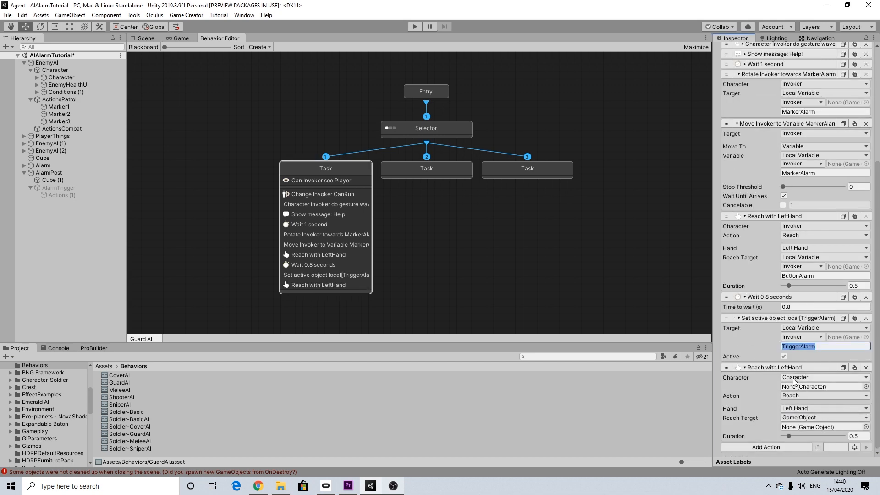
pyautogui.click(800, 382)
pyautogui.click(799, 397)
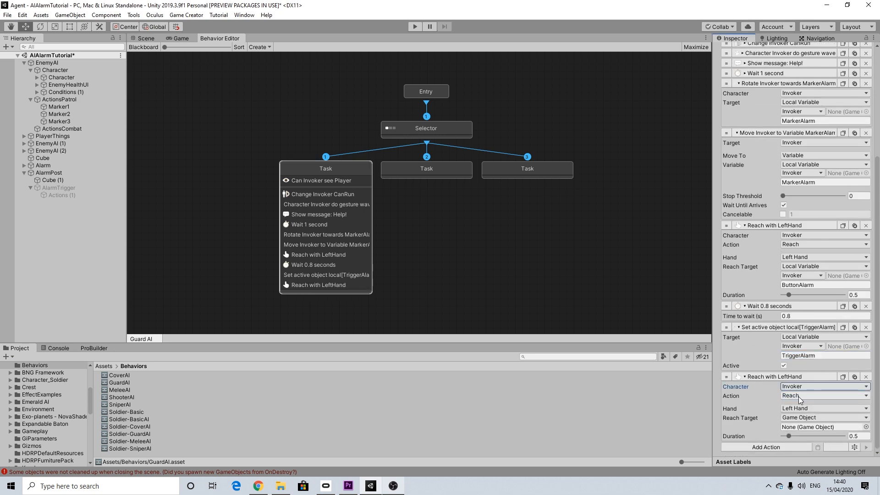
pyautogui.click(799, 397)
pyautogui.click(801, 412)
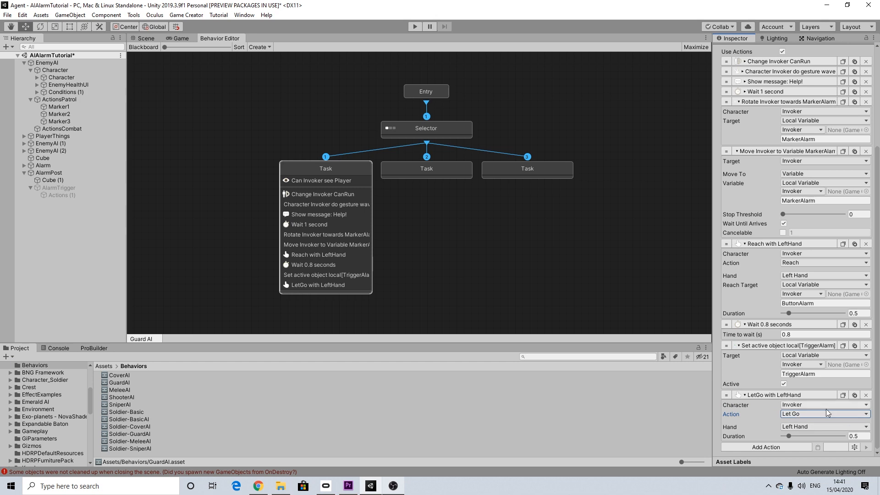
# Add an Execute Actions action to the first Task with a variable as its source.
pyautogui.click(777, 447)
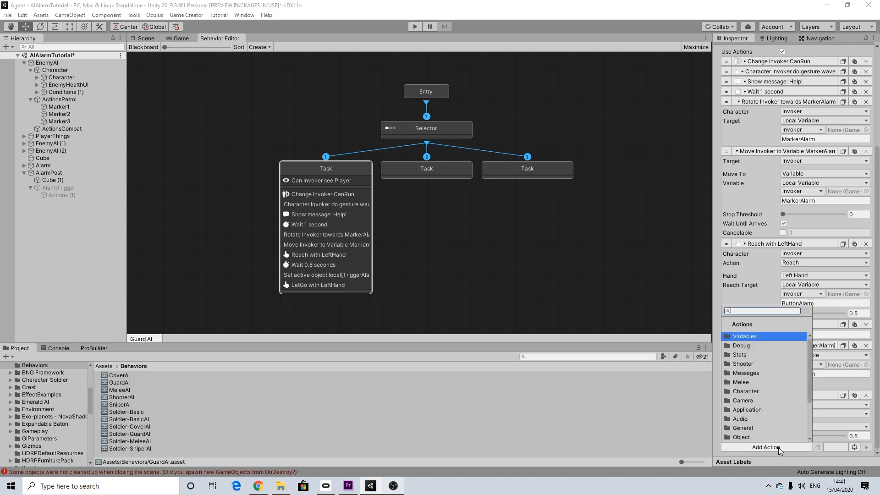
pyautogui.write('ex')
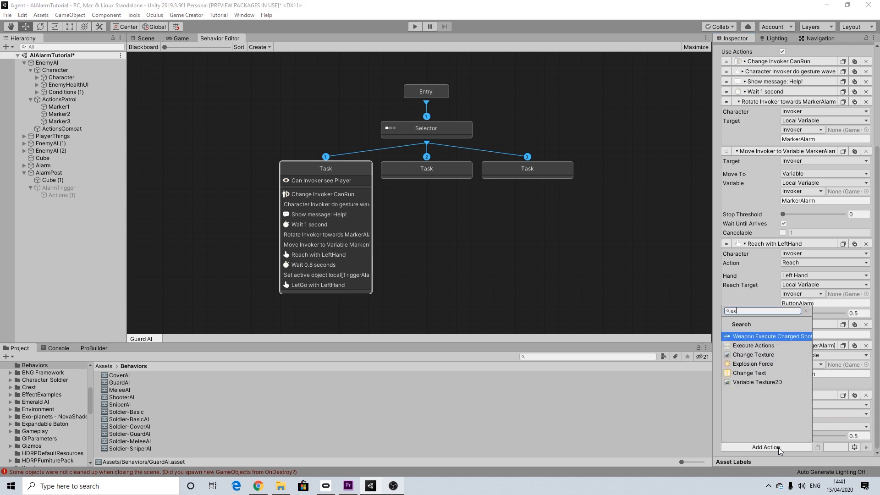
pyautogui.click(770, 346)
pyautogui.scroll(-2, 792, 425)
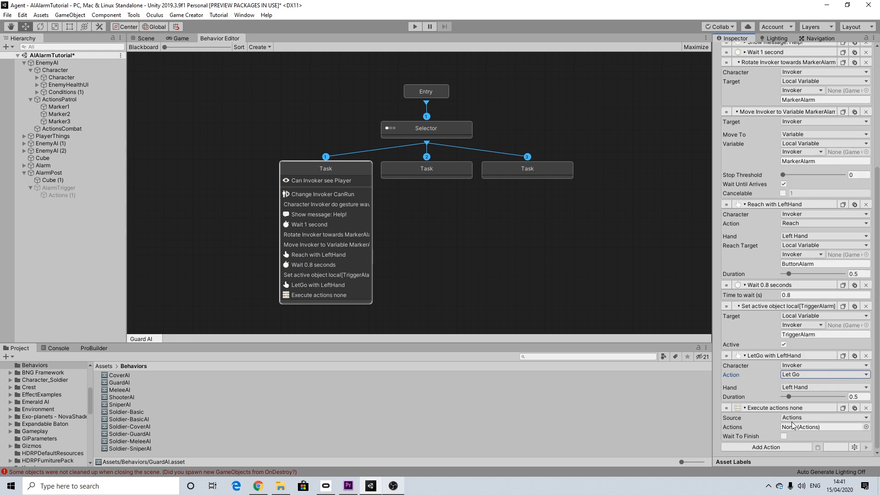
pyautogui.click(806, 418)
pyautogui.click(805, 434)
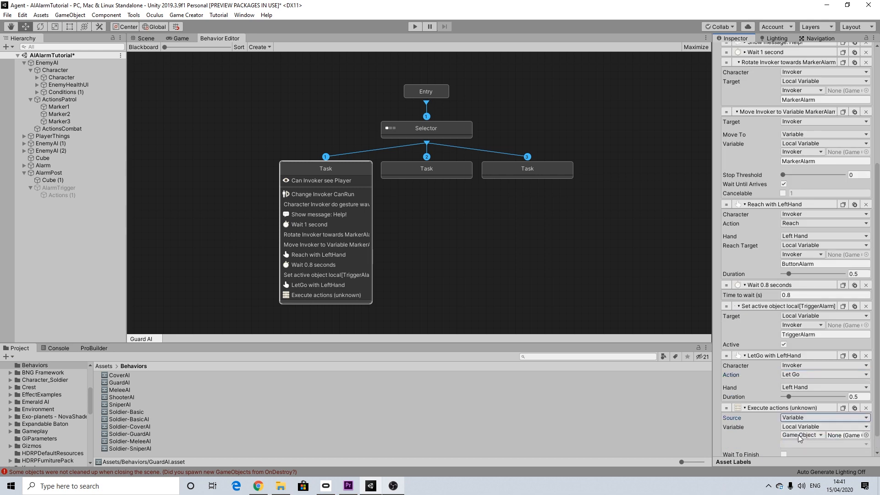
# Make the execute action use Invoker's local variable CombatGuard and wait for it to finish.
pyautogui.click(799, 438)
pyautogui.click(830, 433)
pyautogui.click(797, 445)
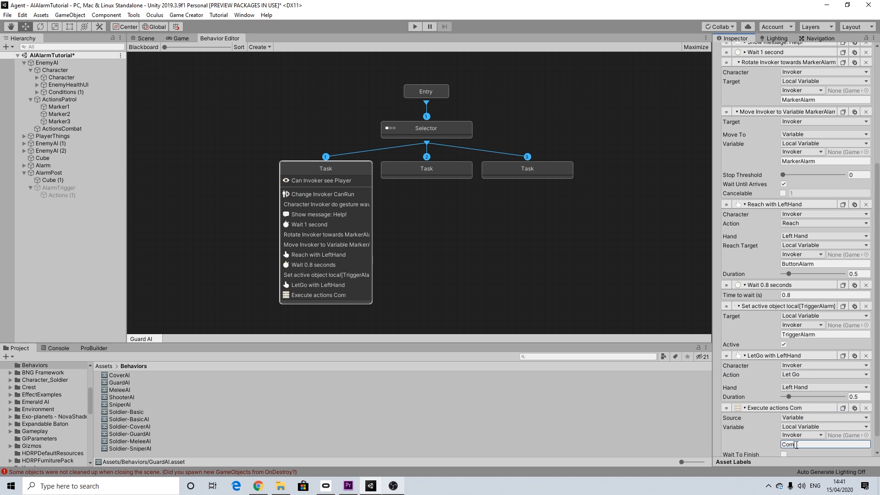
pyautogui.write('C')
pyautogui.write('uard')
pyautogui.scroll(-1, 797, 445)
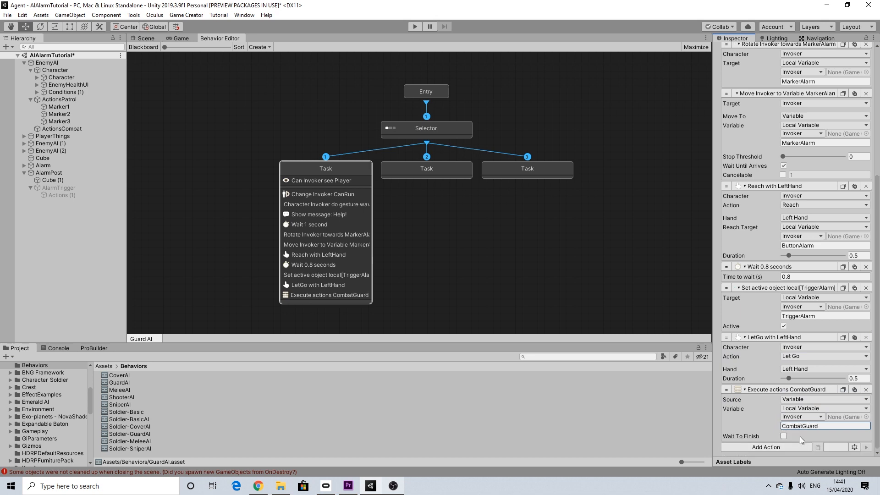
pyautogui.click(784, 436)
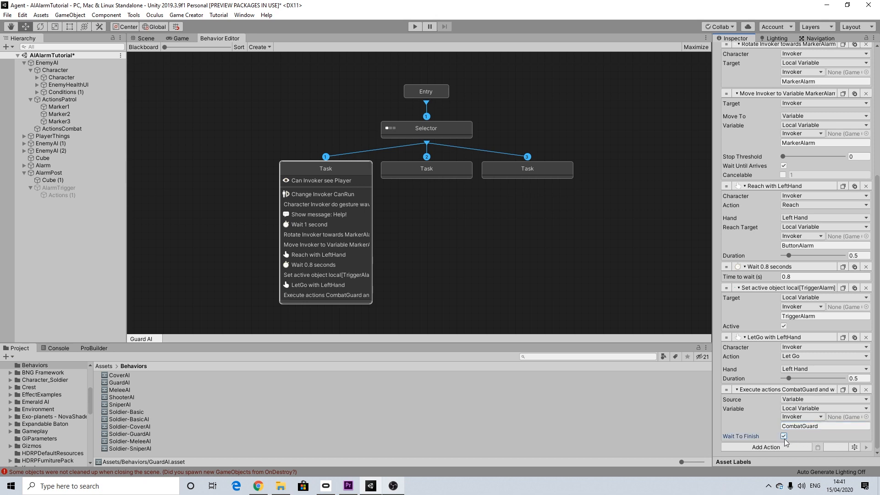
pyautogui.scroll(10, 794, 353)
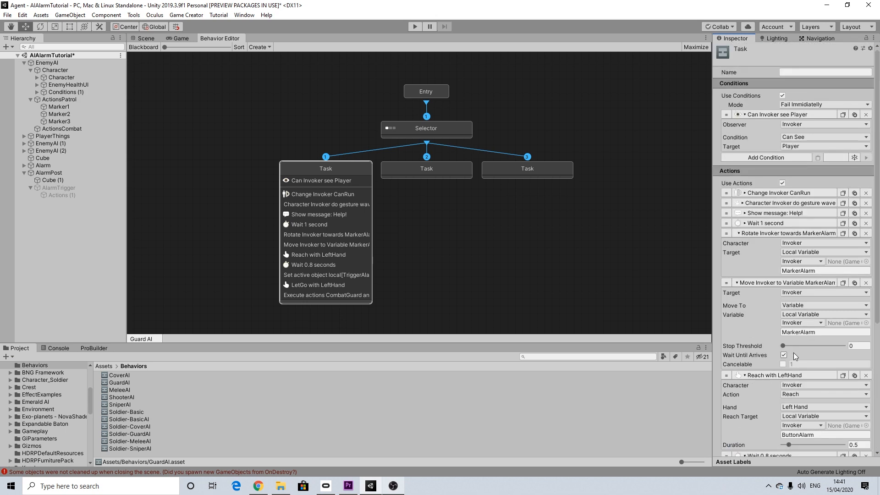
pyautogui.scroll(-4, 805, 343)
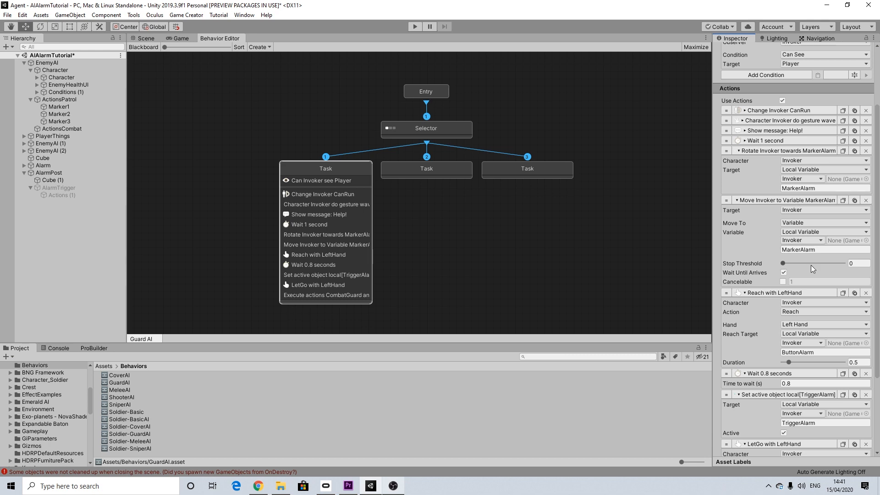
pyautogui.scroll(-4, 811, 261)
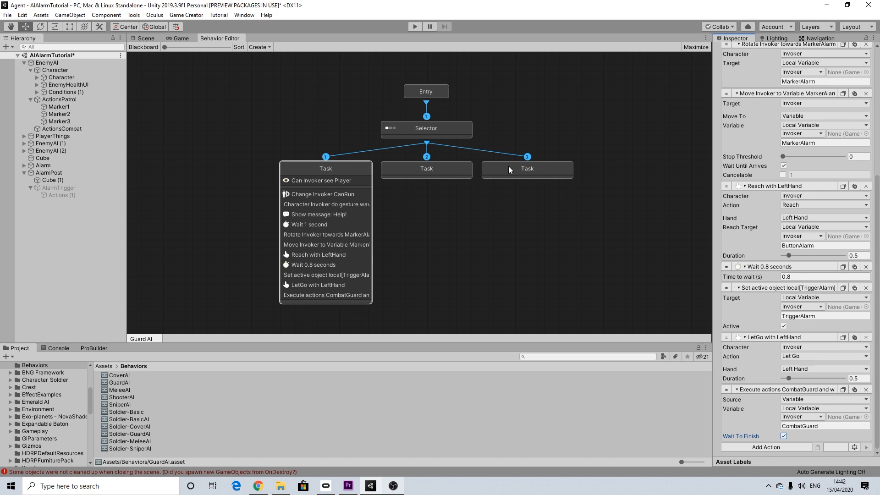
# Enable conditions on the second Task and set their mode to Allow To Complete.
pyautogui.click(445, 168)
pyautogui.click(783, 95)
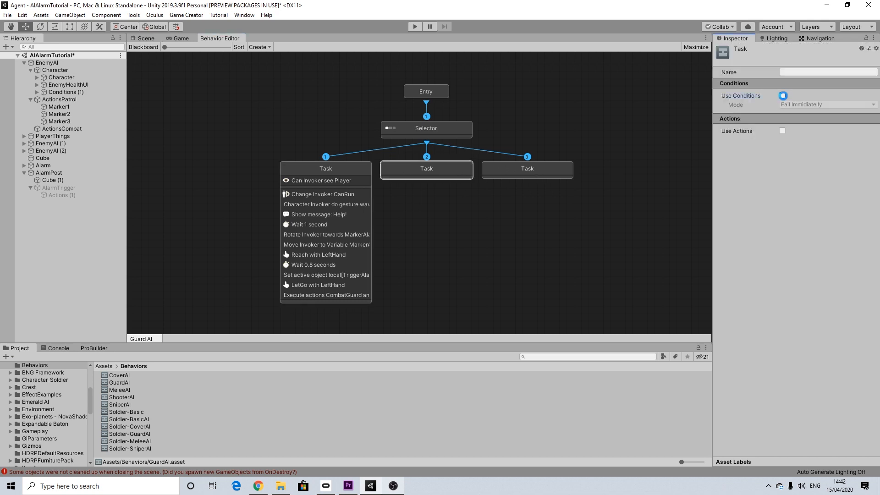
pyautogui.click(793, 106)
pyautogui.click(800, 123)
# Add an attribute condition to the second Task for Invoker's health, compared as Percent Is Less Or Equal to 0.99.
pyautogui.click(775, 115)
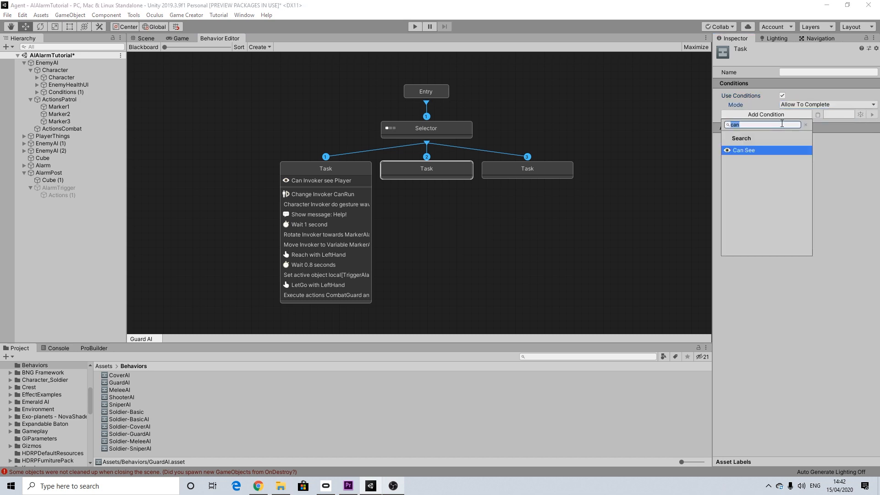
pyautogui.write('att')
pyautogui.click(762, 150)
pyautogui.click(825, 124)
pyautogui.click(800, 156)
pyautogui.click(800, 134)
pyautogui.click(809, 156)
pyautogui.click(812, 147)
pyautogui.click(813, 187)
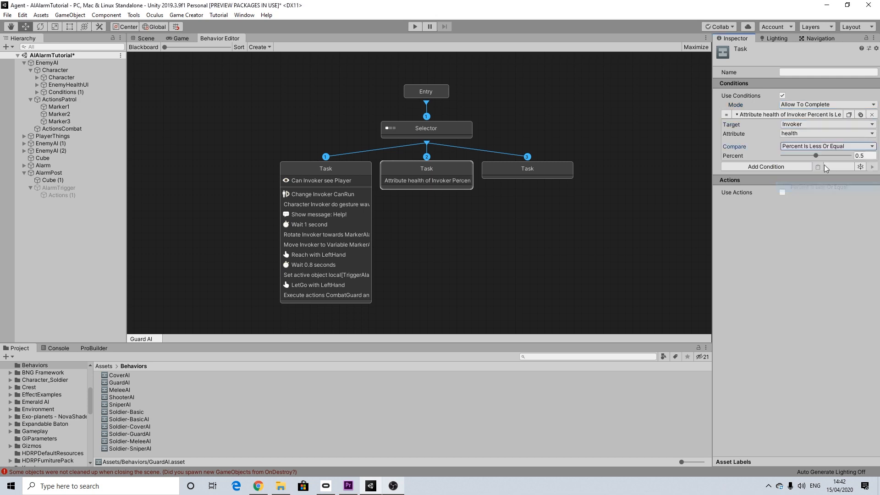
pyautogui.moveTo(829, 156); pyautogui.dragTo(844, 154)
# Enable actions on the second Task and add a Wait action of 0.5 seconds.
pyautogui.click(782, 193)
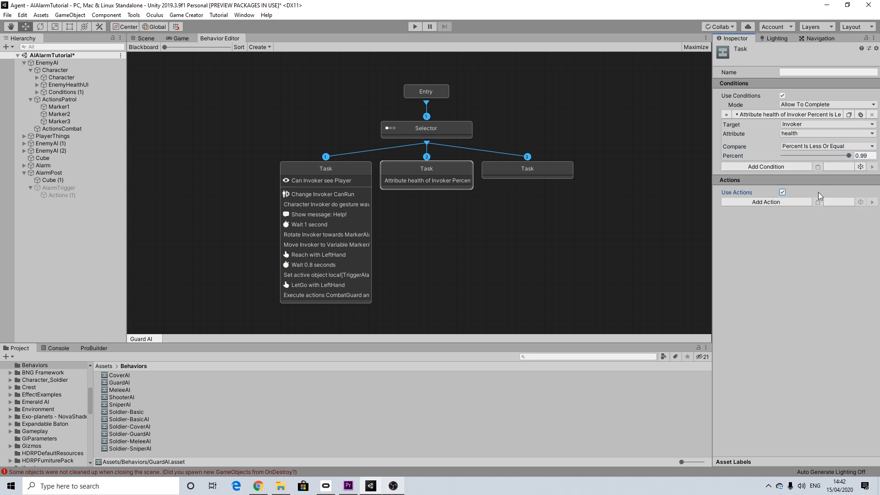
pyautogui.click(764, 201)
pyautogui.write('wait')
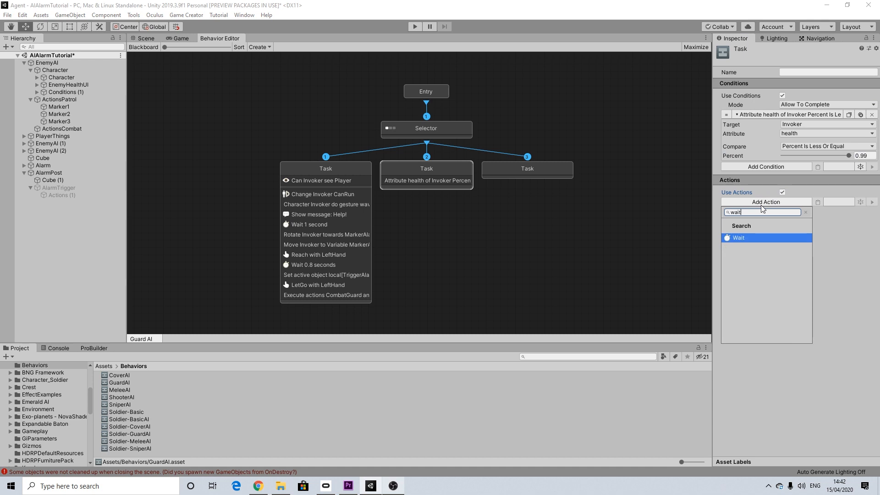
pyautogui.press('Return')
pyautogui.click(775, 212)
pyautogui.write('0.5')
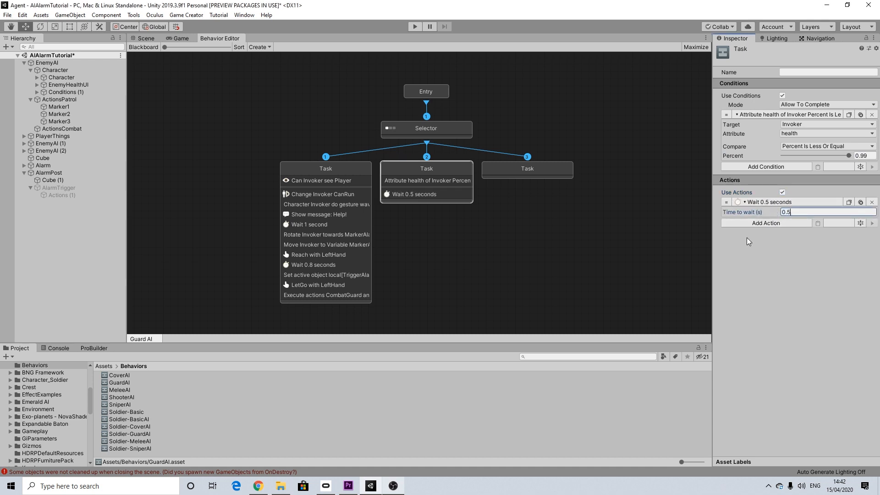
pyautogui.press('Return')
# Add a Character State action to the second Task that changes Invoker's state to the Hurt state asset.
pyautogui.click(764, 223)
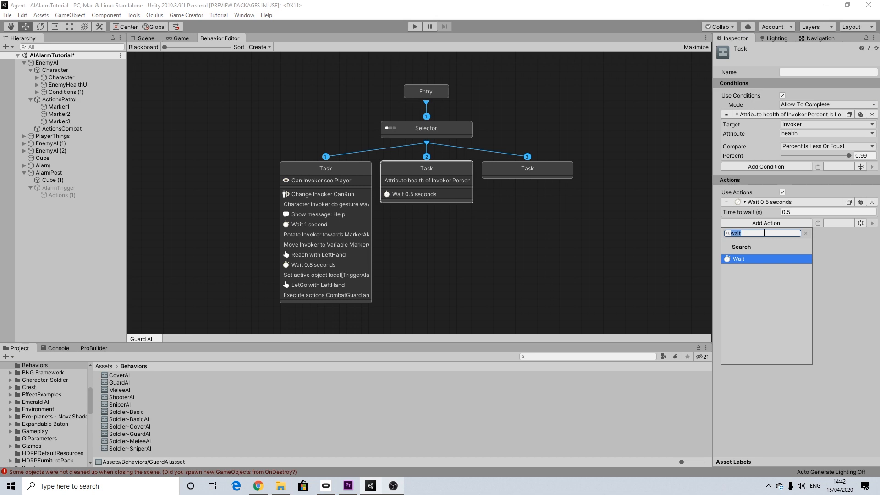
pyautogui.write('stat')
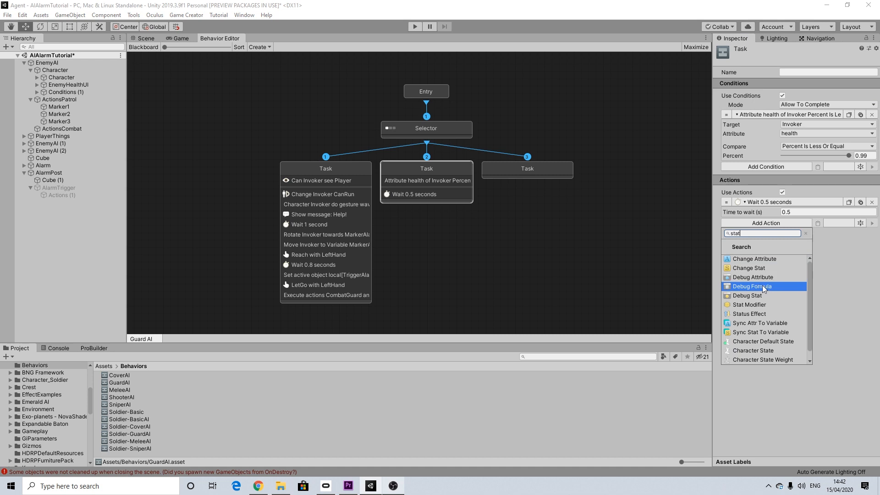
pyautogui.scroll(-1, 763, 298)
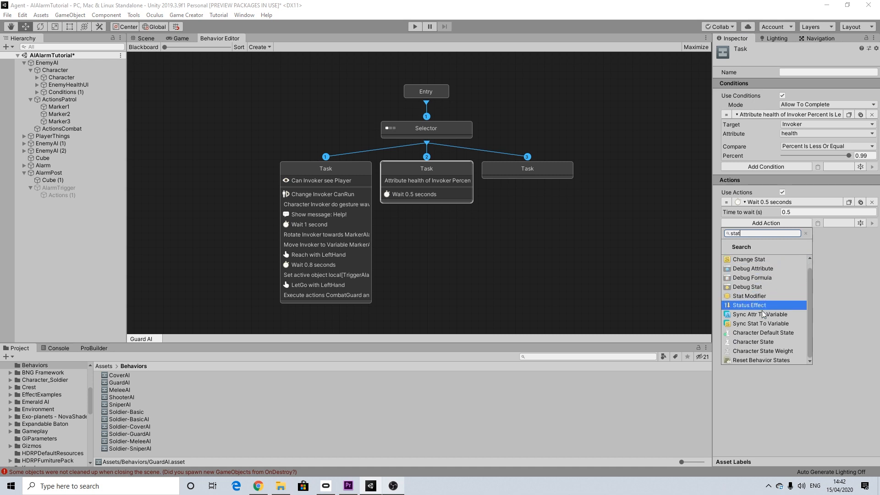
pyautogui.click(755, 344)
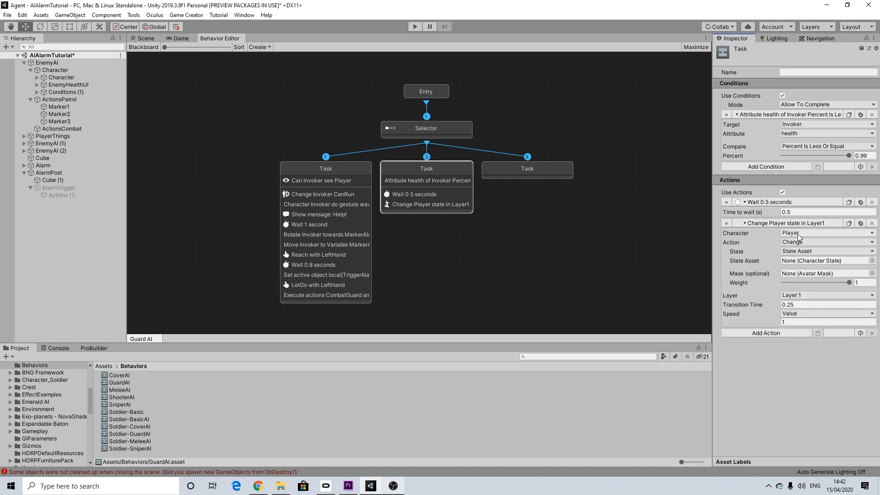
pyautogui.click(798, 232)
pyautogui.click(823, 250)
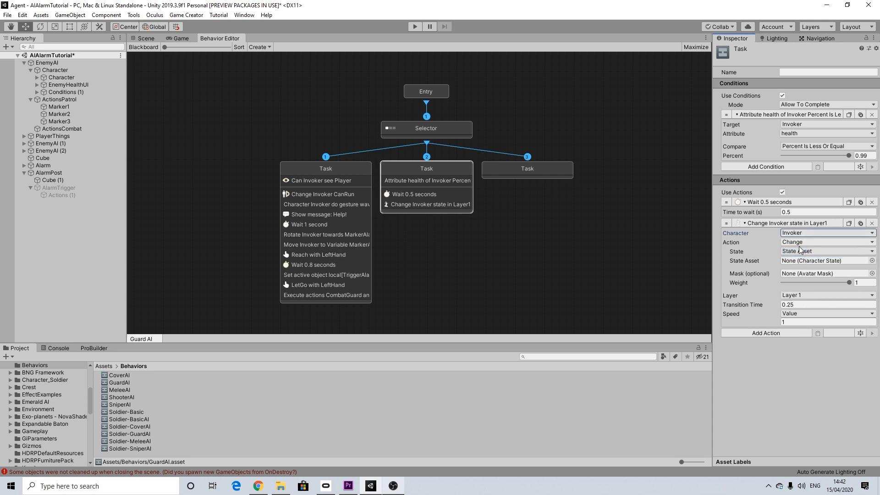
pyautogui.click(873, 260)
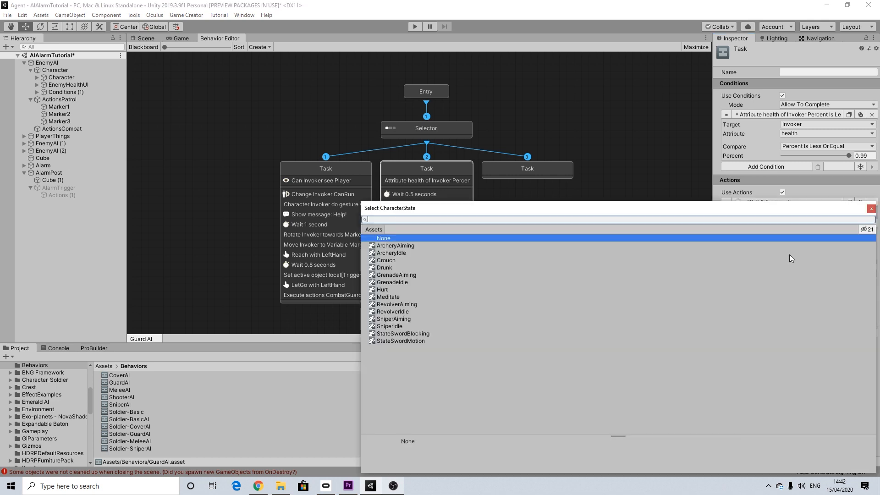
pyautogui.click(386, 291)
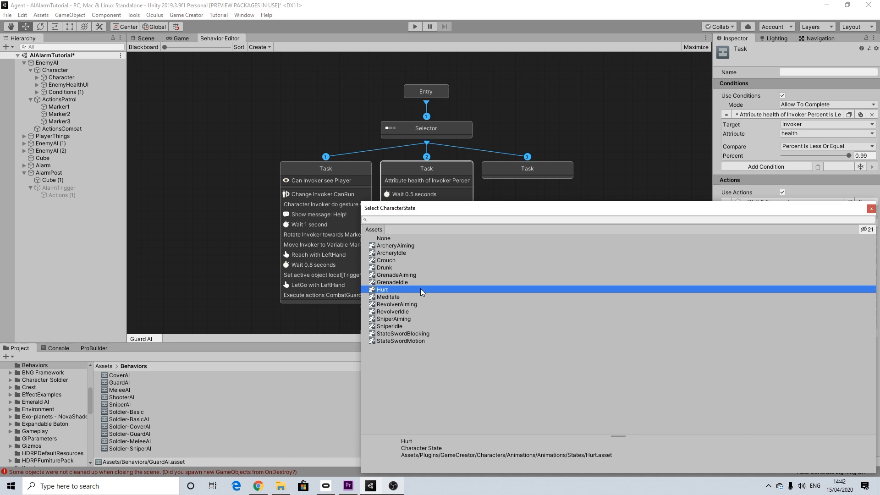
pyautogui.click(871, 209)
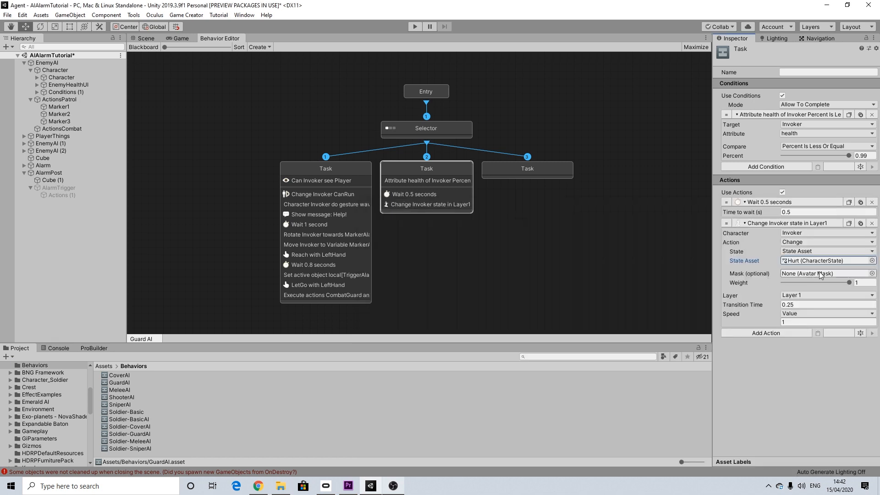
# Add a Simple Message action to the second Task with the message "Help!".
pyautogui.click(769, 333)
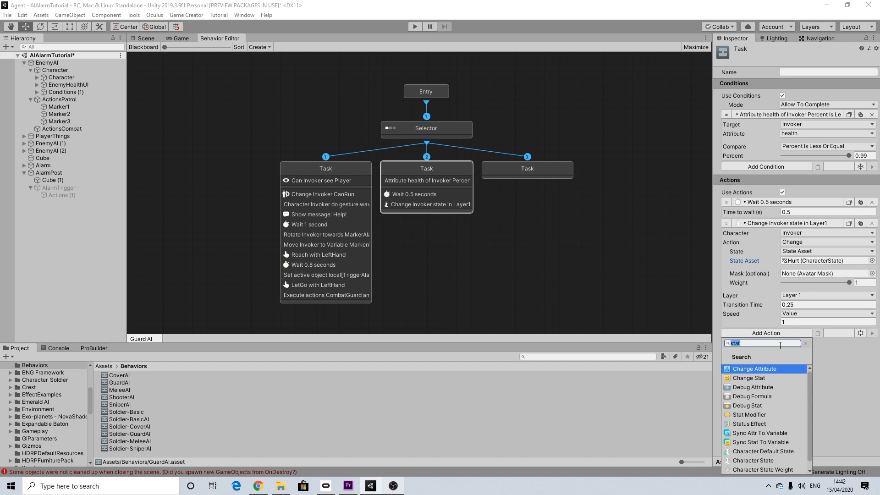
pyautogui.click(767, 336)
pyautogui.click(767, 335)
pyautogui.write('mes')
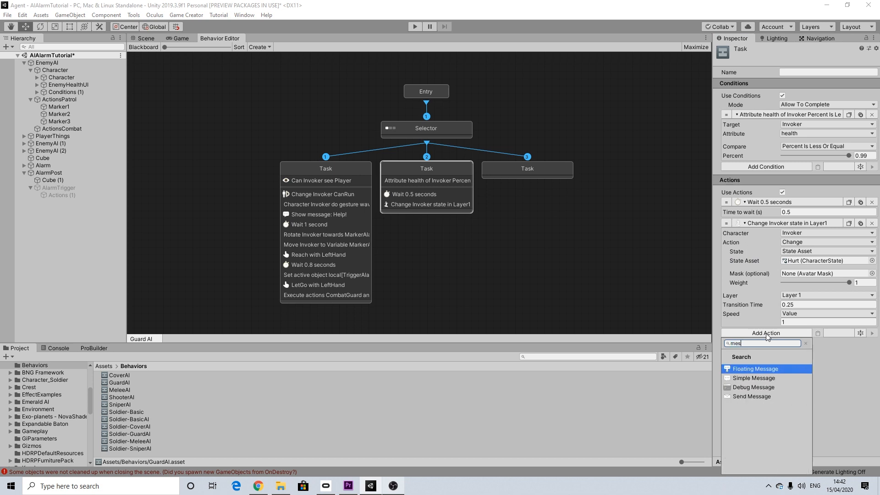
pyautogui.click(759, 378)
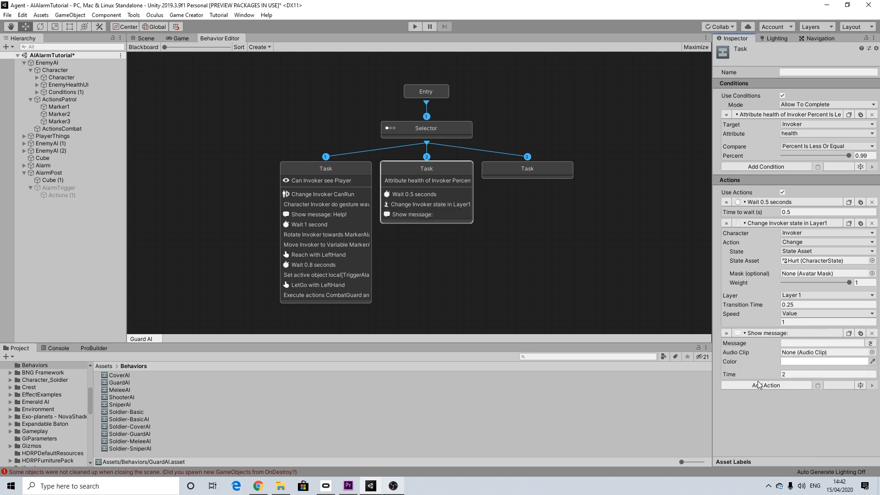
pyautogui.click(819, 344)
pyautogui.write('Help!')
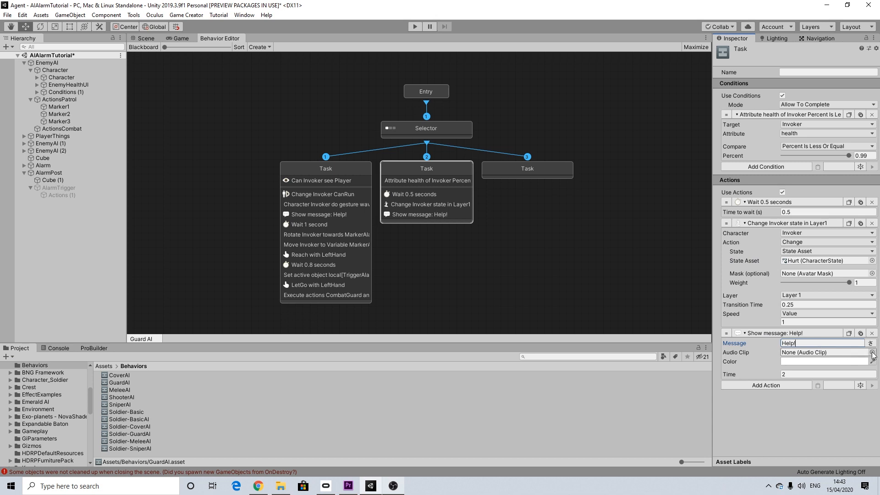
# Assign the help! audio clip to the second Task's message action and set its time to 0.9.
pyautogui.click(872, 352)
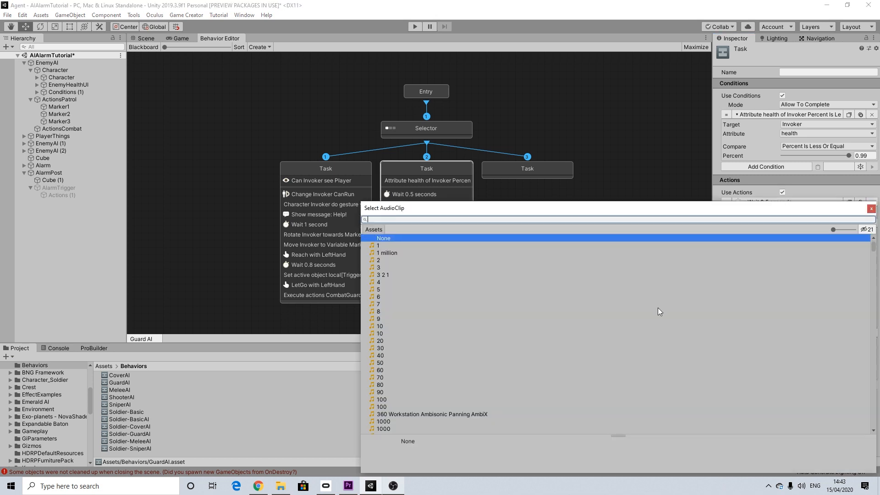
pyautogui.write('help')
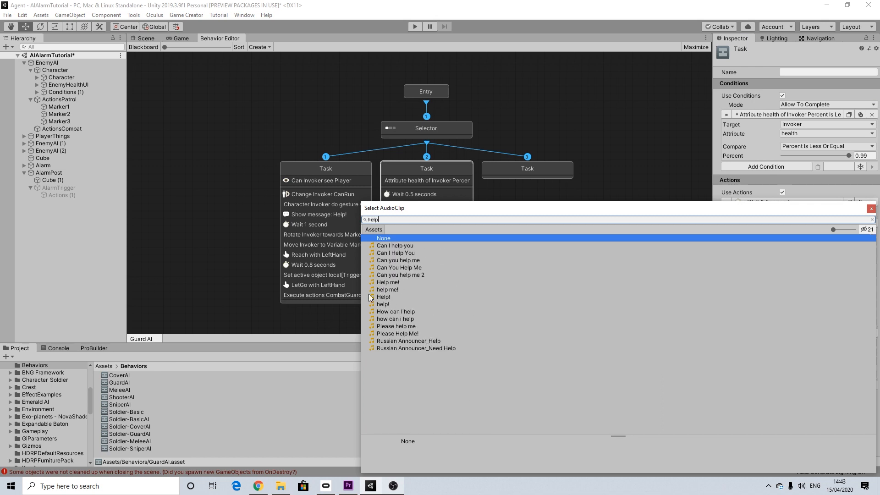
pyautogui.click(385, 305)
pyautogui.click(872, 209)
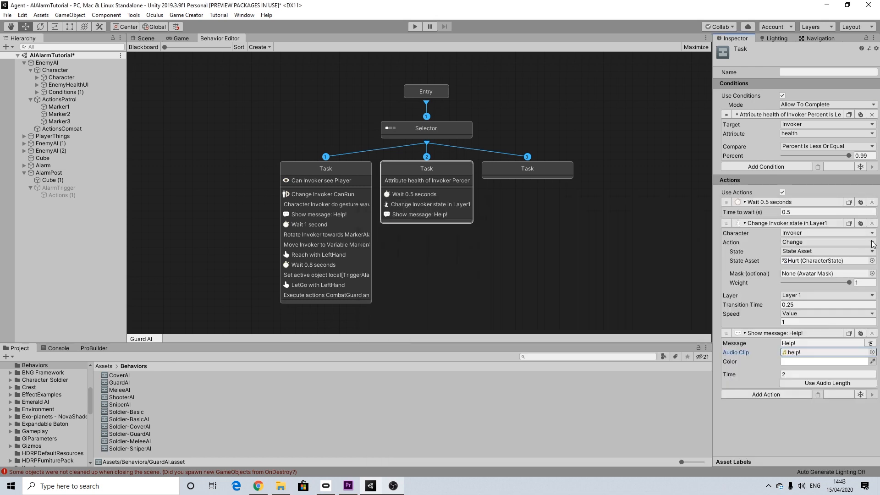
pyautogui.click(812, 373)
pyautogui.write('0.9')
pyautogui.click(789, 431)
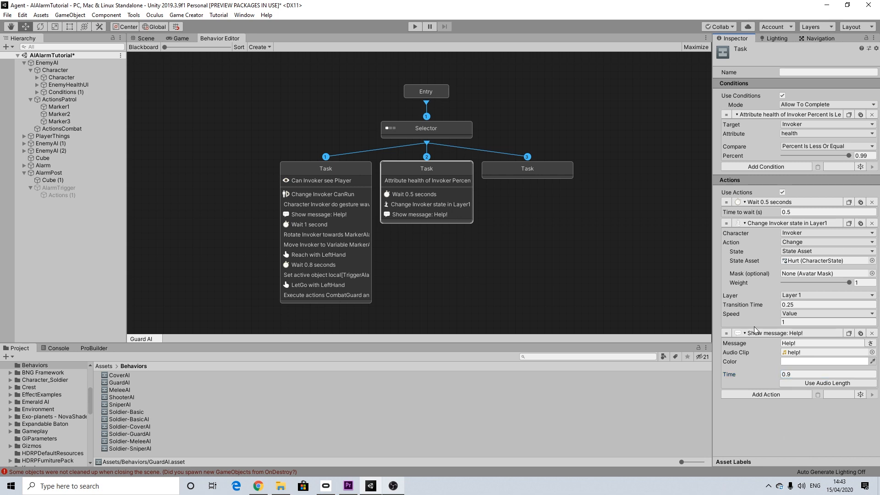
# Collapse the message, state and wait actions of the second Task.
pyautogui.click(743, 334)
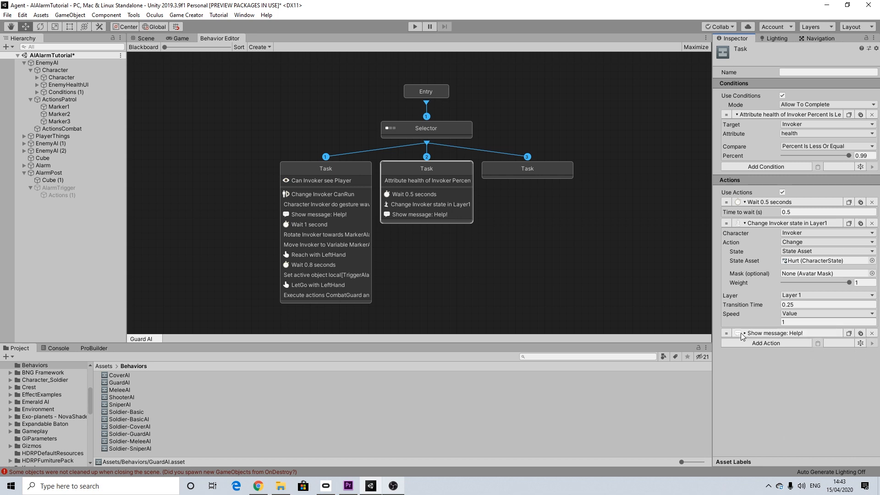
pyautogui.click(746, 223)
pyautogui.click(745, 202)
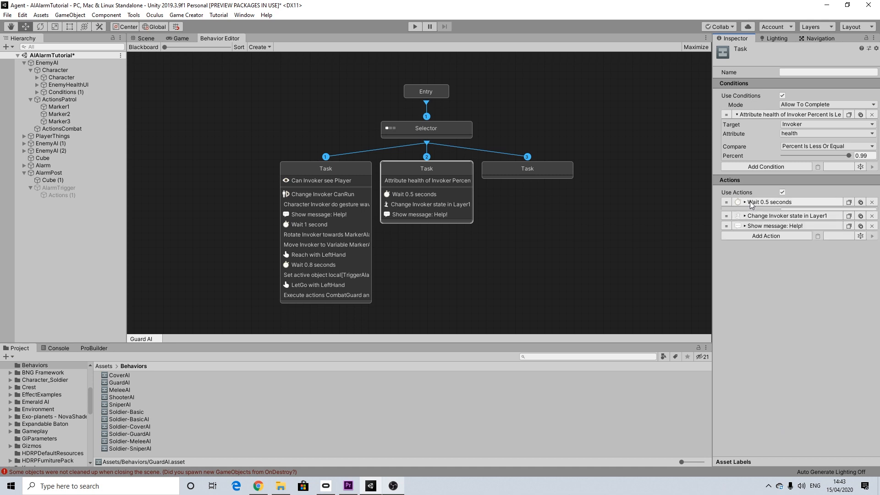
# Add an action to the second Task that changes Invoker's Can Run property, and collapse it.
pyautogui.click(757, 233)
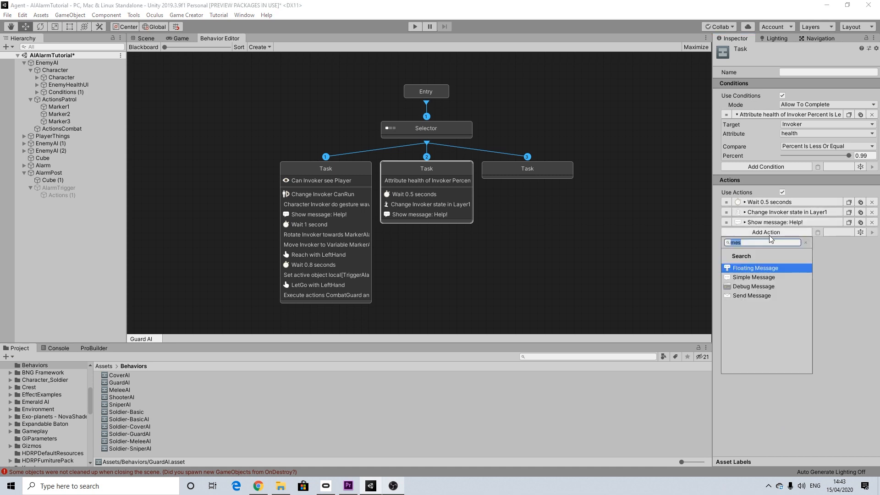
pyautogui.write('chang')
pyautogui.click(754, 295)
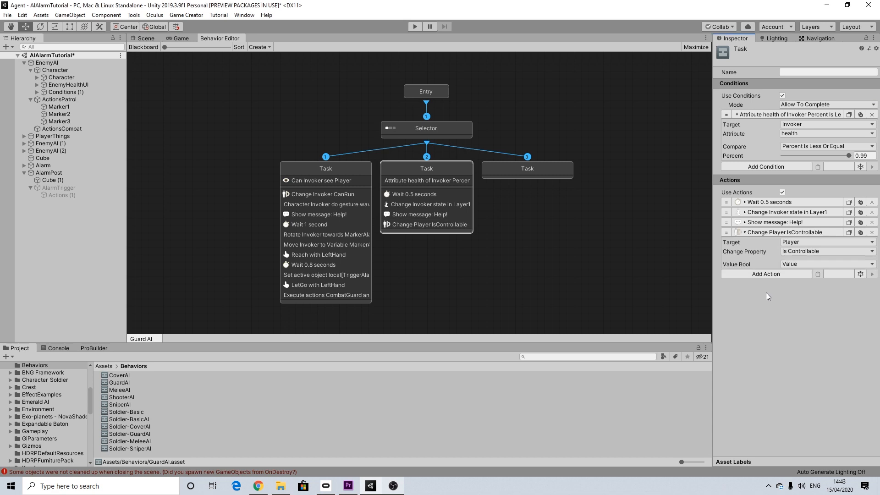
pyautogui.click(798, 243)
pyautogui.click(806, 263)
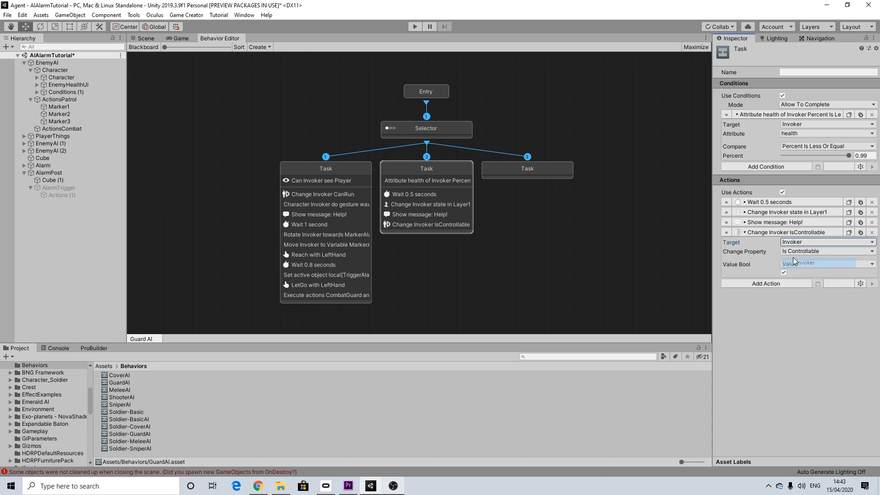
pyautogui.click(806, 252)
pyautogui.click(802, 274)
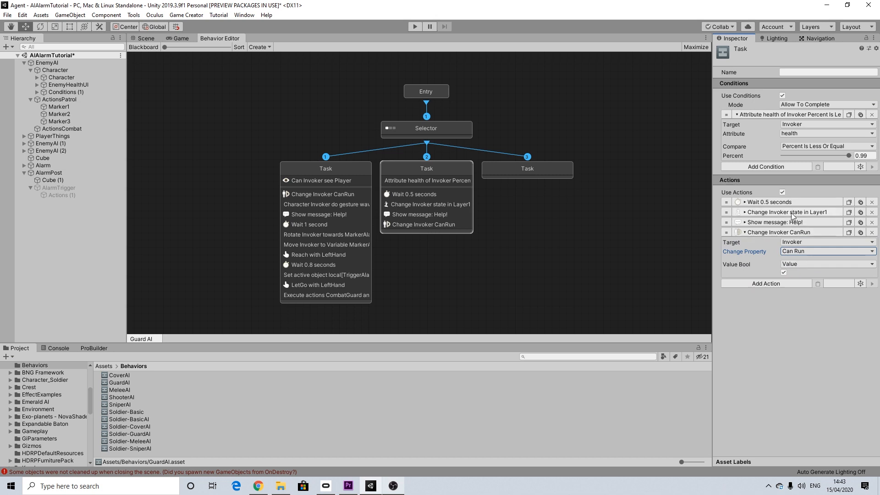
pyautogui.click(774, 233)
pyautogui.click(782, 234)
pyautogui.click(787, 232)
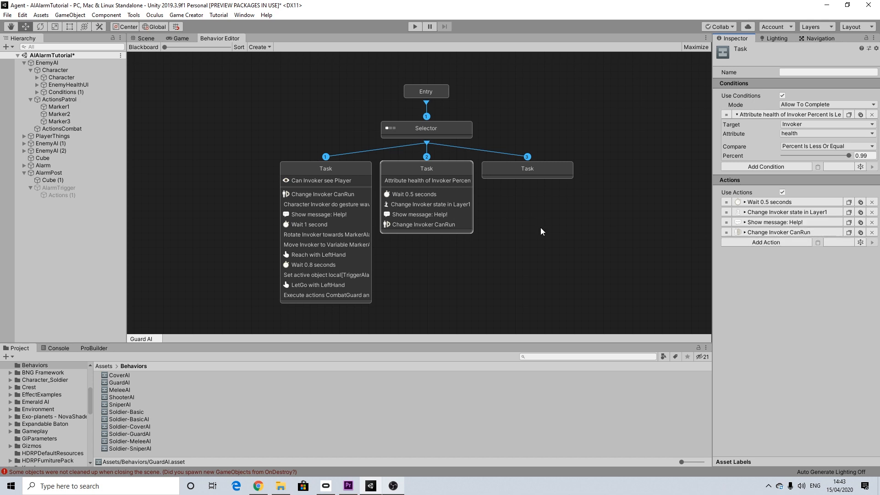
# Collapse all the expanded actions of the first Task, from the rotate action down to the CombatGuard execute action.
pyautogui.click(358, 219)
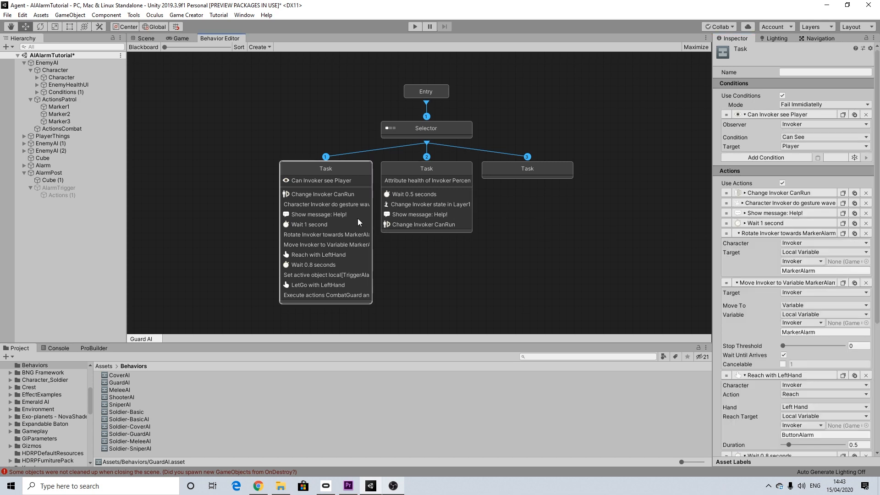
pyautogui.click(761, 233)
pyautogui.click(755, 243)
pyautogui.click(757, 254)
pyautogui.click(757, 263)
pyautogui.click(758, 273)
pyautogui.click(759, 284)
pyautogui.click(762, 294)
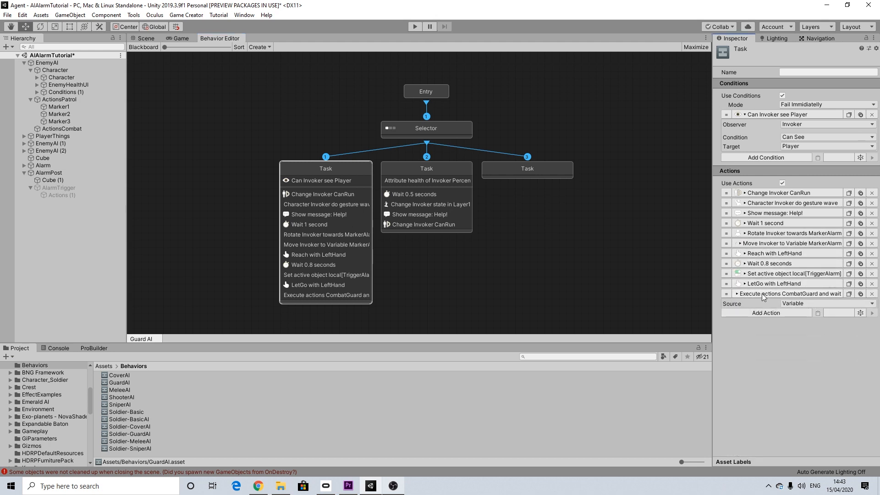
# Copy the Wait 1 second and Rotate Invoker towards MarkerAlarm actions from the first Task to the end of the second Task's actions.
pyautogui.click(461, 167)
pyautogui.click(818, 234)
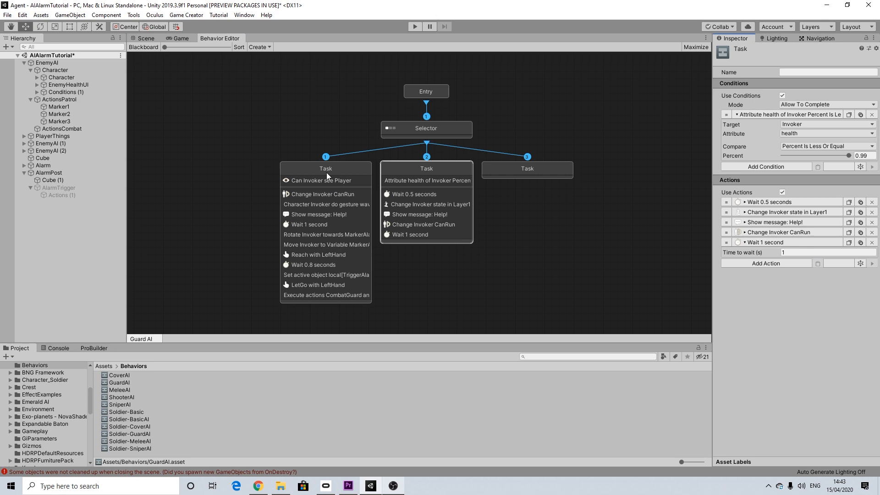
pyautogui.click(328, 176)
pyautogui.click(849, 234)
pyautogui.click(466, 172)
pyautogui.click(818, 264)
# Copy the Move Invoker to MarkerAlarm and Reach with LeftHand actions from the first Task to the end of the second Task's actions.
pyautogui.click(350, 174)
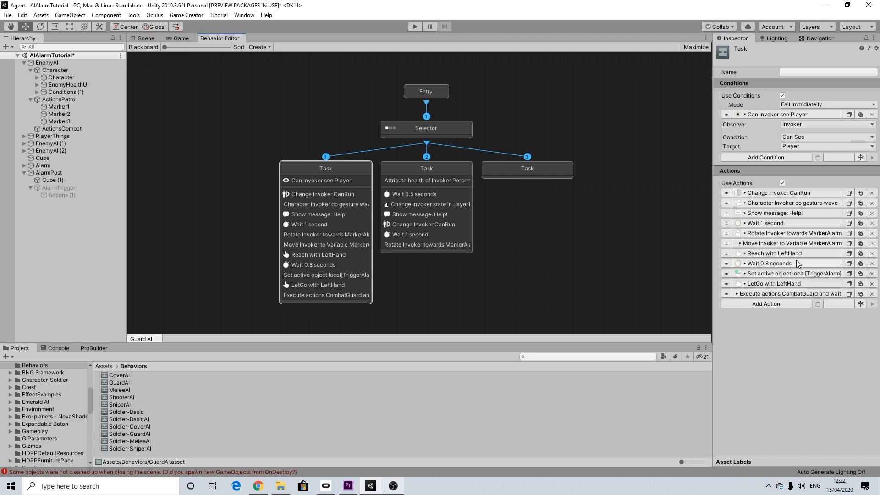
pyautogui.click(455, 176)
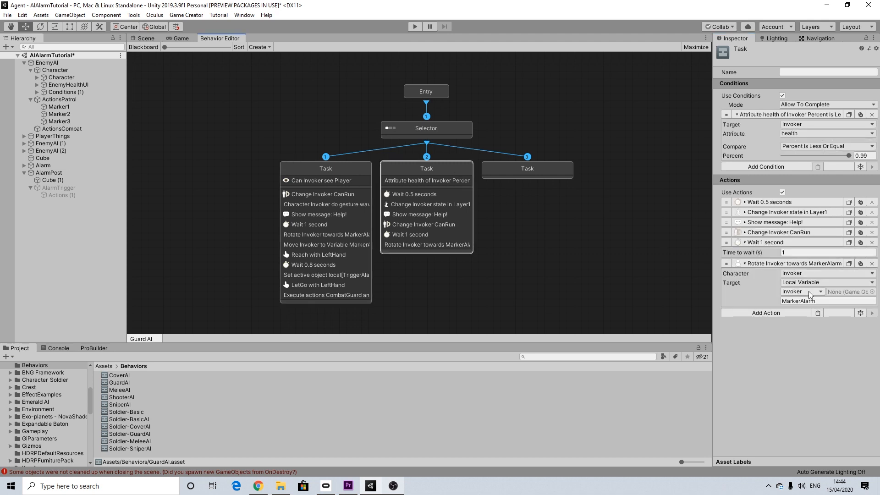
pyautogui.click(818, 314)
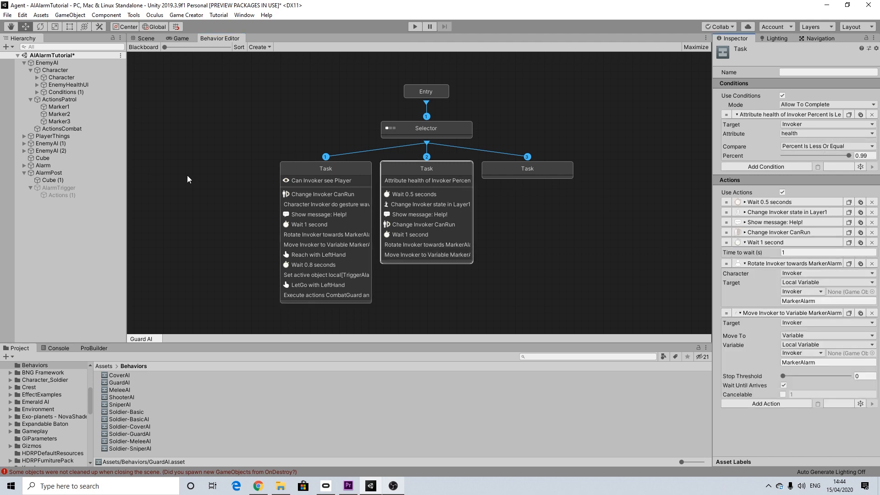
pyautogui.click(344, 165)
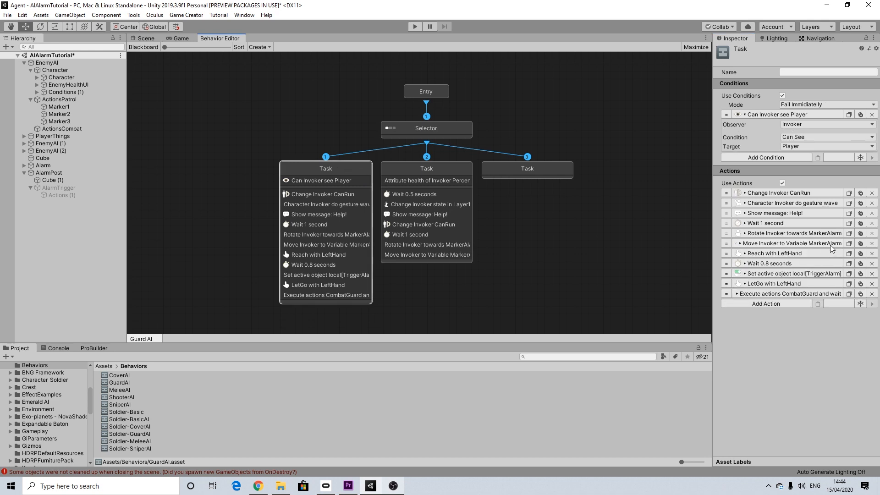
pyautogui.click(849, 253)
pyautogui.click(449, 169)
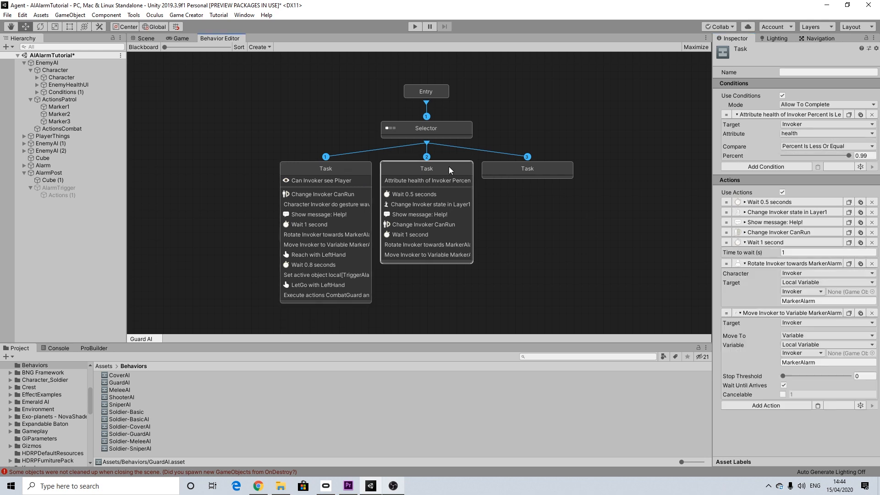
pyautogui.click(819, 406)
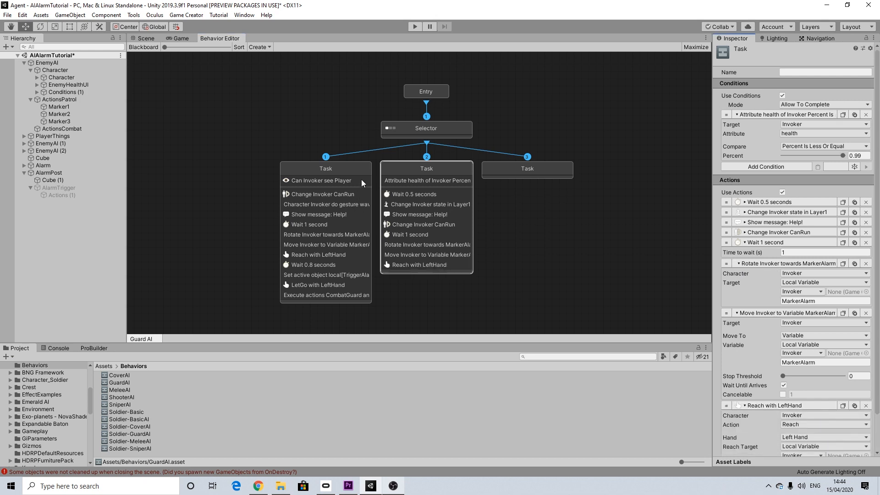
# Collapse the second Task's copied wait, rotate, move and reach actions.
pyautogui.click(744, 242)
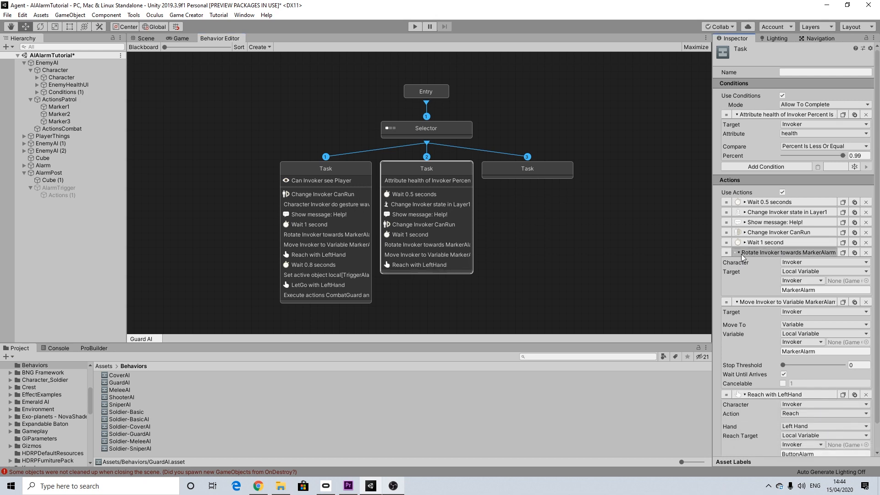
pyautogui.click(739, 252)
pyautogui.click(741, 263)
pyautogui.click(746, 272)
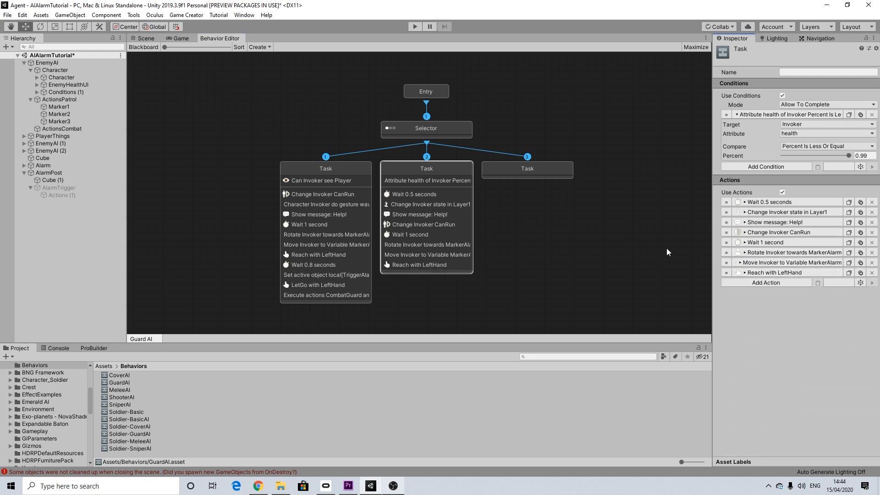
# Copy the Wait 0.8 seconds action from the first Task to the end of the second Task's actions.
pyautogui.click(354, 169)
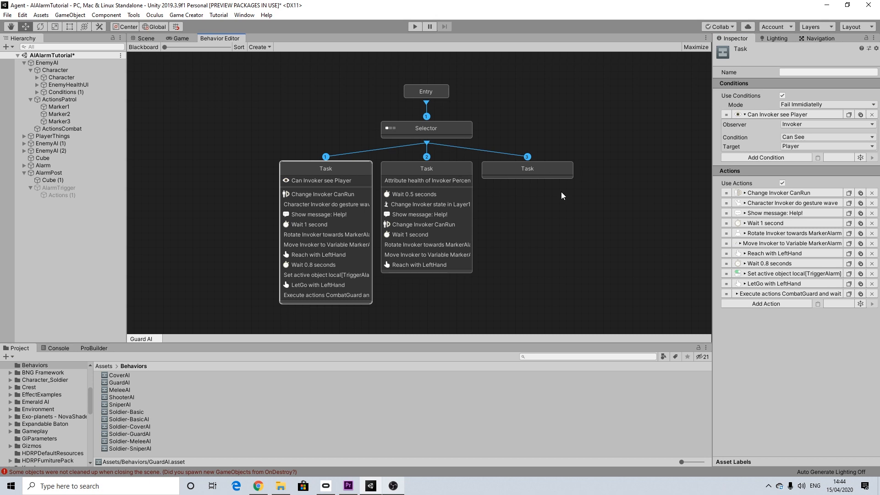
pyautogui.click(849, 264)
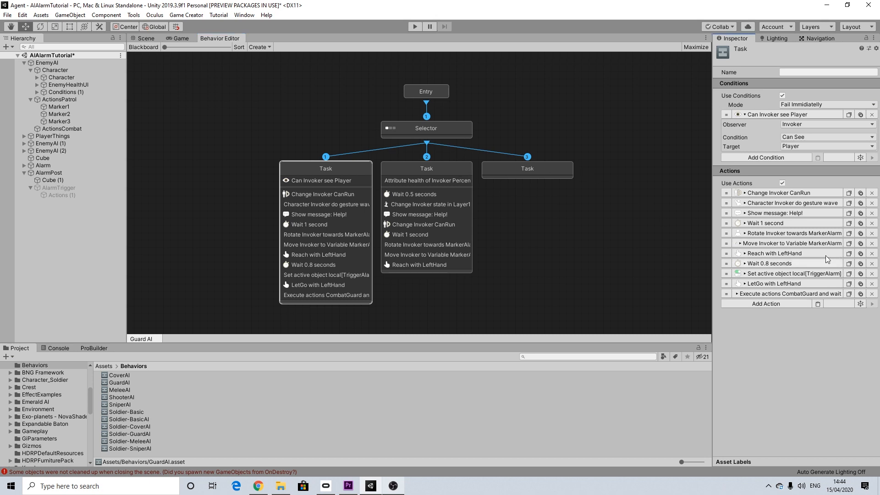
pyautogui.click(447, 167)
pyautogui.click(819, 283)
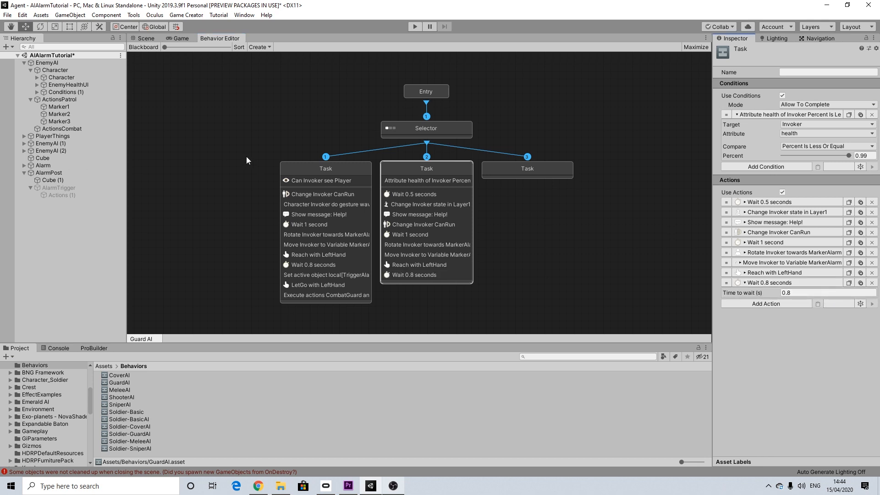
# Copy the first Task's Set active TriggerAlarm action to the end of the second Task's actions and collapse the copies there.
pyautogui.click(356, 177)
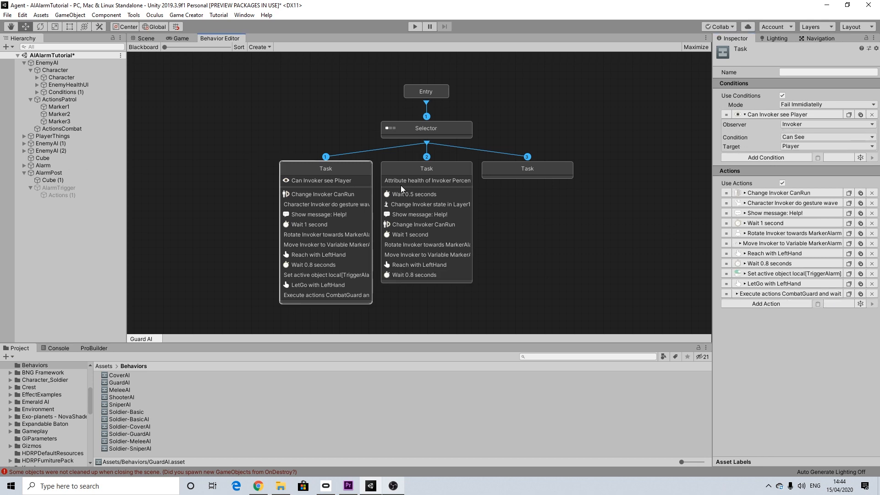
pyautogui.click(850, 274)
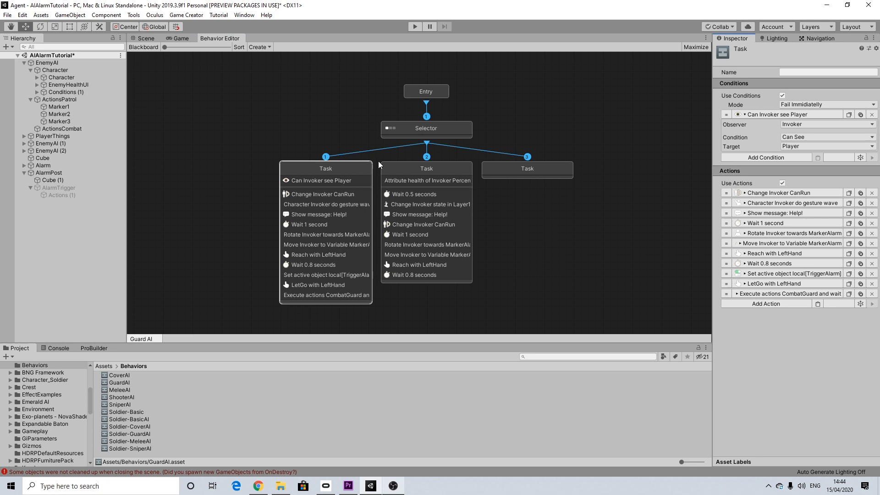
pyautogui.click(453, 171)
pyautogui.click(819, 303)
pyautogui.click(802, 303)
pyautogui.click(750, 283)
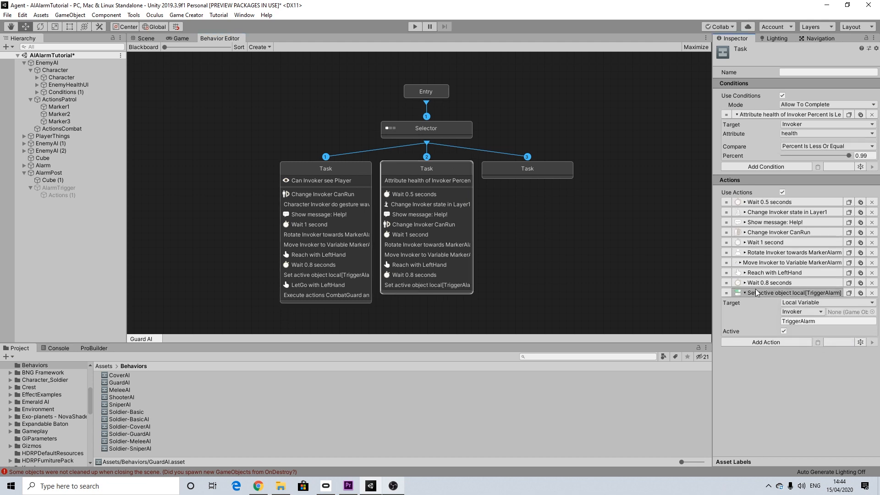
# Copy the LetGo with LeftHand action from the first Task to the end of the second Task's actions and collapse it.
pyautogui.click(353, 169)
pyautogui.click(849, 284)
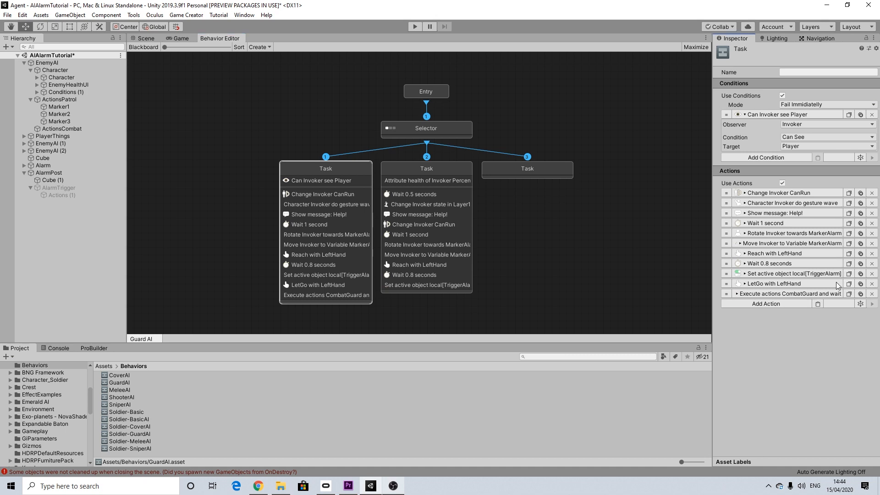
pyautogui.click(452, 169)
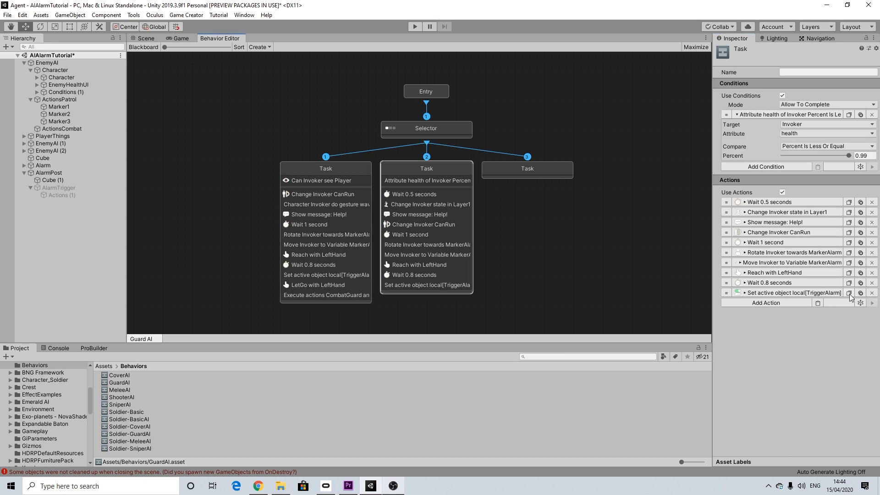
pyautogui.click(818, 303)
pyautogui.click(757, 304)
# Add a Character State action to the second Task with Invoker as character and RevolverIdle as state asset, and collapse it.
pyautogui.click(772, 316)
pyautogui.write('stat')
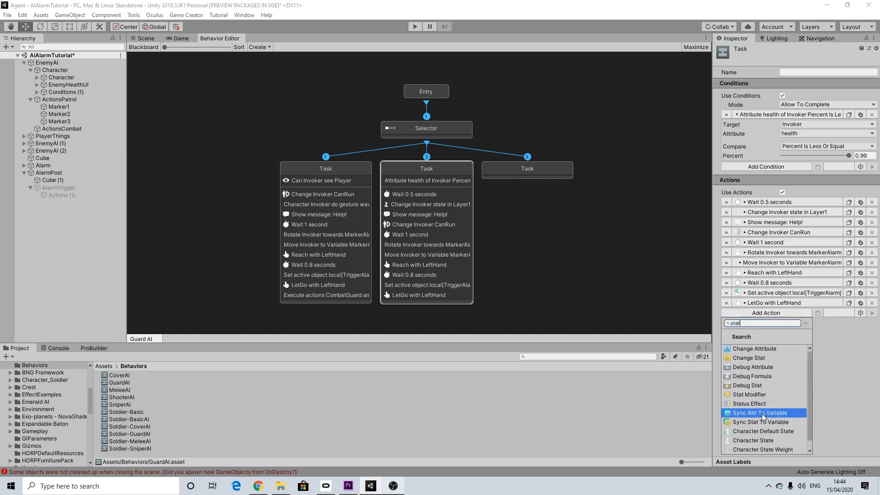
pyautogui.click(757, 440)
pyautogui.click(807, 322)
pyautogui.click(795, 341)
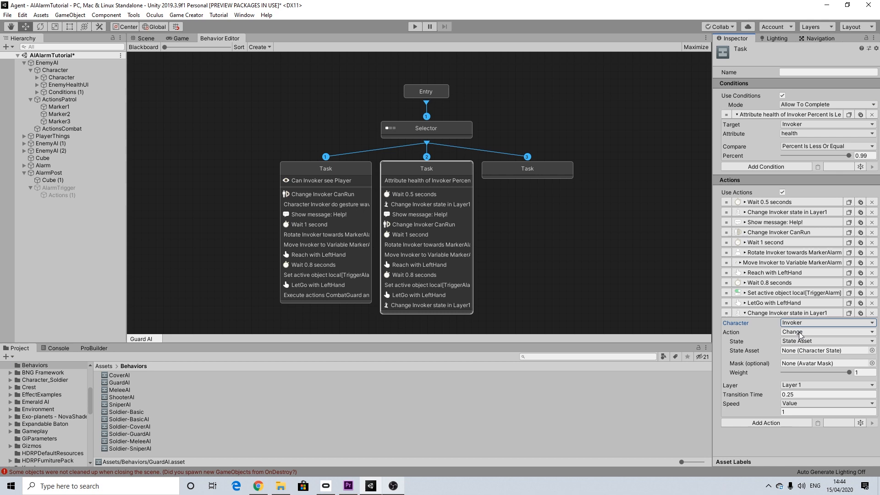
pyautogui.click(871, 350)
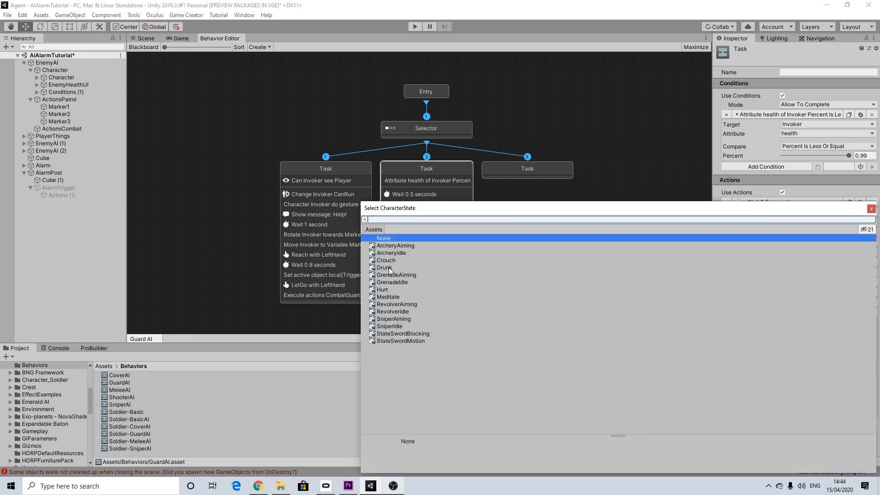
pyautogui.click(395, 311)
pyautogui.doubleClick(512, 311)
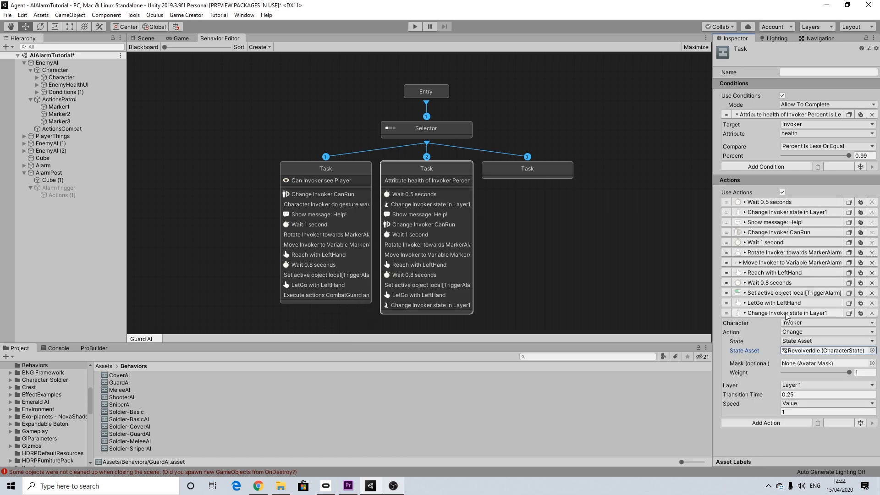
pyautogui.click(787, 314)
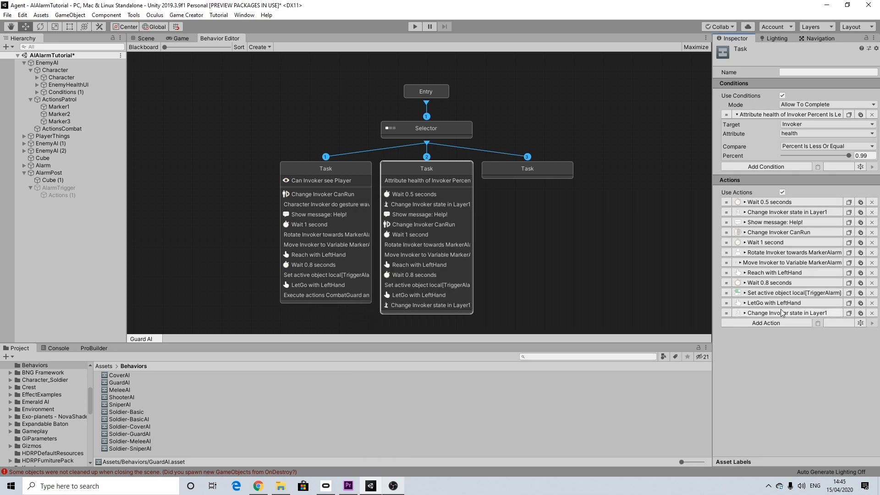
# Copy the Execute actions CombatGuard action from the first Task to the end of the second Task's actions and collapse it.
pyautogui.click(359, 221)
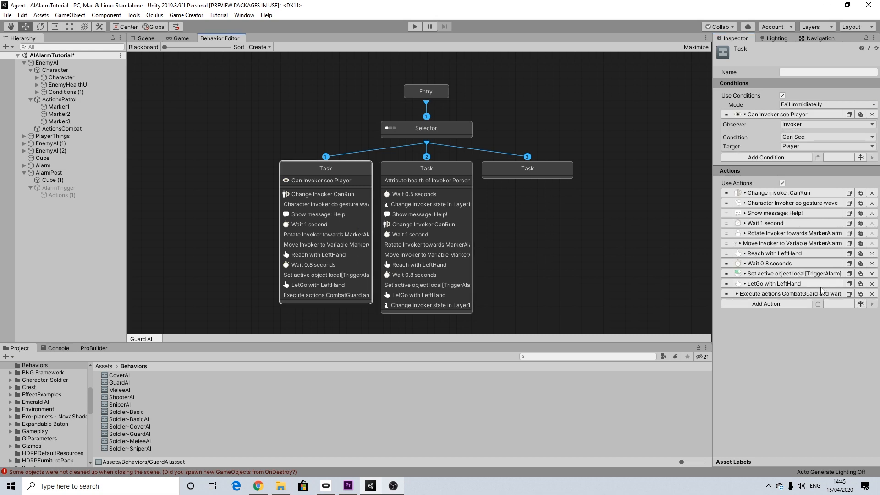
pyautogui.click(421, 180)
pyautogui.click(818, 323)
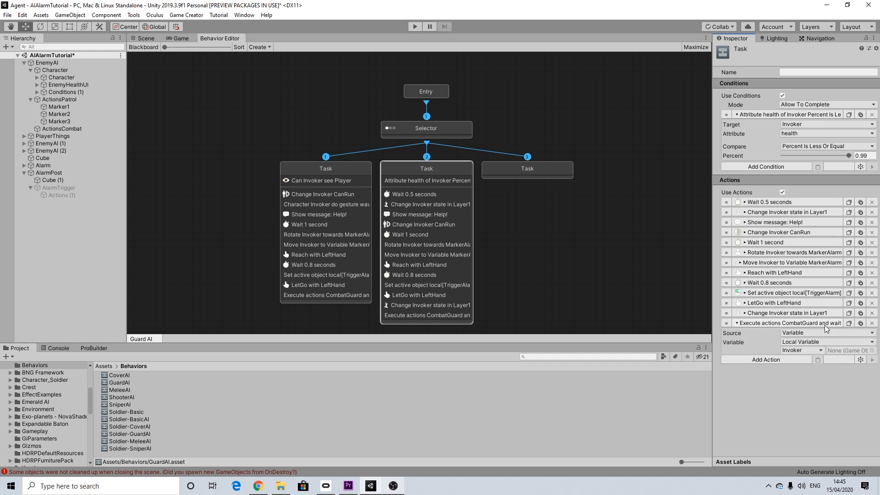
pyautogui.click(800, 323)
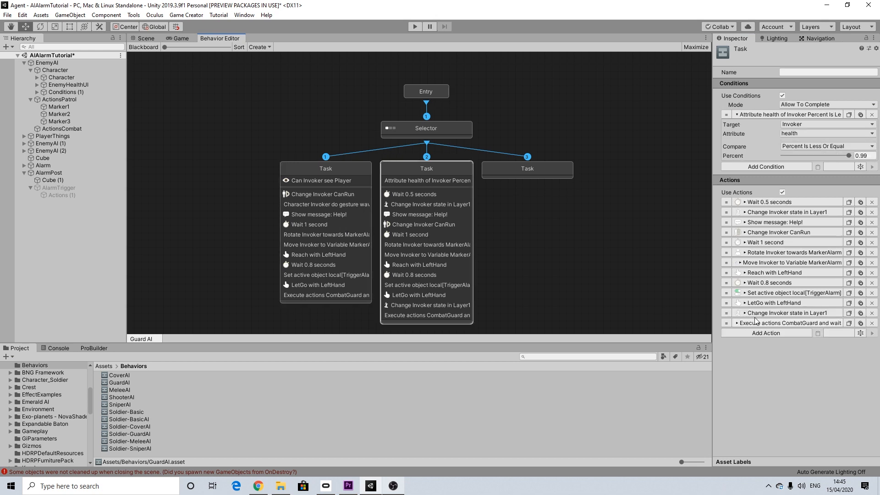
pyautogui.click(779, 314)
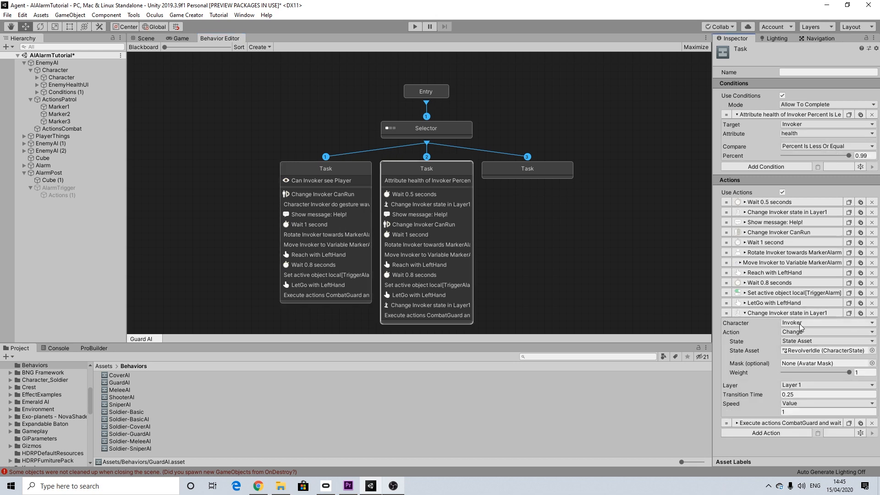
pyautogui.click(779, 313)
pyautogui.click(791, 313)
pyautogui.click(791, 314)
# Enable conditions on the third Task and set their mode to Allow To Complete.
pyautogui.click(490, 167)
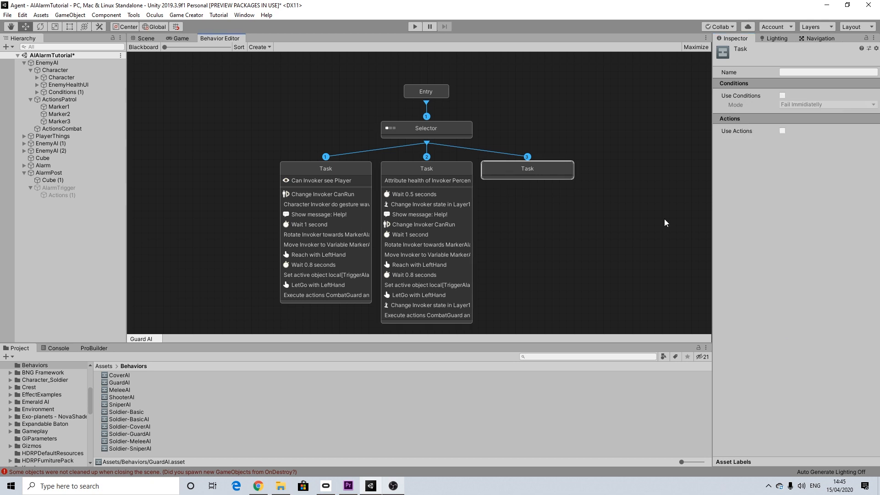
pyautogui.click(783, 95)
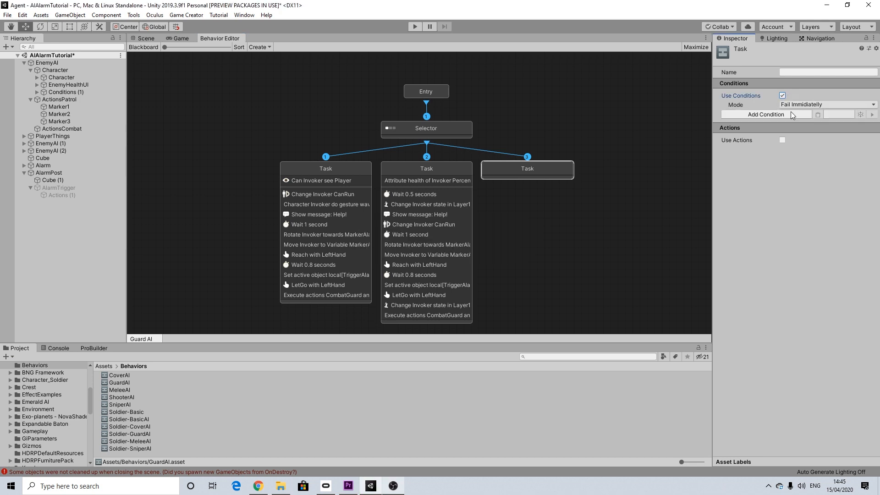
pyautogui.click(801, 105)
pyautogui.click(796, 125)
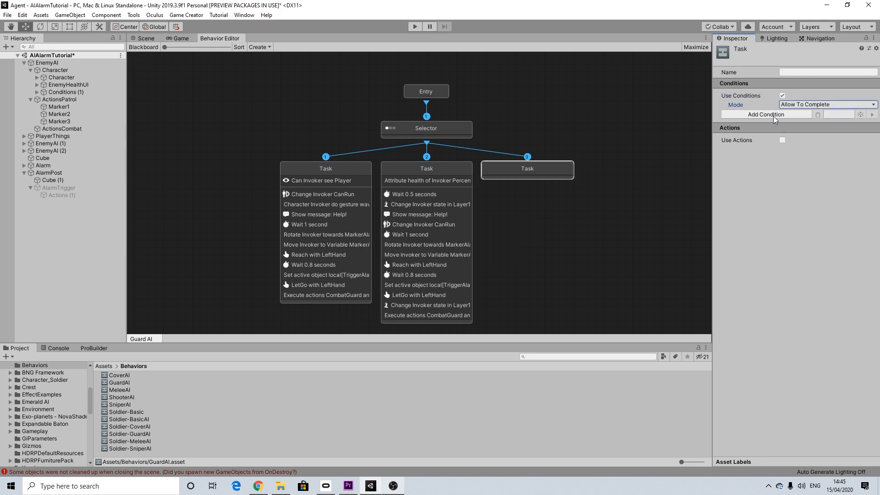
# Add a Can See condition to the third Task and set it to Can Not See for the Player.
pyautogui.click(775, 115)
pyautogui.write('see')
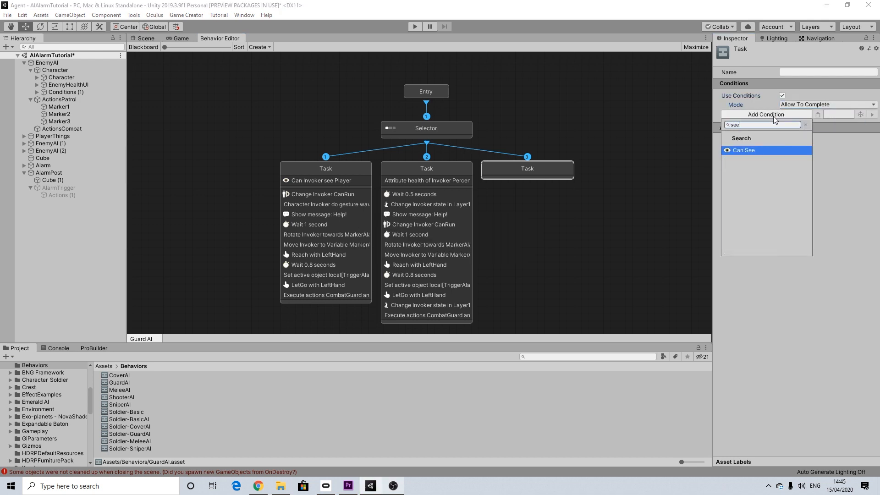
pyautogui.click(756, 150)
pyautogui.click(797, 137)
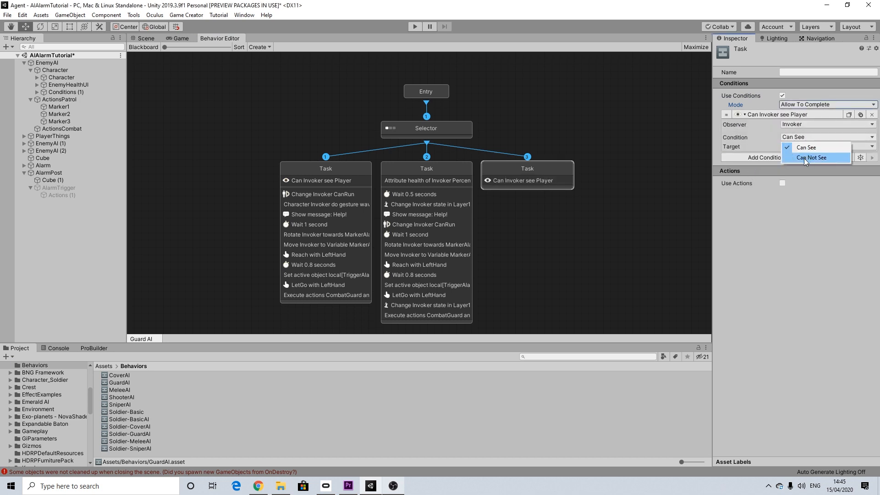
pyautogui.click(806, 159)
# Enable actions on the third Task, copy in the first Task's Change Invoker CanRun action and switch its Can Run value off.
pyautogui.click(782, 183)
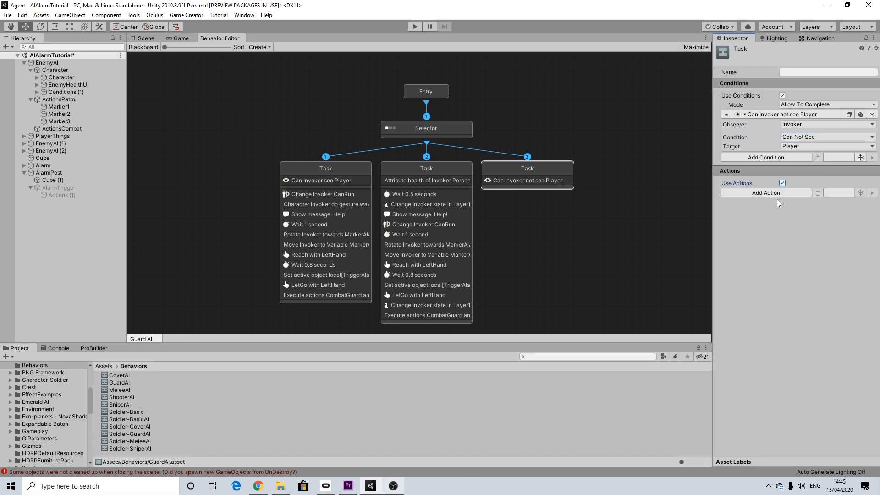
pyautogui.click(768, 193)
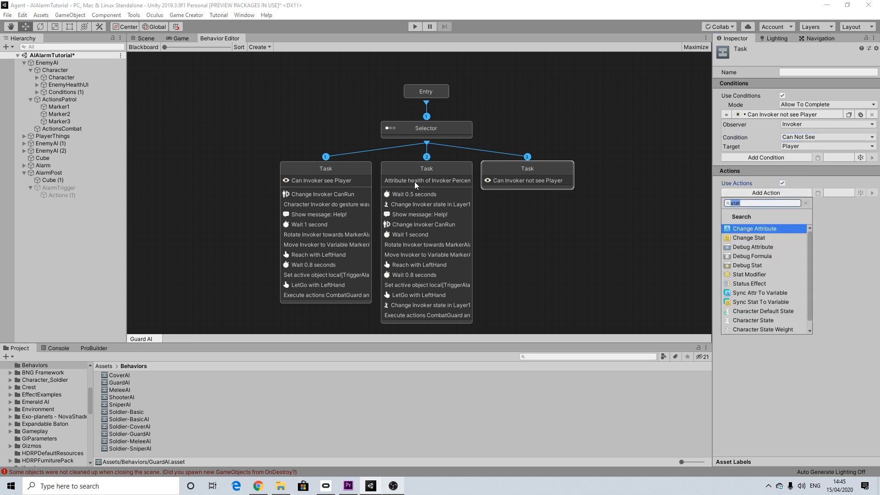
pyautogui.click(334, 183)
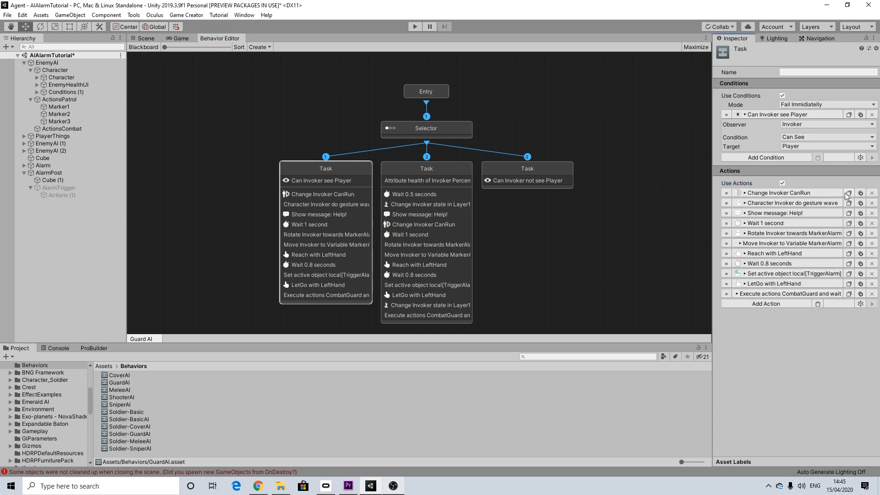
pyautogui.click(526, 172)
pyautogui.click(816, 193)
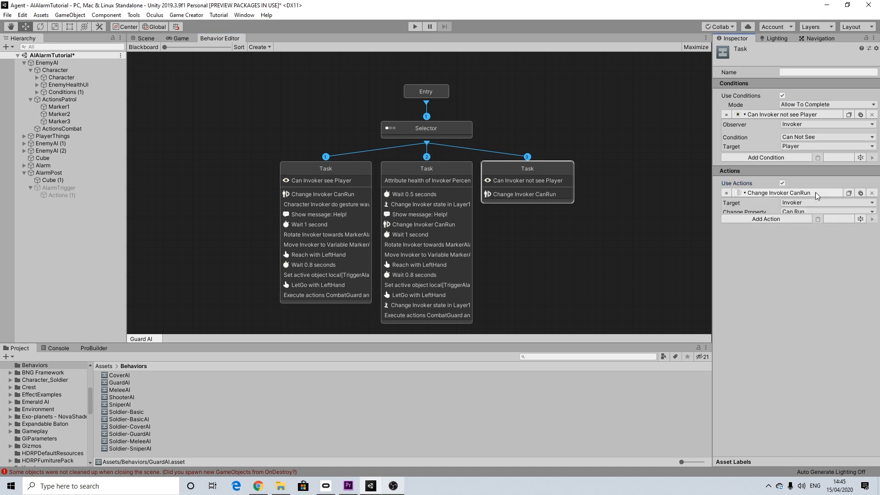
pyautogui.click(807, 212)
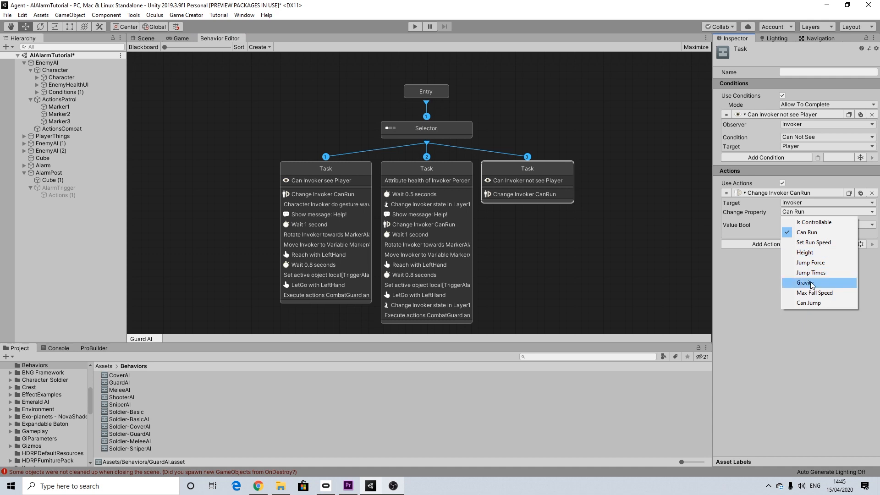
pyautogui.click(808, 233)
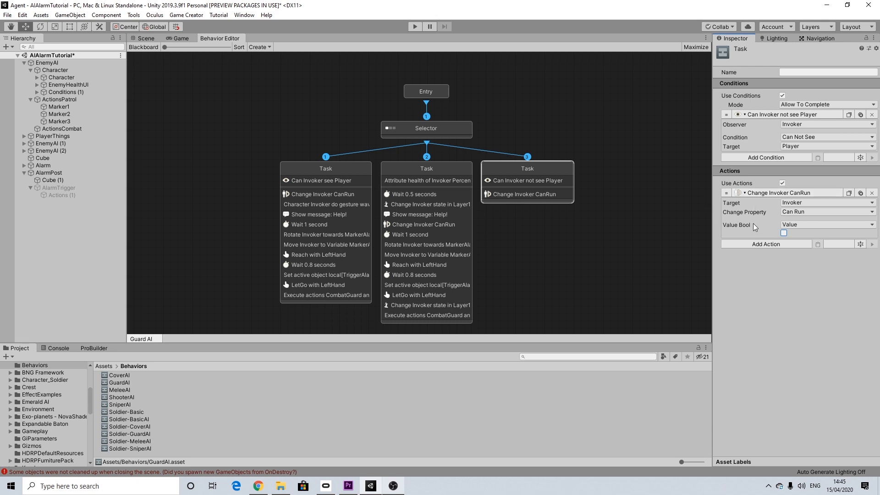
# Add a Give Ammo action to the third Task with Invoker as shooter, Bullets as ammo and an amount of 50.
pyautogui.click(778, 245)
pyautogui.write('amm')
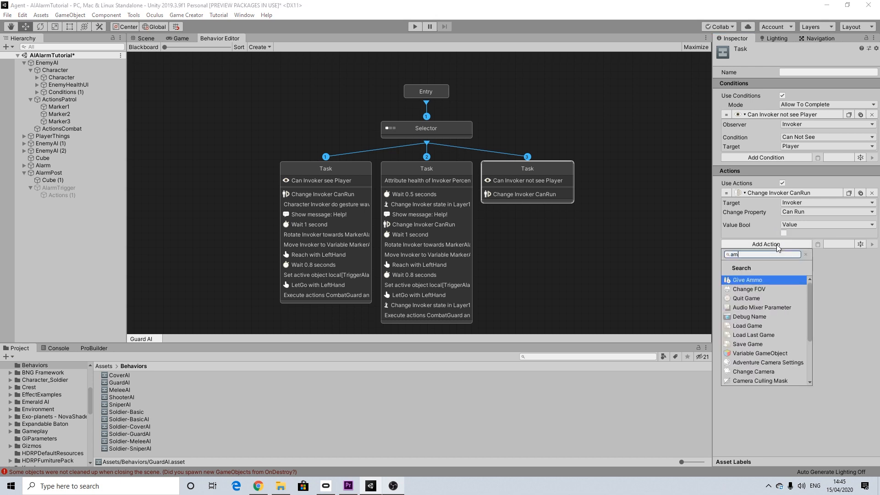
pyautogui.press('Return')
pyautogui.click(790, 255)
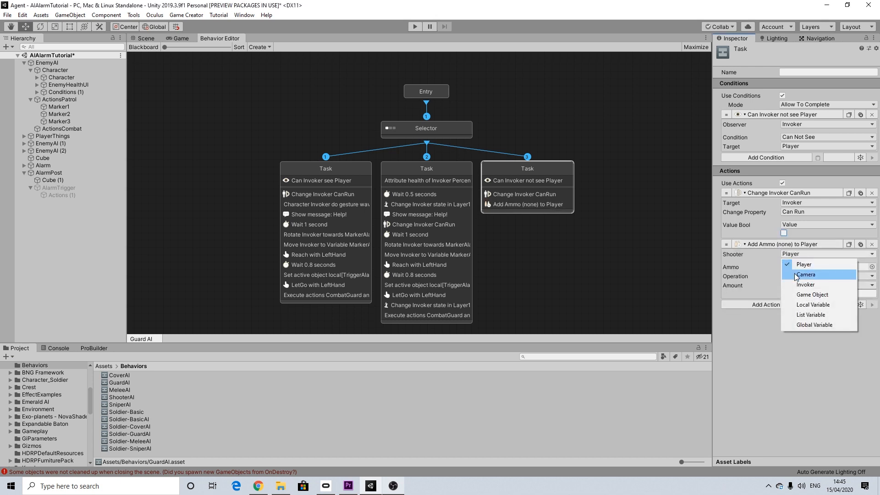
pyautogui.click(800, 287)
pyautogui.click(872, 267)
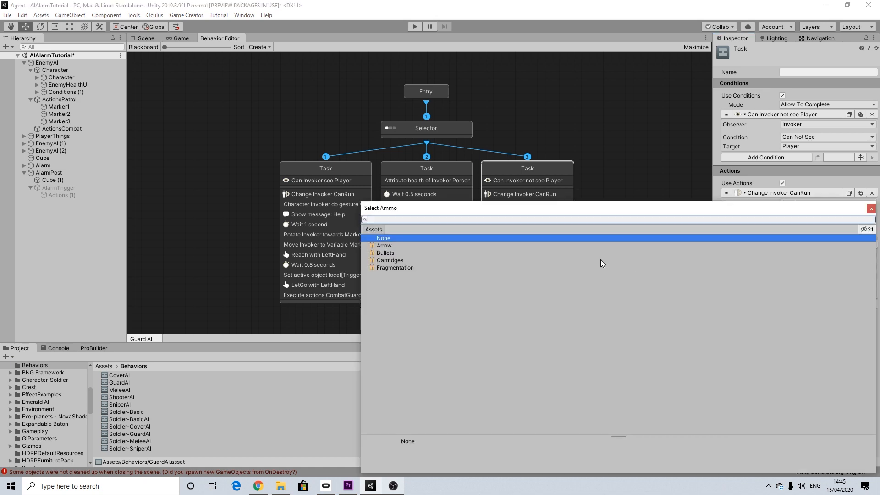
pyautogui.click(385, 253)
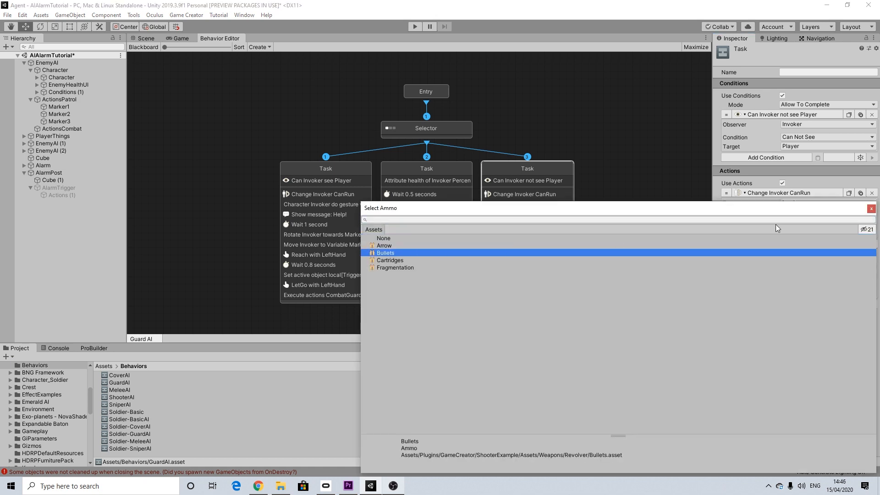
pyautogui.click(872, 208)
pyautogui.click(790, 293)
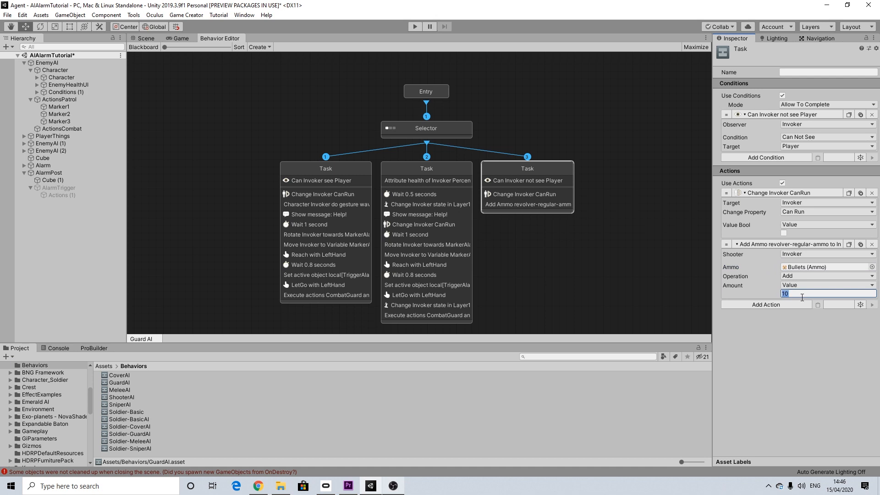
# Add a Draw Weapon action to the third Task with Invoker as shooter and Revolver as the weapon.
pyautogui.click(785, 305)
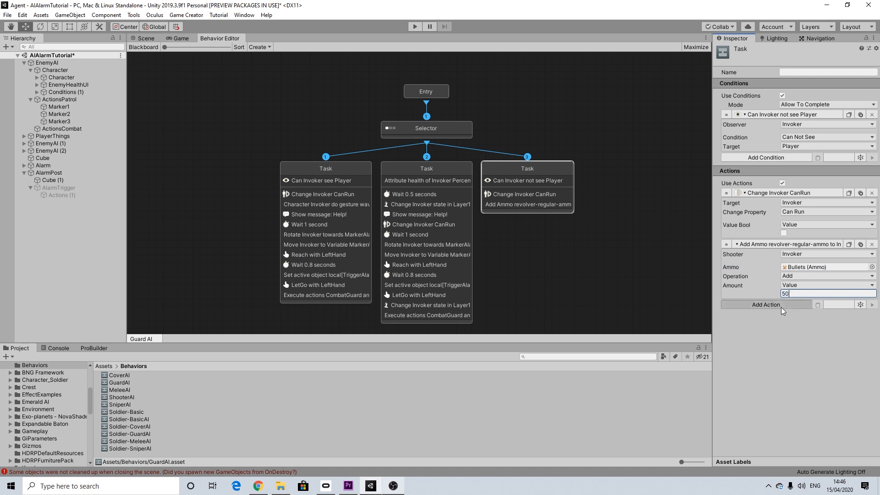
pyautogui.write('dra')
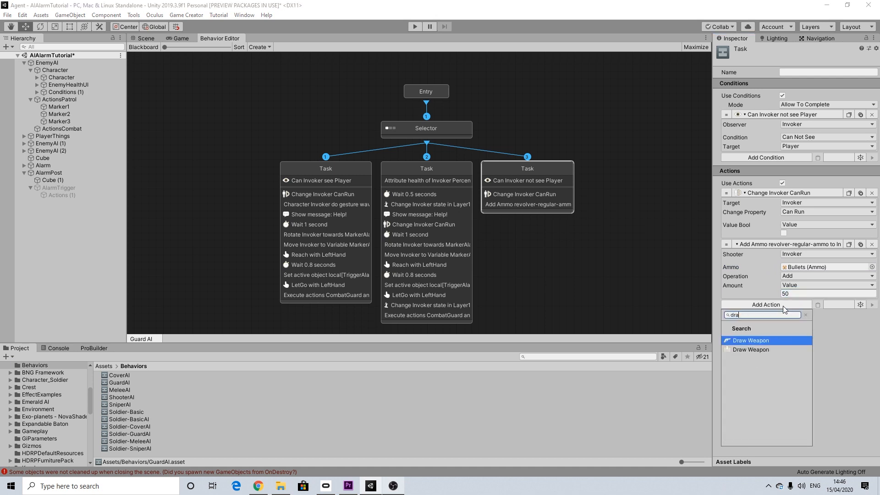
pyautogui.press('Return')
pyautogui.click(788, 315)
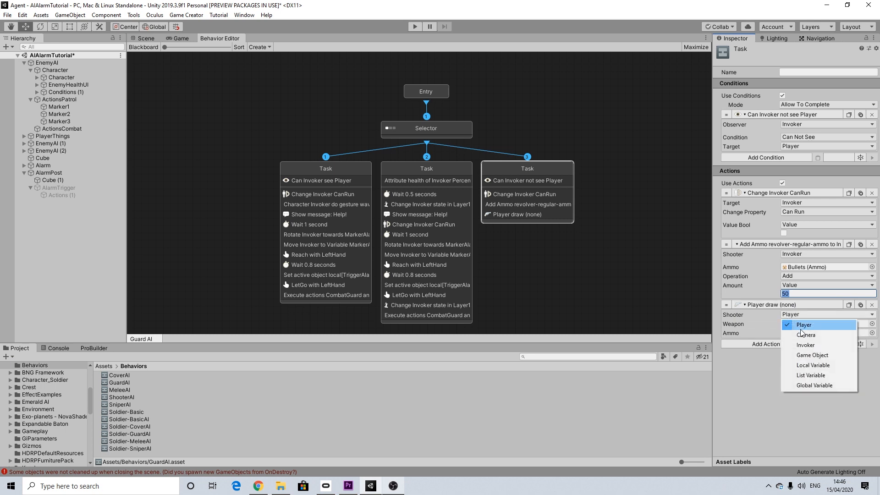
pyautogui.click(804, 345)
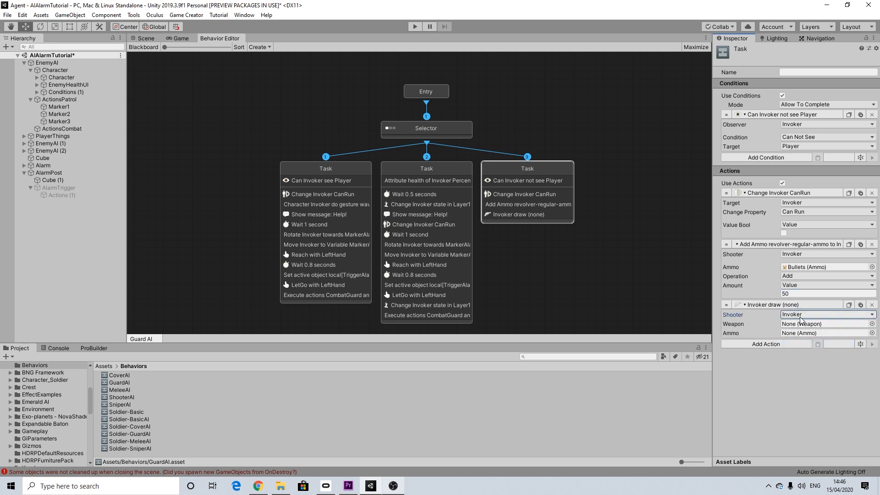
pyautogui.click(873, 324)
pyautogui.click(441, 261)
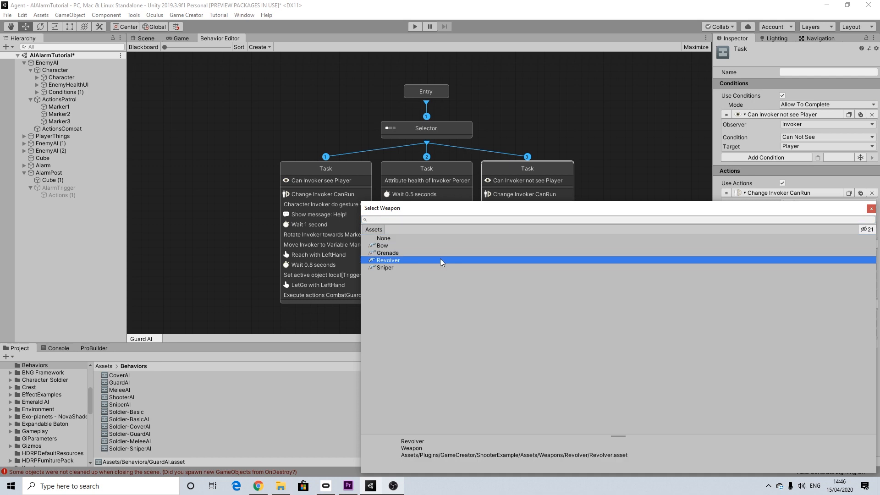
pyautogui.click(872, 210)
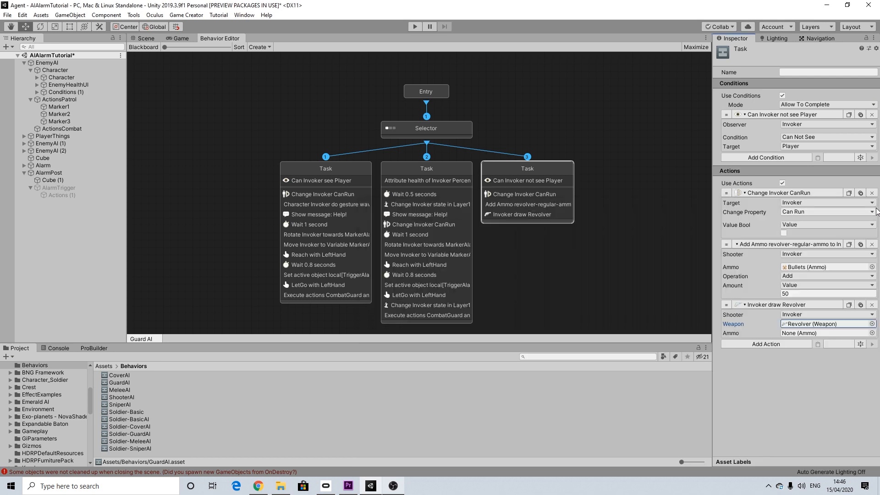
# Add an Execute Actions action to the third Task and source it from a local variable.
pyautogui.click(758, 343)
pyautogui.write('ex')
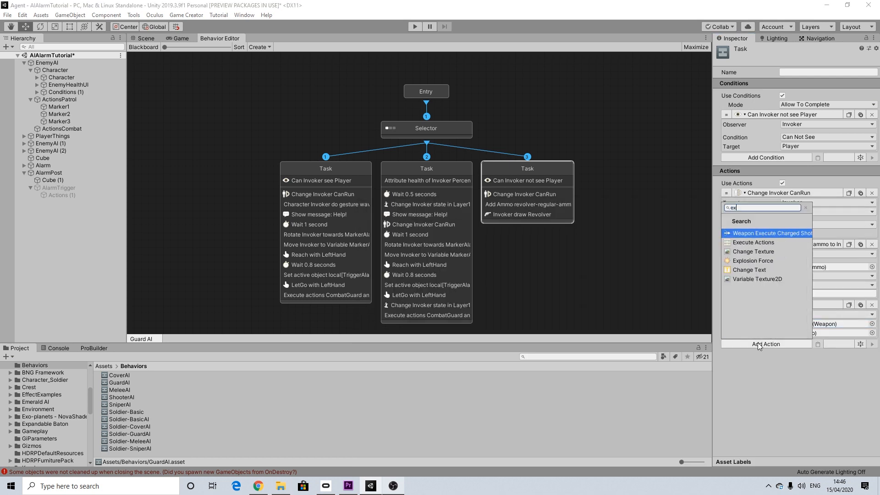
pyautogui.click(743, 242)
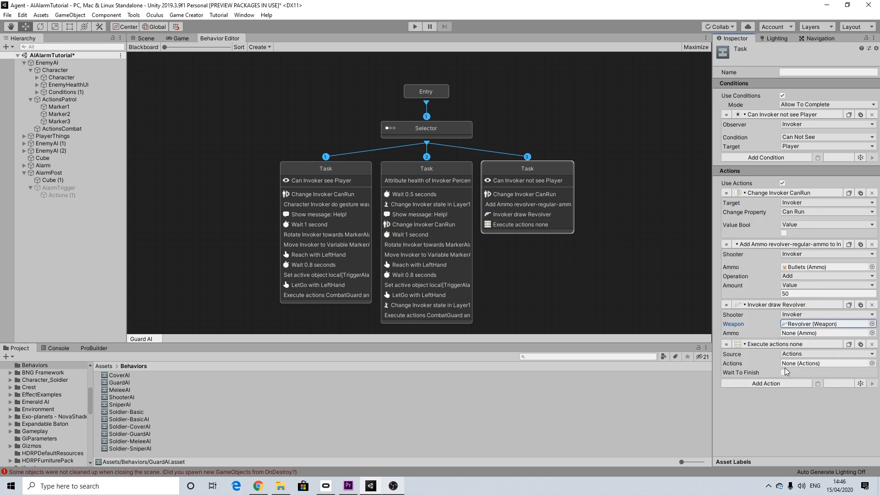
pyautogui.click(801, 357)
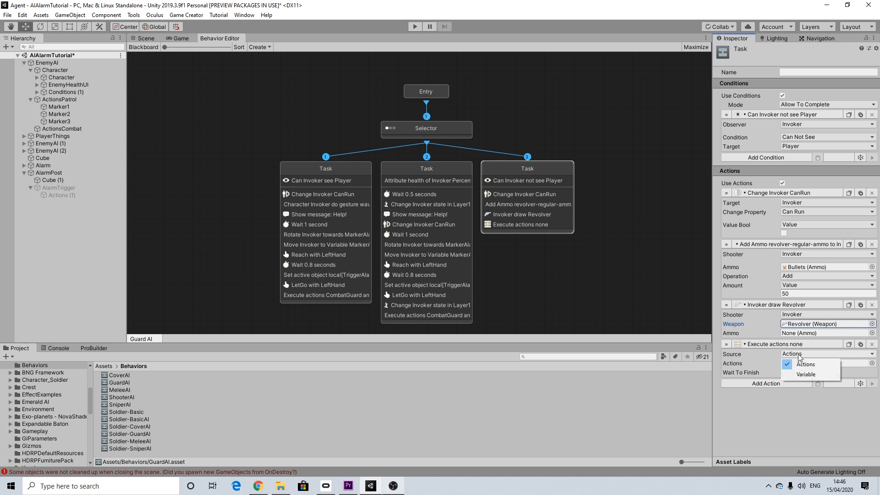
pyautogui.click(802, 375)
pyautogui.click(803, 363)
pyautogui.click(803, 380)
# Point the Execute Actions action to the Invoker's PatrolGuard variable with Wait To Finish enabled, and save the scene.
pyautogui.click(802, 371)
pyautogui.click(806, 392)
pyautogui.click(793, 380)
pyautogui.write('PatrolGuard')
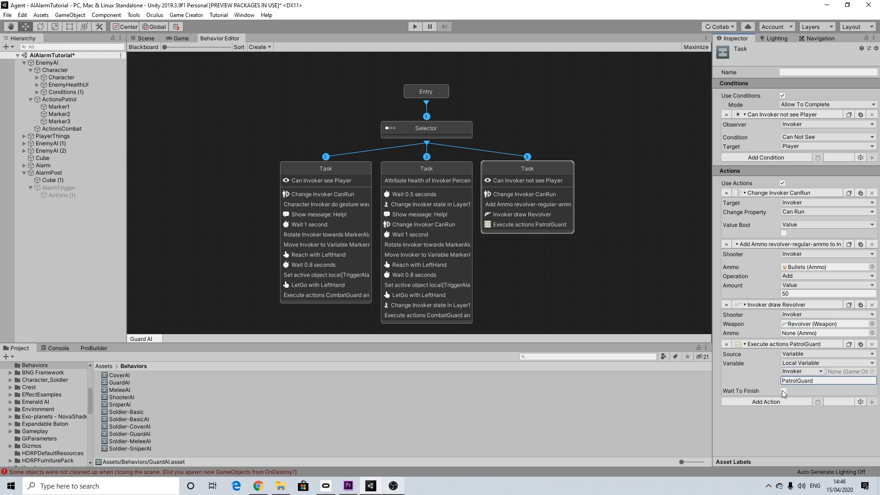
pyautogui.click(784, 391)
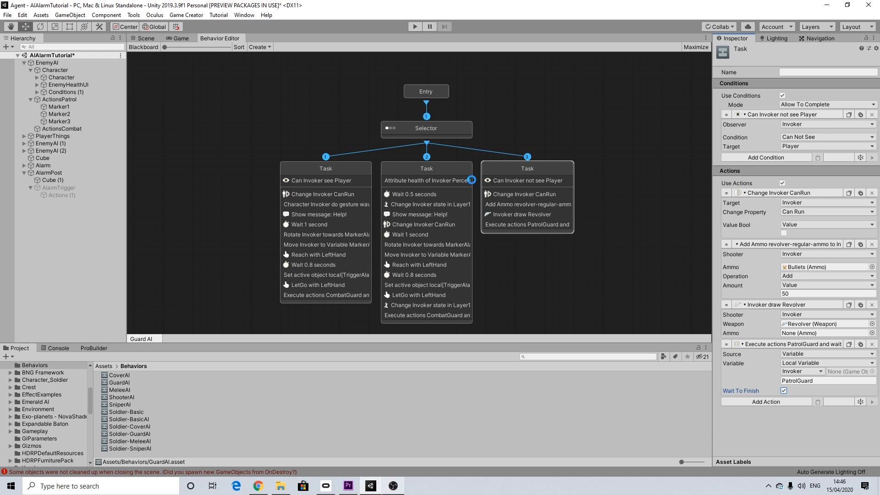
pyautogui.hotkey('ctrl', 's')
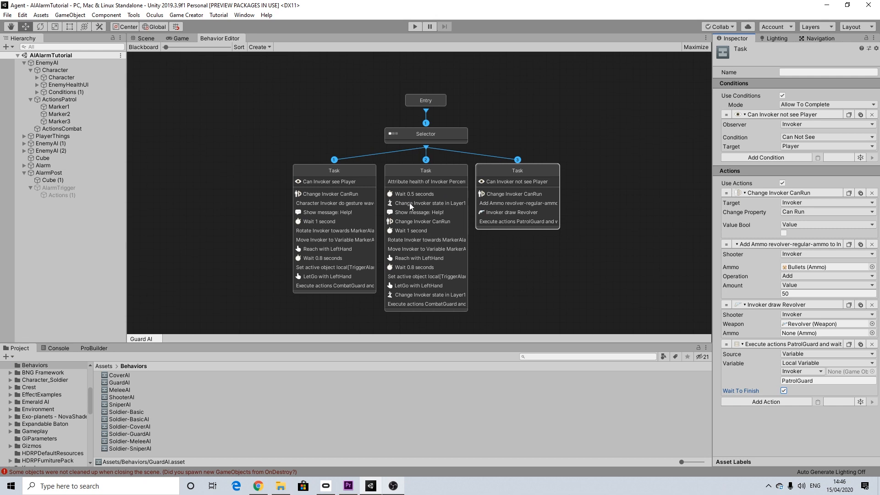
pyautogui.scroll(-1, 406, 195)
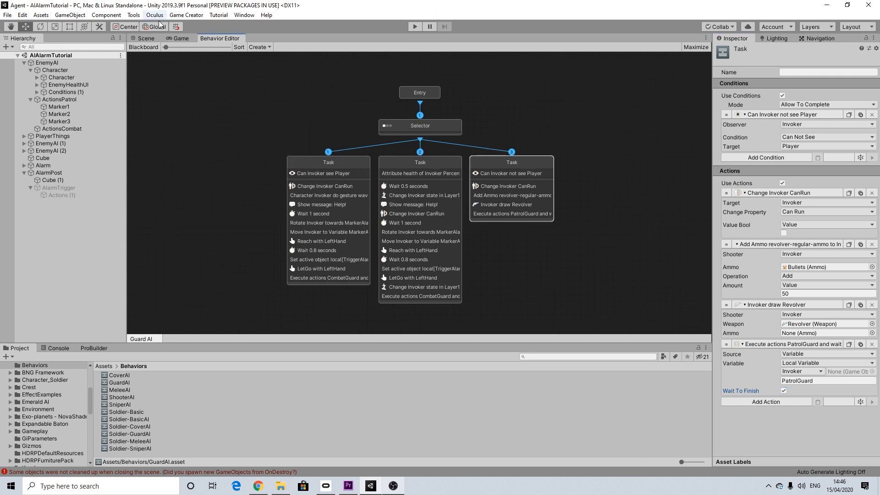
# Remove the three unassigned Move Invoker actions and the surplus waits after them from ActionsPatrol in the scene.
pyautogui.click(153, 38)
pyautogui.moveTo(581, 196); pyautogui.dragTo(542, 205, button='middle')
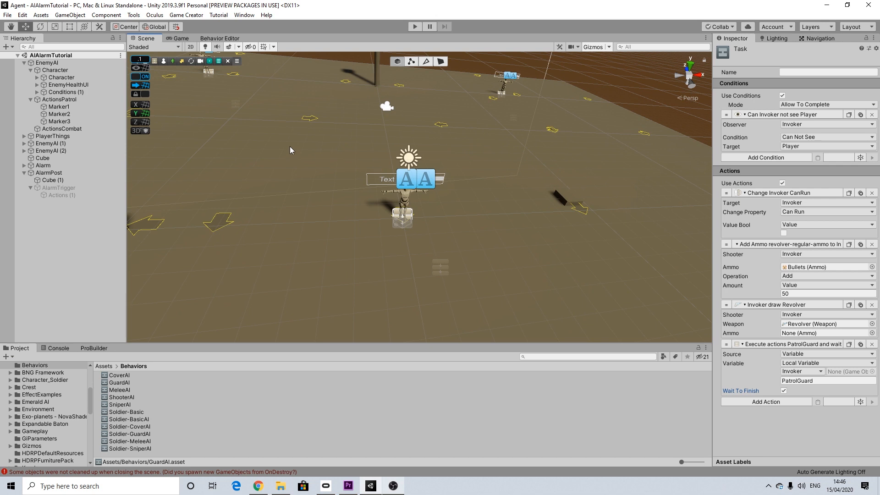
pyautogui.click(58, 101)
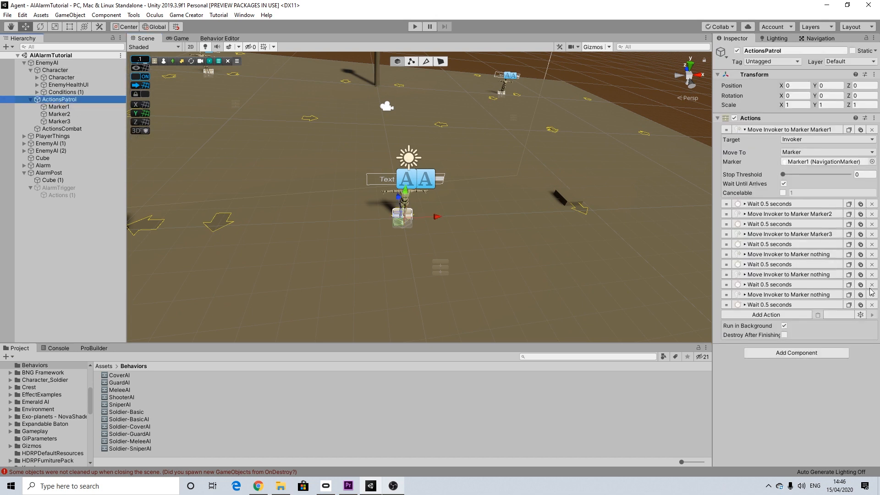
pyautogui.click(873, 254)
pyautogui.click(872, 254)
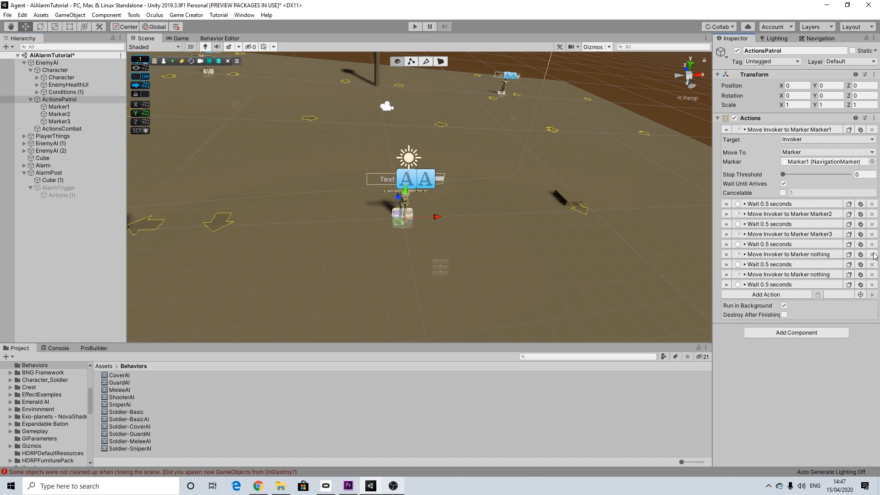
pyautogui.click(872, 254)
pyautogui.click(872, 255)
pyautogui.click(872, 254)
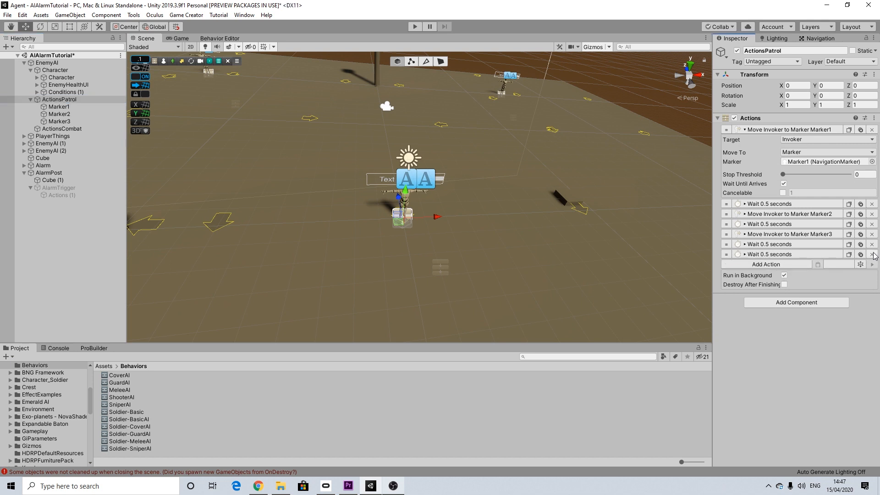
pyautogui.click(872, 255)
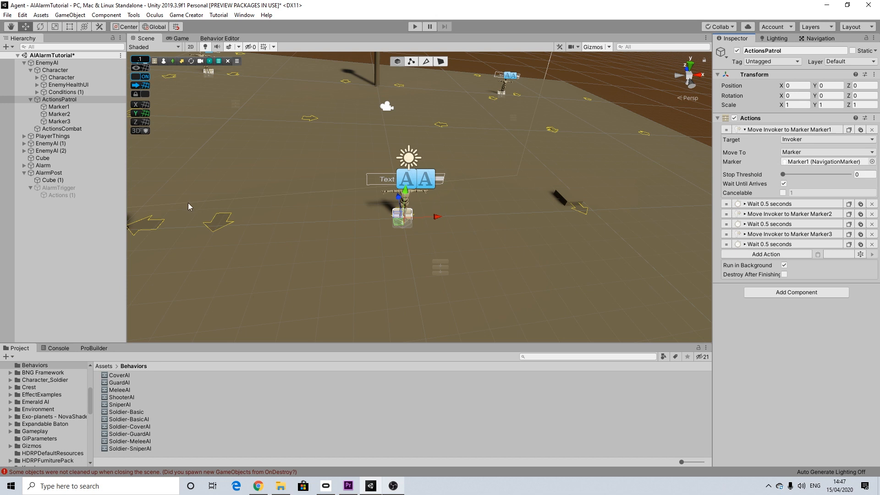
# Set the wait after the move to Marker1 in ActionsPatrol to 1 second.
pyautogui.moveTo(288, 216); pyautogui.dragTo(464, 216, button='middle')
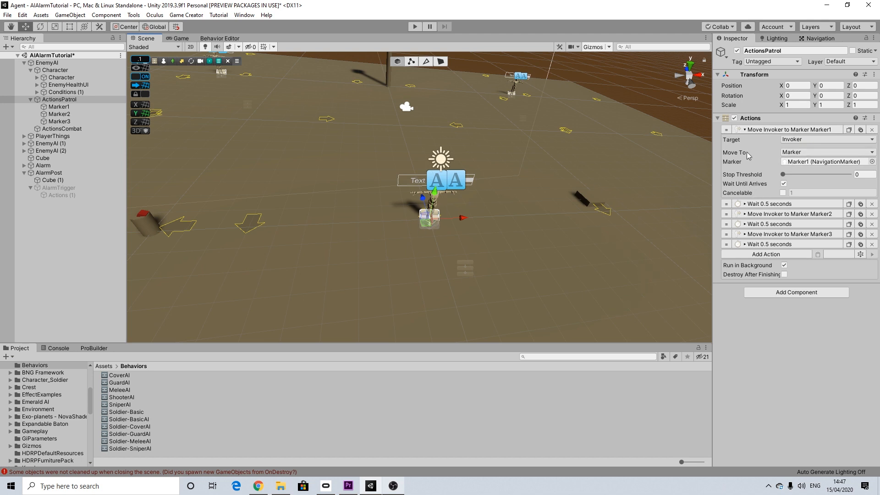
pyautogui.click(755, 130)
pyautogui.click(771, 140)
pyautogui.click(800, 149)
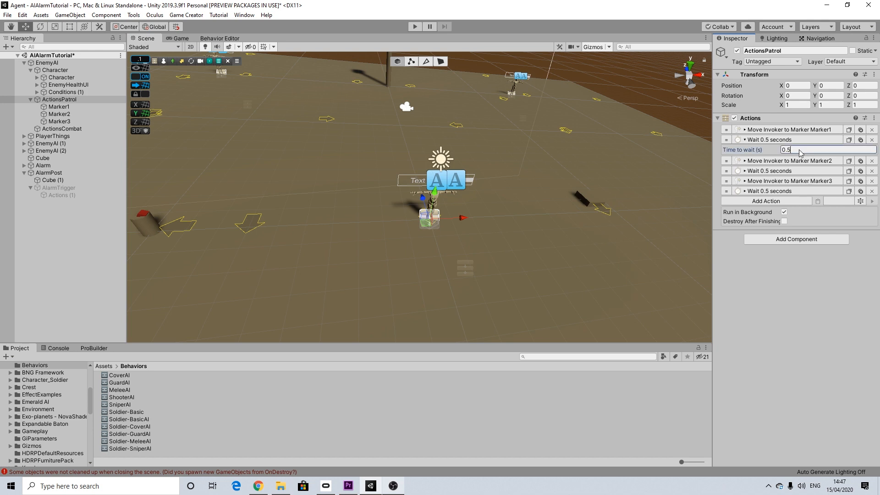
pyautogui.write('1')
pyautogui.click(768, 140)
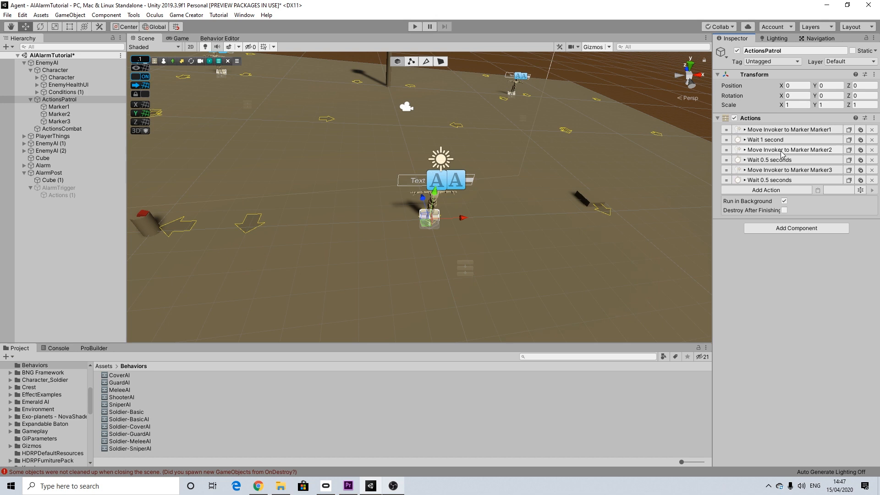
pyautogui.click(755, 151)
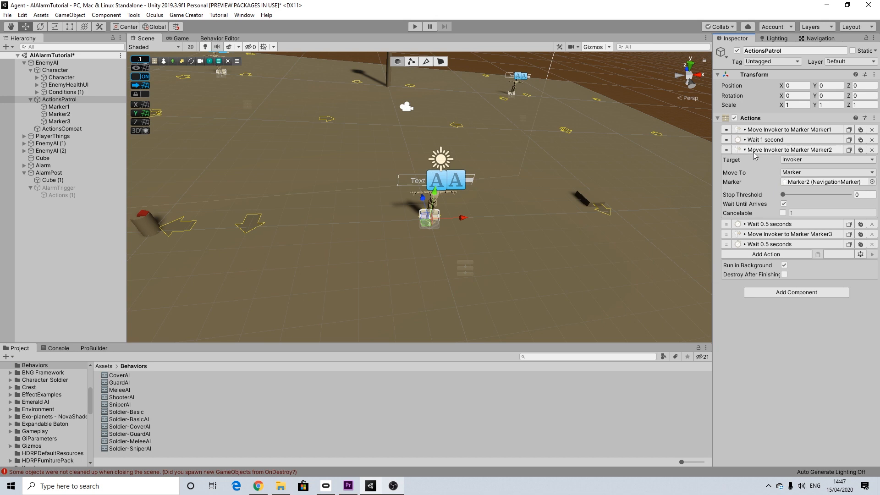
pyautogui.click(754, 151)
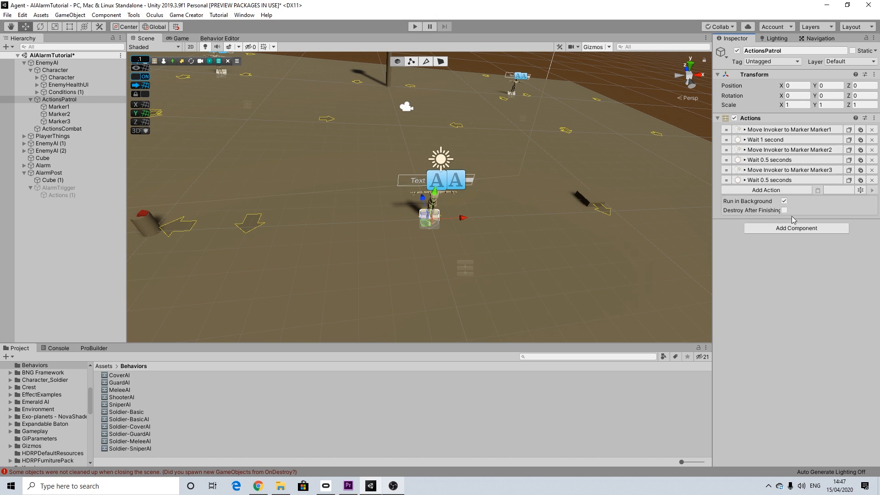
# Add a Character State action to ActionsPatrol directly after the move to Marker2, with Invoker as its character.
pyautogui.click(775, 190)
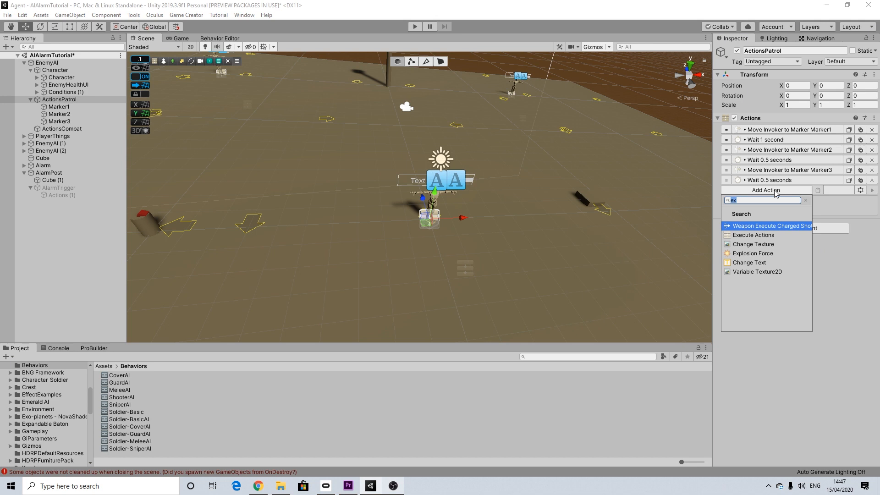
pyautogui.write('change')
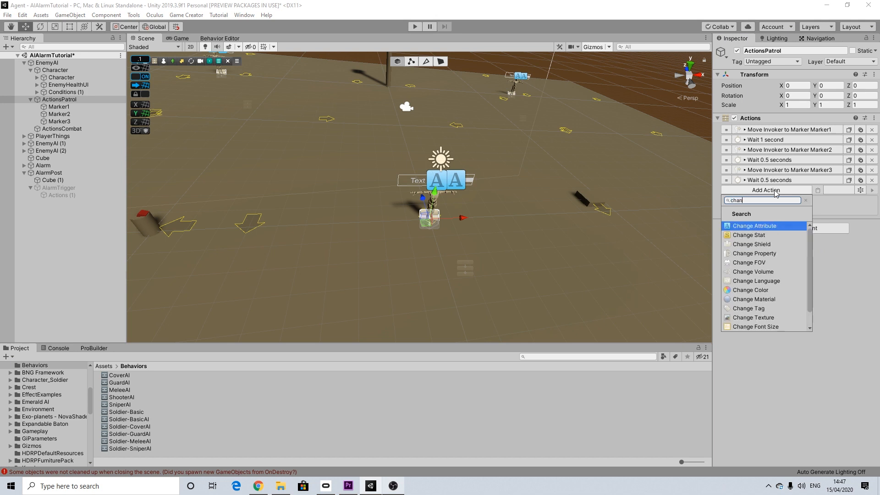
pyautogui.hotkey('ctrl', 'a')
pyautogui.write('state')
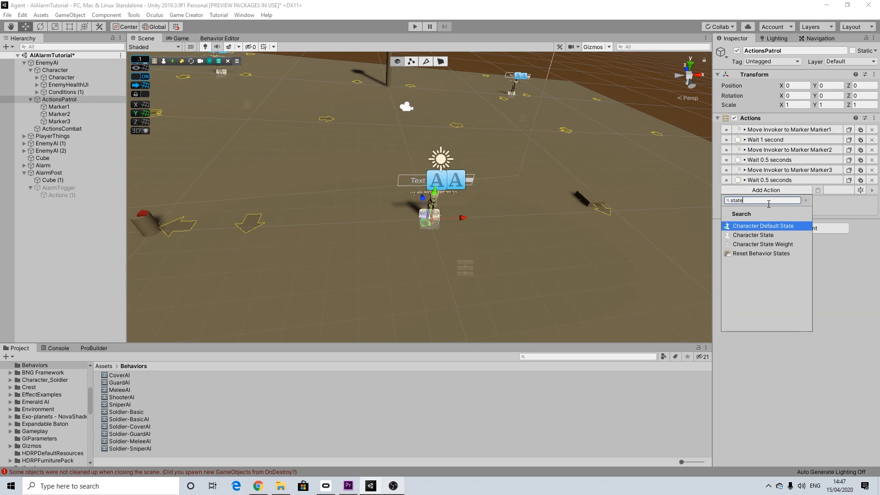
pyautogui.click(756, 235)
pyautogui.moveTo(727, 189); pyautogui.dragTo(724, 155)
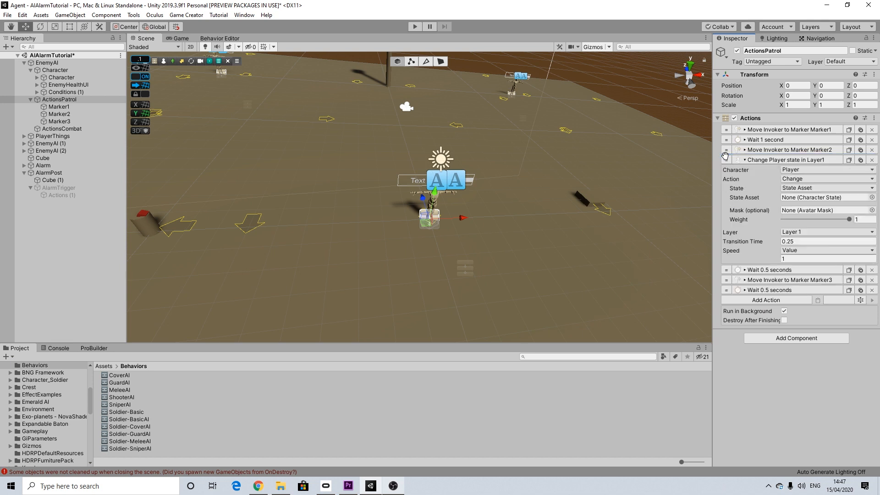
pyautogui.click(800, 170)
pyautogui.click(788, 184)
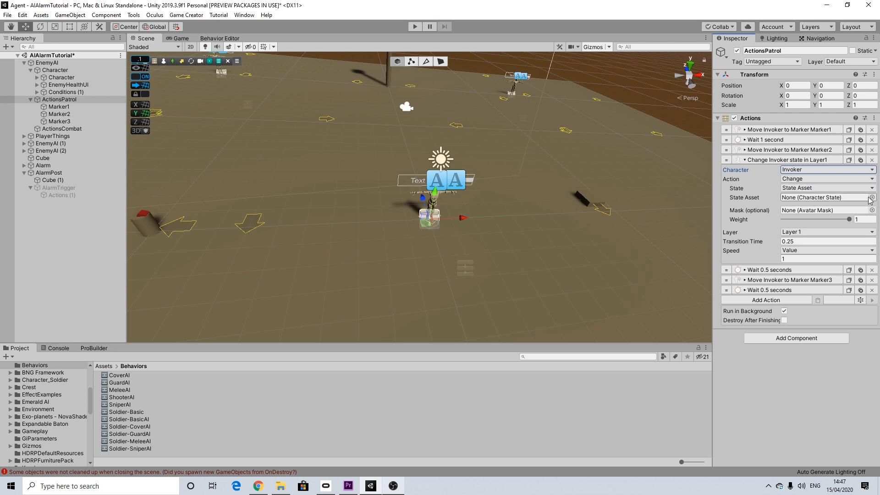
# Open the Animations folder of the Kevin Iglesias Basic Motions Pack and expand BasicMotions@SitLow01 to list its clips.
pyautogui.scroll(5, 64, 405)
pyautogui.scroll(-3, 51, 413)
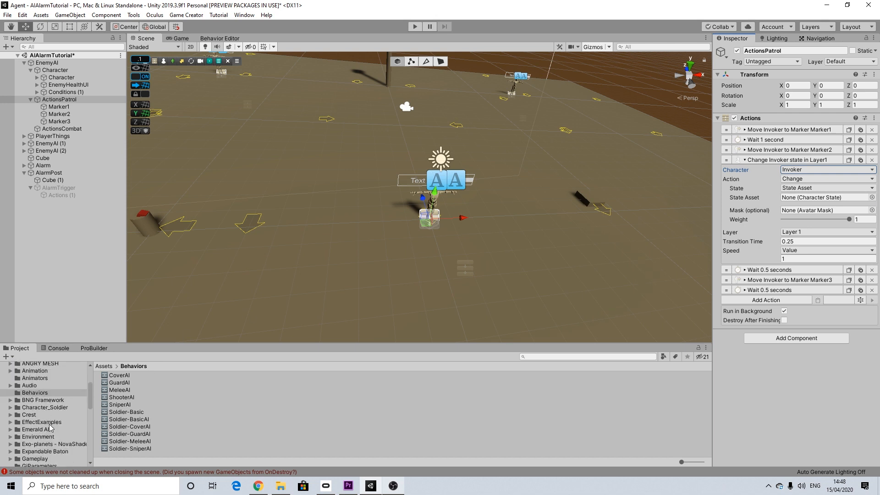
pyautogui.scroll(-2, 49, 428)
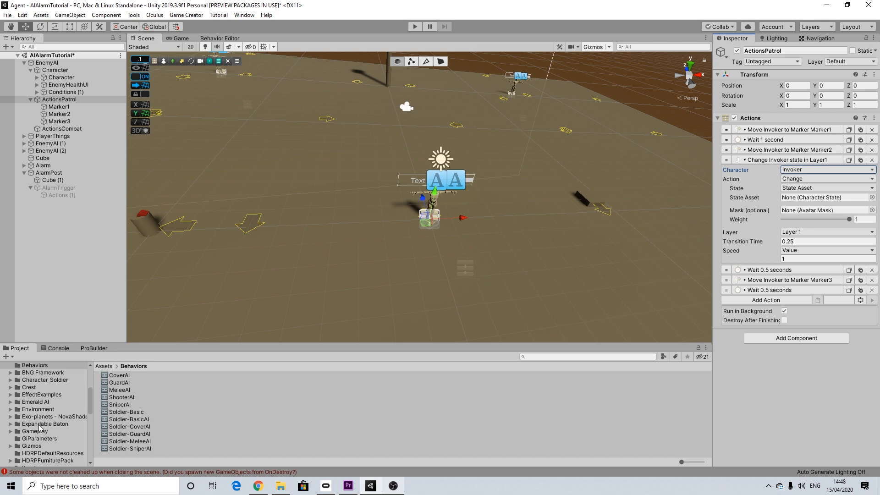
pyautogui.scroll(-2, 39, 426)
pyautogui.click(49, 455)
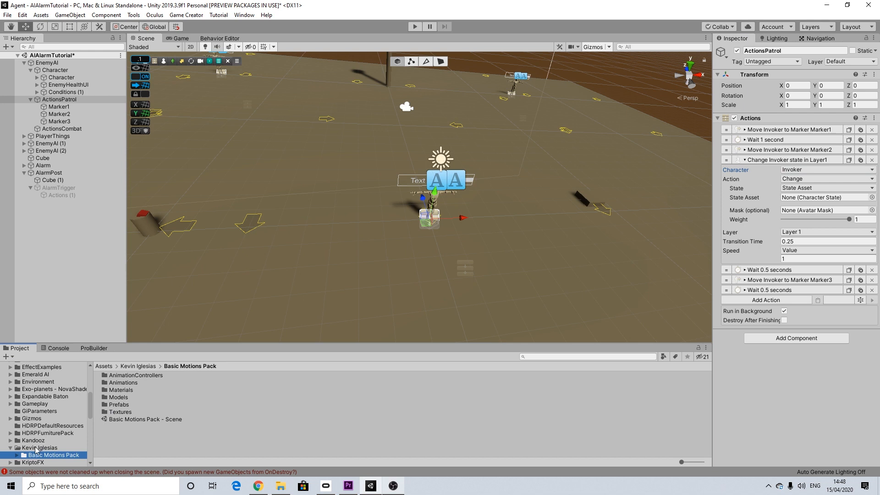
pyautogui.doubleClick(125, 383)
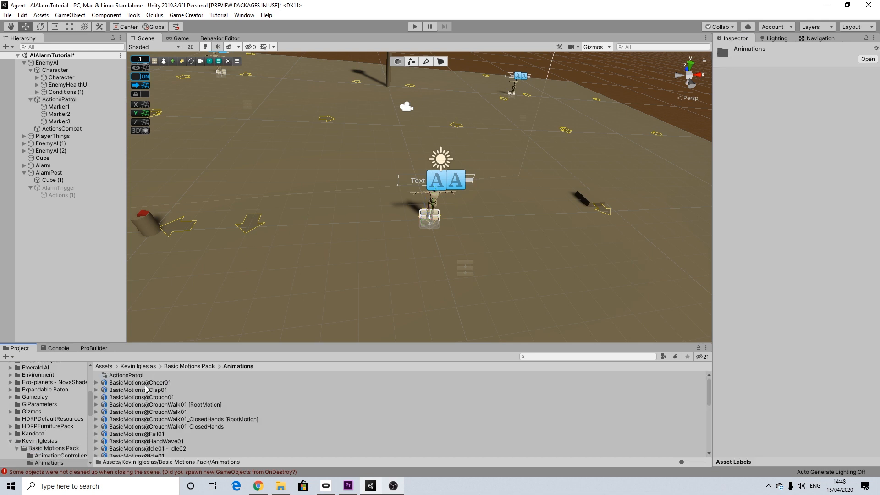
pyautogui.scroll(-2, 134, 416)
pyautogui.scroll(-6, 133, 416)
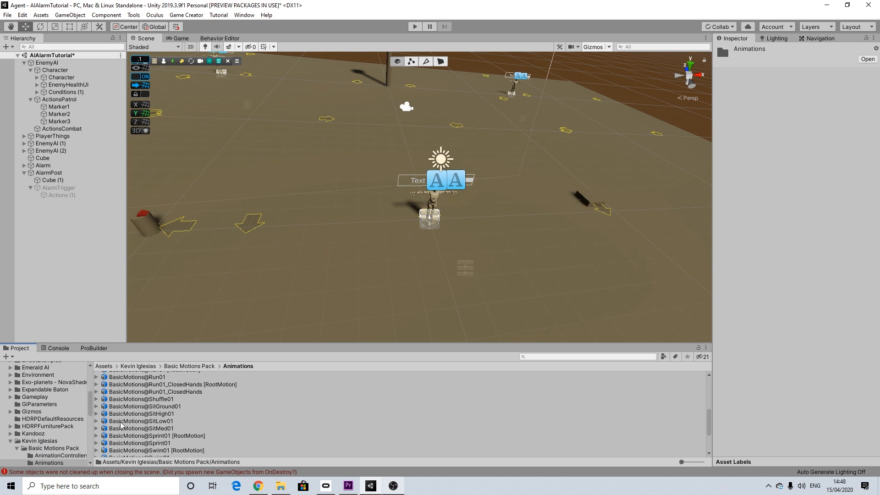
pyautogui.click(97, 422)
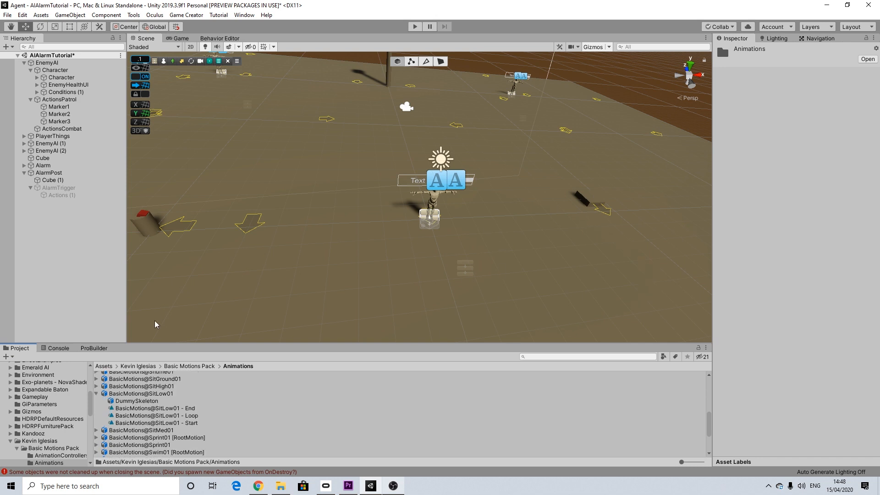
# In ActionsPatrol, set the character state action's State to Animation Clip and assign the BasicMotions@SitLow01 - Start clip.
pyautogui.click(59, 99)
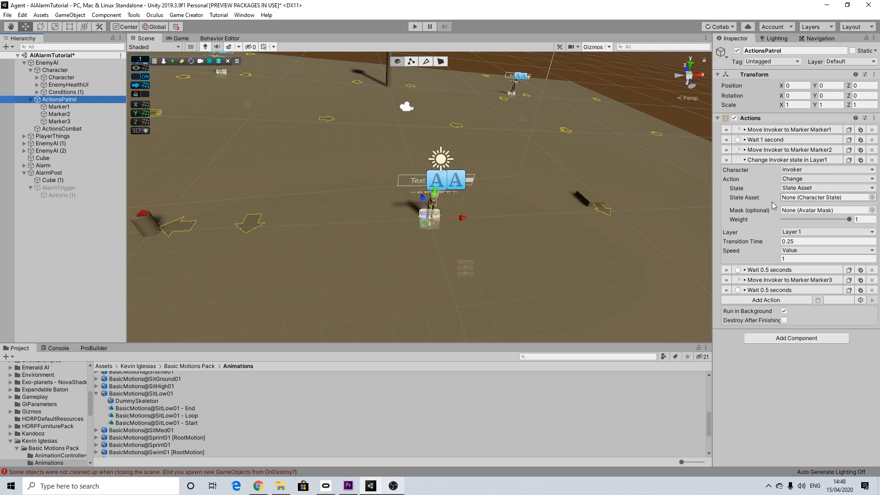
pyautogui.moveTo(189, 423); pyautogui.dragTo(802, 200)
pyautogui.click(807, 188)
pyautogui.click(809, 210)
pyautogui.moveTo(190, 423); pyautogui.dragTo(813, 201)
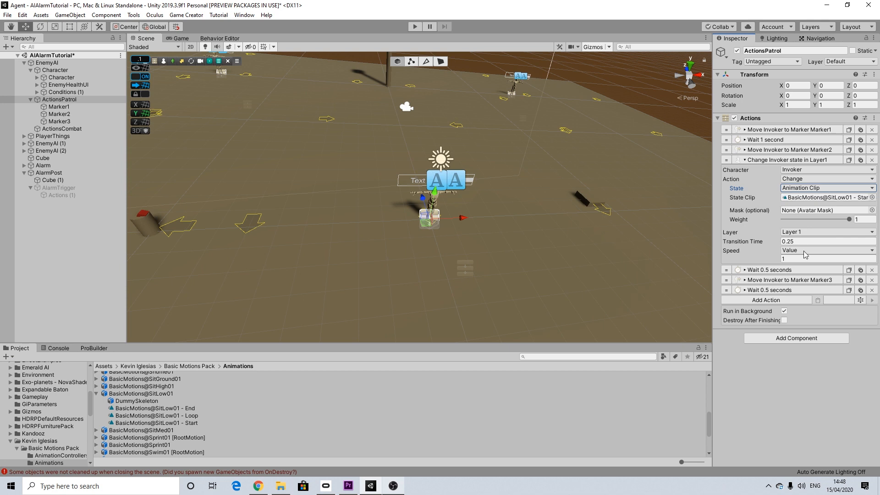
pyautogui.click(782, 339)
pyautogui.write('wait')
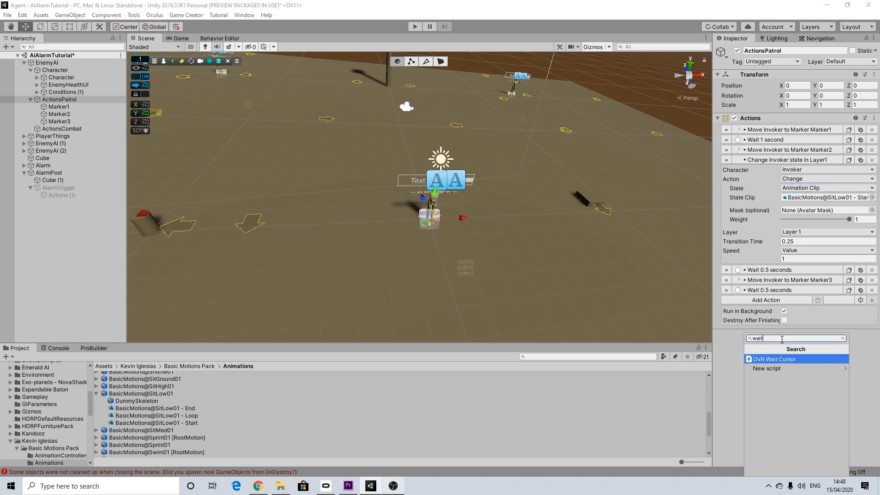
pyautogui.click(779, 301)
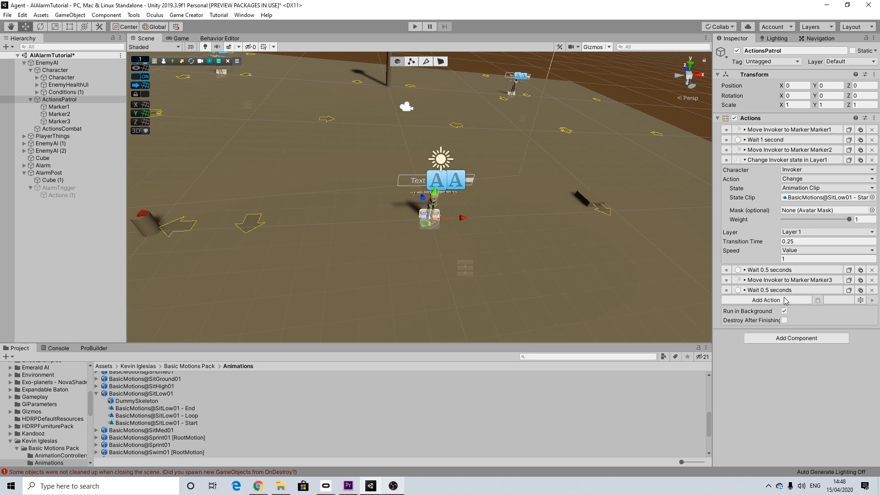
# Add a Wait action of 4 seconds to ActionsPatrol and place it directly after the SitLow01 - Start state change.
pyautogui.click(779, 300)
pyautogui.write('wait')
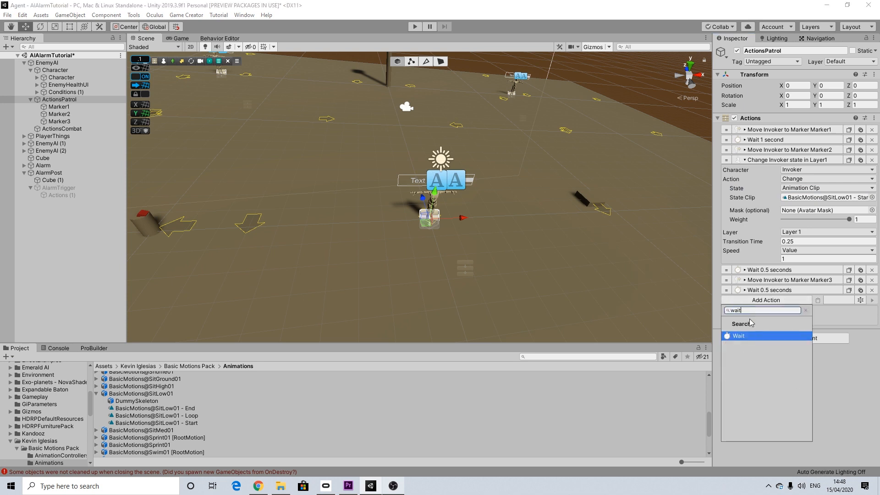
pyautogui.click(743, 336)
pyautogui.click(762, 311)
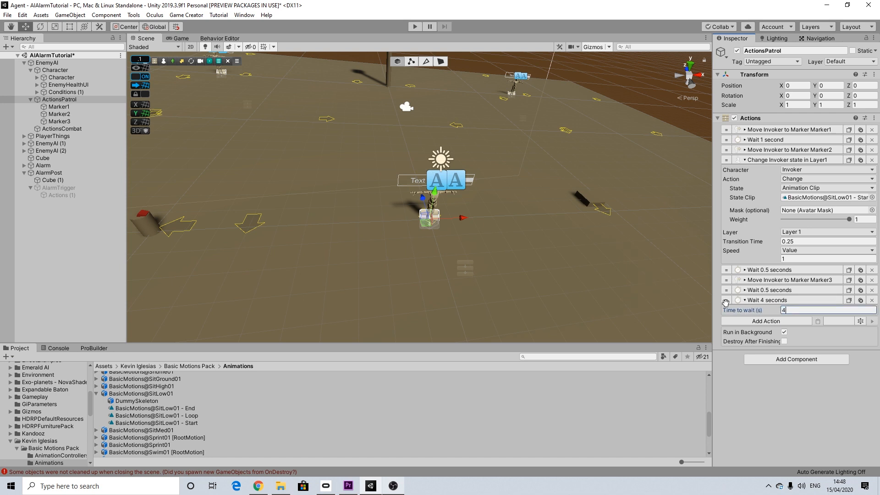
pyautogui.moveTo(725, 262); pyautogui.dragTo(726, 268)
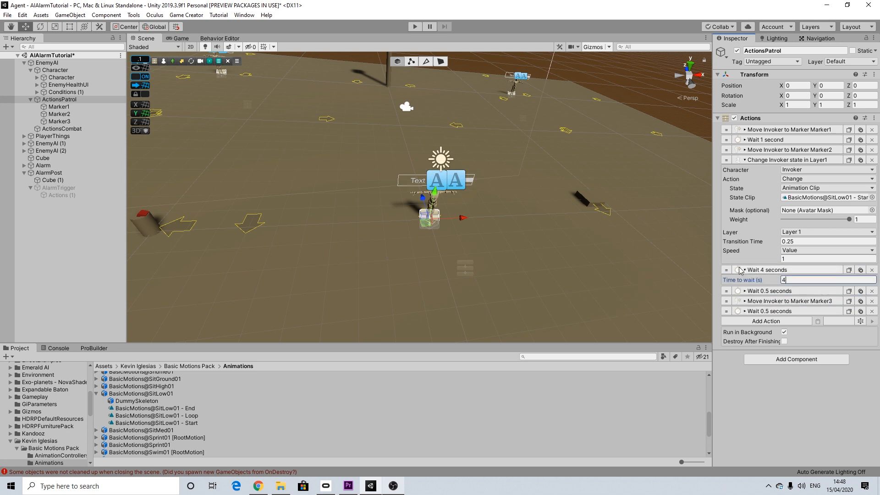
pyautogui.click(745, 270)
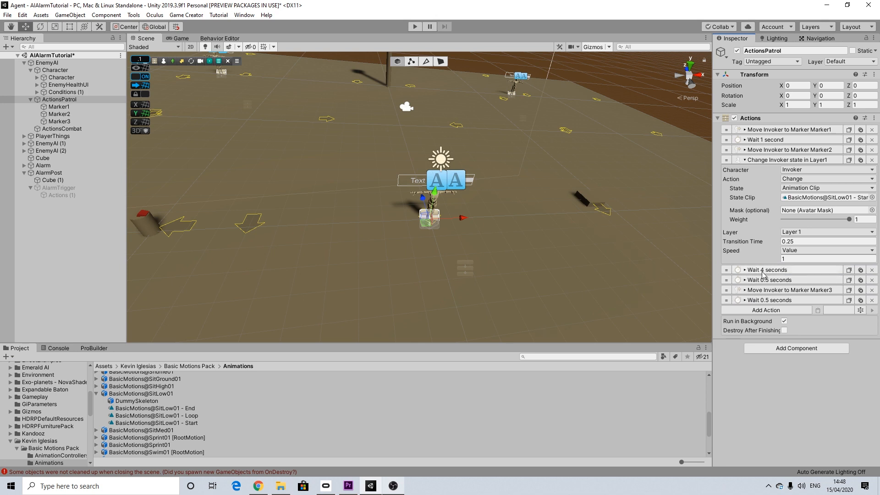
# Duplicate the SitLow01 - Start state change, assign BasicMotions@SitLow01 - End to the copy, and move it after the 4-second wait.
pyautogui.click(861, 160)
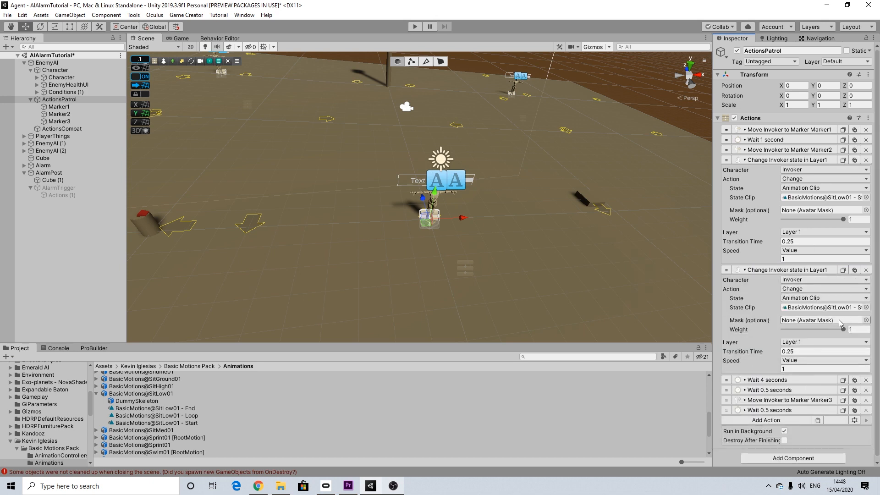
pyautogui.moveTo(193, 412); pyautogui.dragTo(816, 311)
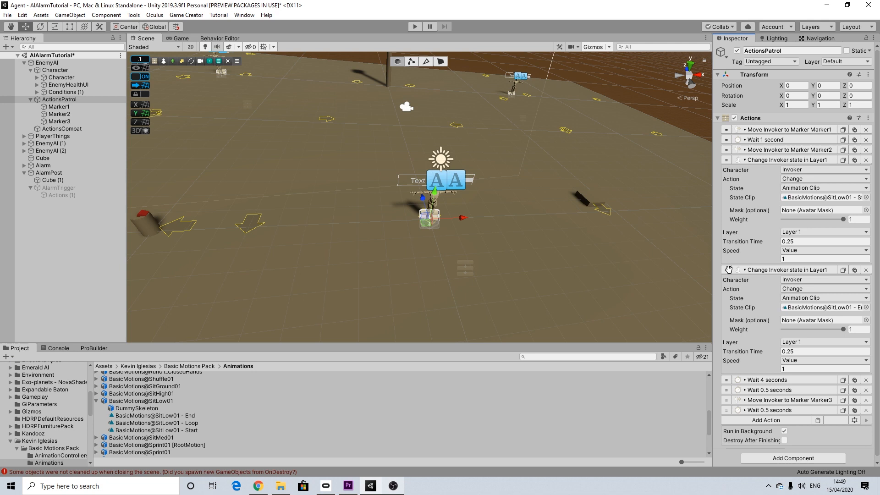
pyautogui.click(749, 271)
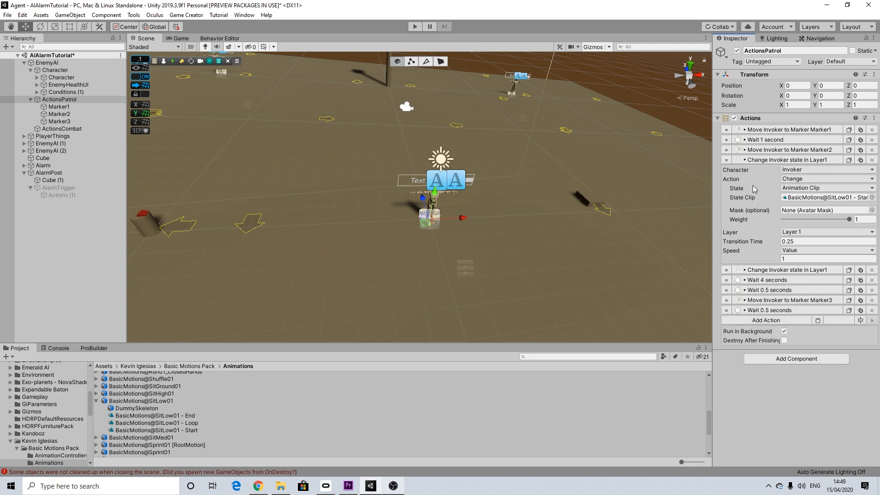
pyautogui.click(747, 271)
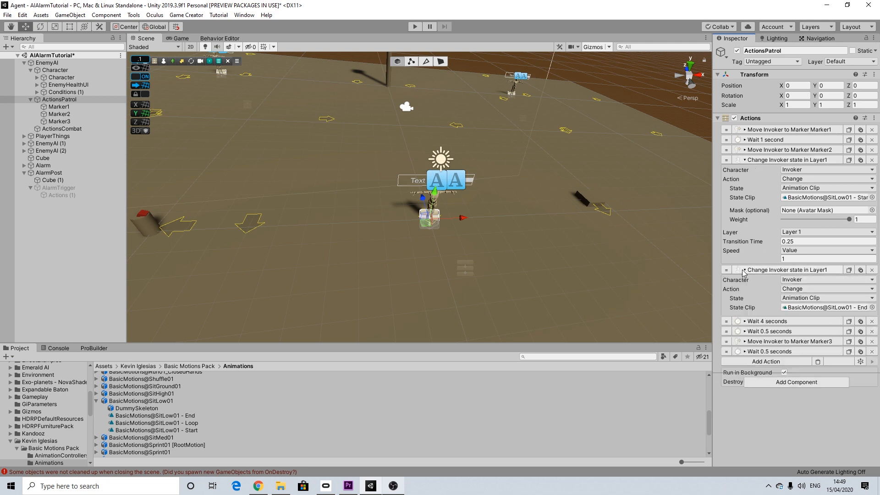
pyautogui.moveTo(731, 270); pyautogui.dragTo(729, 286)
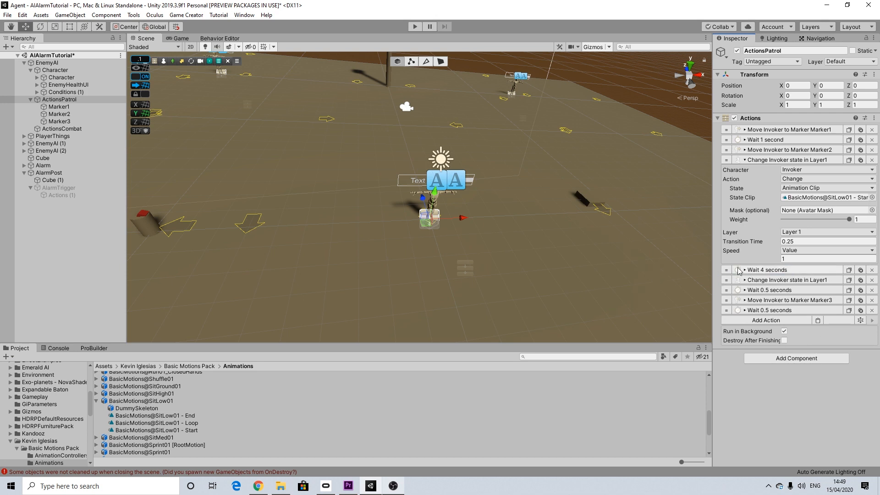
pyautogui.click(777, 281)
pyautogui.click(771, 279)
pyautogui.click(782, 320)
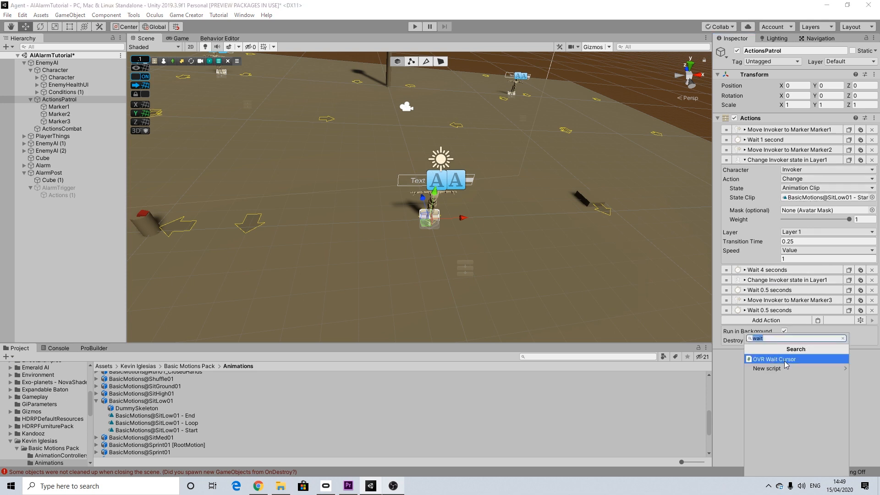
pyautogui.write('d')
pyautogui.press('BackSpace')
pyautogui.write('stat')
pyautogui.press('BackSpace')
pyautogui.press('BackSpace')
pyautogui.press('BackSpace')
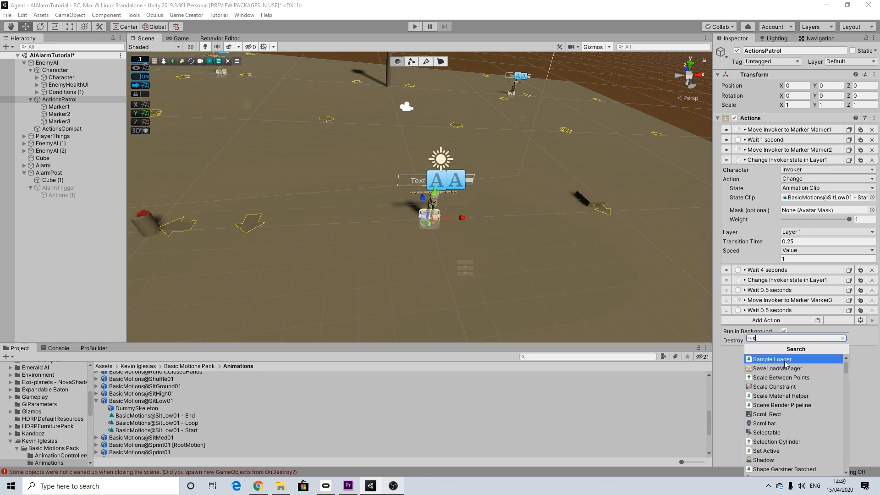
pyautogui.click(864, 354)
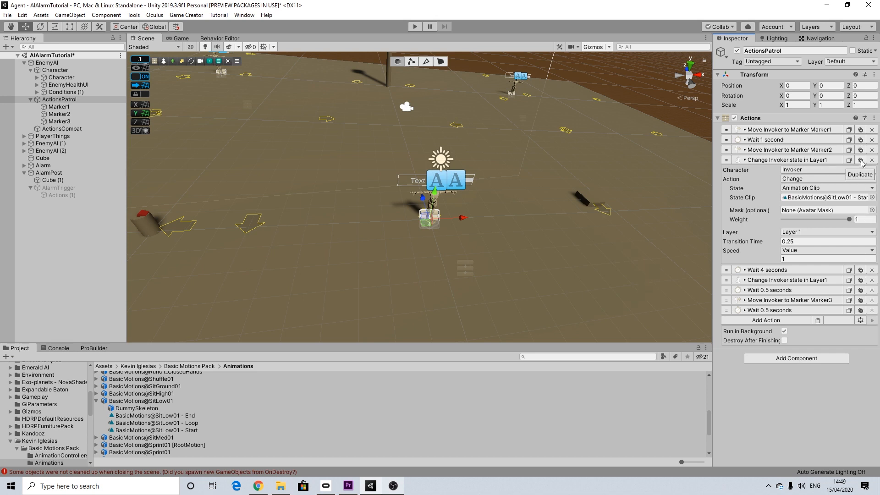
# Duplicate the SitLow01 - End state change and give the copy a State Asset state using RevolverIdle.
pyautogui.click(751, 160)
pyautogui.click(776, 180)
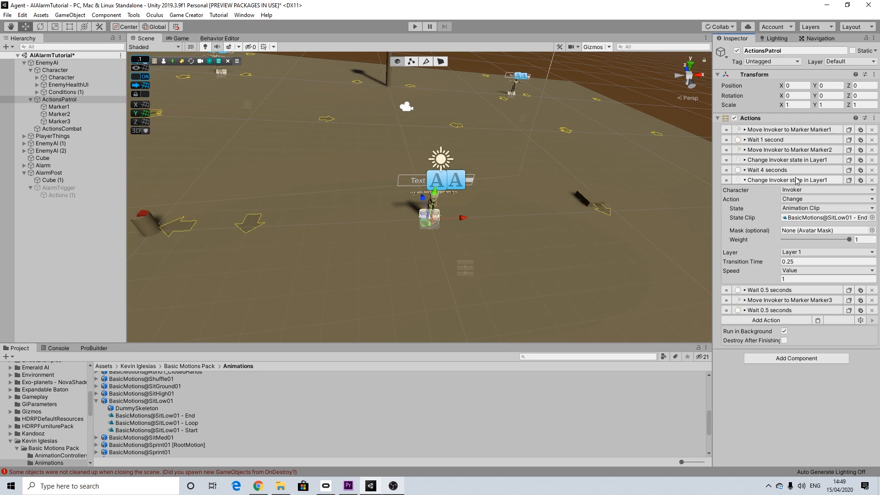
pyautogui.click(849, 180)
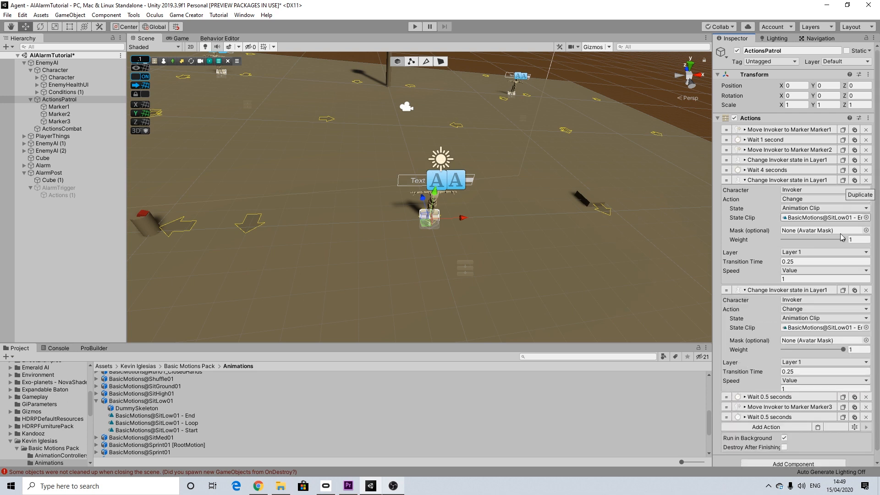
pyautogui.click(807, 318)
pyautogui.click(808, 330)
pyautogui.click(866, 328)
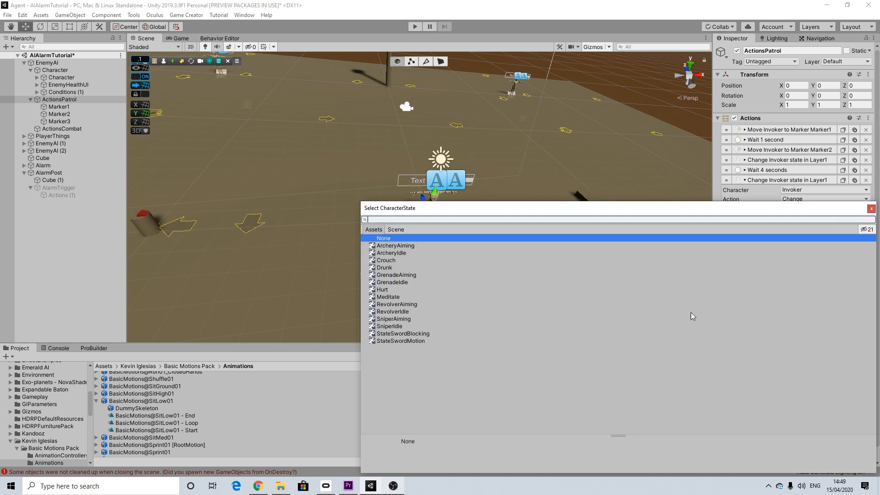
pyautogui.click(393, 312)
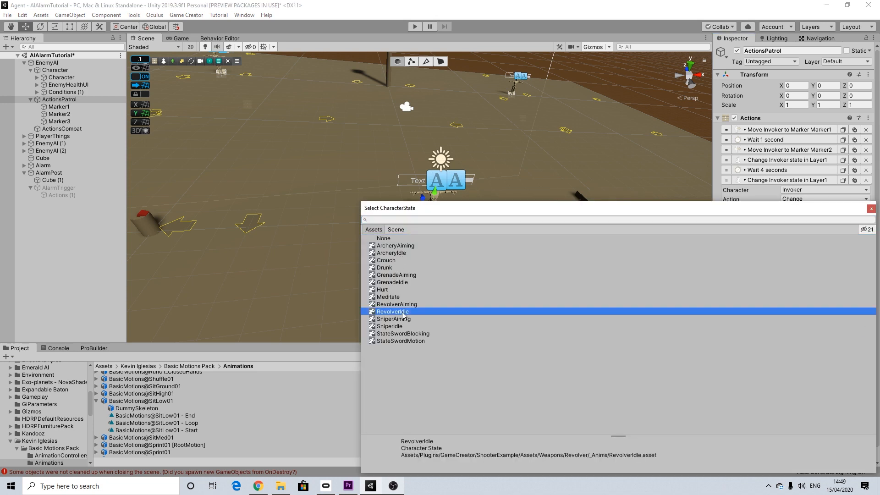
pyautogui.click(872, 209)
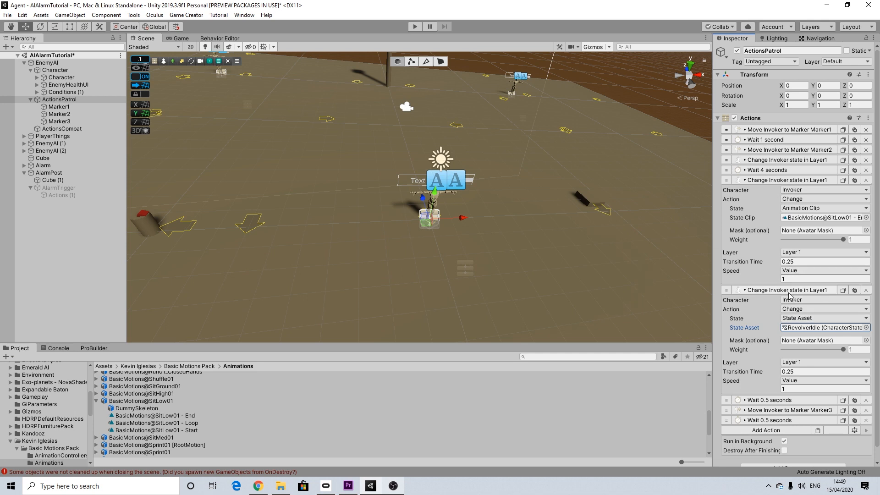
pyautogui.click(781, 180)
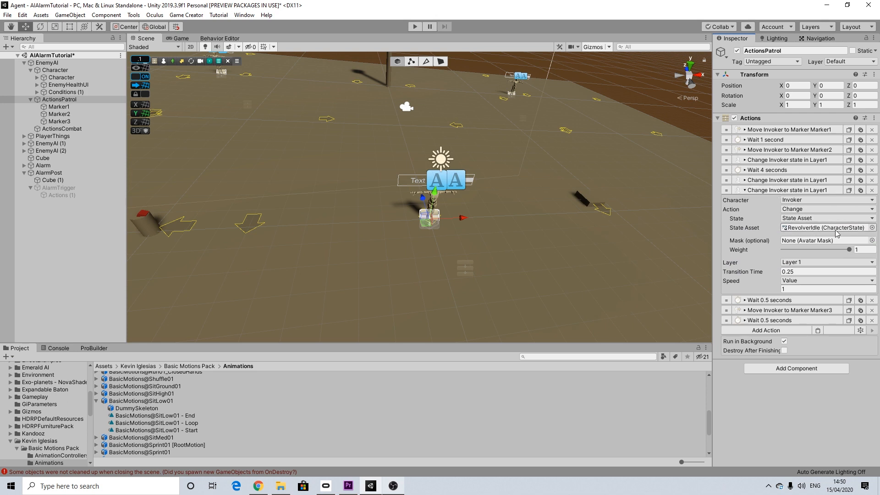
pyautogui.click(802, 191)
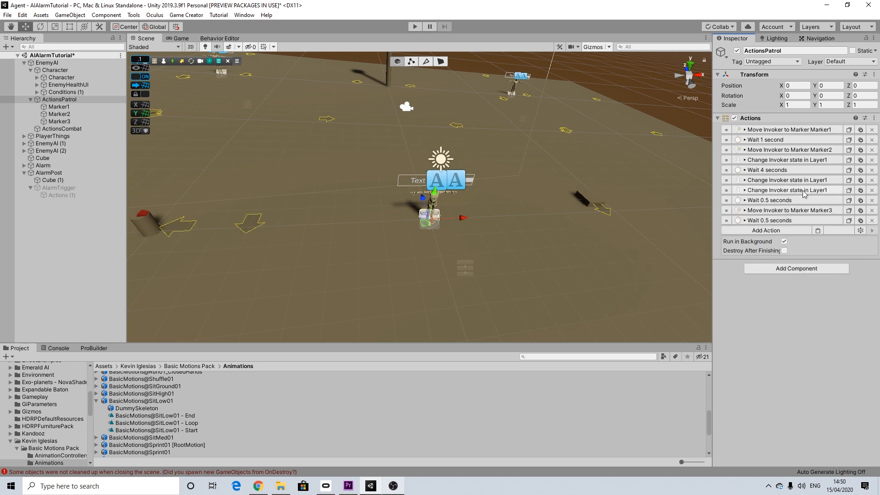
pyautogui.click(802, 191)
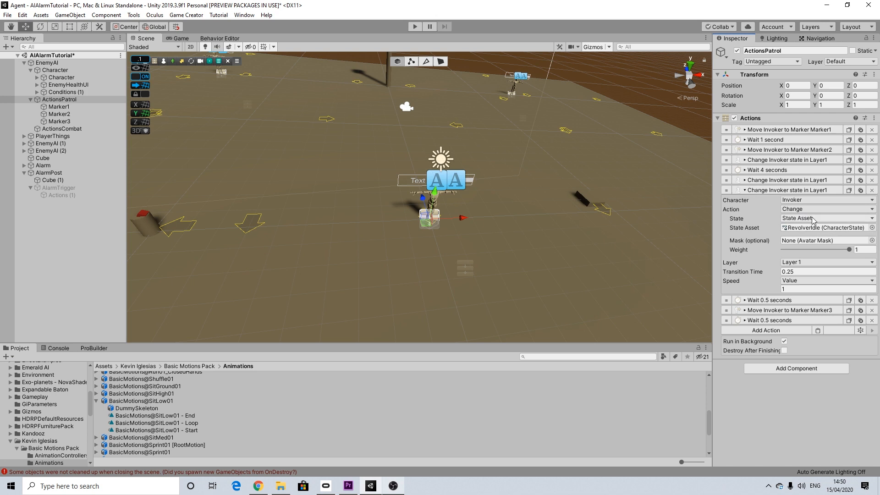
pyautogui.click(781, 191)
pyautogui.click(784, 191)
pyautogui.click(774, 191)
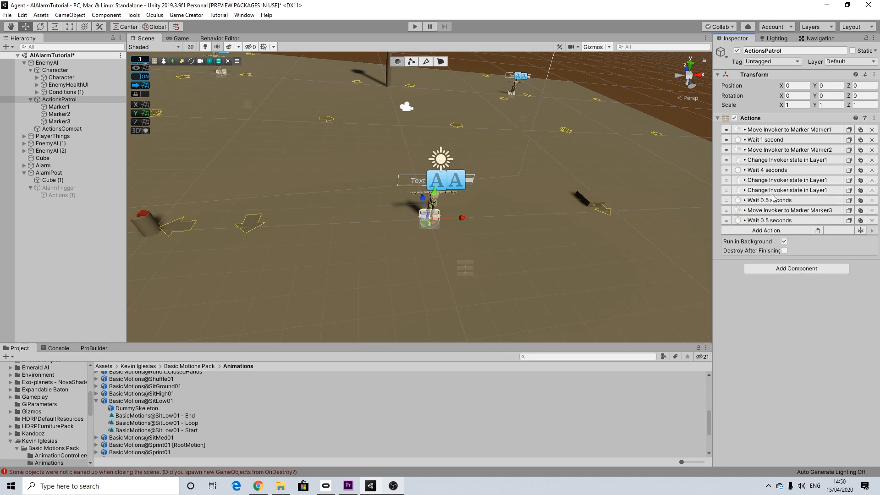
# Set the wait before the move to Marker3 to 1 second and move it between the SitLow01 - End and RevolverIdle state changes.
pyautogui.click(783, 201)
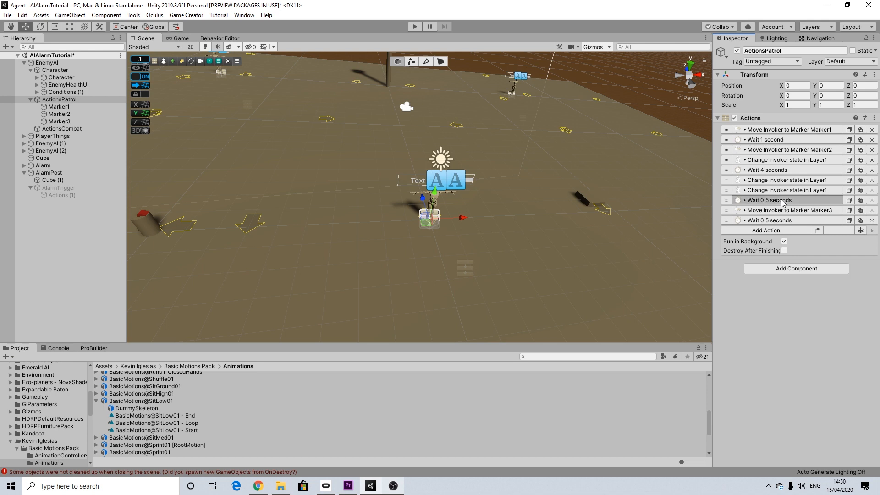
pyautogui.click(773, 210)
pyautogui.write('1')
pyautogui.press('Return')
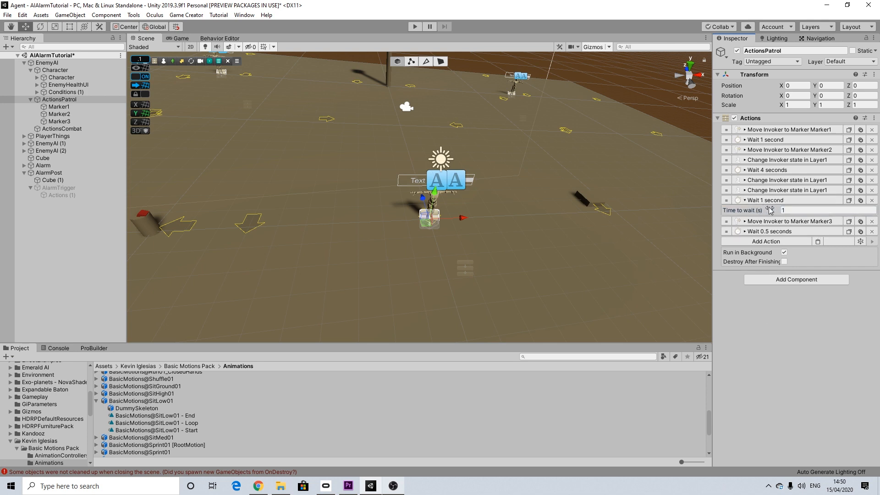
pyautogui.click(767, 201)
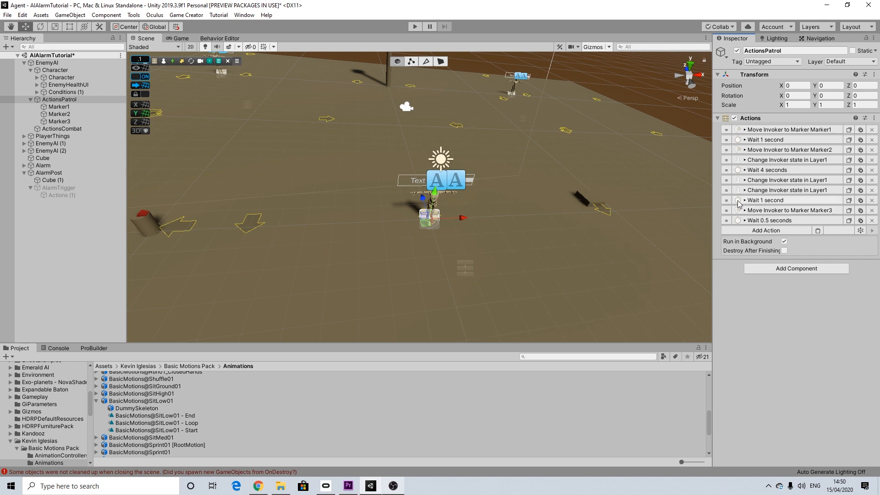
pyautogui.moveTo(738, 202); pyautogui.dragTo(732, 190)
pyautogui.click(773, 181)
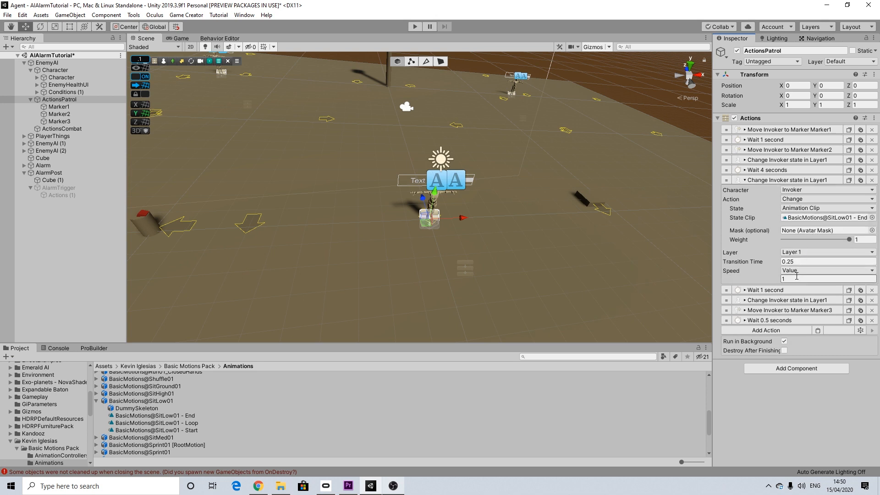
# Set the wait after the move to Marker3 in ActionsPatrol to 1 second.
pyautogui.click(769, 182)
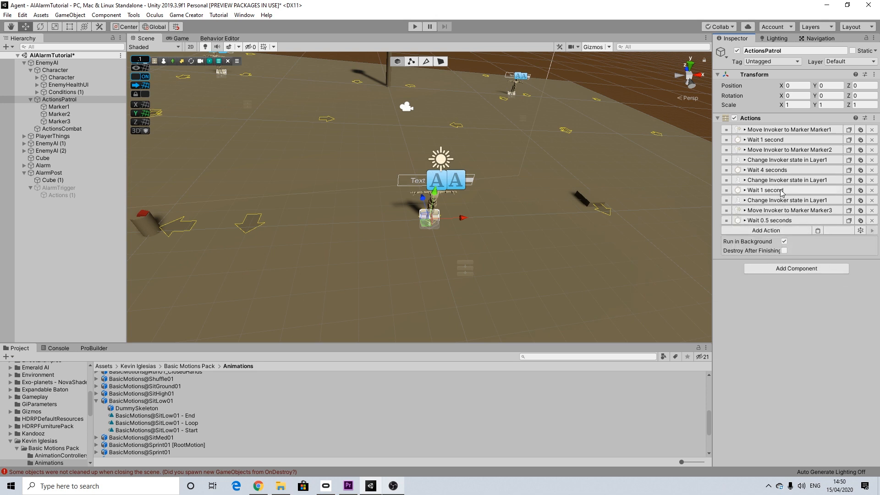
pyautogui.click(773, 221)
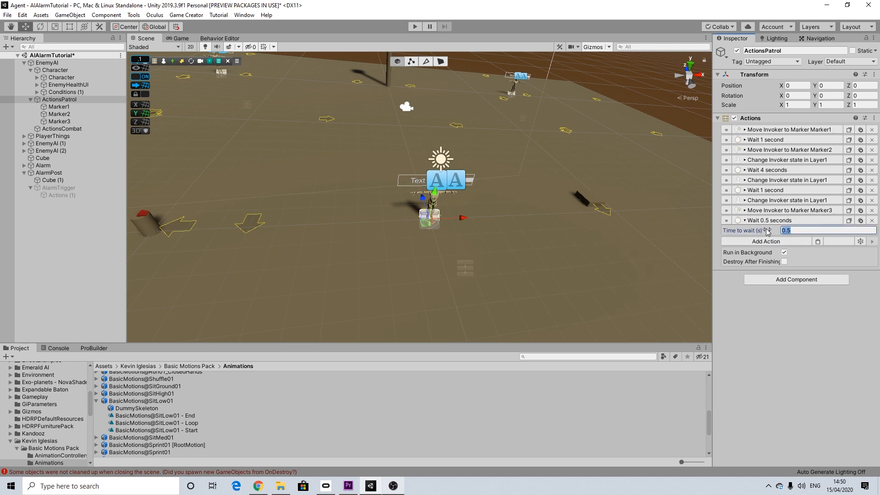
pyautogui.write('1')
# Add a Restart Actions action at the end of the ActionsPatrol list.
pyautogui.click(761, 242)
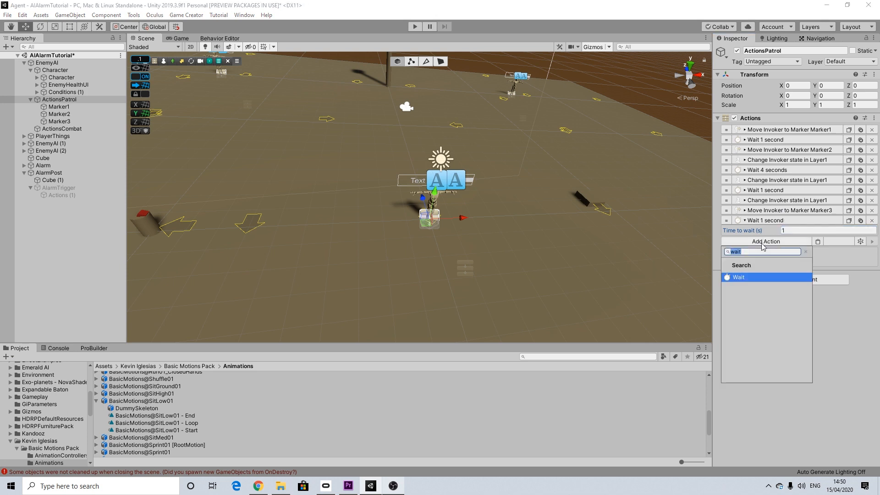
pyautogui.write('est')
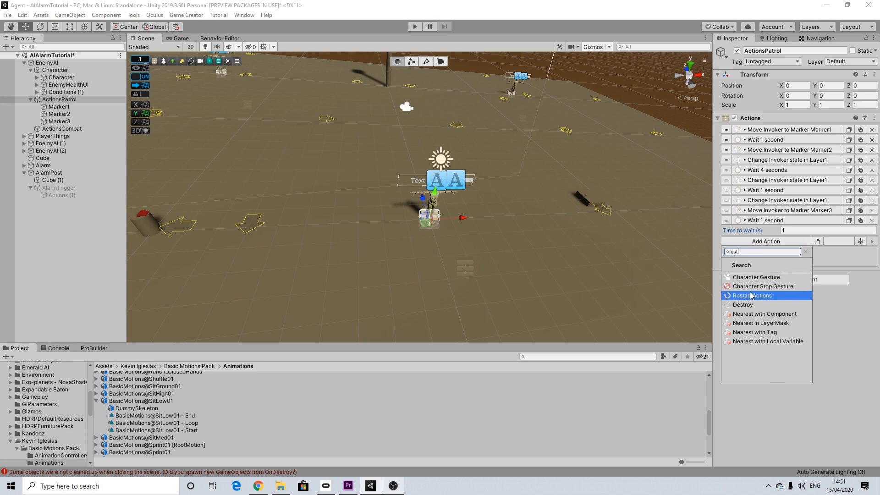
pyautogui.press('BackSpace')
pyautogui.press('BackSpace')
pyautogui.press('BackSpace')
pyautogui.write('rest')
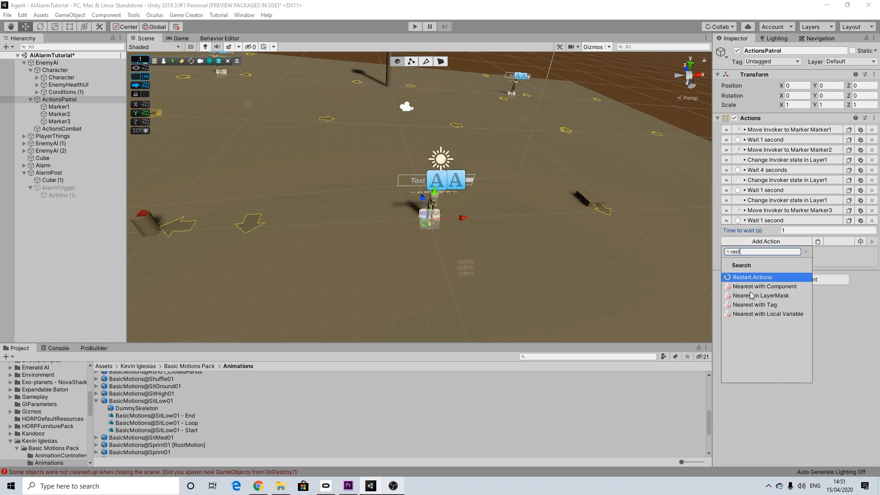
pyautogui.click(761, 277)
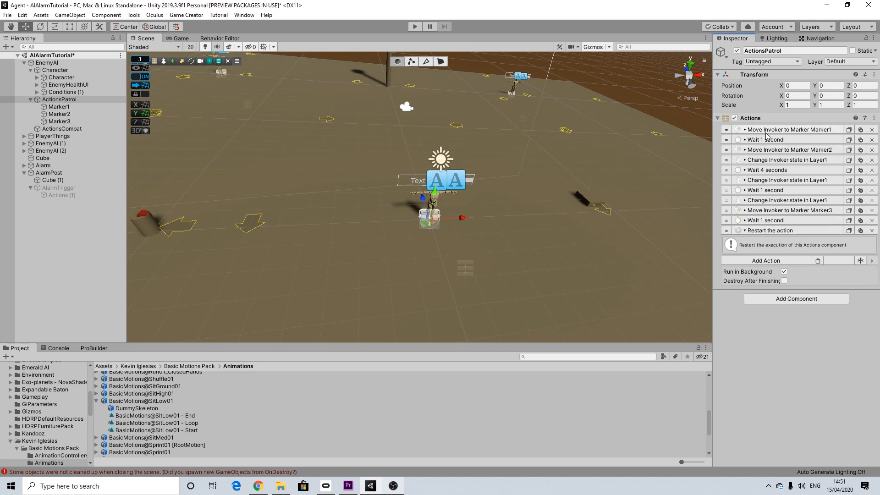
# Review the settings of the three Change Invoker state actions in the ActionsPatrol sequence.
pyautogui.click(766, 160)
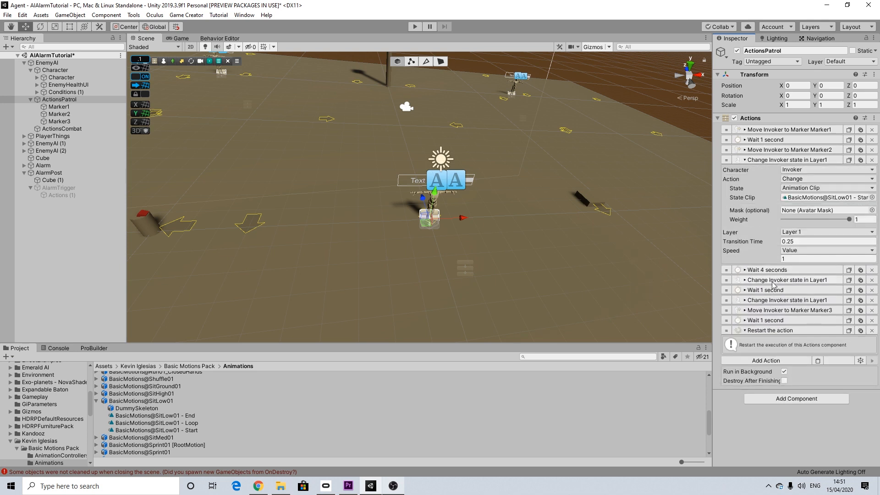
pyautogui.click(773, 281)
pyautogui.click(782, 400)
pyautogui.scroll(-3, 791, 391)
pyautogui.scroll(-2, 792, 391)
pyautogui.scroll(3, 802, 387)
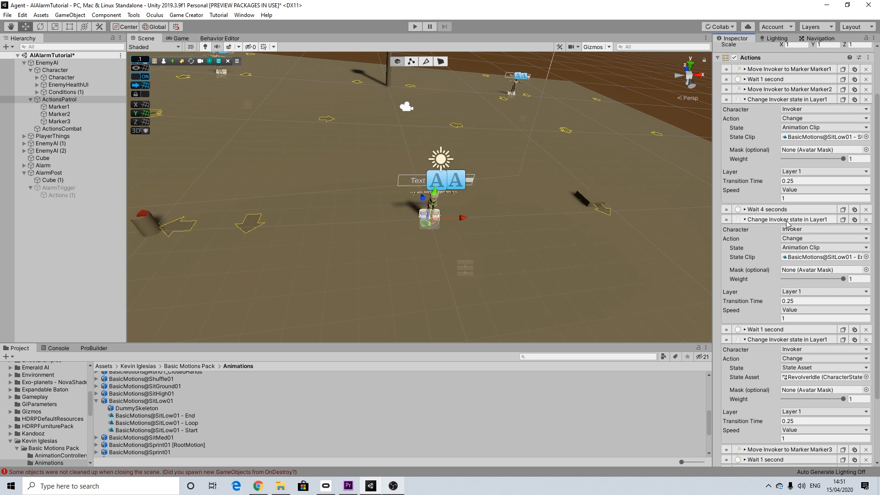
pyautogui.scroll(-3, 789, 285)
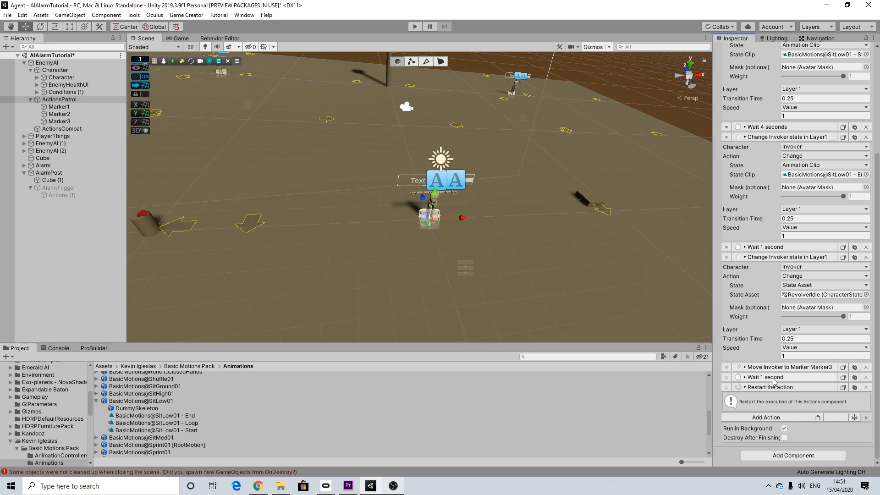
pyautogui.scroll(8, 808, 229)
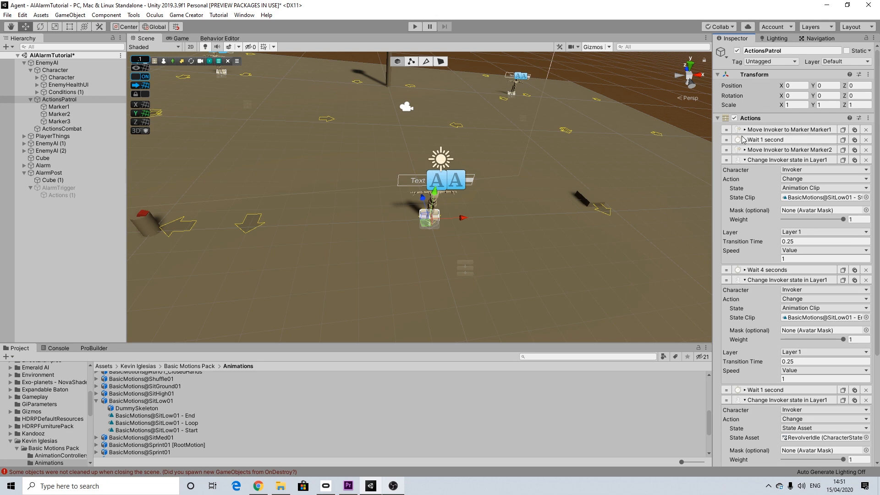
pyautogui.click(749, 160)
pyautogui.click(752, 180)
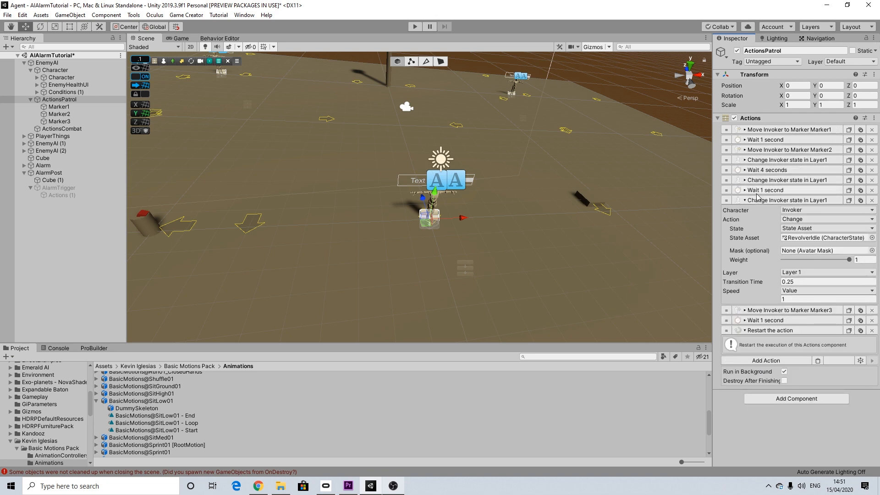
pyautogui.click(754, 200)
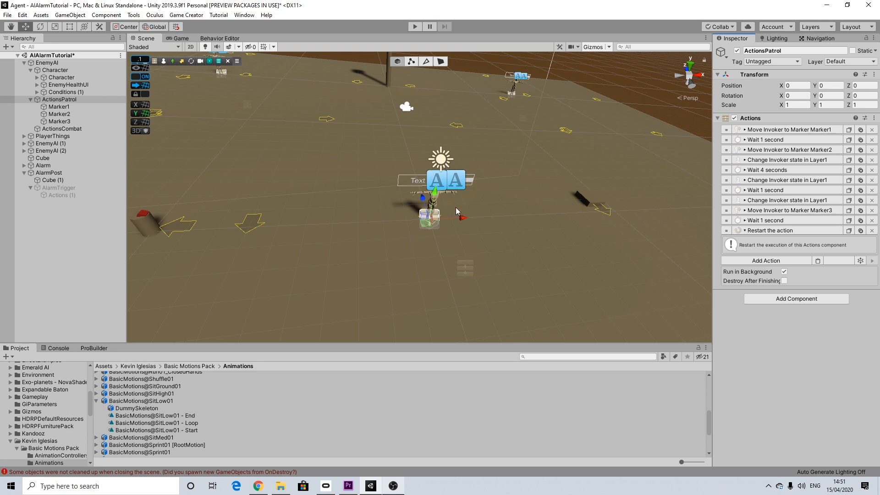
# Play the scene and run the player forward past the Ammo Box to watch the guard's patrol.
pyautogui.scroll(3, 440, 227)
pyautogui.scroll(-6, 472, 241)
pyautogui.scroll(3, 460, 235)
pyautogui.moveTo(455, 234); pyautogui.dragTo(481, 238, button='middle')
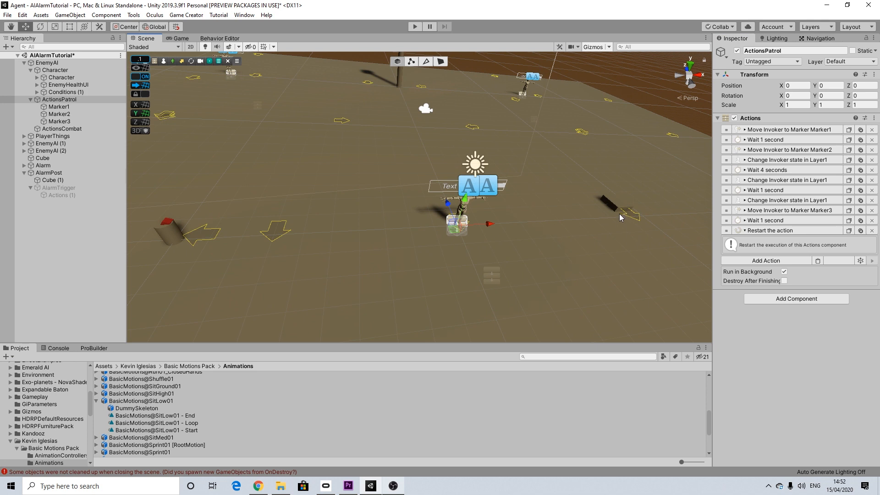
pyautogui.scroll(-2, 379, 166)
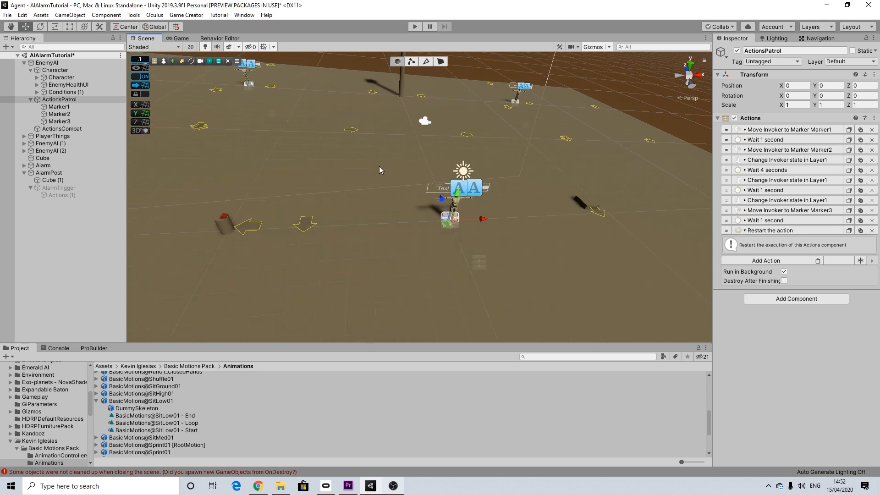
pyautogui.click(415, 27)
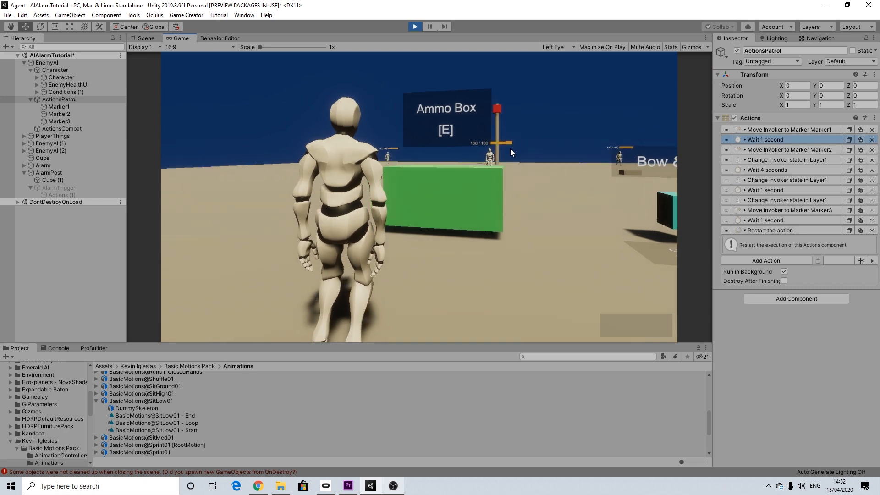
pyautogui.press('w')
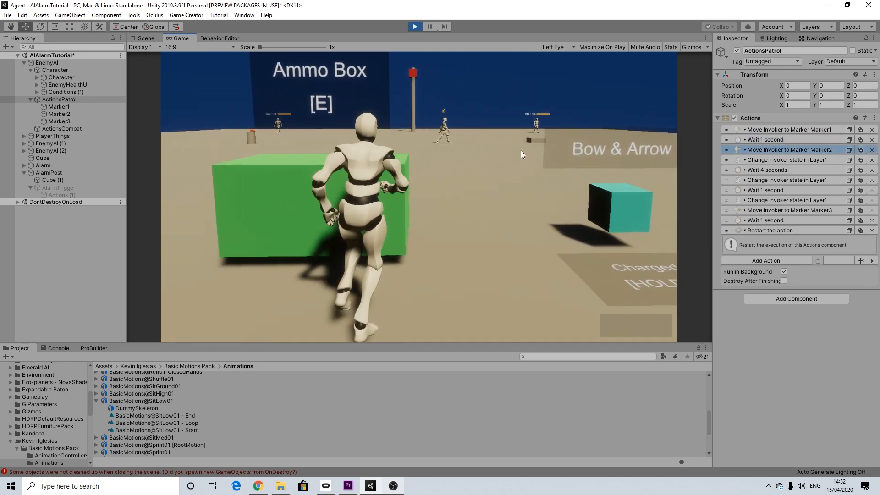
pyautogui.press('w')
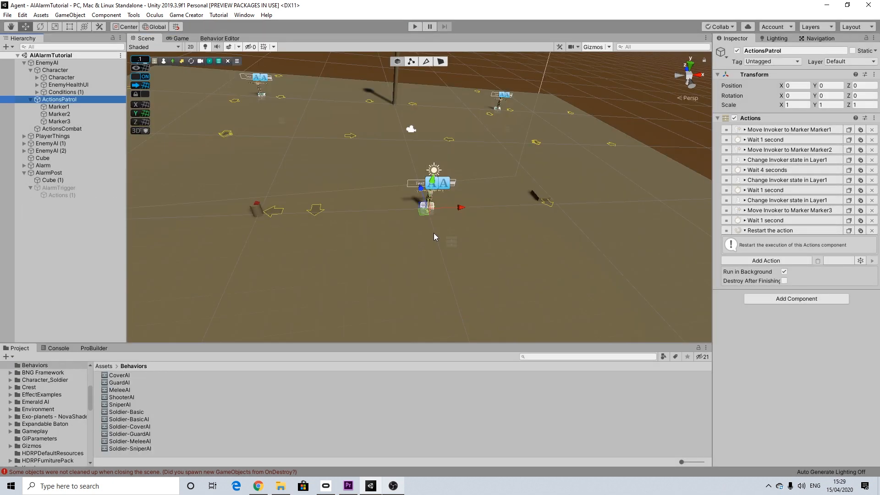
# Assign the GuardAI behavior graph to the EnemyAI Character's Behavior component and show the graph's Blackboard.
pyautogui.click(55, 70)
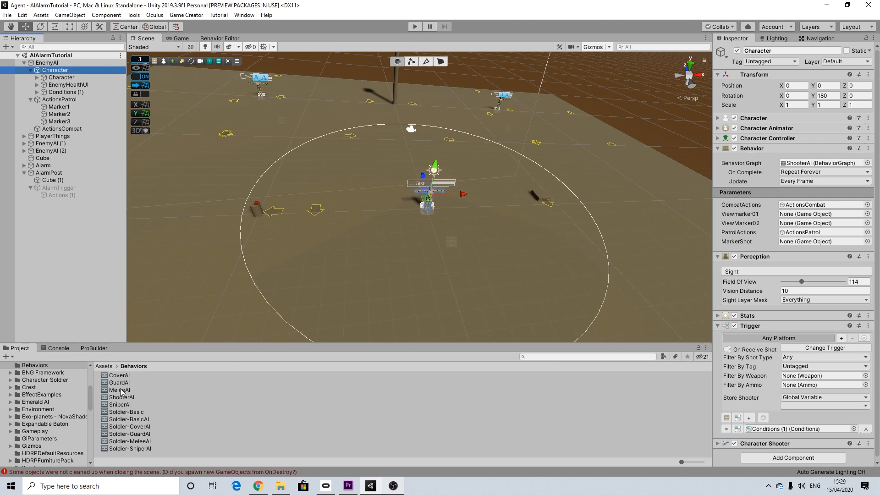
pyautogui.moveTo(123, 386); pyautogui.dragTo(801, 164)
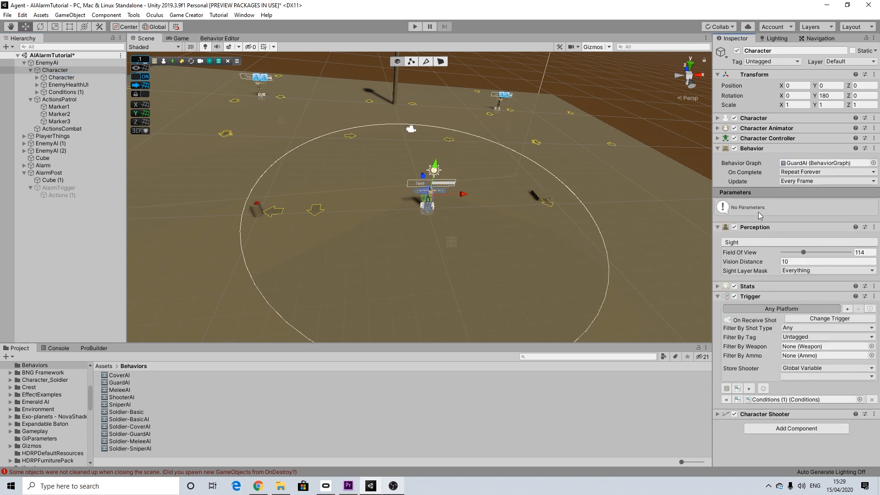
pyautogui.click(219, 38)
pyautogui.click(143, 47)
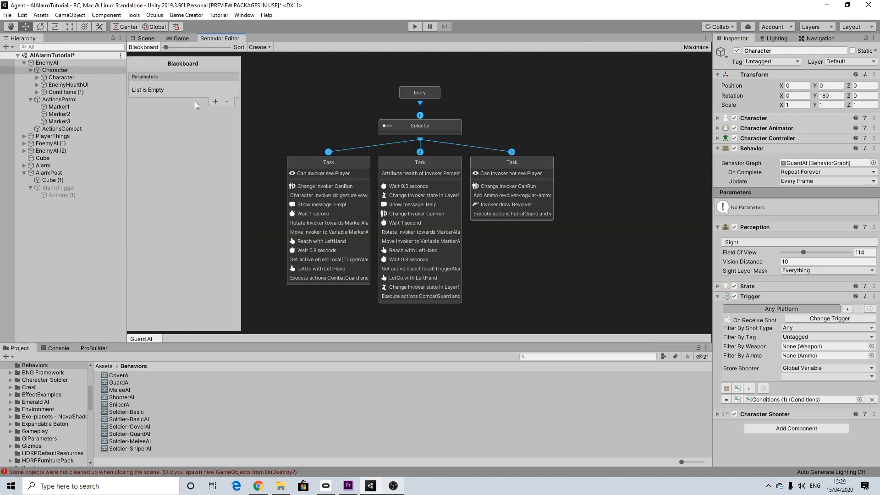
# Add two Game Object parameters named PatrolGuard and CombatGuard to the GuardAI Blackboard.
pyautogui.click(215, 101)
pyautogui.click(211, 89)
pyautogui.click(220, 190)
pyautogui.click(158, 90)
pyautogui.write('PatrolGuard')
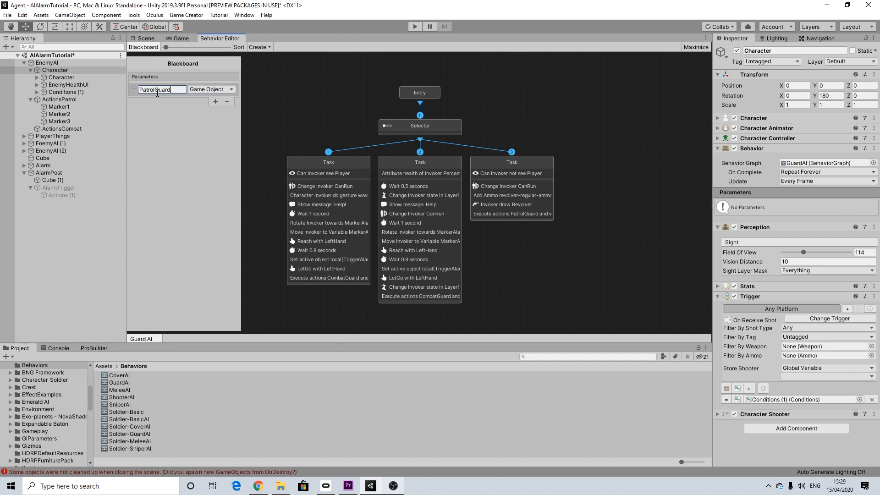
pyautogui.click(215, 101)
pyautogui.click(164, 101)
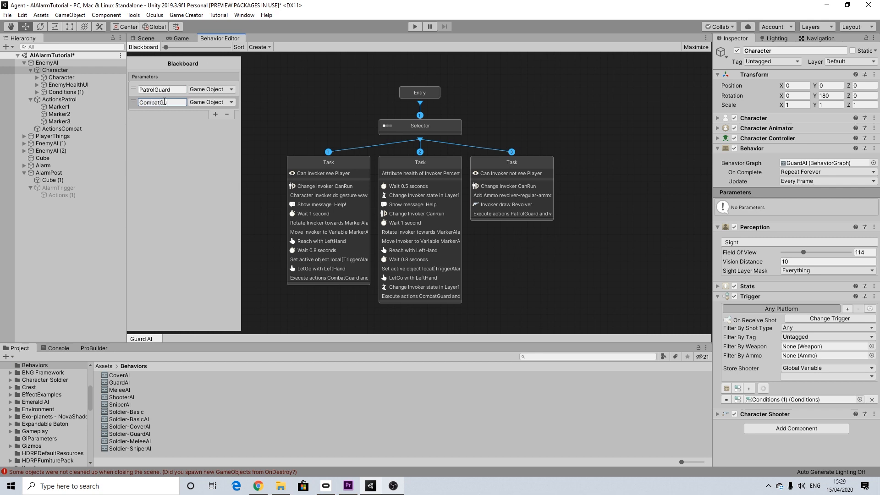
# Add three more Game Object parameters to the GuardAI Blackboard: MarkerAlarm, ButtonAlarm and TriggerAlarm.
pyautogui.click(215, 114)
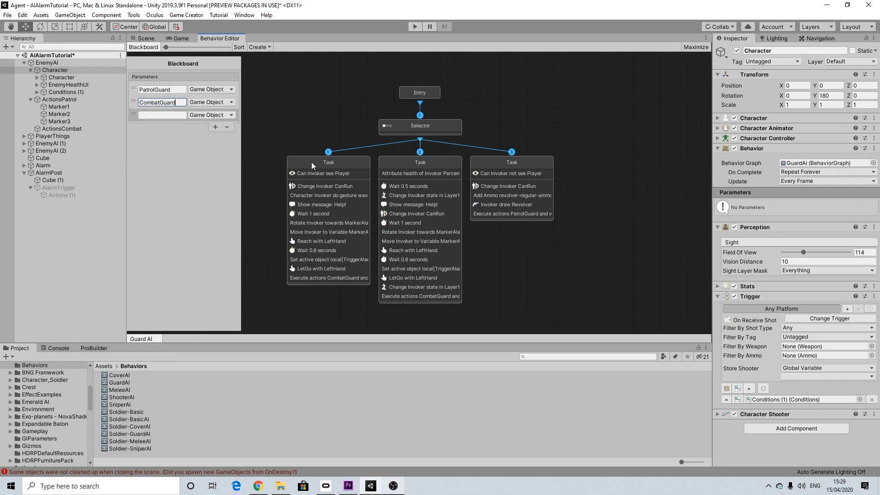
pyautogui.click(315, 162)
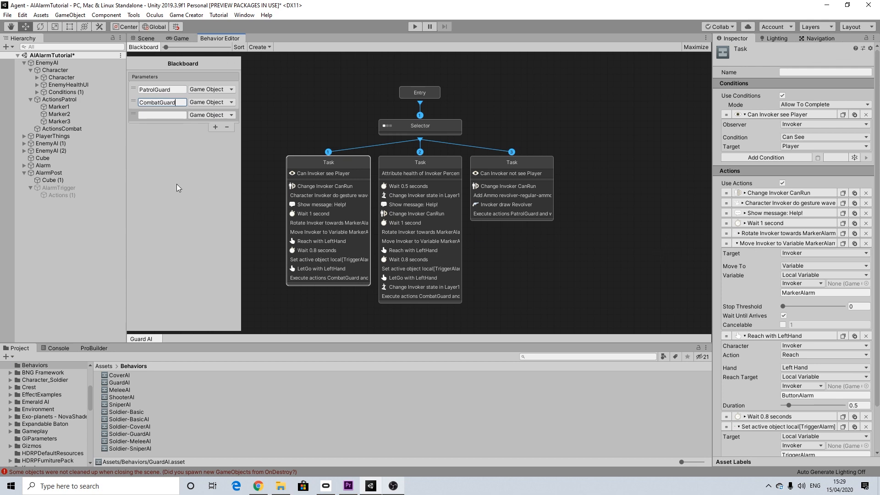
pyautogui.click(181, 115)
pyautogui.write('MarkerAlarm')
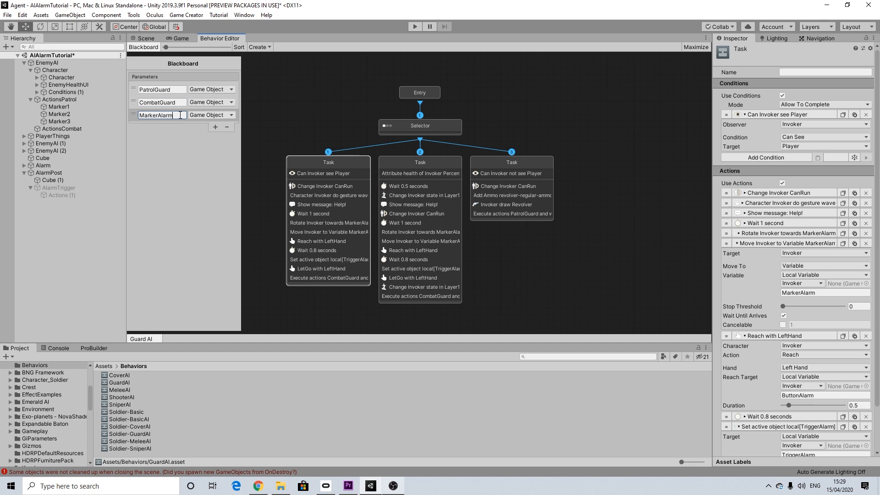
pyautogui.click(214, 127)
pyautogui.click(153, 128)
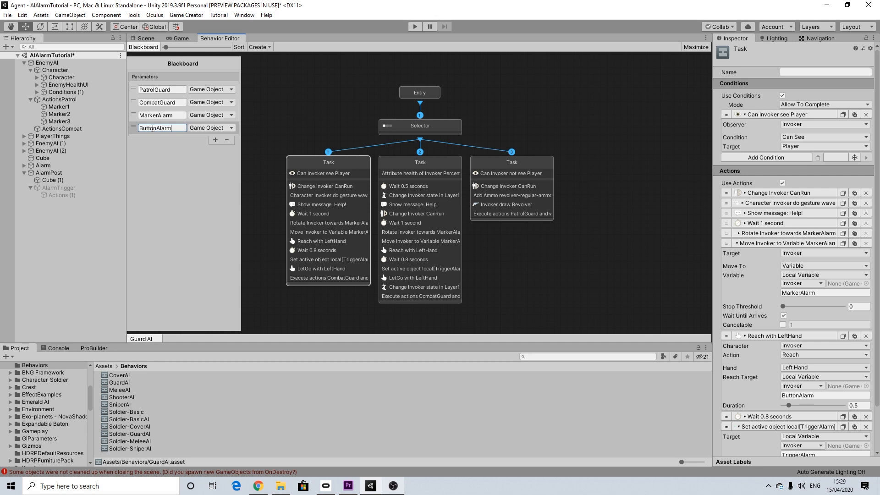
pyautogui.click(216, 140)
pyautogui.click(155, 141)
pyautogui.write('Tri')
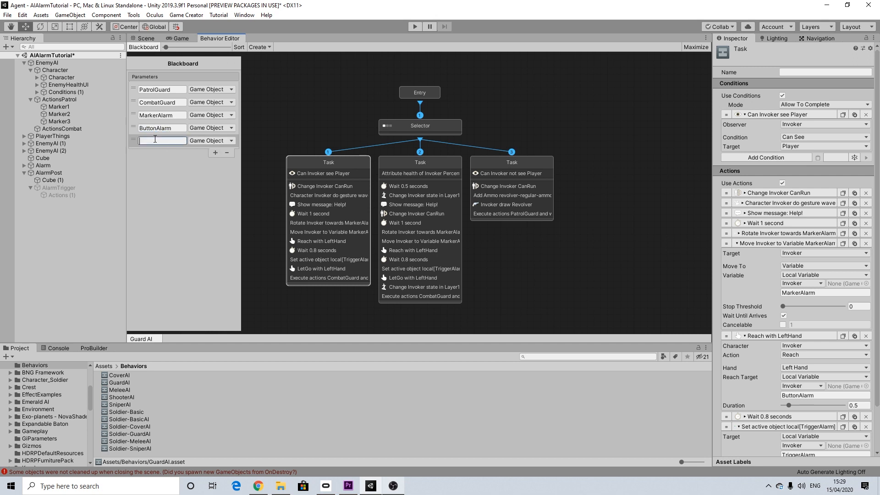
pyautogui.write('gge')
pyautogui.click(263, 133)
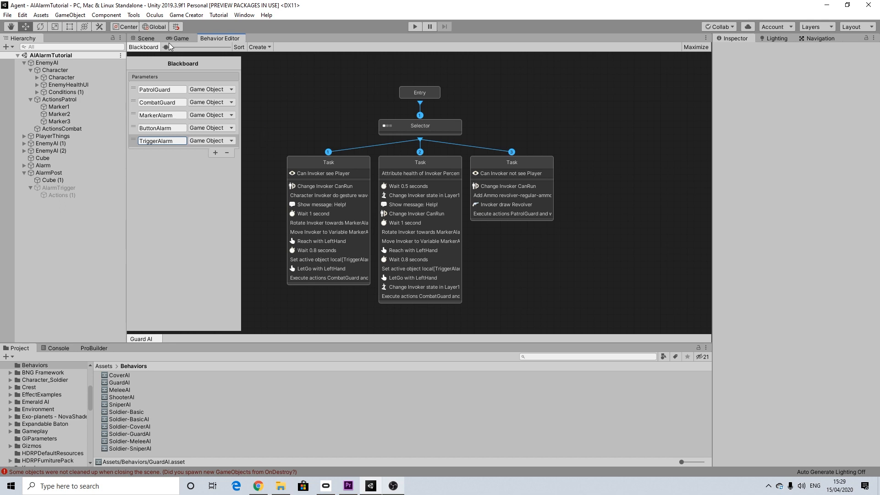
# On the EnemyAI Character, assign ActionsPatrol to the PatrolGuard parameter and ActionsCombat to CombatGuard.
pyautogui.click(145, 38)
pyautogui.click(54, 71)
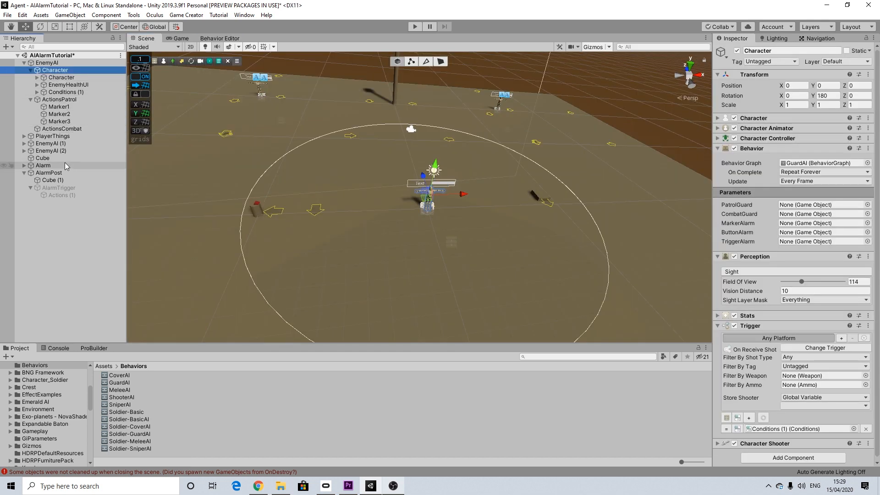
pyautogui.moveTo(59, 101); pyautogui.dragTo(807, 205)
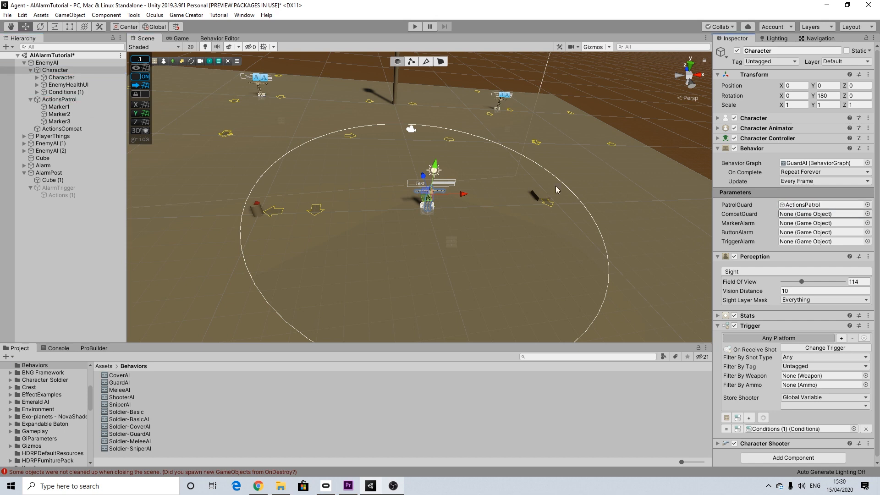
pyautogui.moveTo(61, 129); pyautogui.dragTo(816, 214)
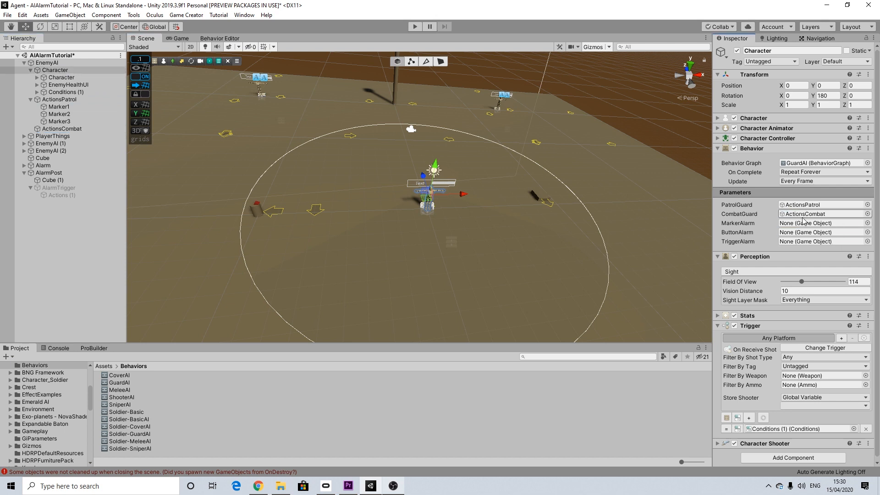
# On the EnemyAI Character's Behavior, assign AlarmMarker to MarkerAlarm, the Alarm's Cube (1) to ButtonAlarm and AlarmTrigger to TriggerAlarm.
pyautogui.click(25, 167)
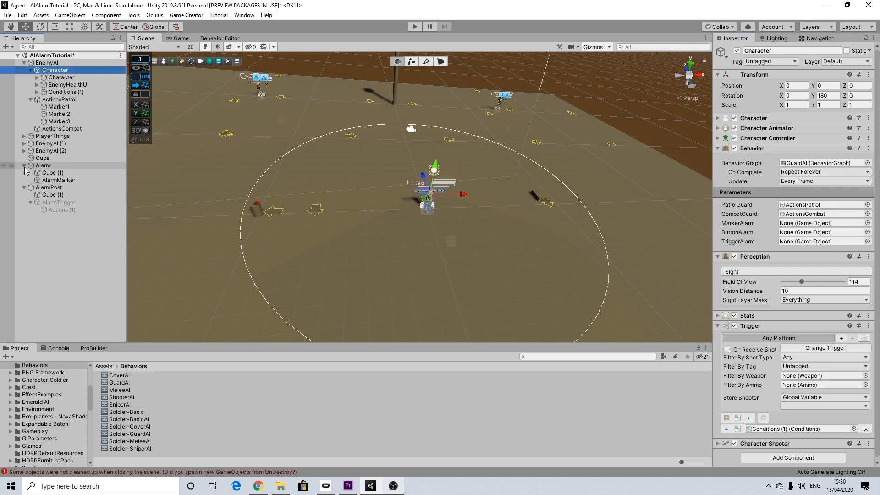
pyautogui.click(24, 165)
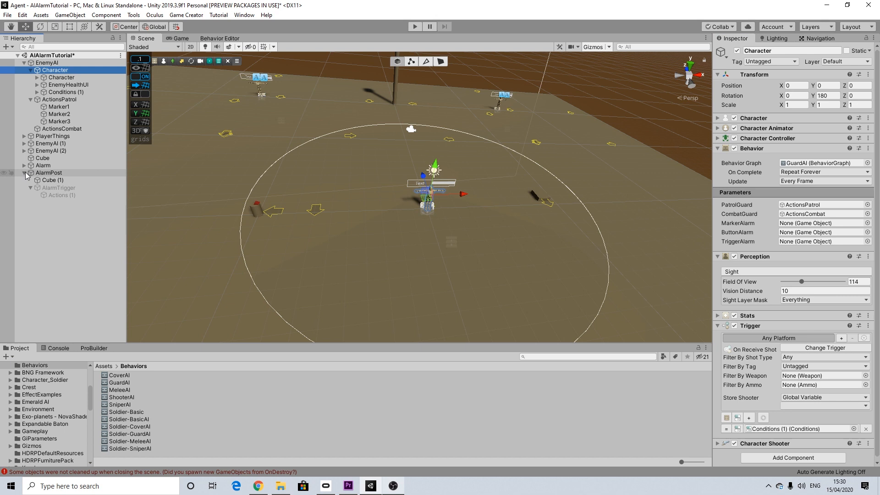
pyautogui.click(28, 167)
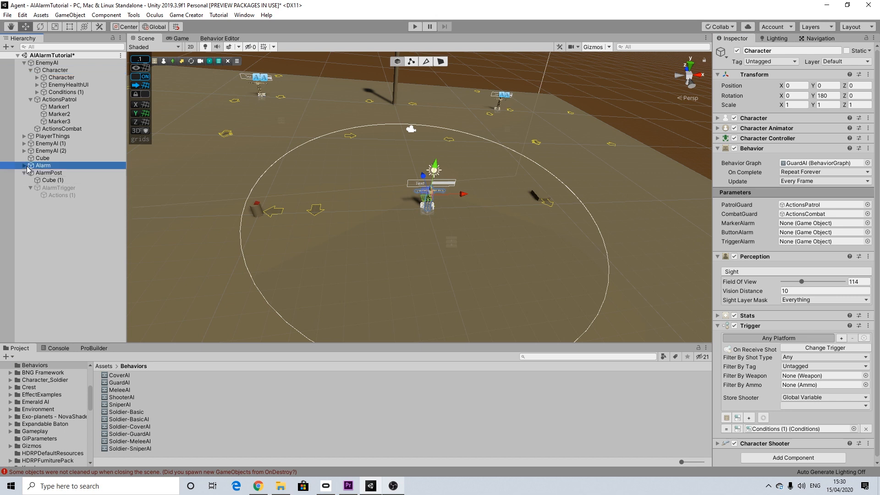
pyautogui.click(24, 166)
pyautogui.click(45, 180)
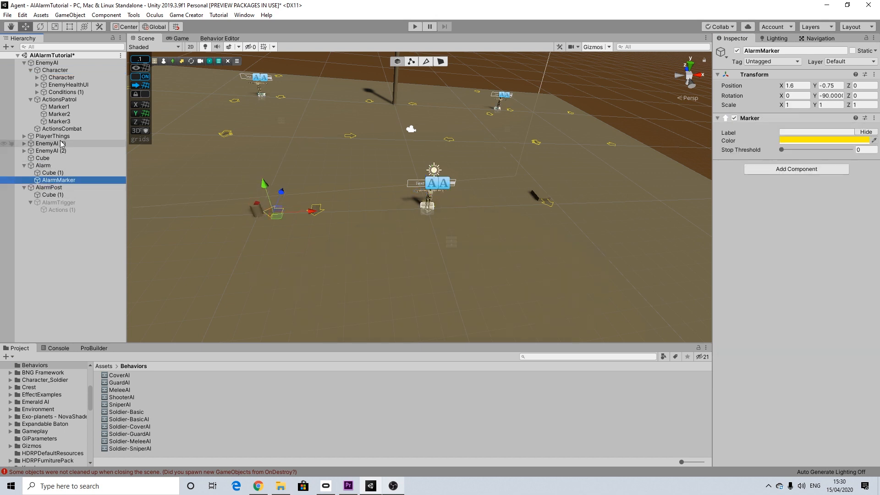
pyautogui.click(54, 70)
pyautogui.moveTo(54, 183); pyautogui.dragTo(807, 224)
pyautogui.moveTo(49, 173); pyautogui.dragTo(790, 232)
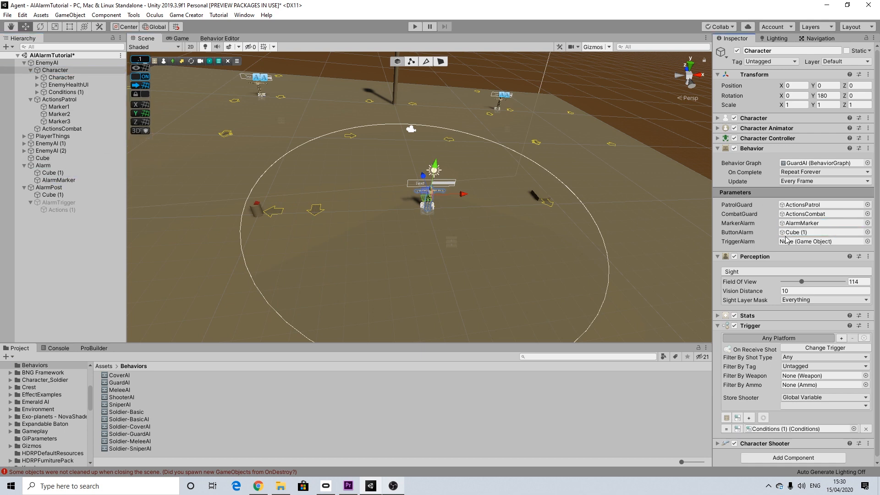
pyautogui.moveTo(53, 207); pyautogui.dragTo(807, 241)
# Run the scene and walk the player toward the patrolling guard to test its patrol and alarm reaction.
pyautogui.click(415, 26)
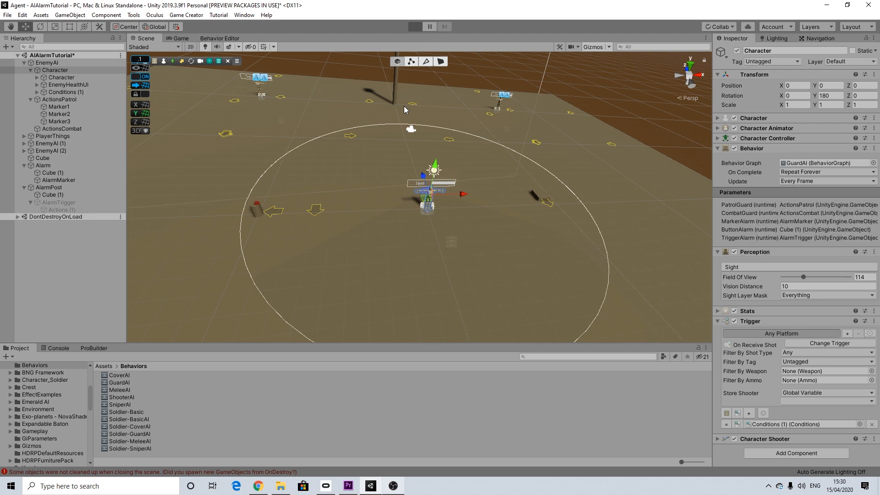
pyautogui.press('w')
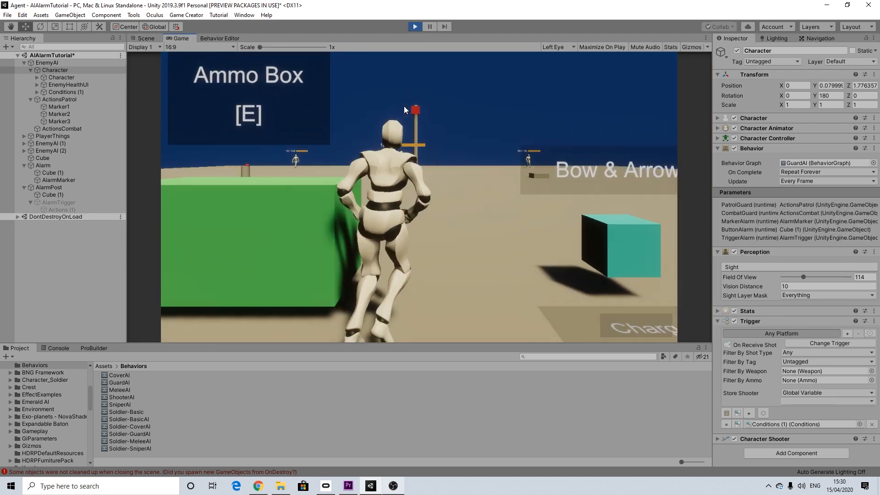
pyautogui.press('w')
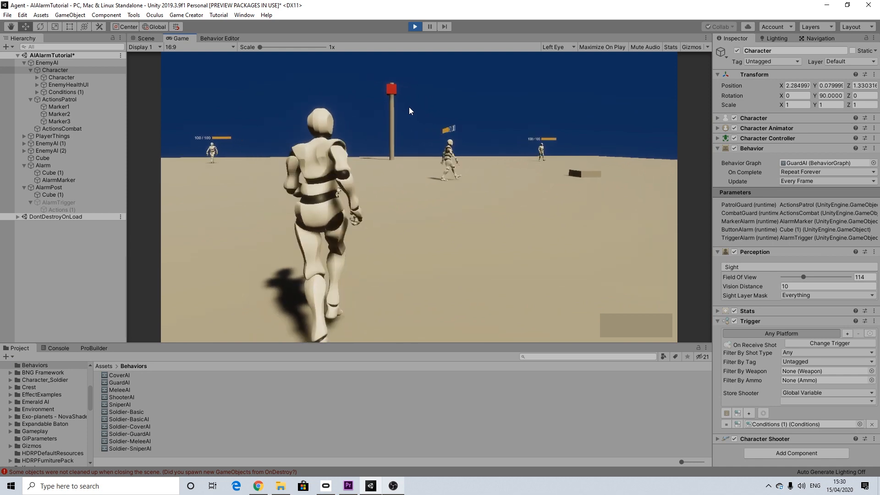
pyautogui.press('w')
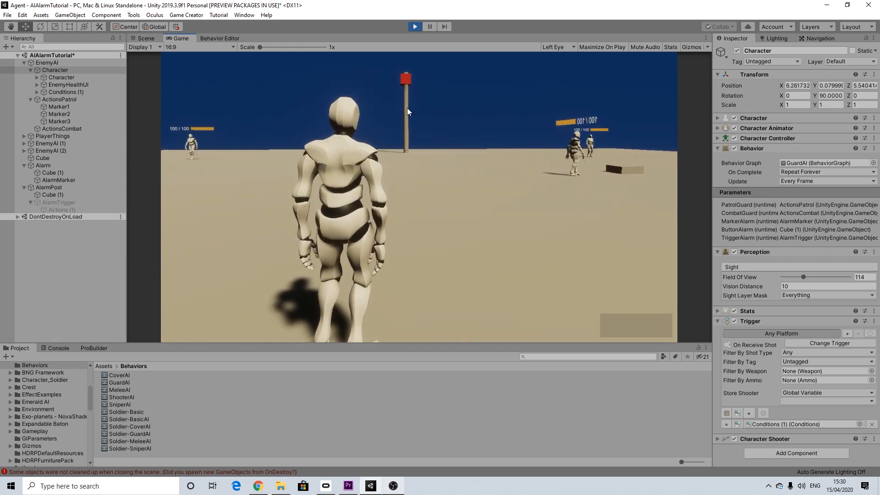
pyautogui.press('w')
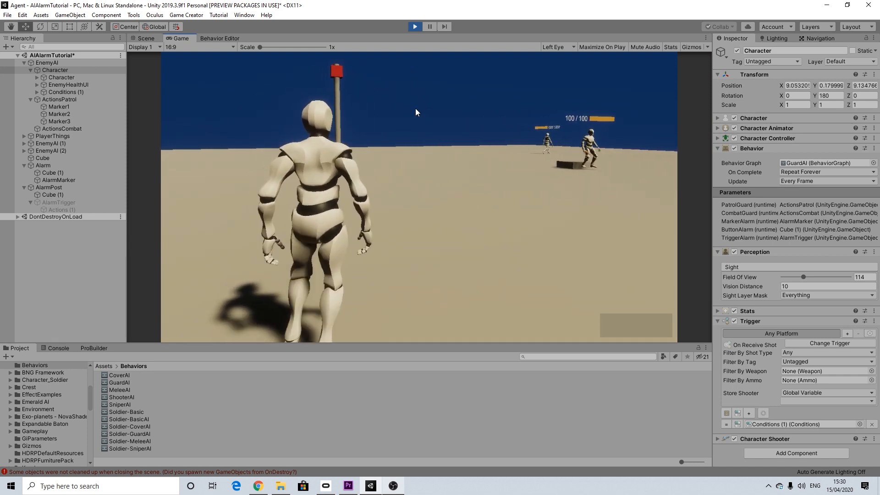
pyautogui.press('w')
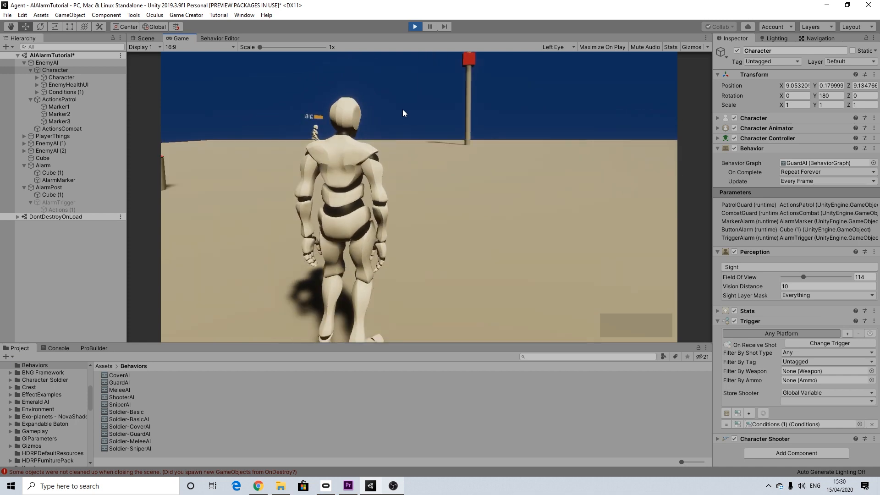
pyautogui.press('w')
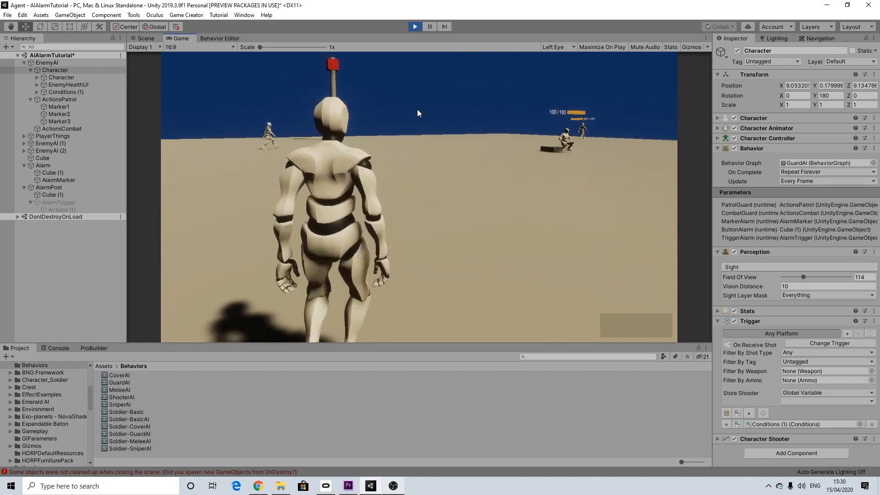
pyautogui.press('w')
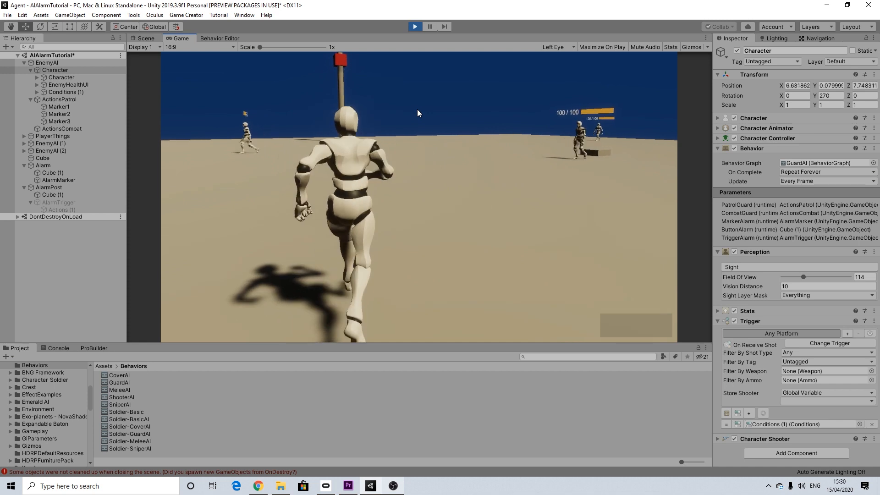
pyautogui.press('w')
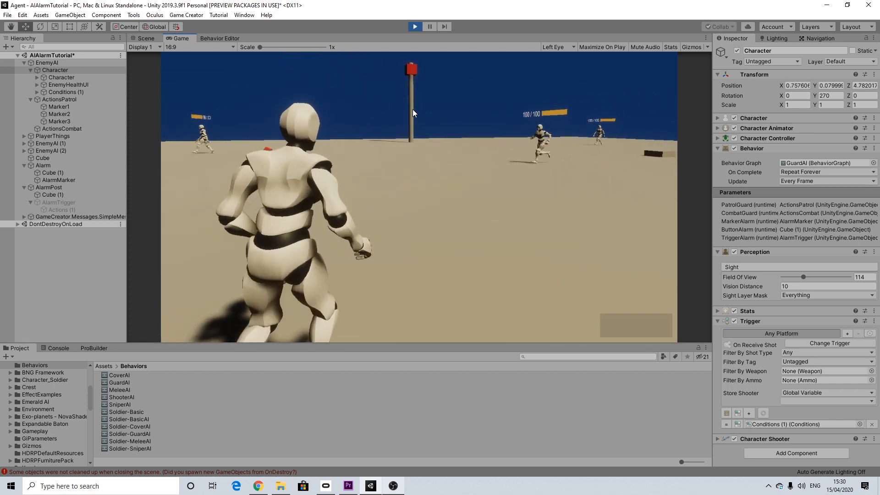
# Move and jump the player around the alerted guards to test their combat behavior, and stop play mode.
pyautogui.press('a')
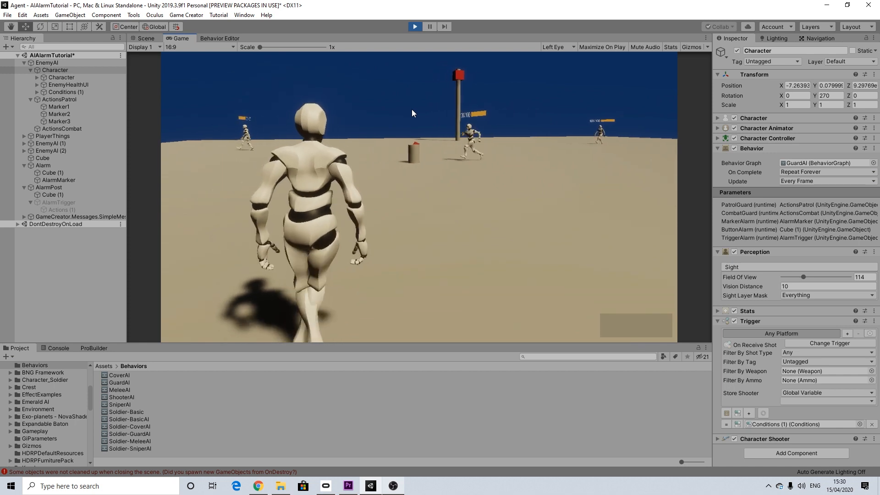
pyautogui.press('w')
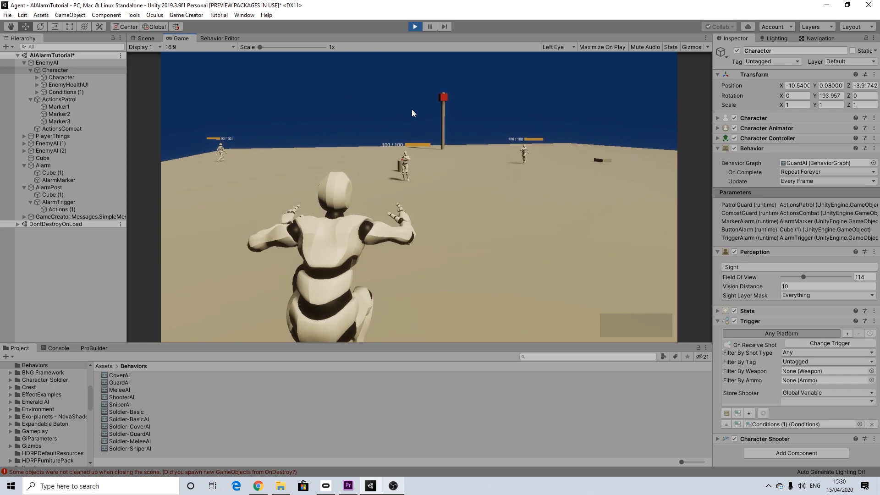
pyautogui.press('a')
pyautogui.press('d')
pyautogui.press('space')
pyautogui.press('w')
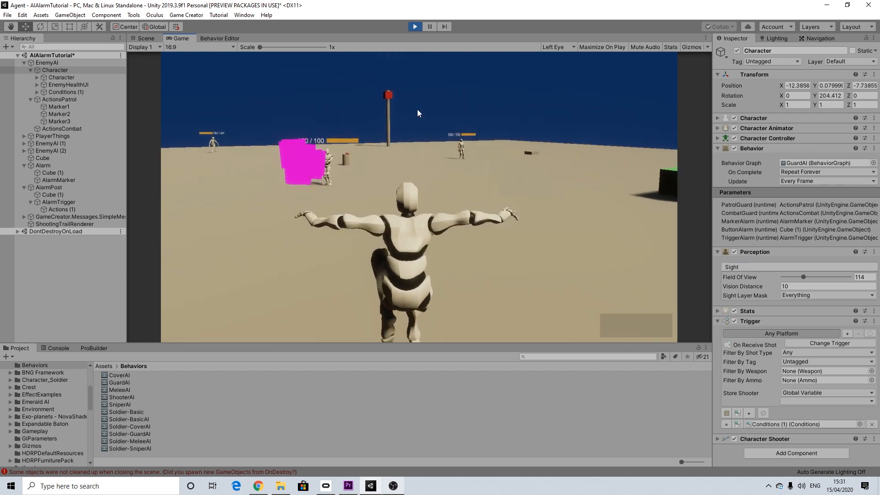
pyautogui.press('w')
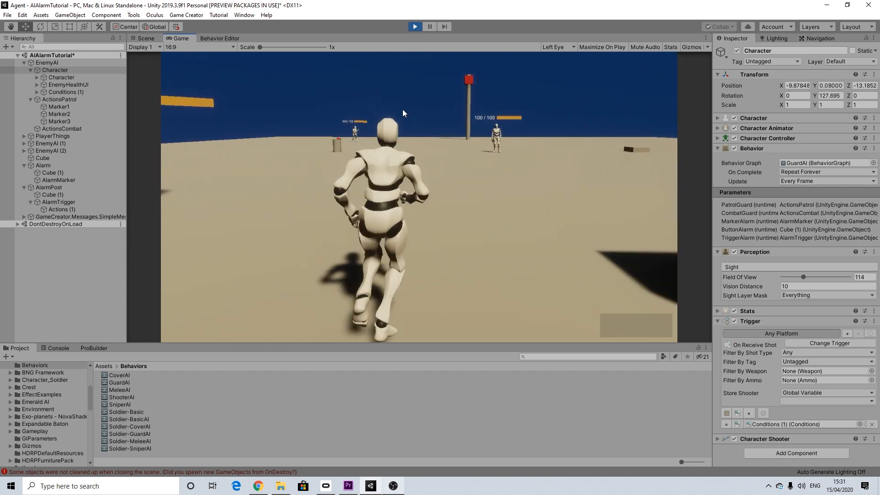
pyautogui.press('space')
pyautogui.press('w')
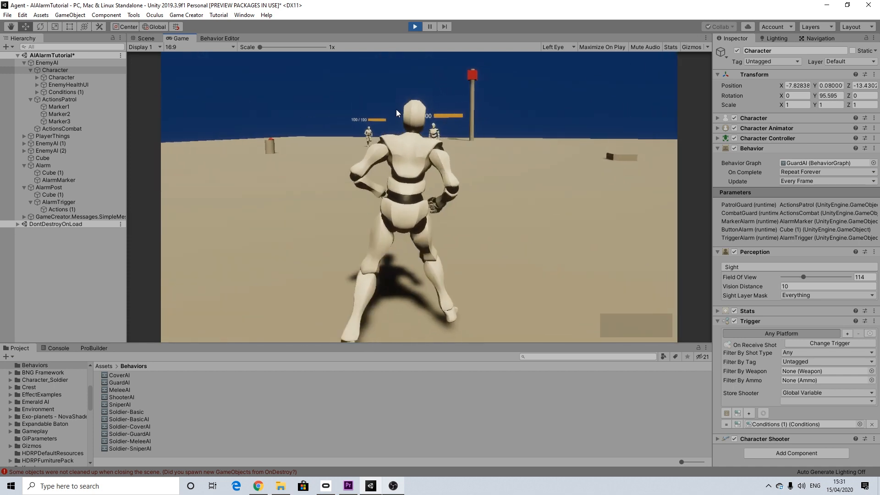
pyautogui.press('w')
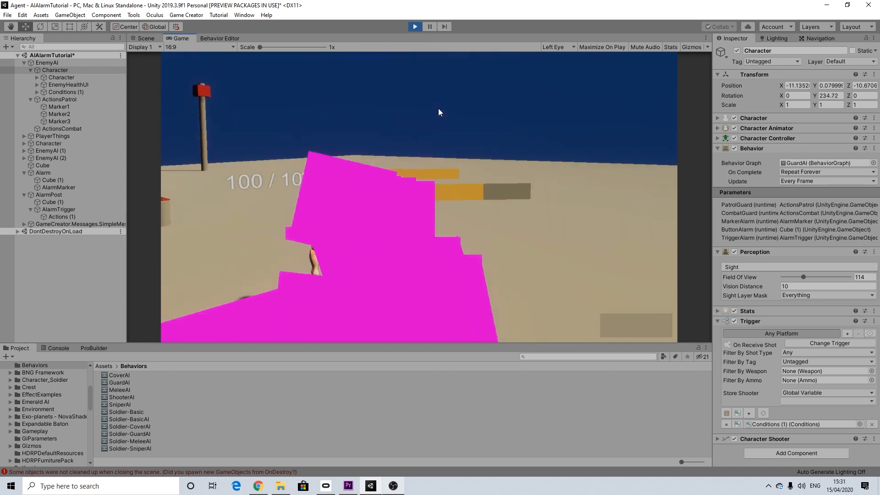
pyautogui.click(414, 27)
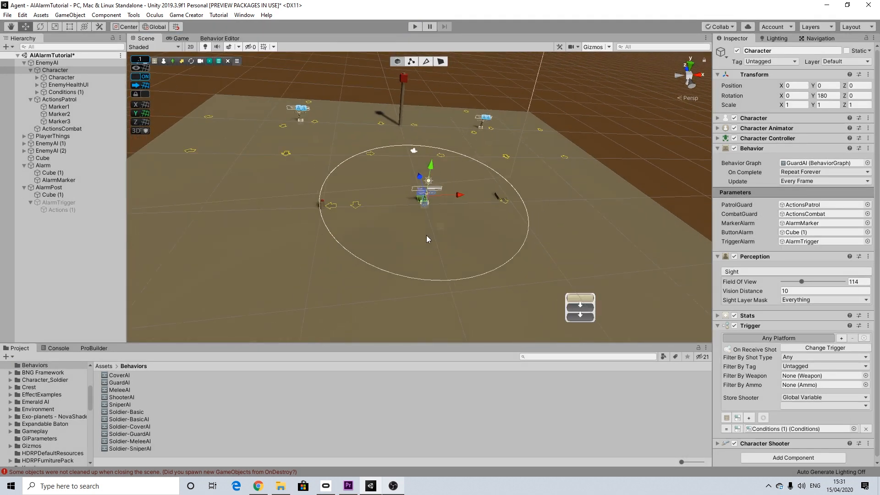
pyautogui.scroll(2, 426, 235)
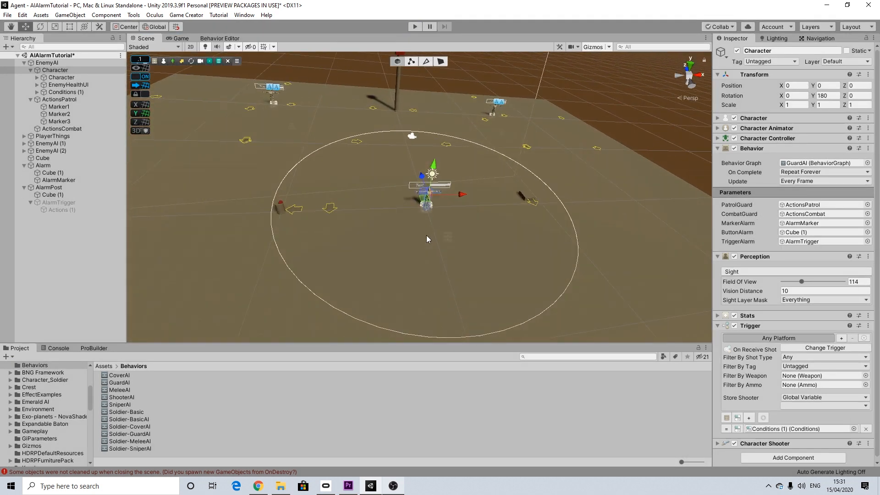
pyautogui.scroll(-2, 426, 236)
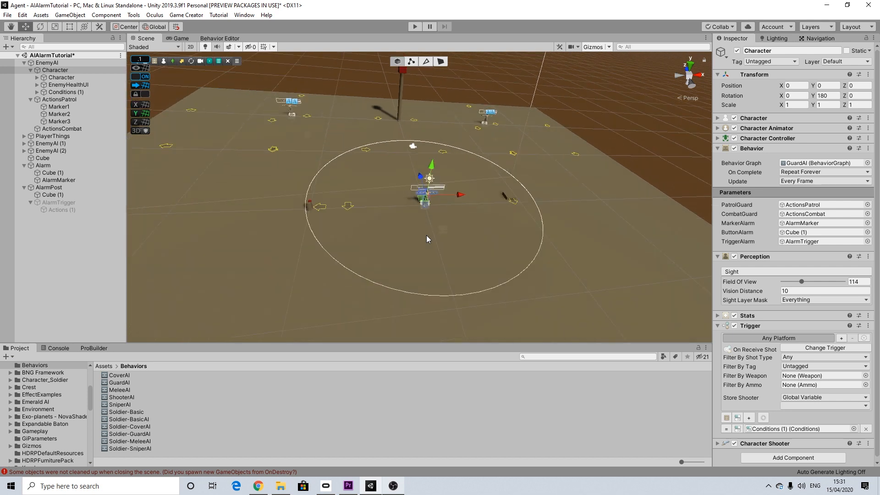
pyautogui.scroll(1, 426, 235)
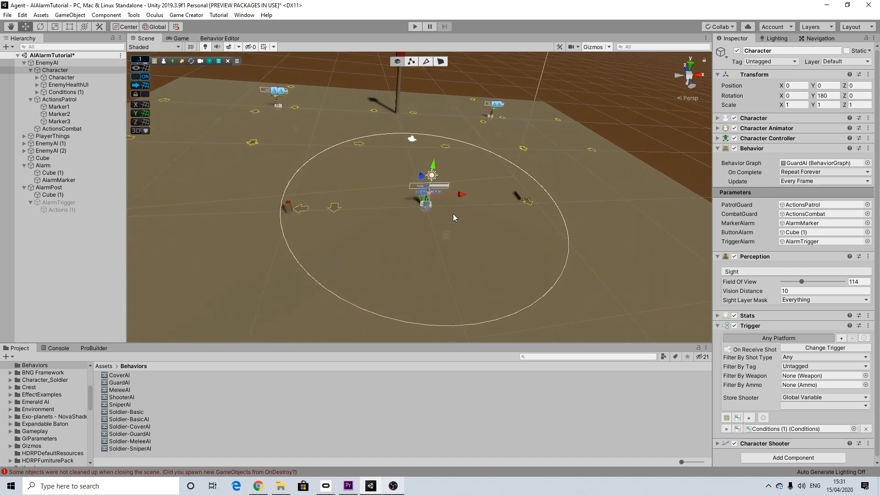
pyautogui.moveTo(411, 214); pyautogui.dragTo(383, 242, button='middle')
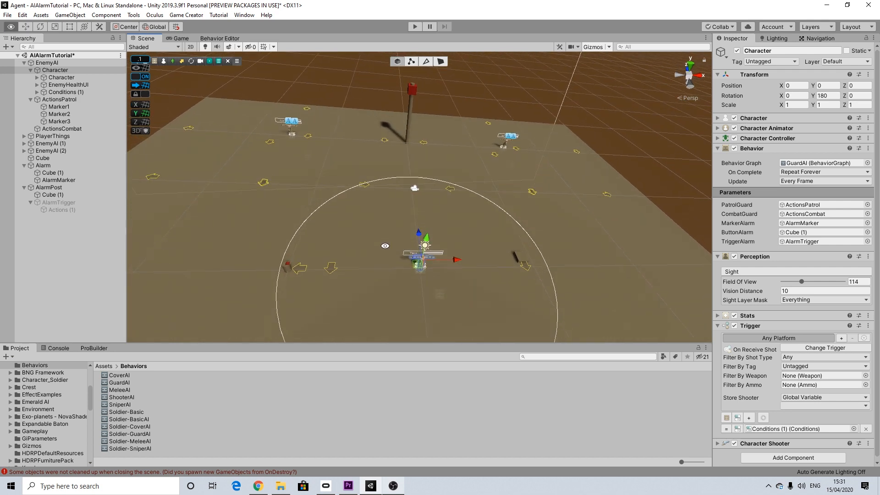
pyautogui.scroll(-2, 383, 242)
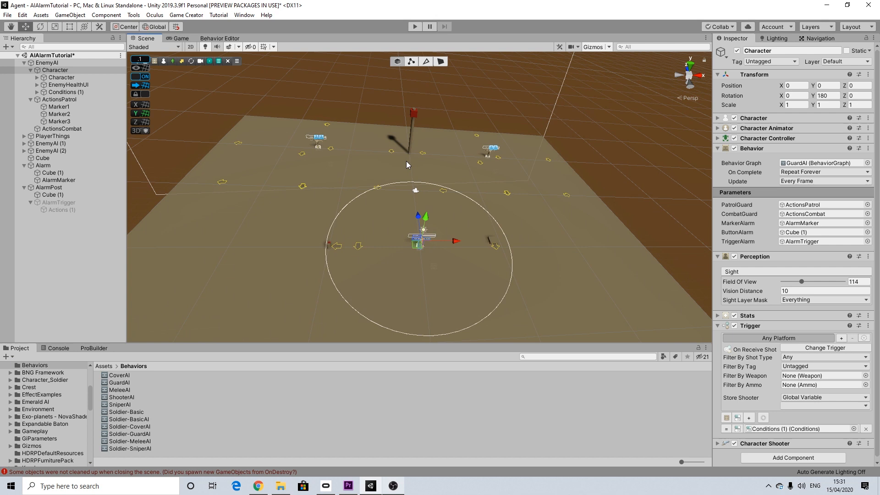
pyautogui.scroll(12, 424, 243)
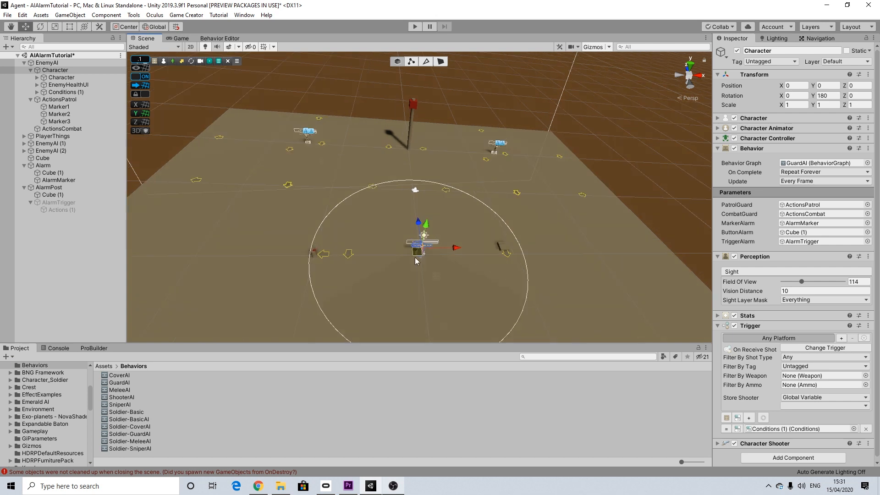
pyautogui.keyDown('alt'); pyautogui.moveTo(401, 257); pyautogui.dragTo(393, 228); pyautogui.keyUp('alt')
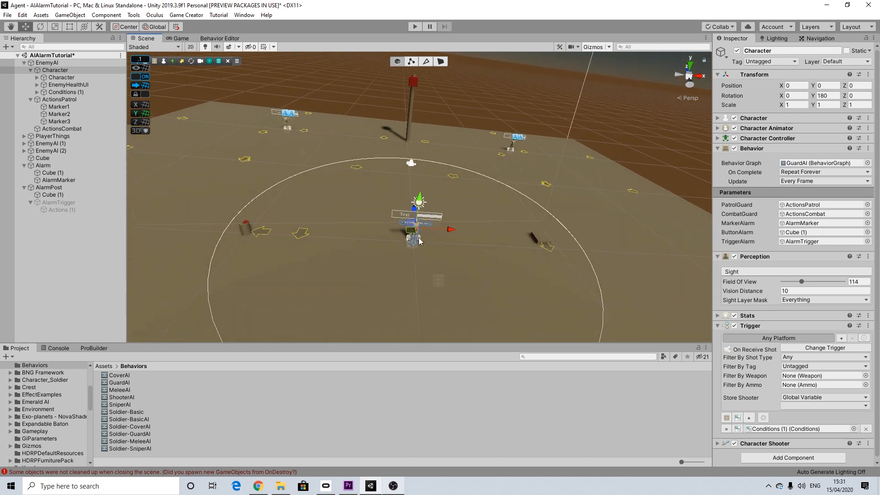
pyautogui.scroll(-4, 421, 238)
pyautogui.scroll(-3, 417, 260)
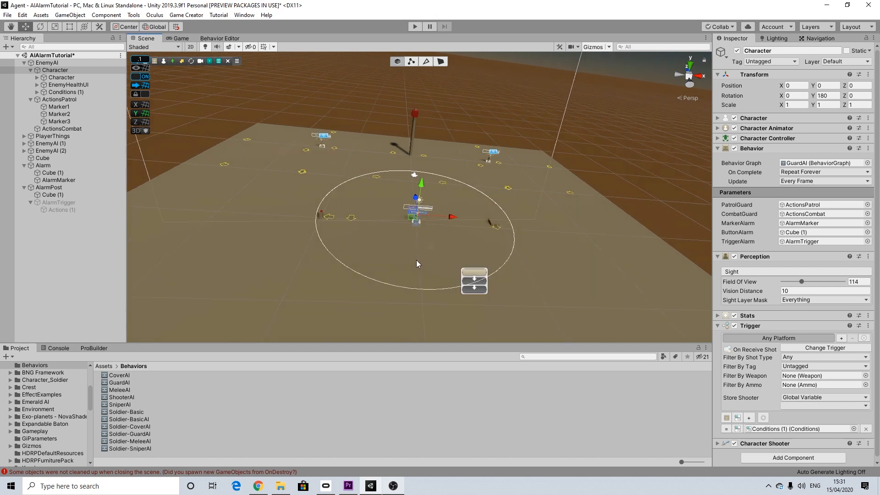
pyautogui.scroll(2, 417, 260)
pyautogui.scroll(5, 417, 260)
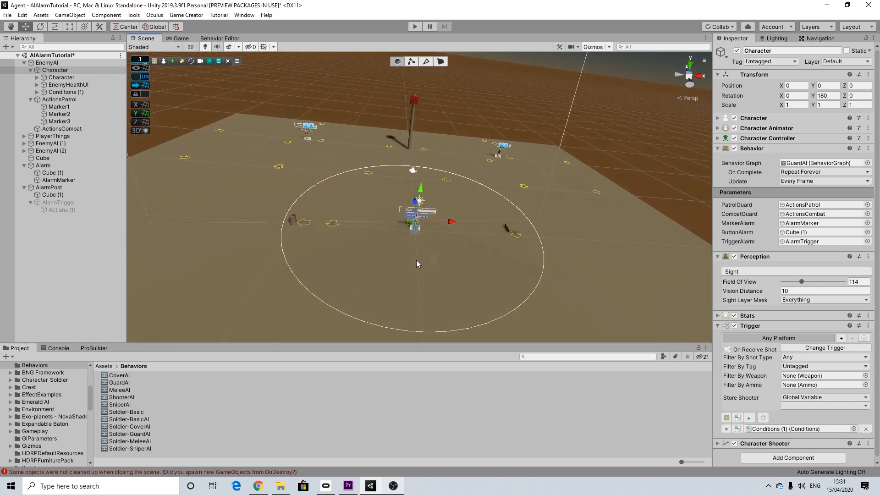
pyautogui.scroll(-2, 416, 260)
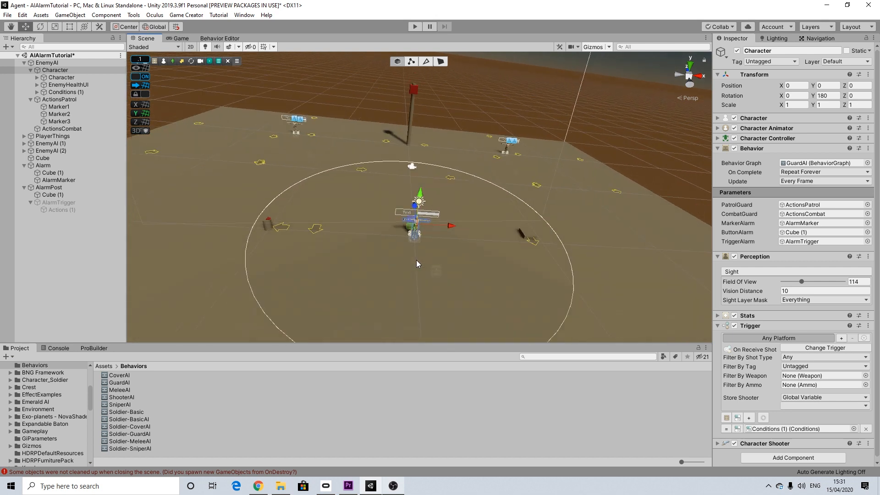
pyautogui.keyDown('alt'); pyautogui.moveTo(416, 260); pyautogui.dragTo(412, 275); pyautogui.keyUp('alt')
pyautogui.scroll(3, 412, 275)
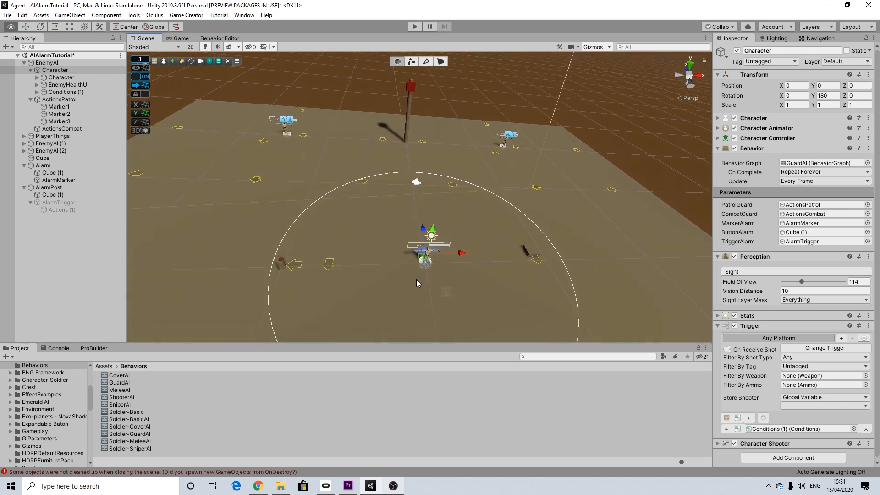
pyautogui.scroll(-3, 411, 275)
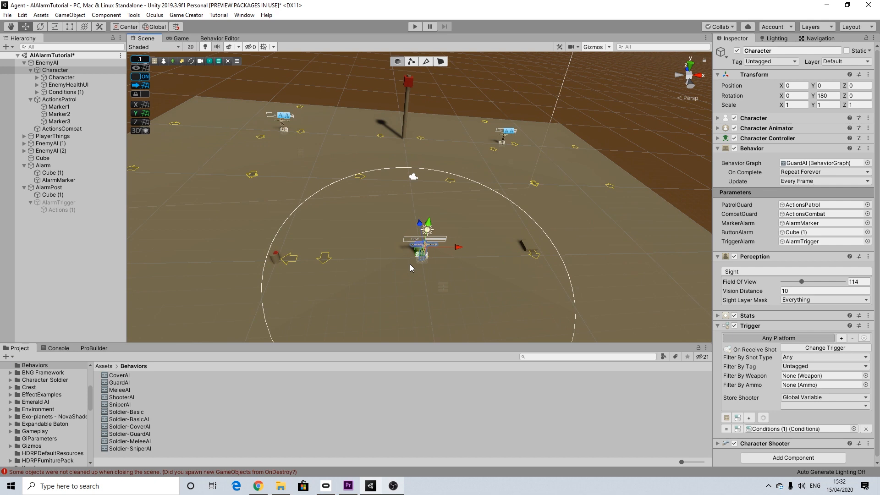
pyautogui.keyDown('alt'); pyautogui.moveTo(410, 264); pyautogui.dragTo(425, 249); pyautogui.keyUp('alt')
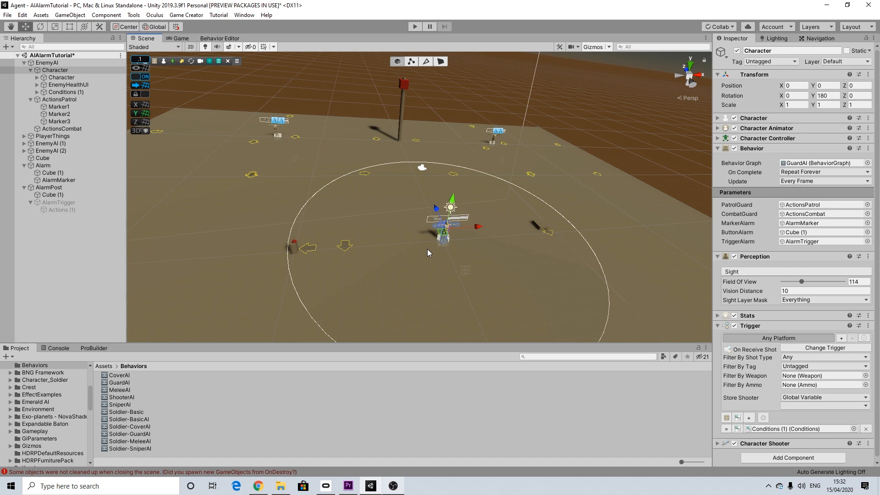
pyautogui.keyDown('alt'); pyautogui.moveTo(428, 249); pyautogui.dragTo(420, 260); pyautogui.keyUp('alt')
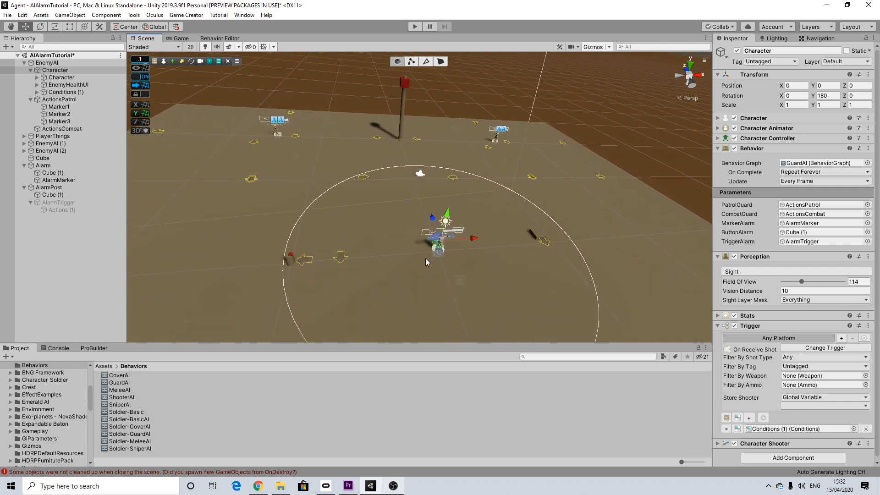